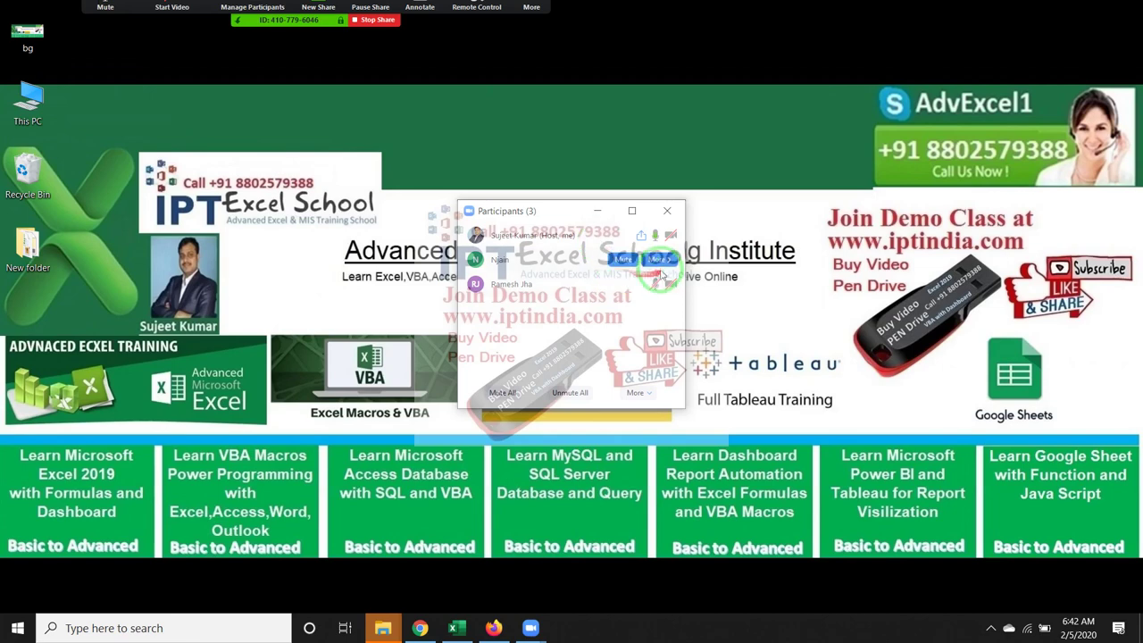
Step: Make the other participant the meeting host and confirm the change
click(659, 259)
click(659, 283)
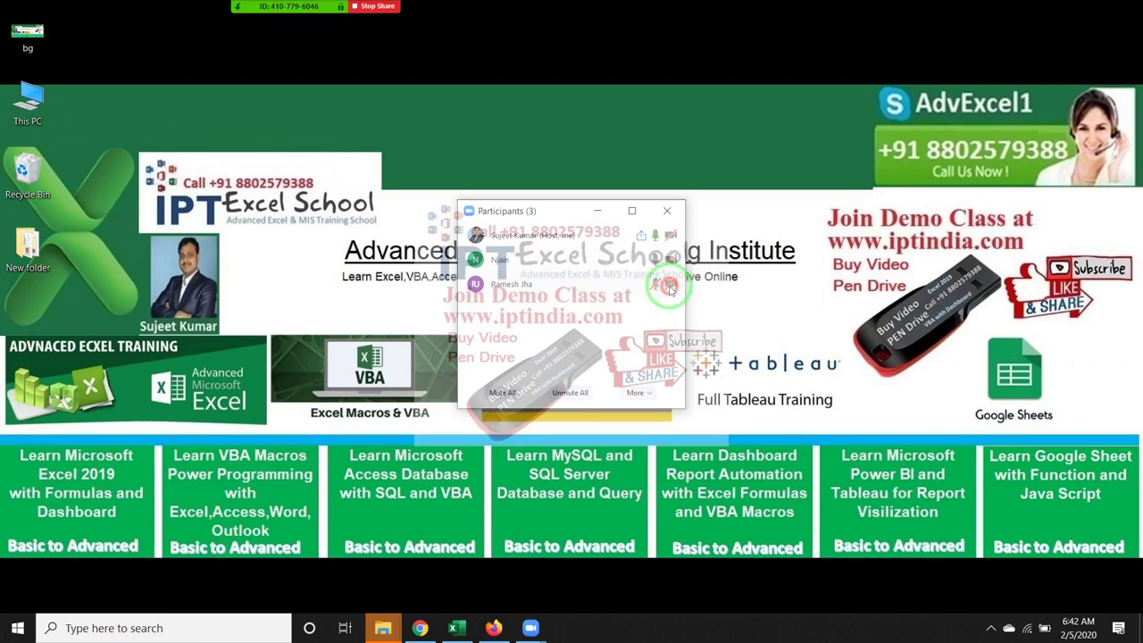
click(659, 283)
click(712, 320)
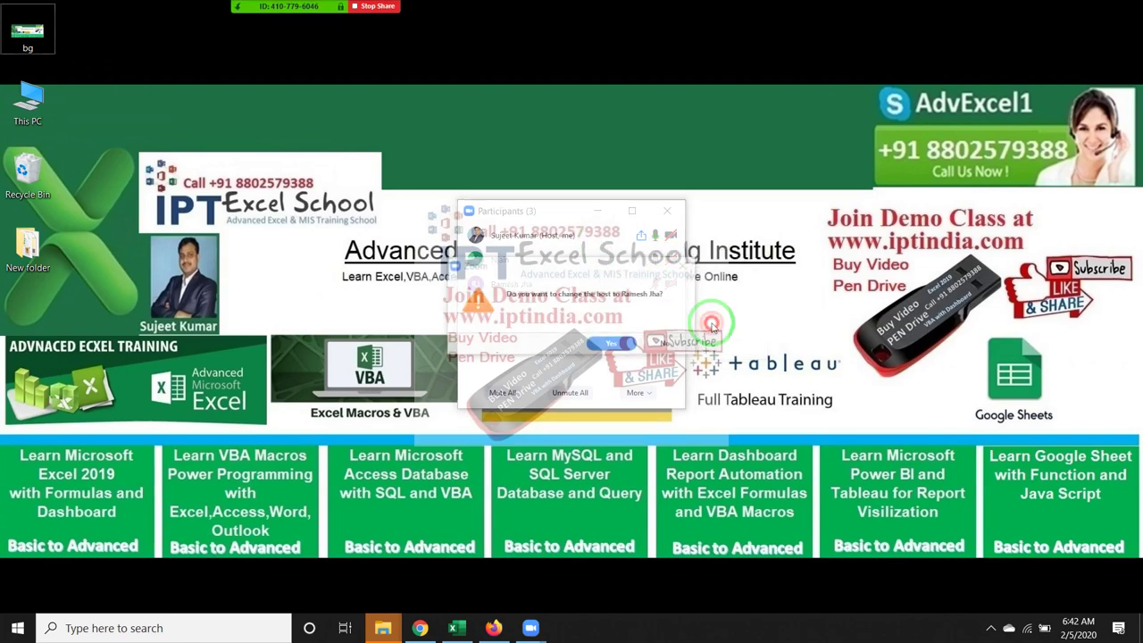
click(687, 270)
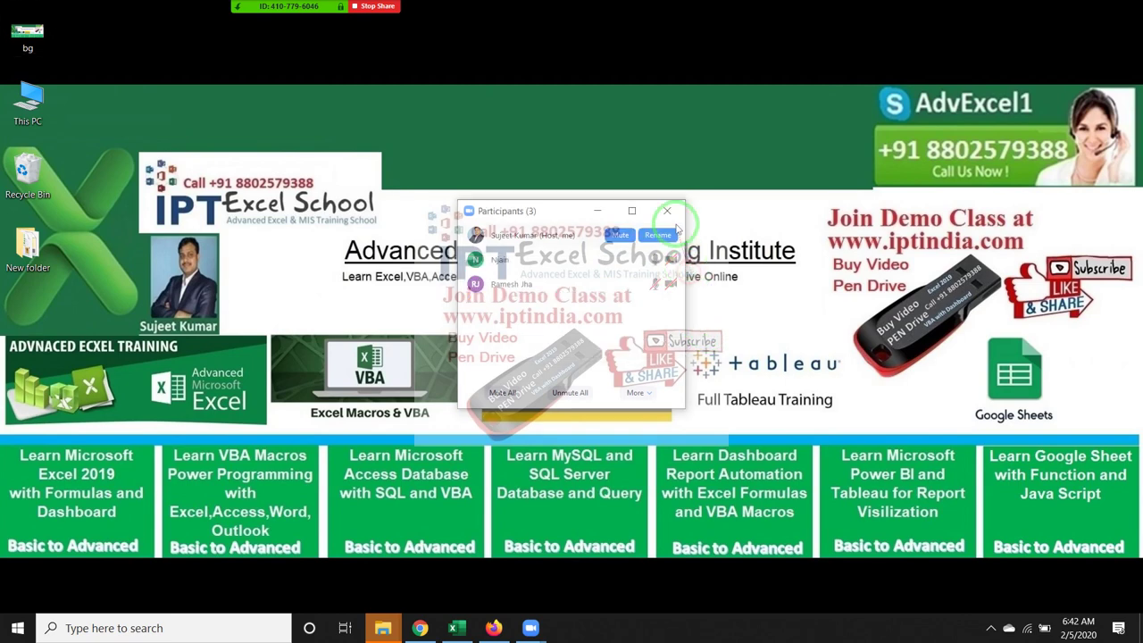
Step: Close the participants list, start recording the meeting, and bring up the Excel workbook
click(667, 211)
click(532, 14)
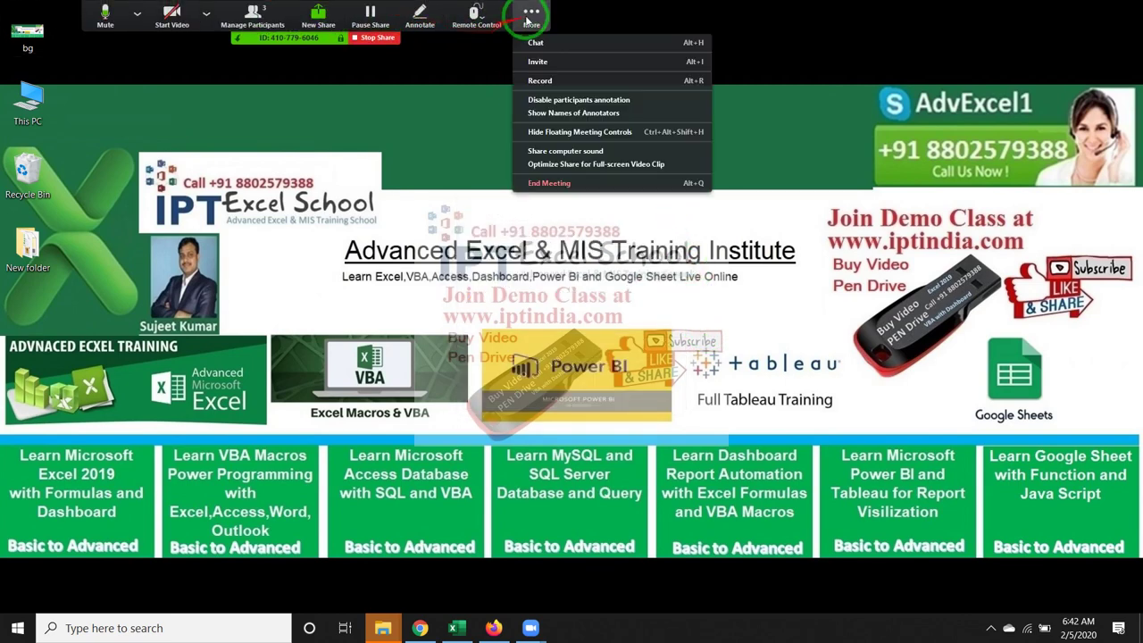
click(555, 80)
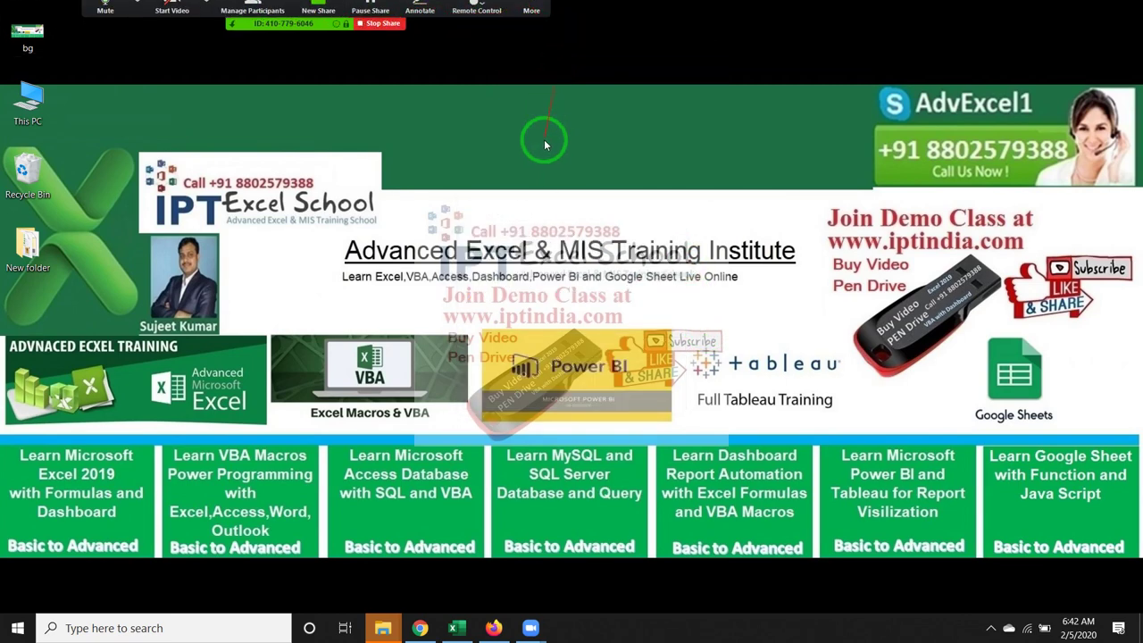
click(455, 628)
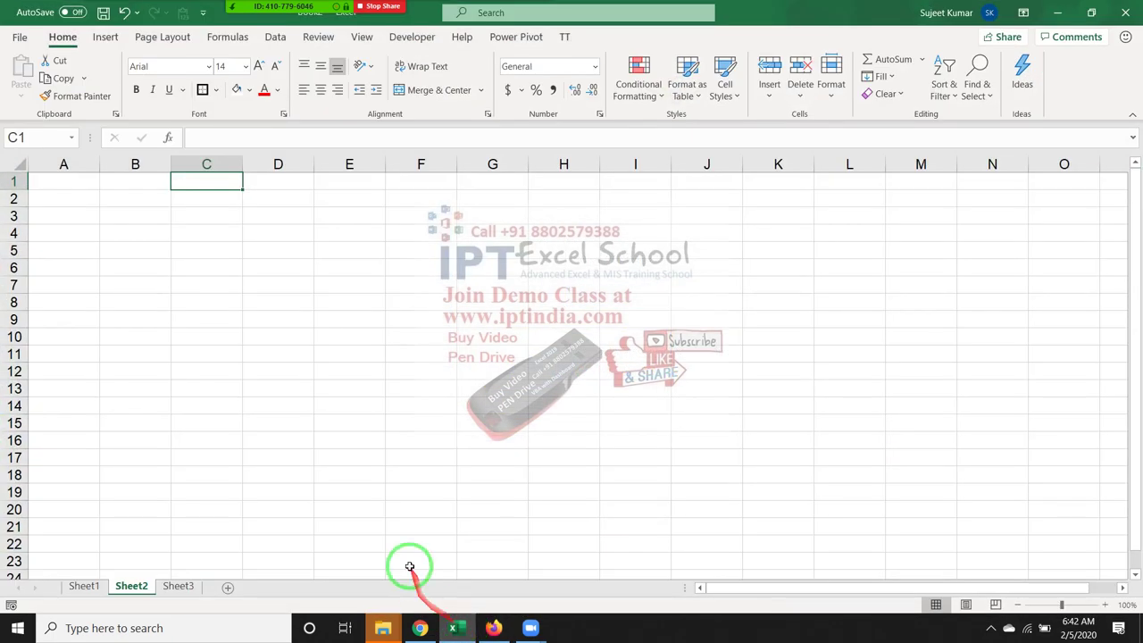
Step: Enter the ordinal text 2nd into B2 and 10th into B3 on Sheet2
click(126, 175)
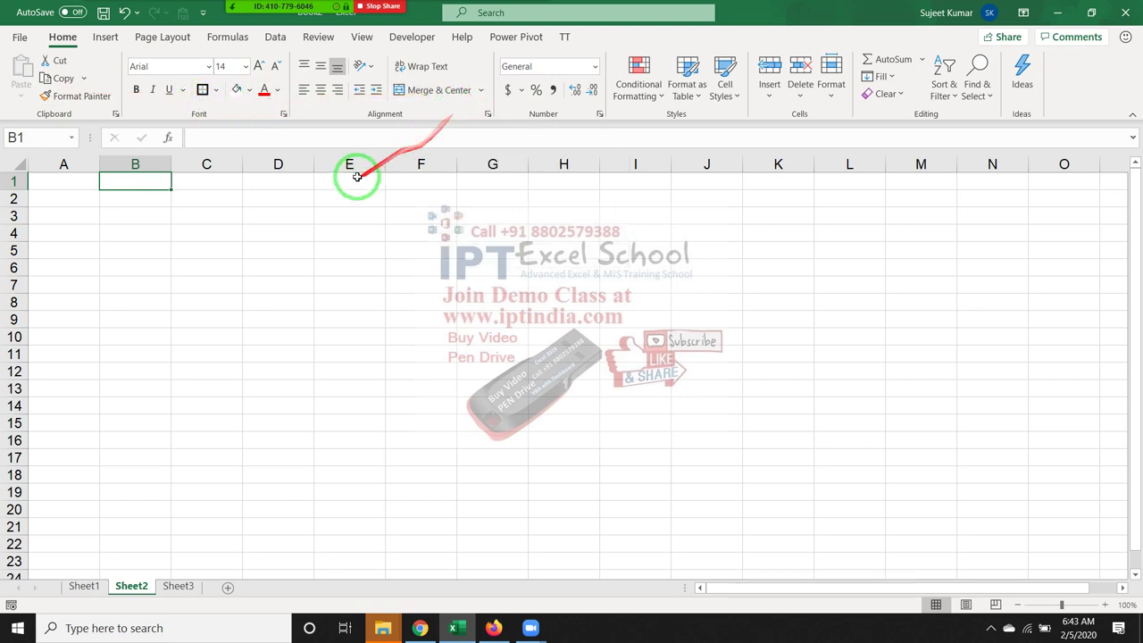
mouse_move(284, 37)
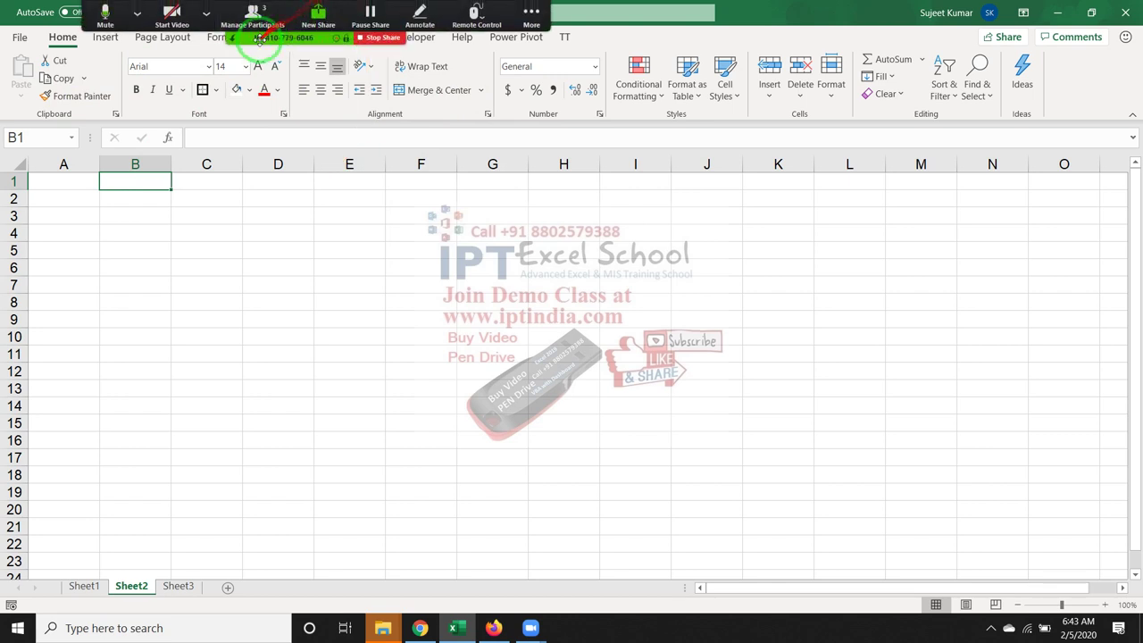
click(151, 198)
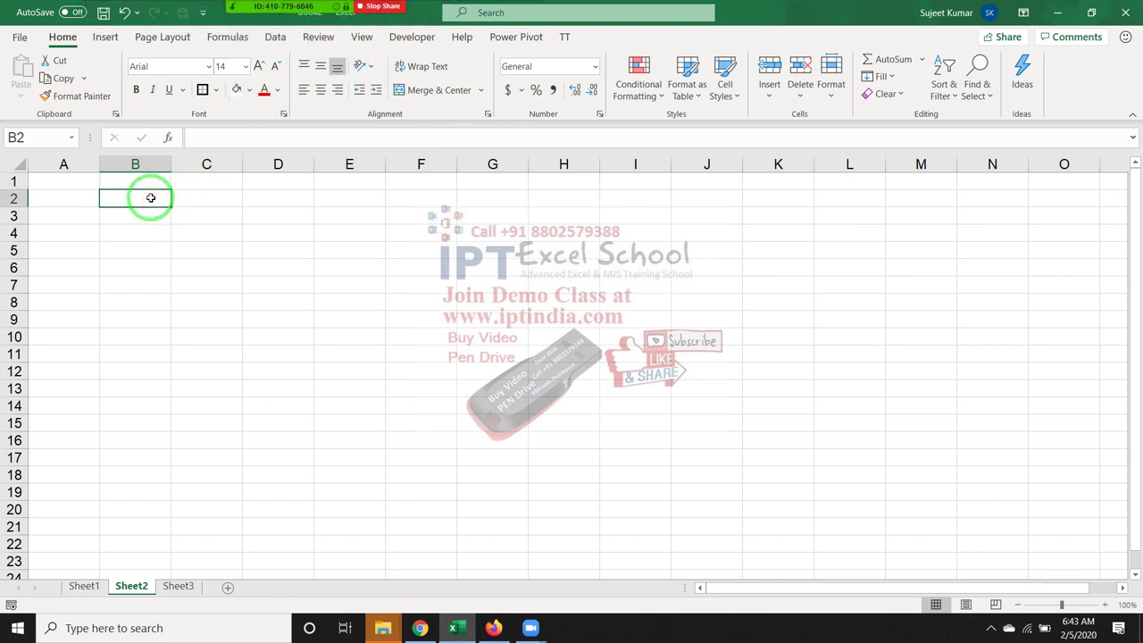
text(2nd)
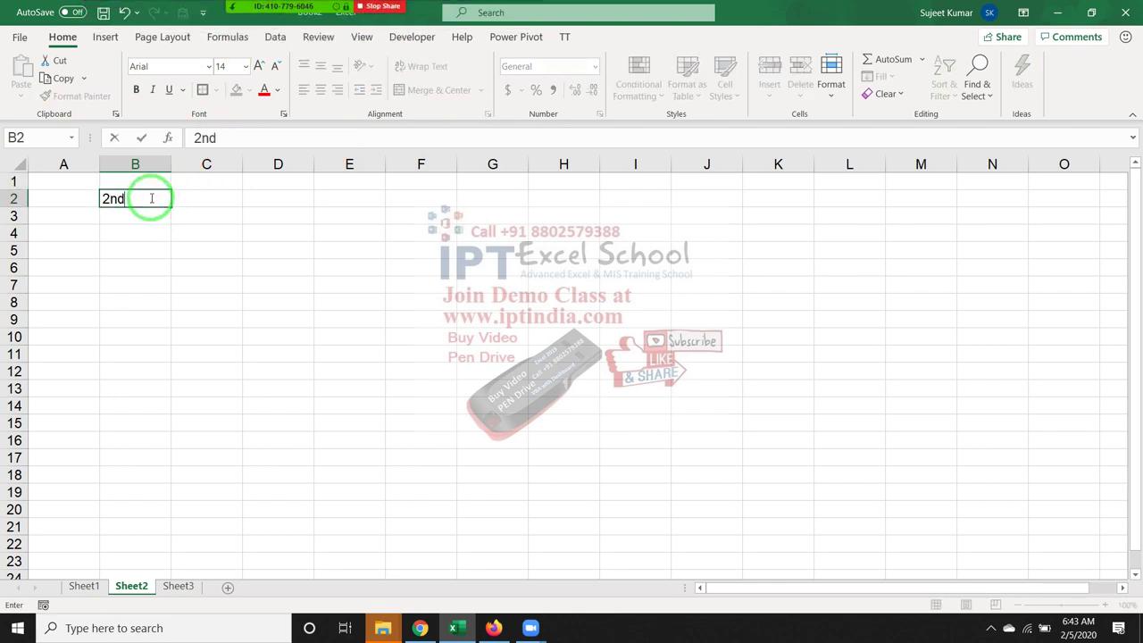
key(Return)
click(151, 197)
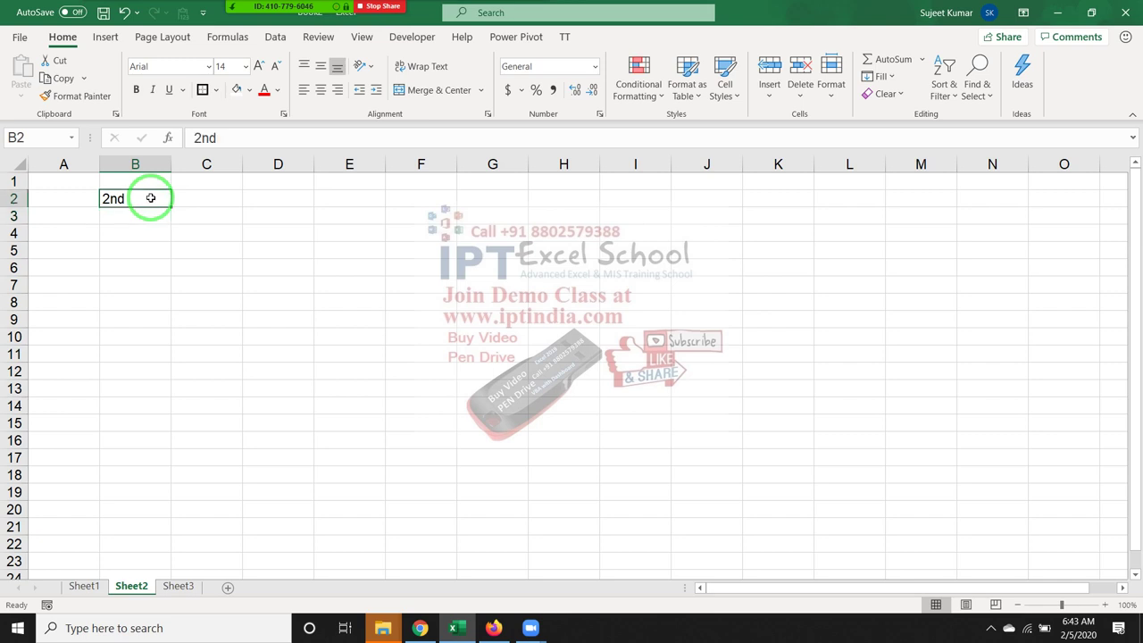
key(Return)
text(1)
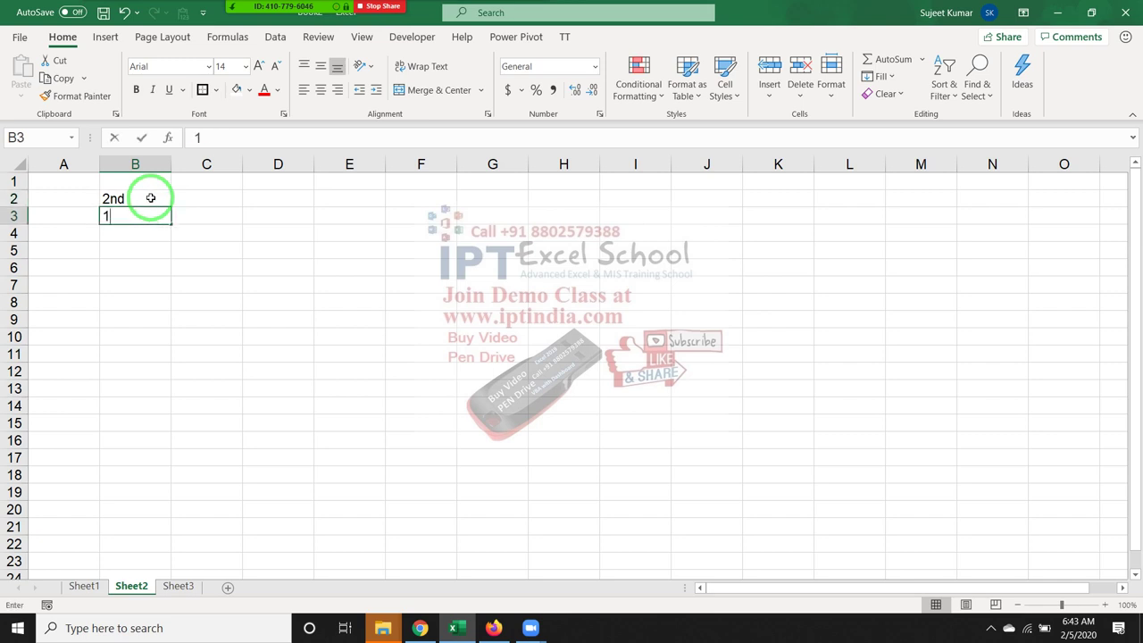
text(0th)
key(Return)
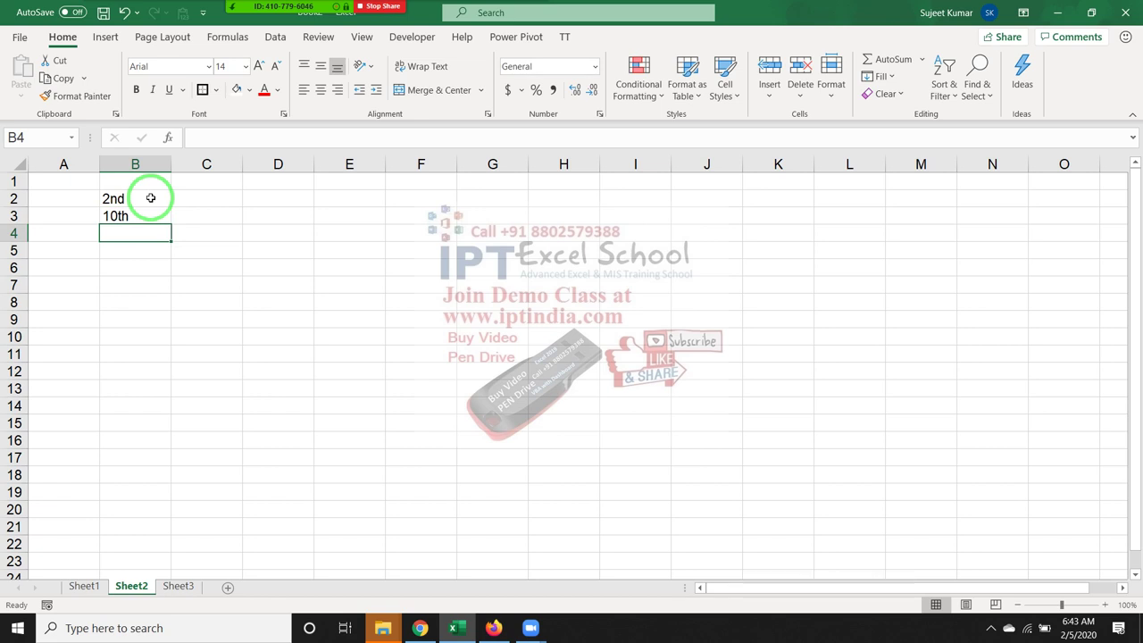
Step: Format the 'nd' suffix of 2nd in B2 as superscript
click(148, 197)
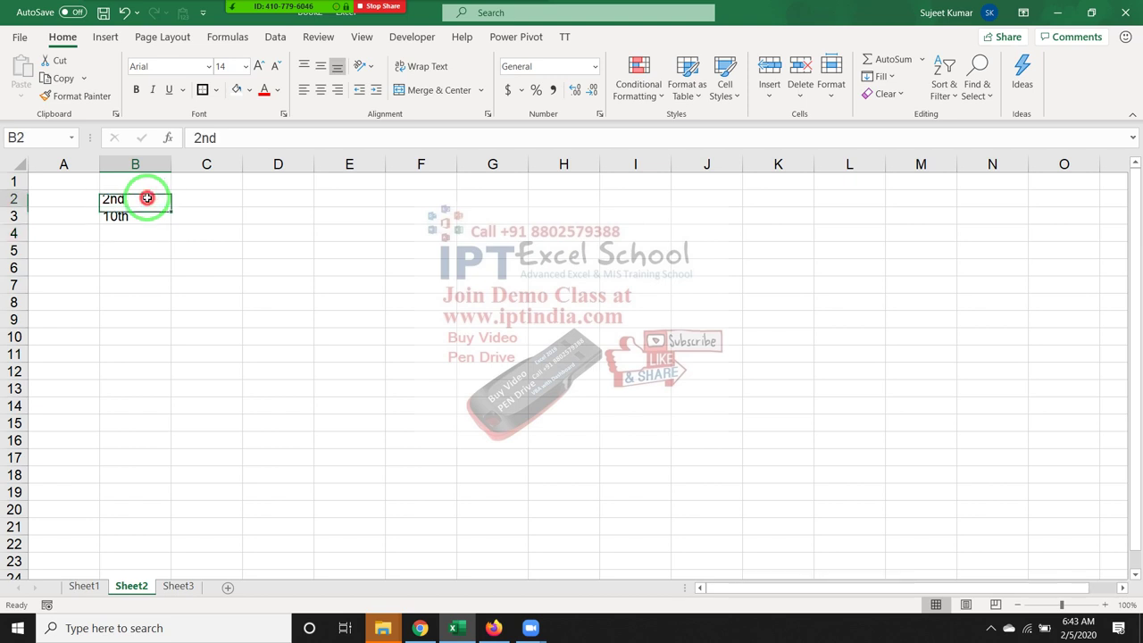
double_click(106, 199)
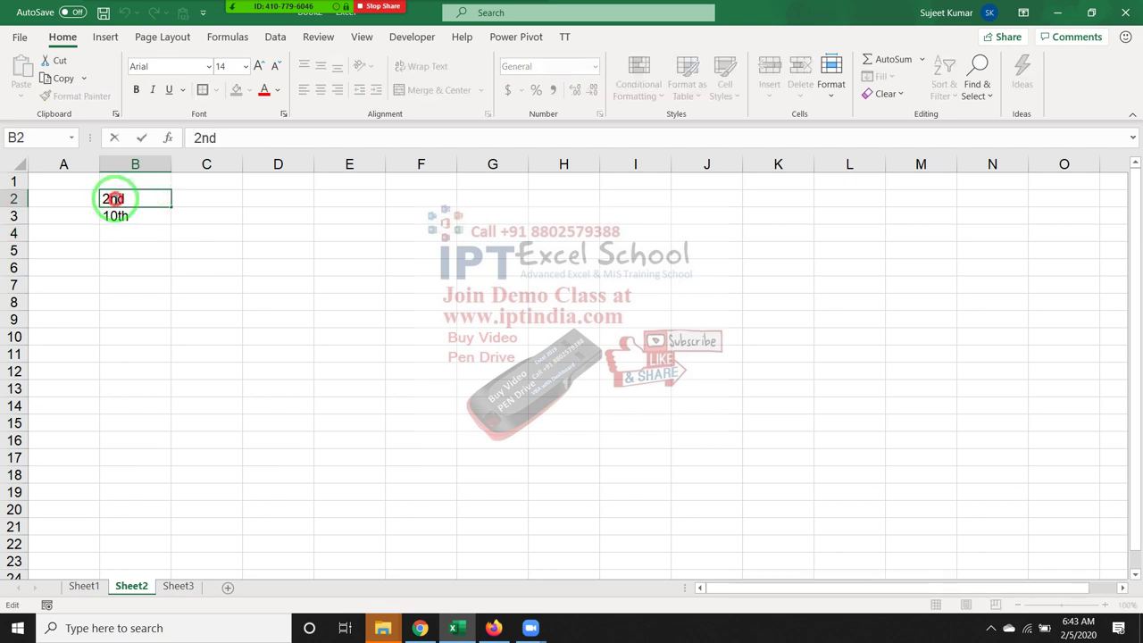
drag(107, 199, 132, 198)
right_click(123, 203)
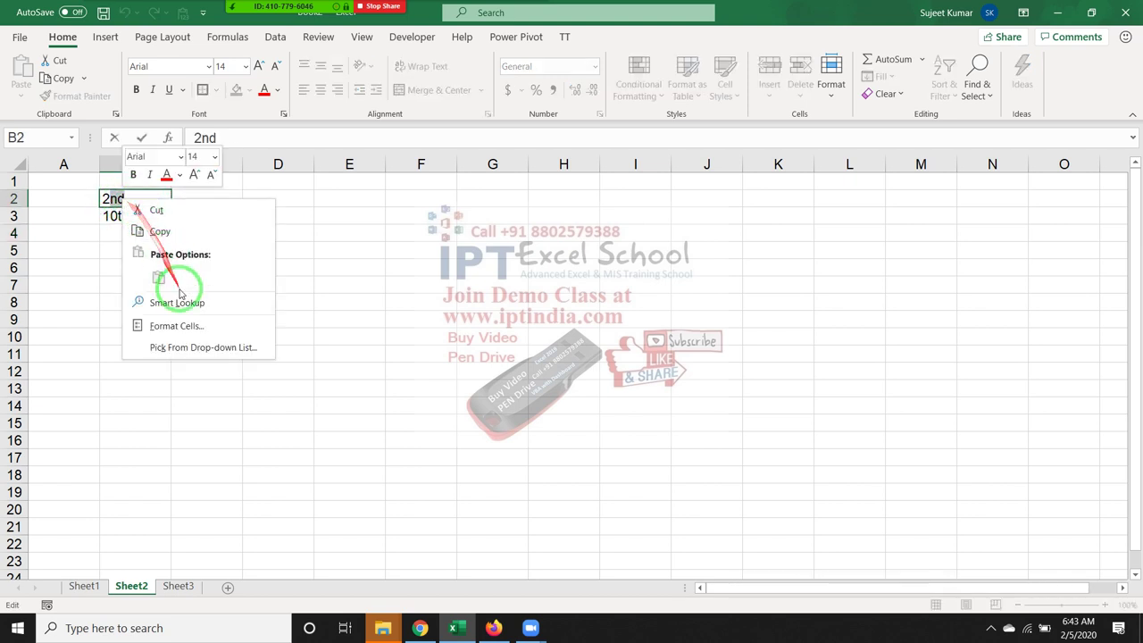
click(178, 326)
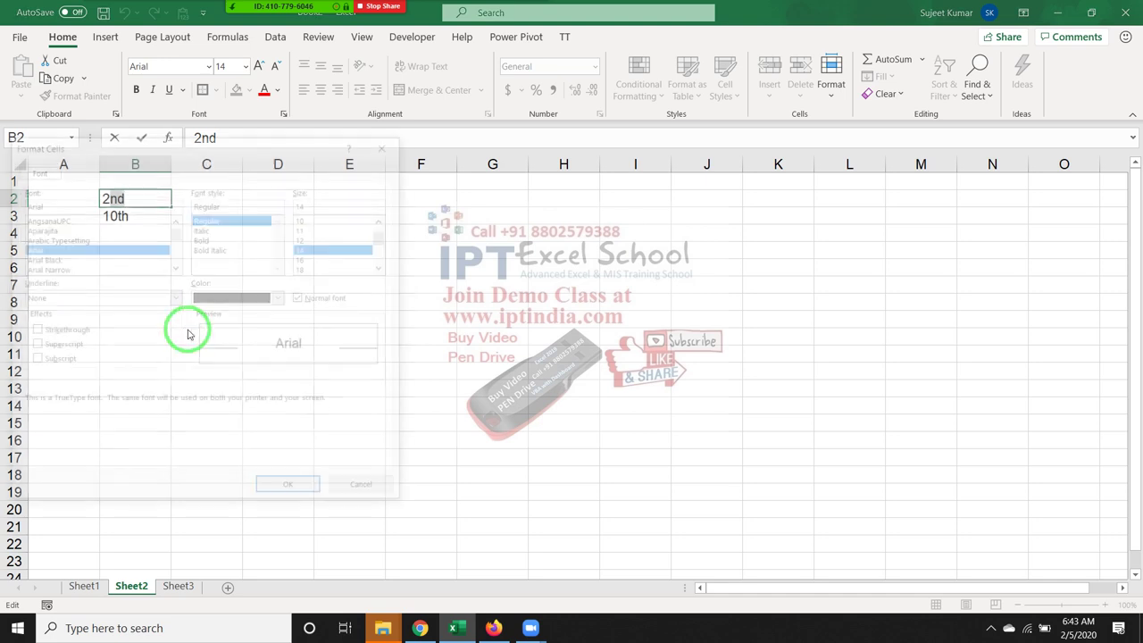
click(33, 346)
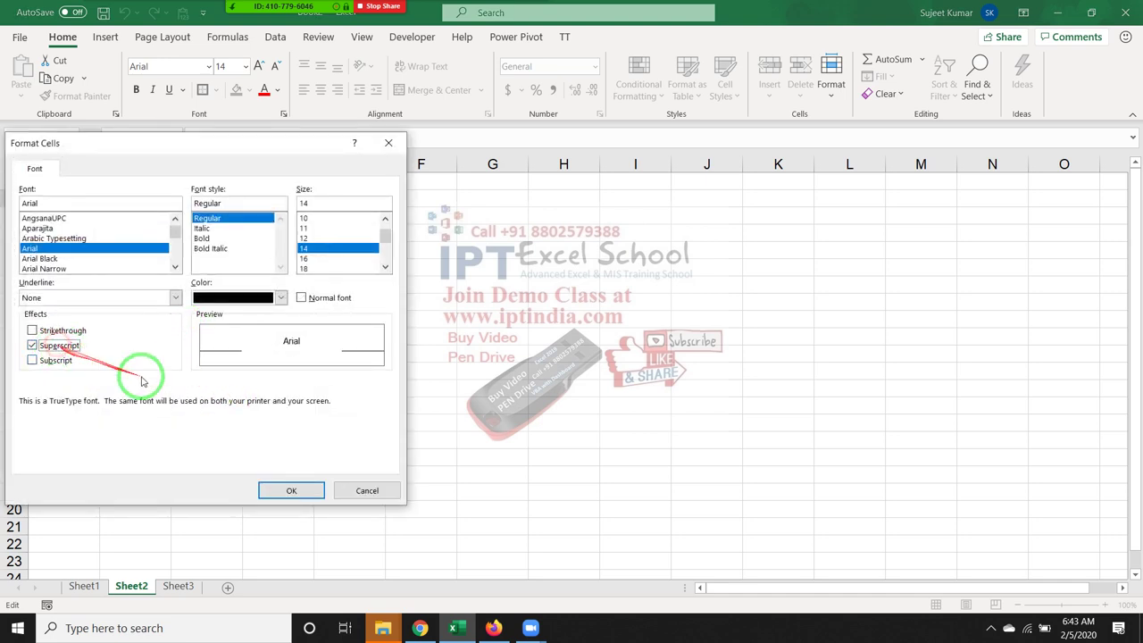
click(292, 491)
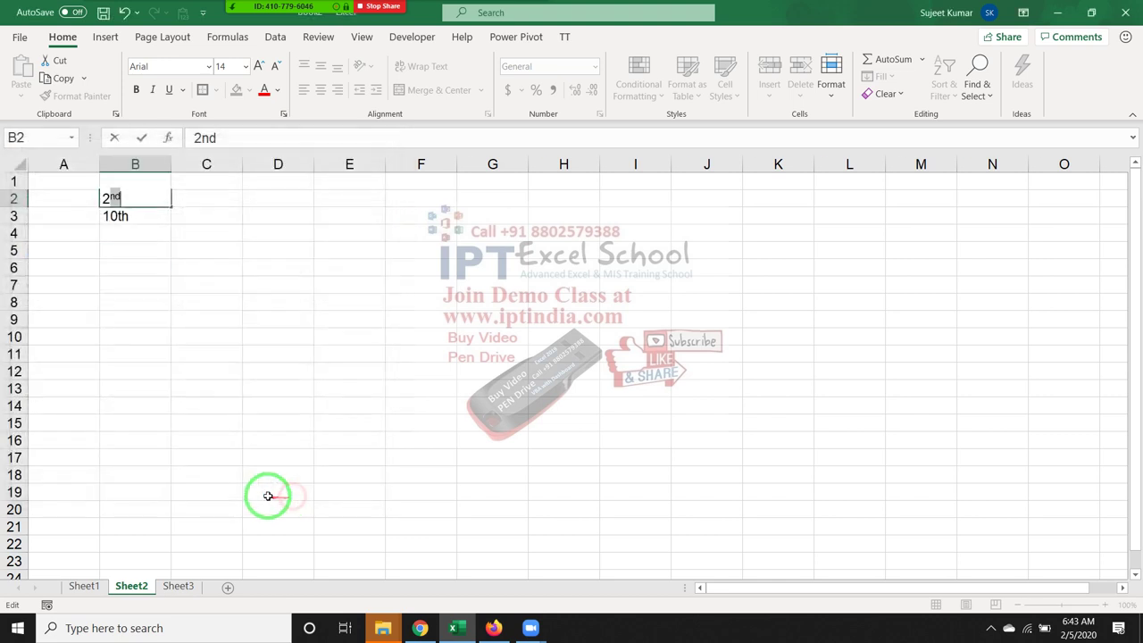
click(253, 490)
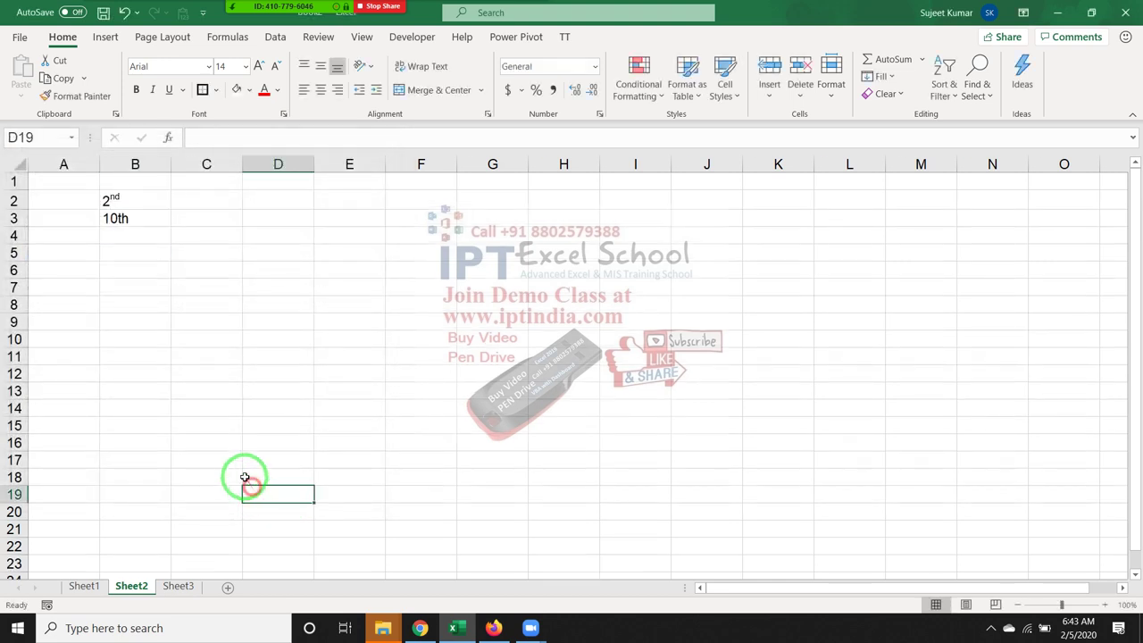
Step: Format the 'th' suffix of 10th in B3 as superscript
double_click(118, 222)
drag(117, 218, 131, 218)
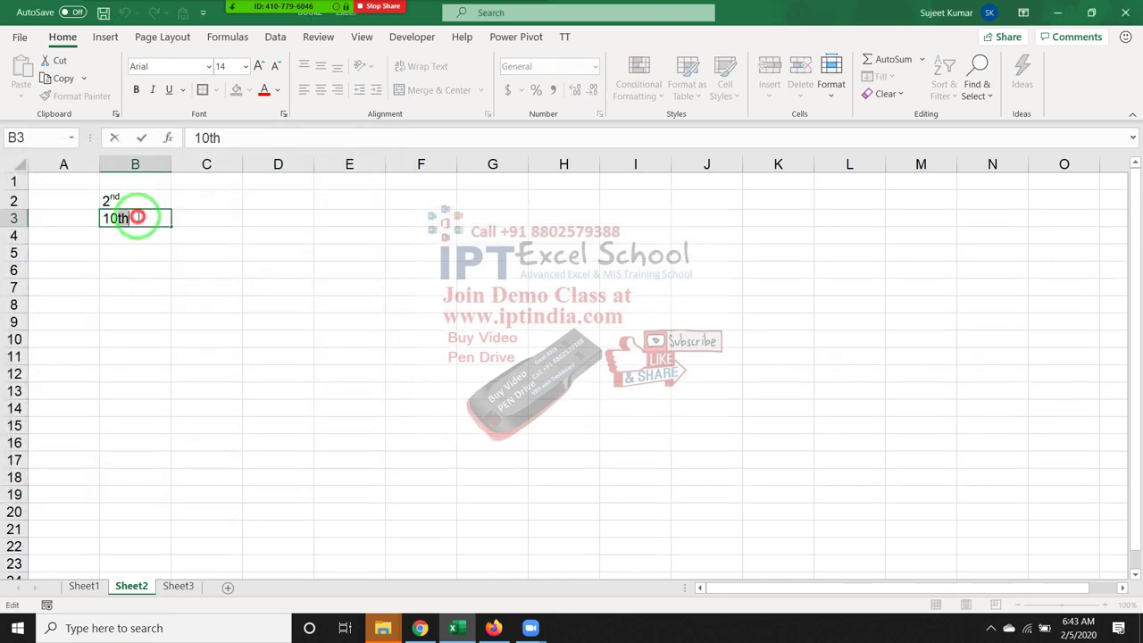
right_click(126, 219)
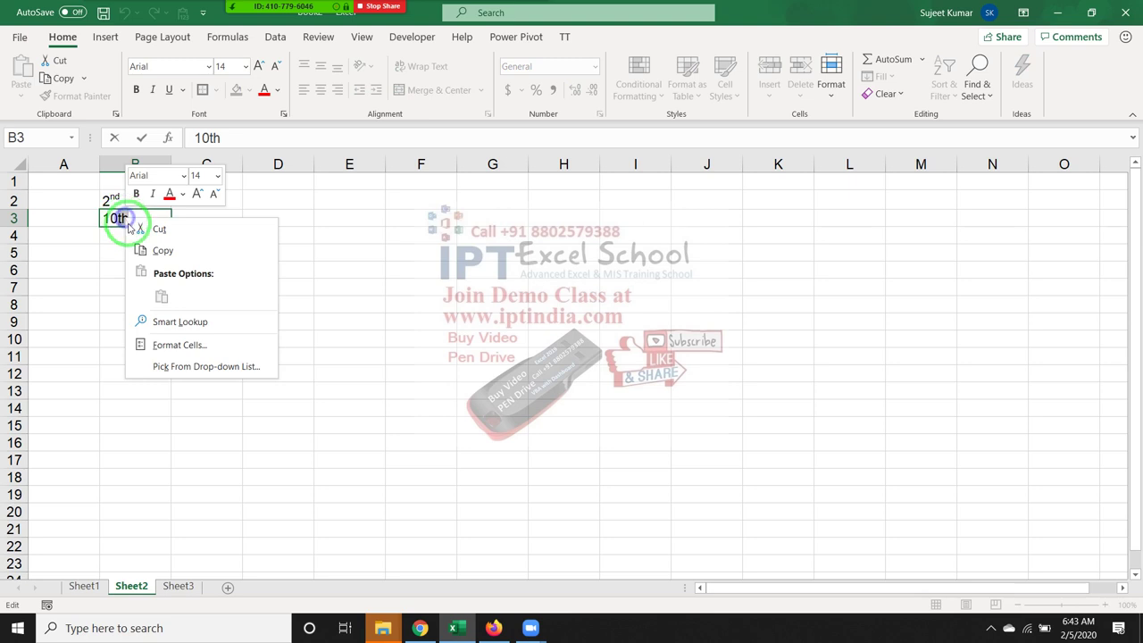
click(179, 344)
click(71, 356)
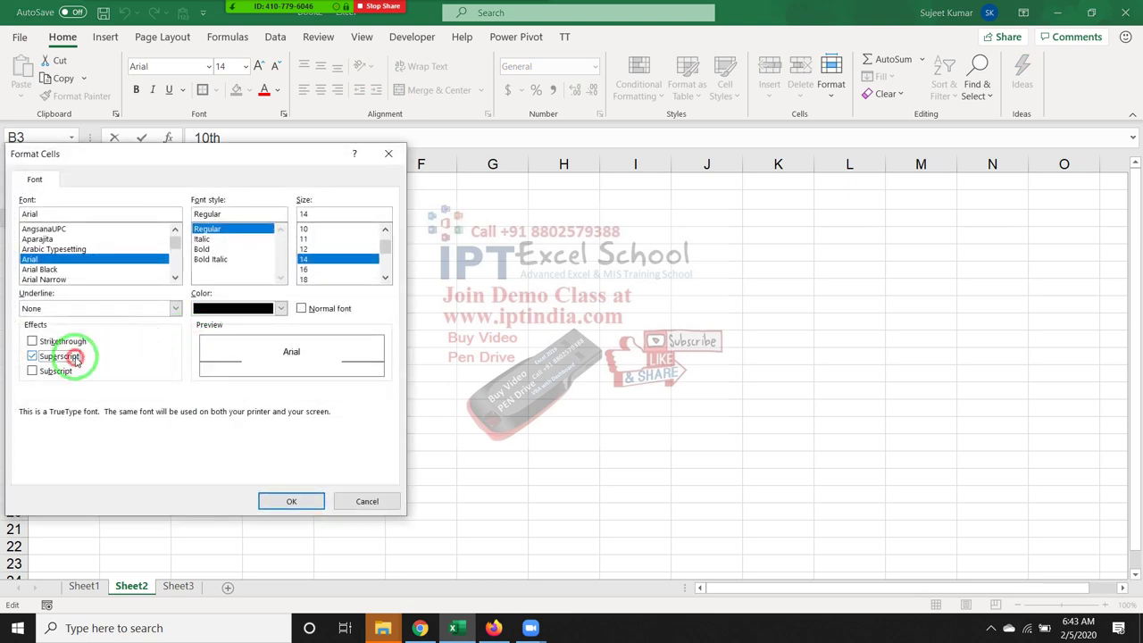
click(295, 500)
click(111, 387)
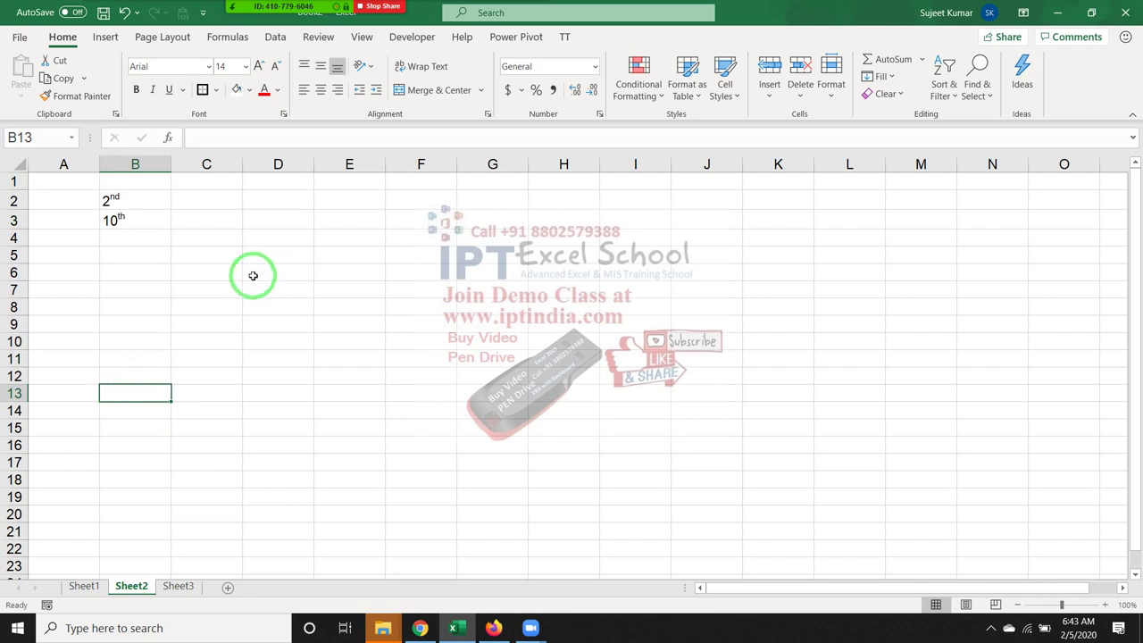
Step: Enter 10o in C1 and superscript the o so it reads like 10°
click(205, 182)
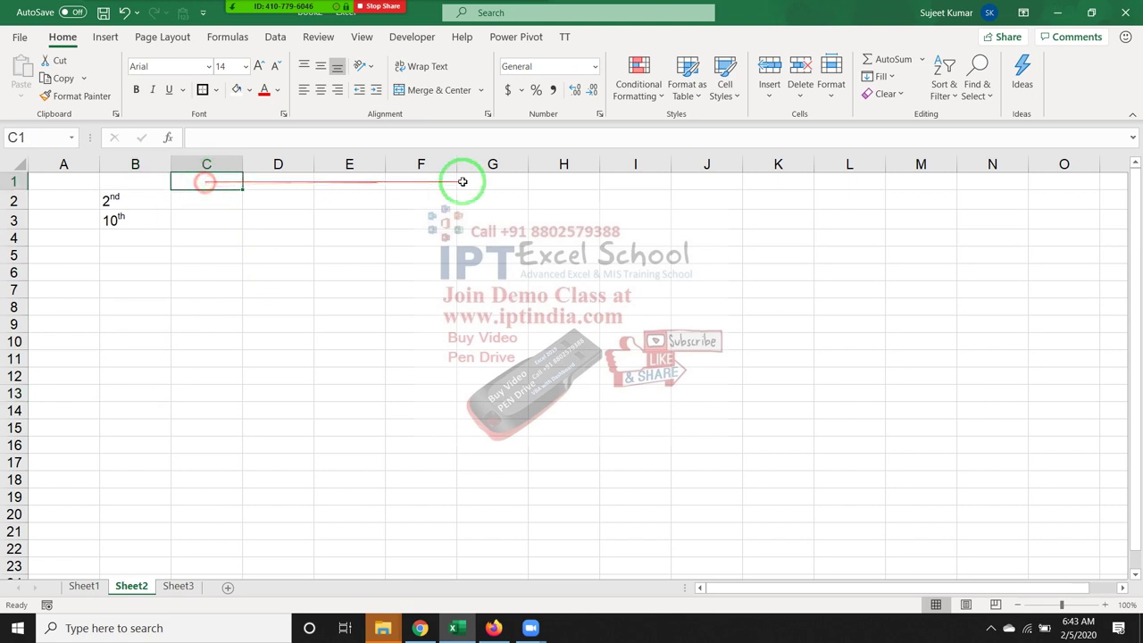
text(10o)
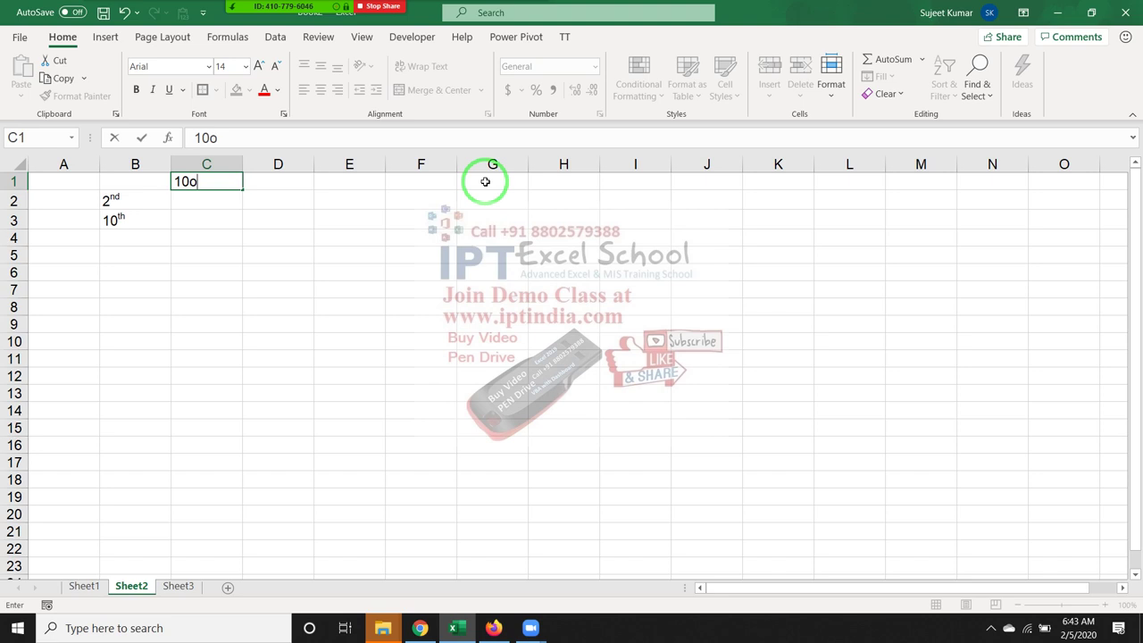
key(Return)
key(Up)
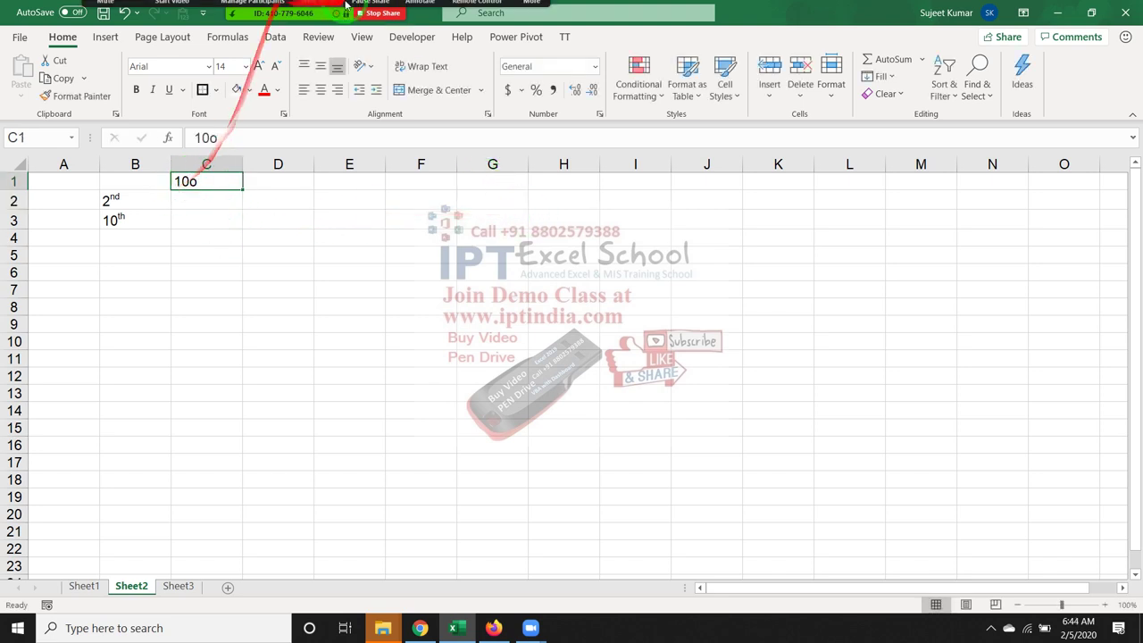
mouse_move(318, 7)
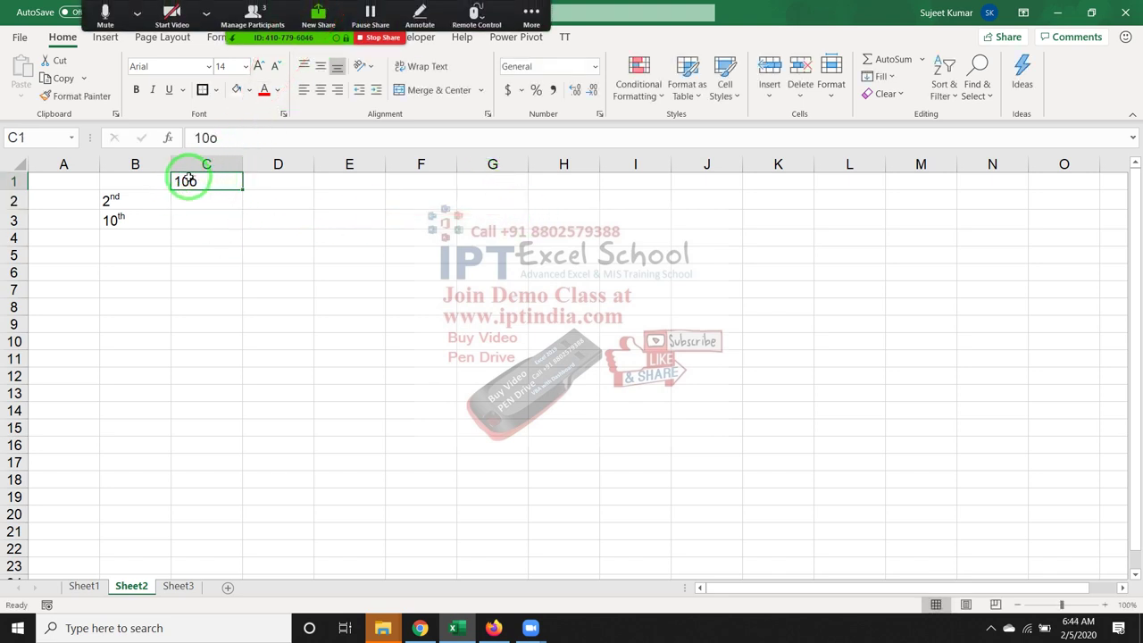
drag(190, 179, 199, 180)
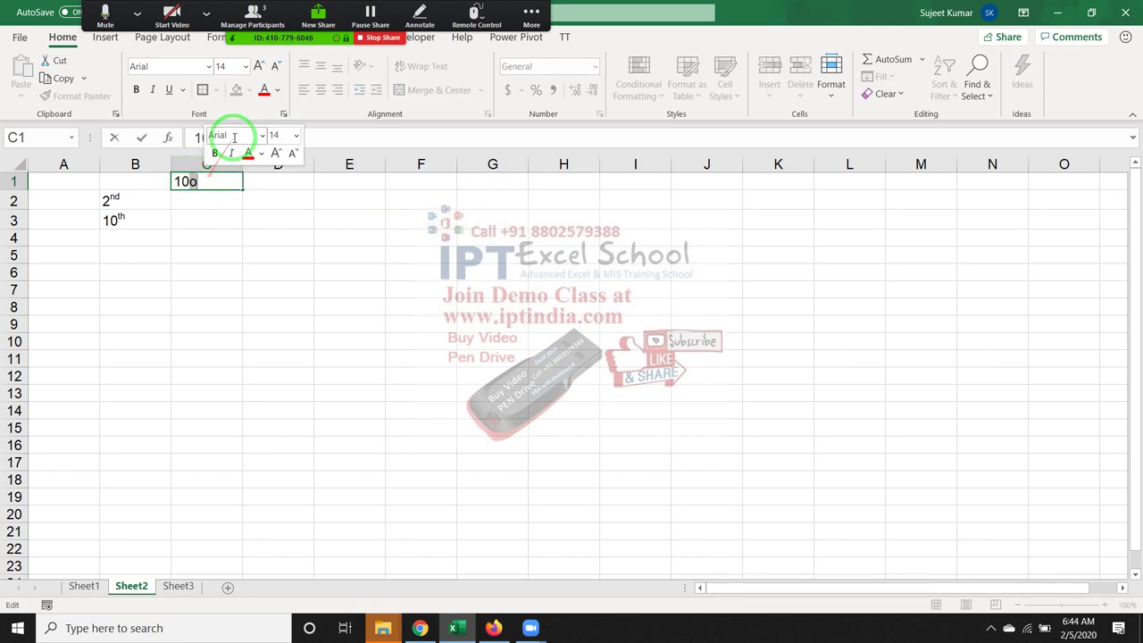
click(286, 114)
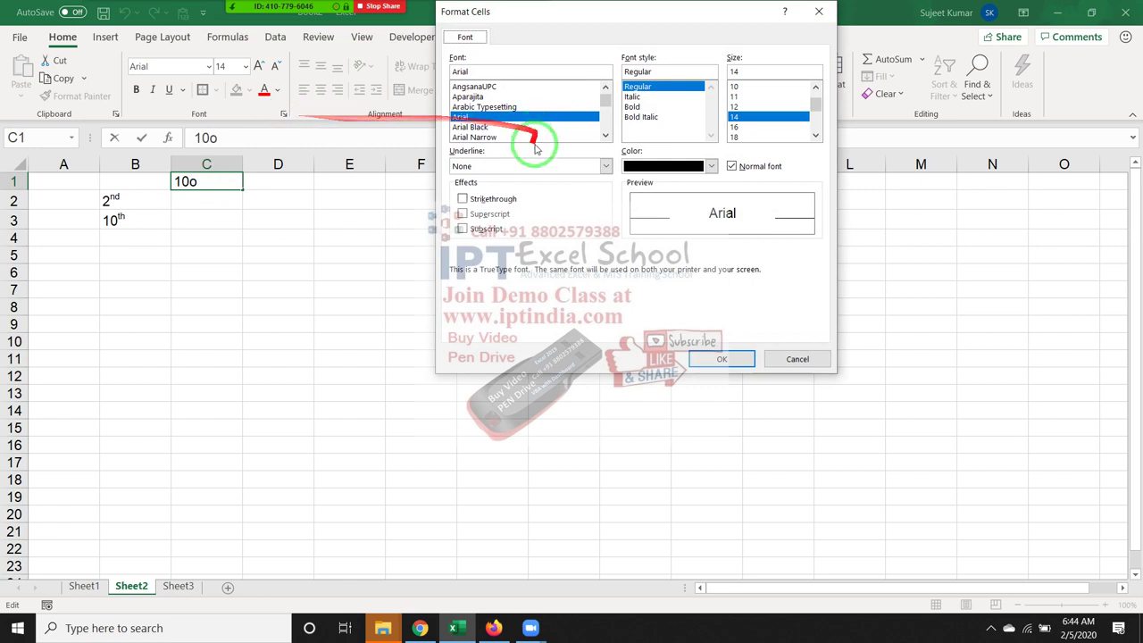
click(487, 214)
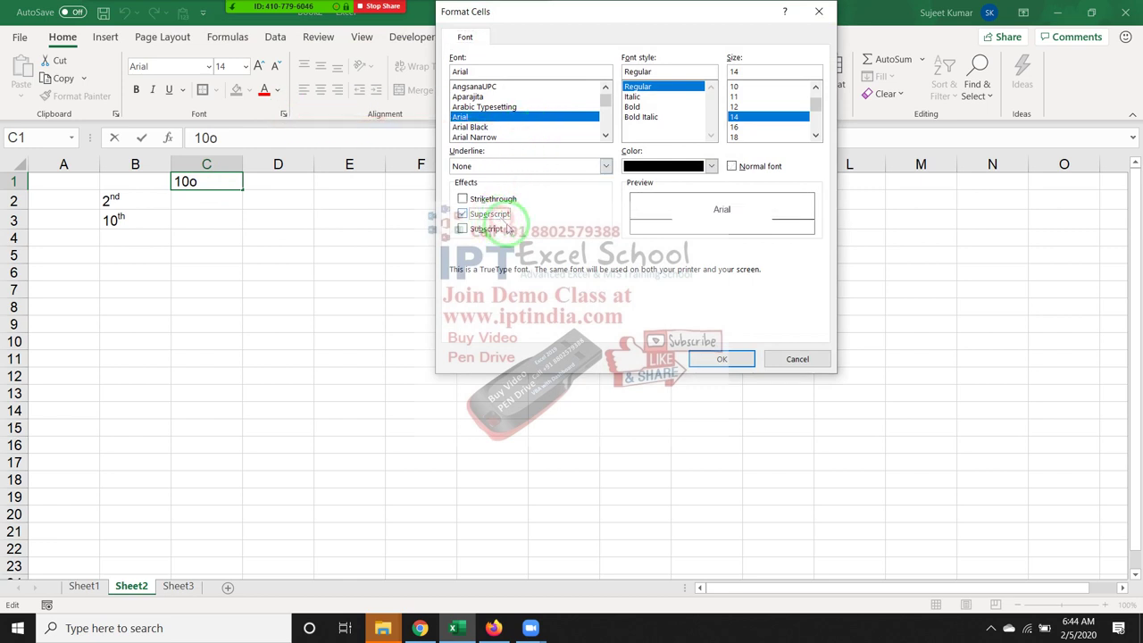
click(720, 358)
click(204, 343)
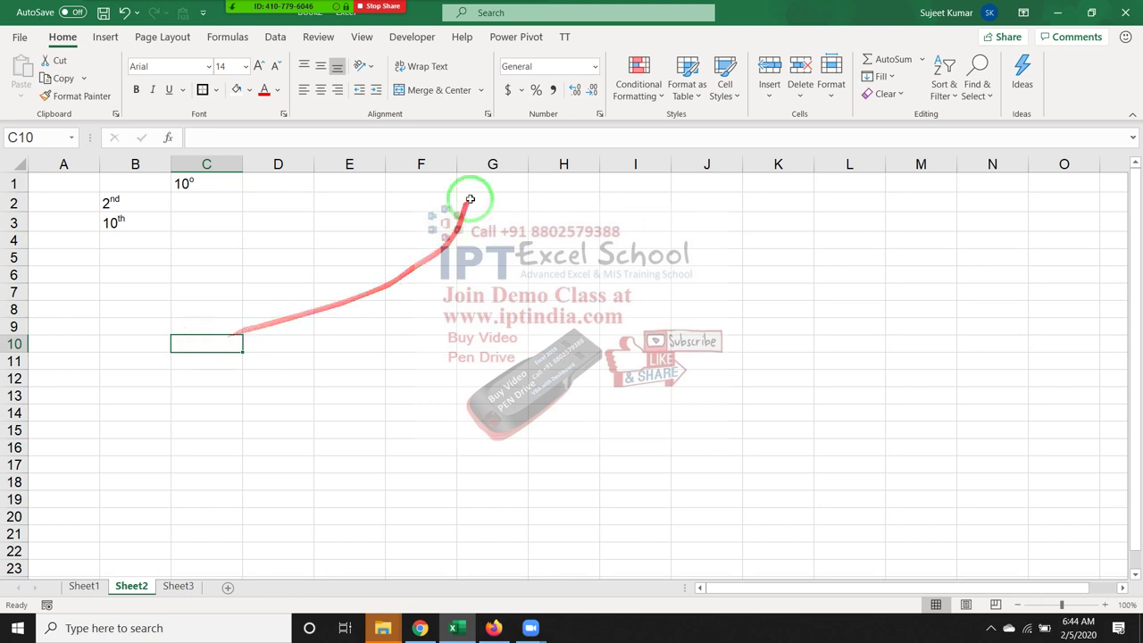
Step: Put the Sales heading in F1 with the figures 10, 30, 36, 85, 14 below it
click(443, 183)
text(SA)
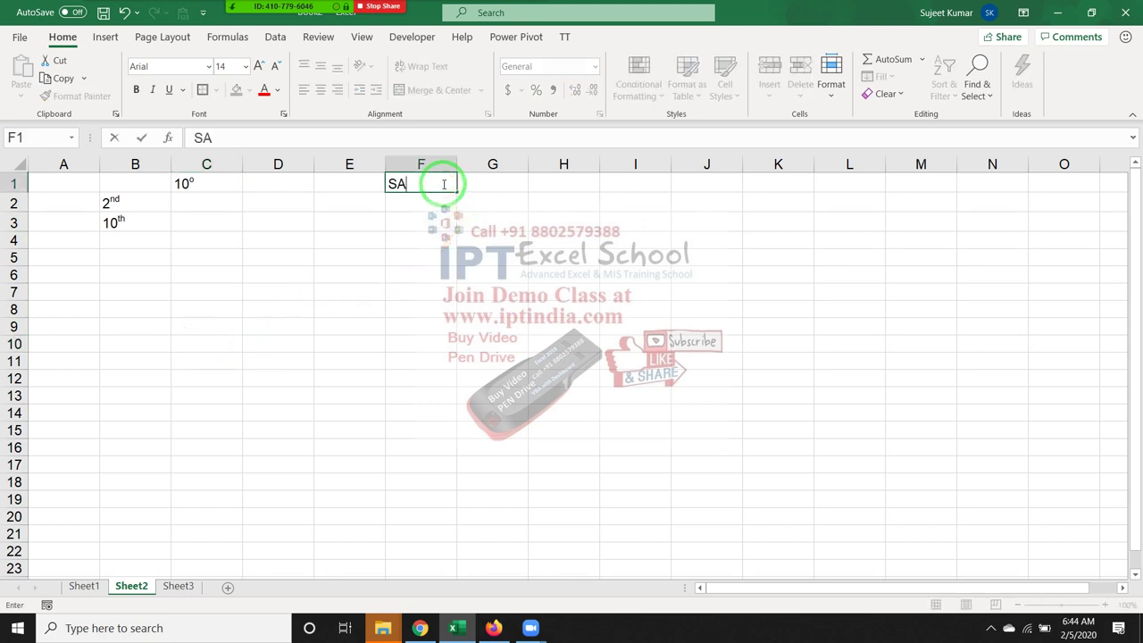
key(Return)
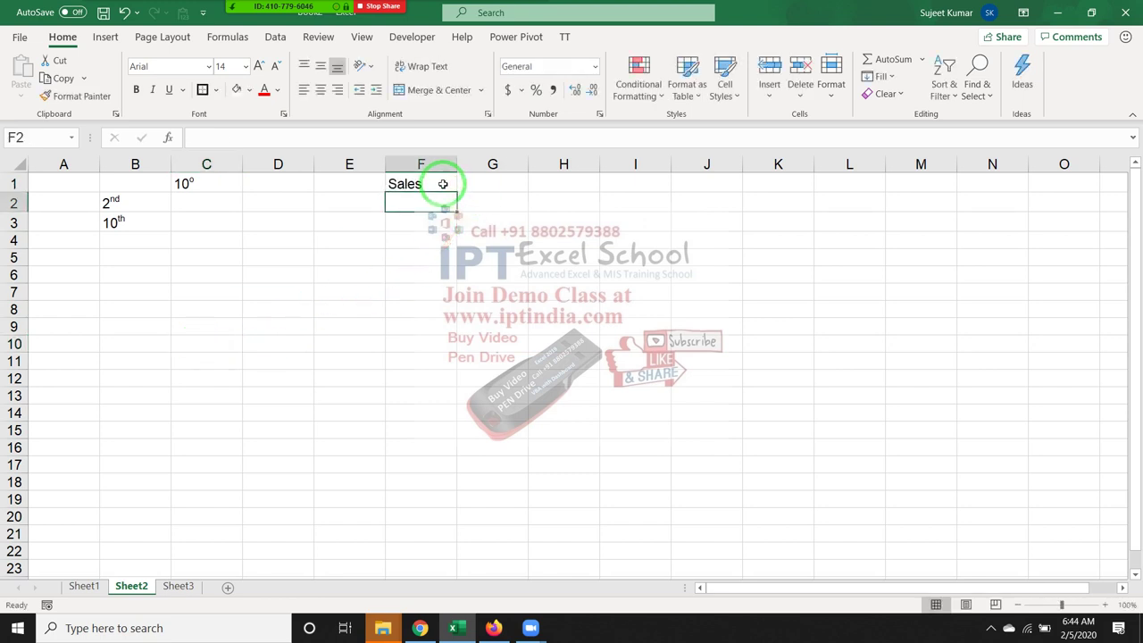
text(10)
key(Return)
text(30)
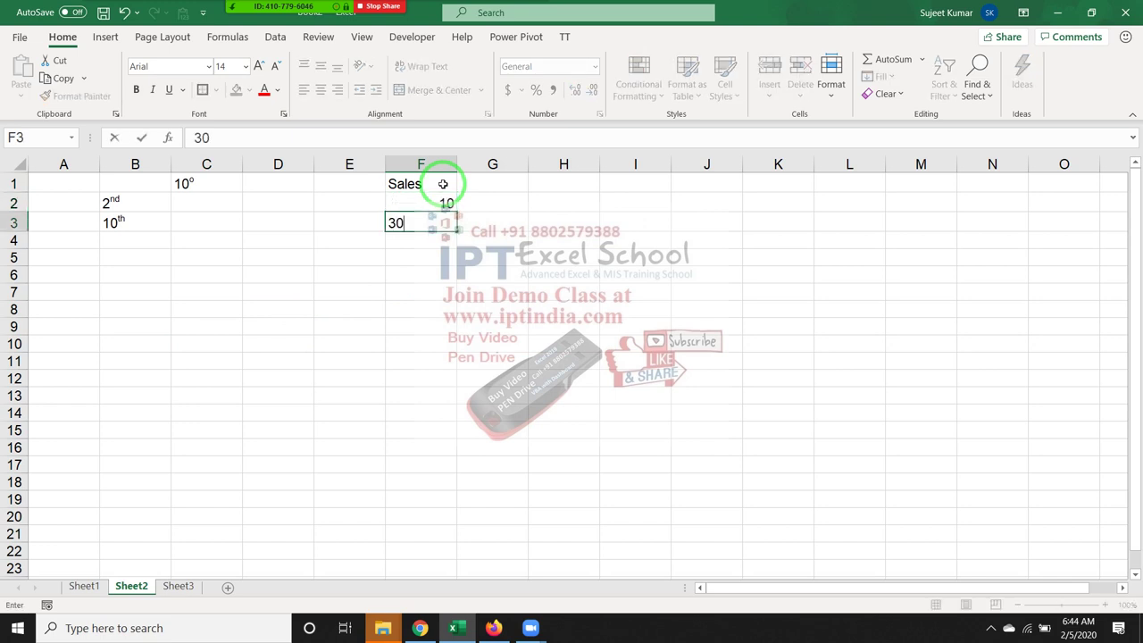
key(Return)
text(36)
key(Return)
text(85)
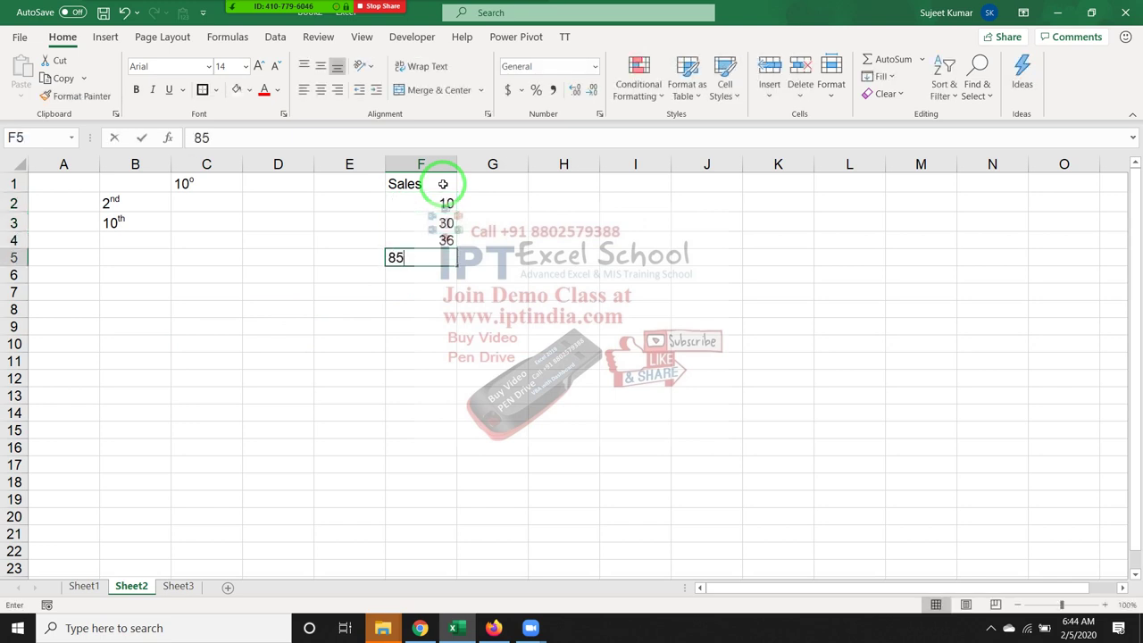
key(Return)
text(14)
key(Return)
Step: Continue the Sales column with 36, 65, 96, 25, 36 and 42 down to F12
text(3)
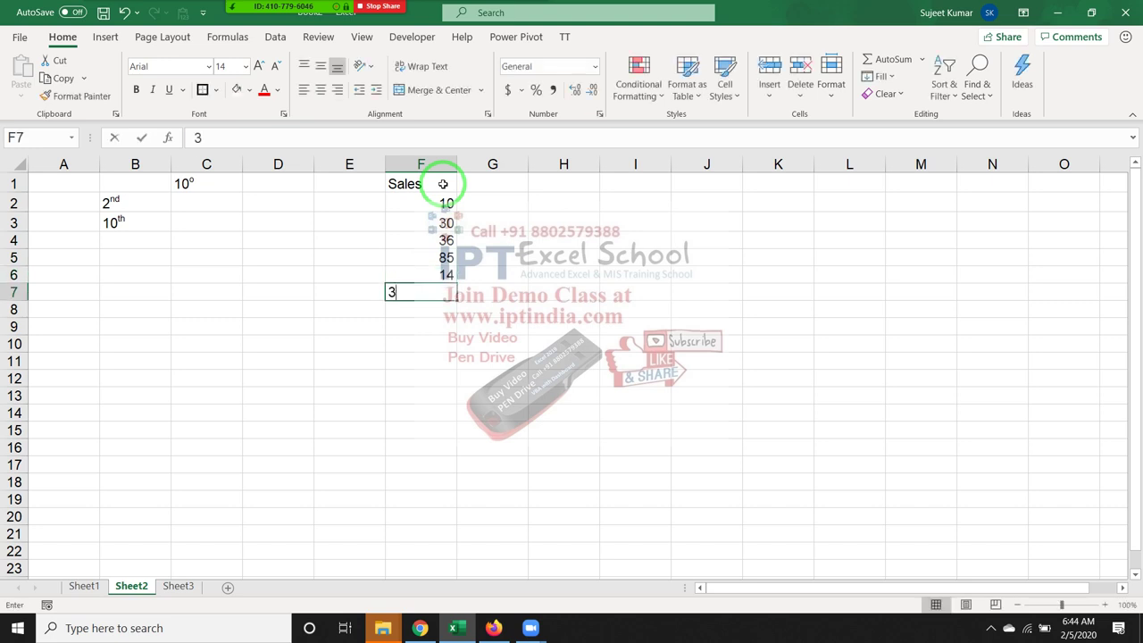
text(6)
key(Return)
text(65)
key(Return)
text(96)
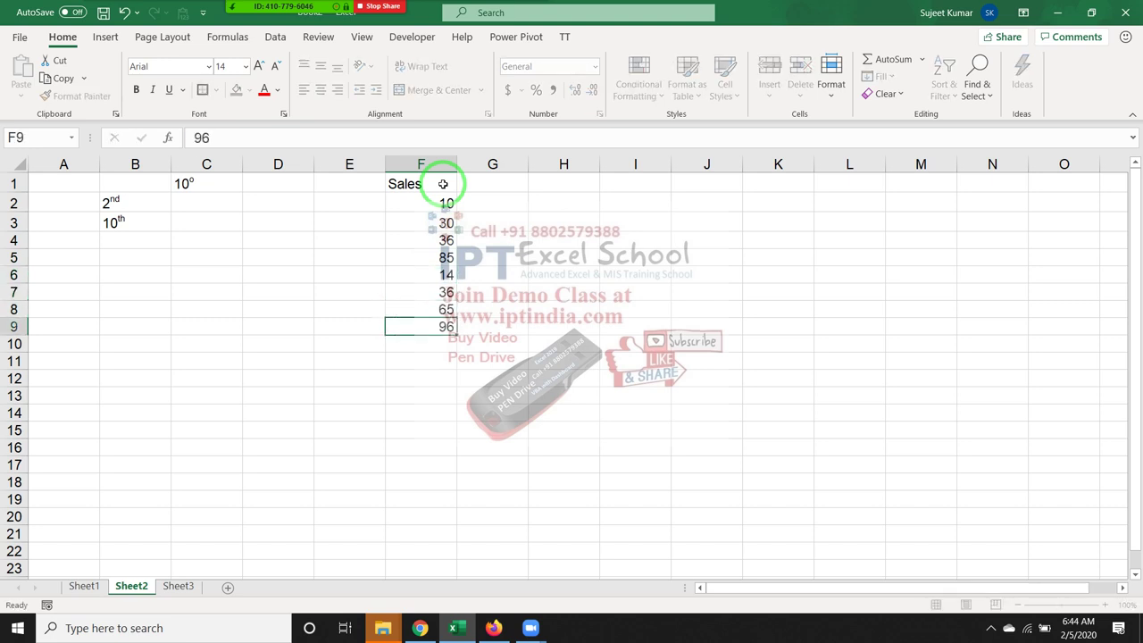
key(Return)
text(25)
key(Return)
text(36)
key(Return)
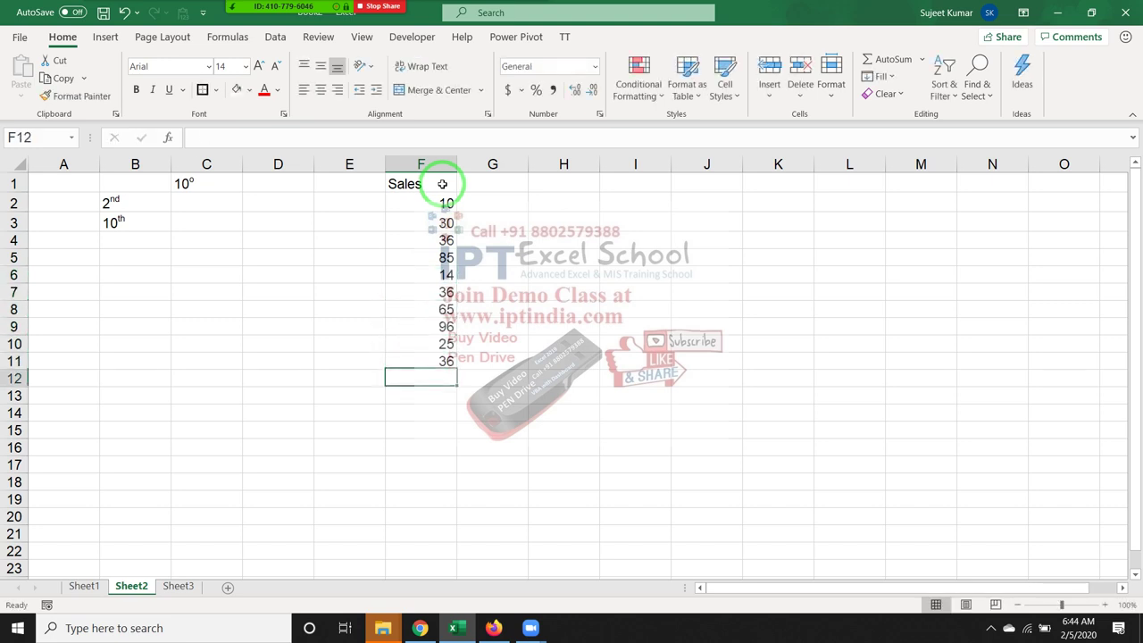
text(42)
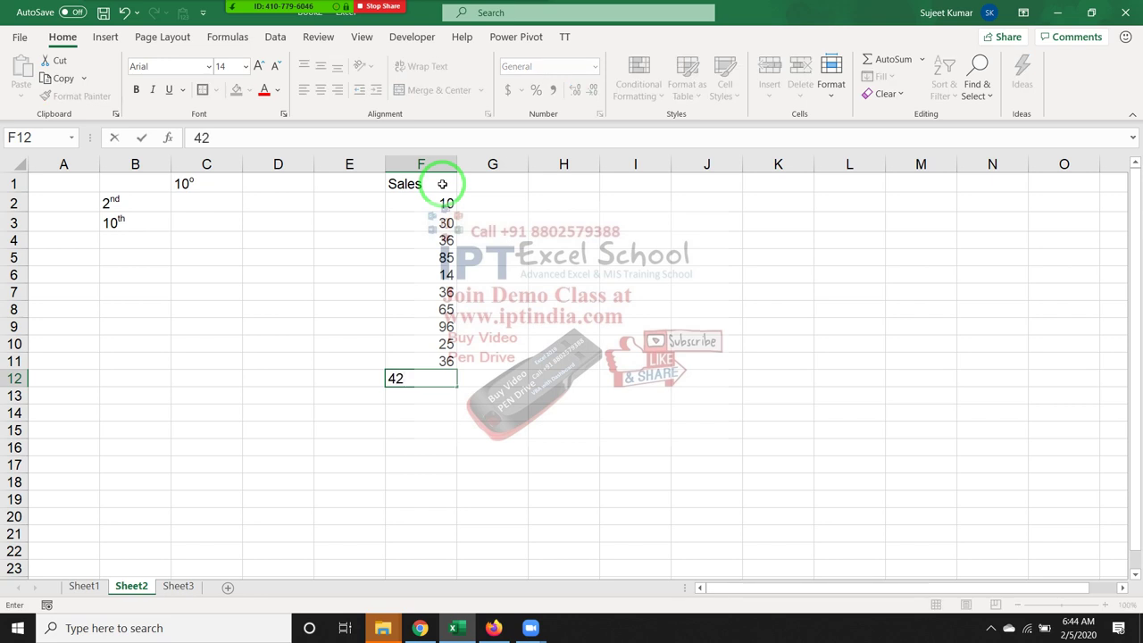
key(Return)
Step: Enter o in G2 and select G2:G12 beside the sales figures
click(484, 205)
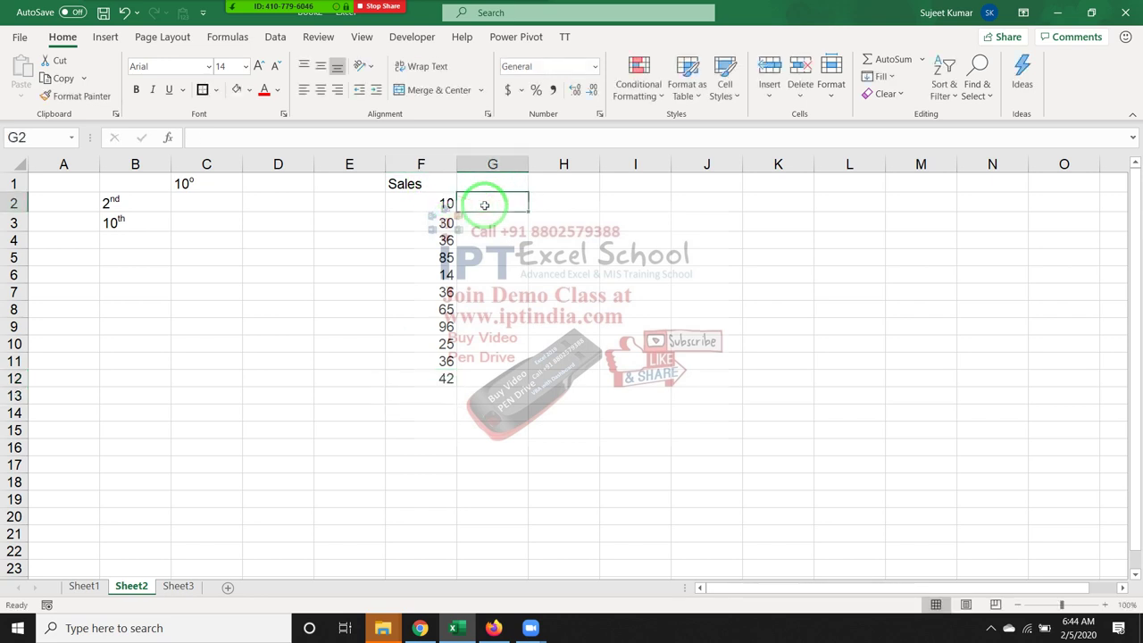
text(O)
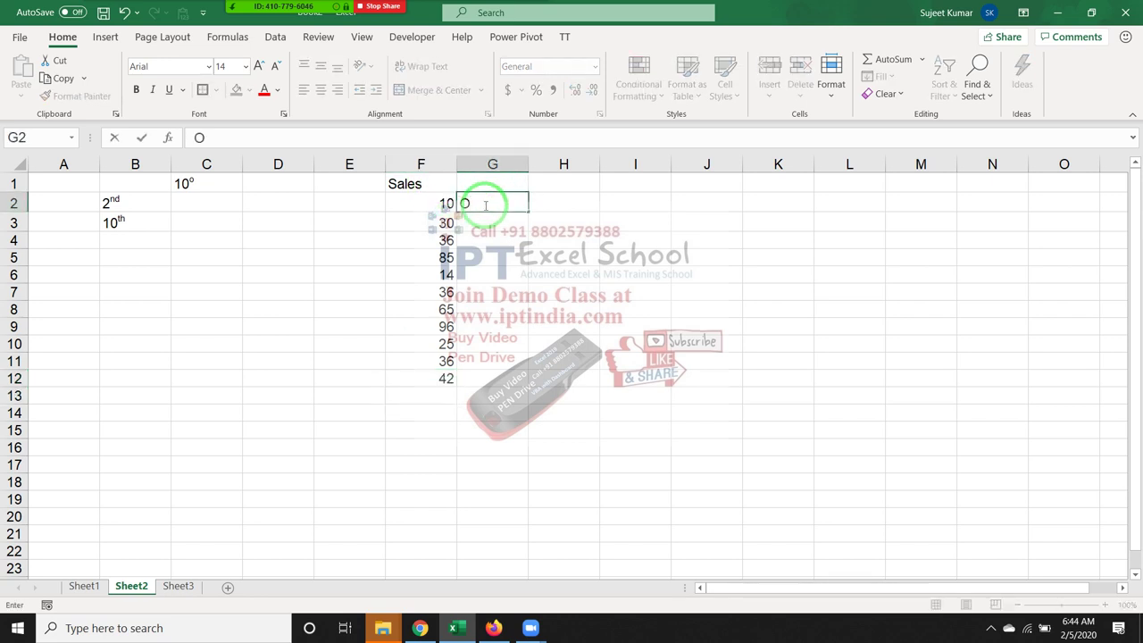
key(Return)
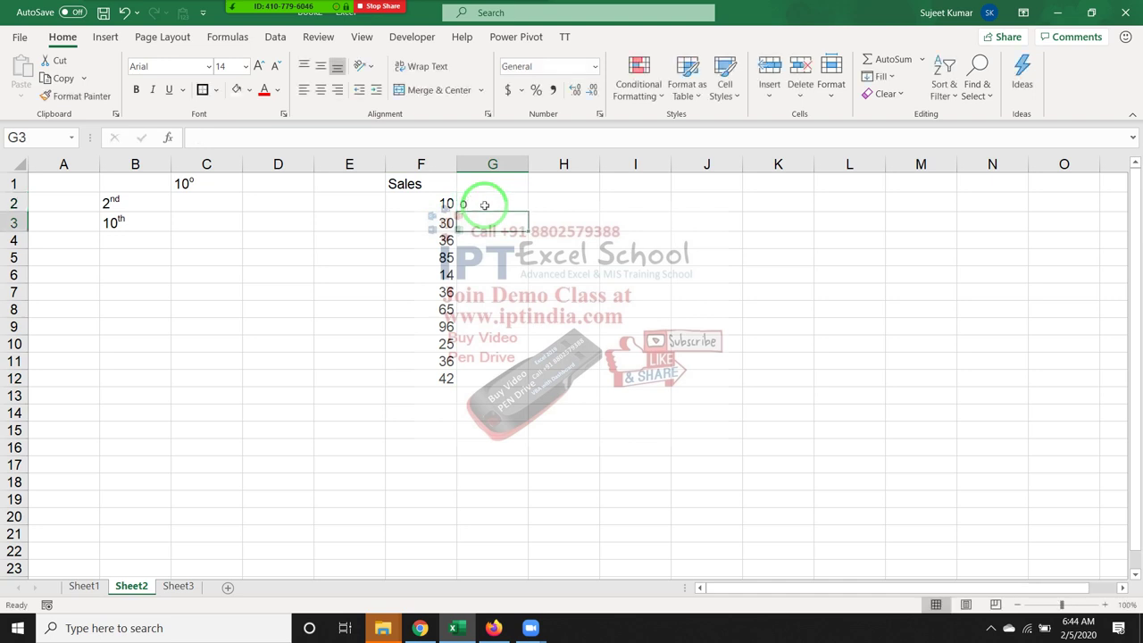
key(Left)
key(ctrl+Down)
key(Right)
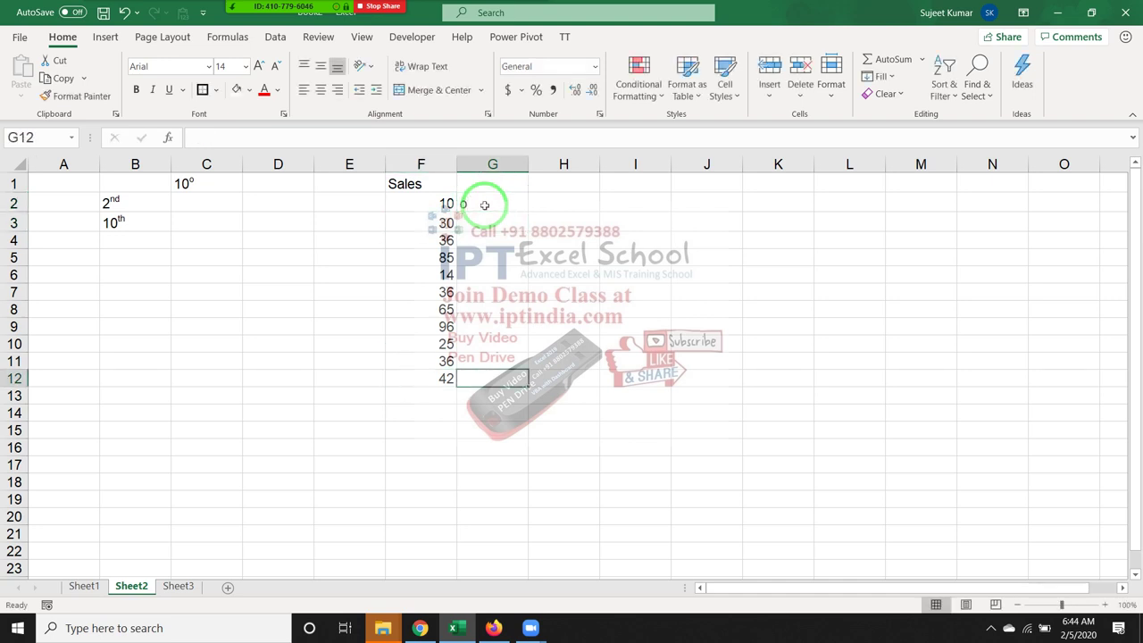
key(ctrl+shift+Up)
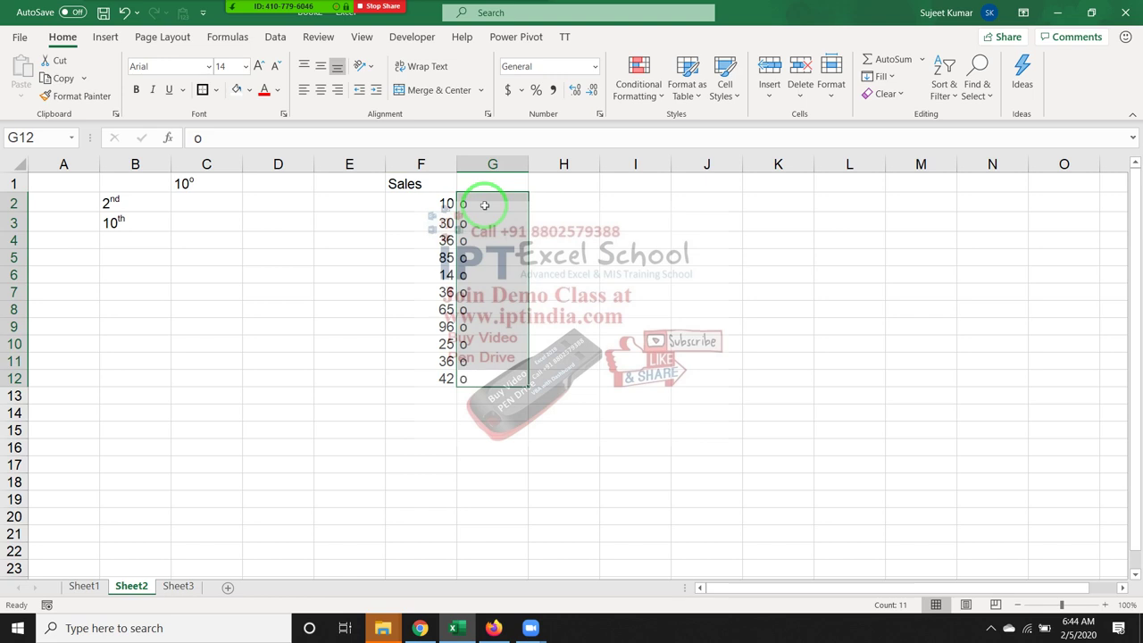
Step: Top-align G2:G12 and format the o marks as superscript
click(303, 66)
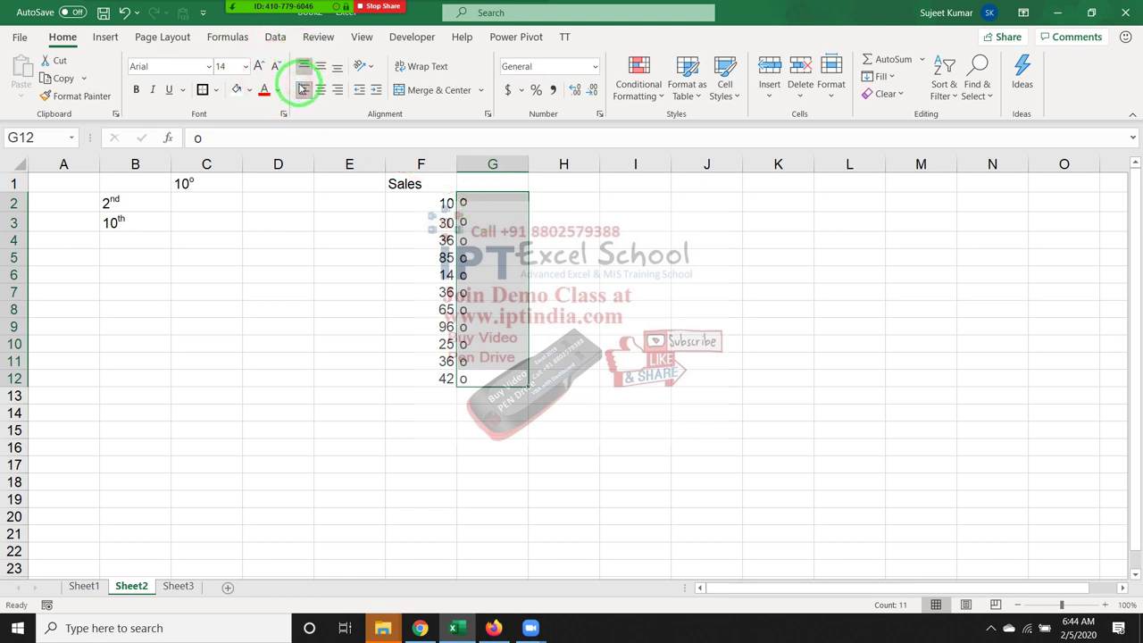
right_click(493, 200)
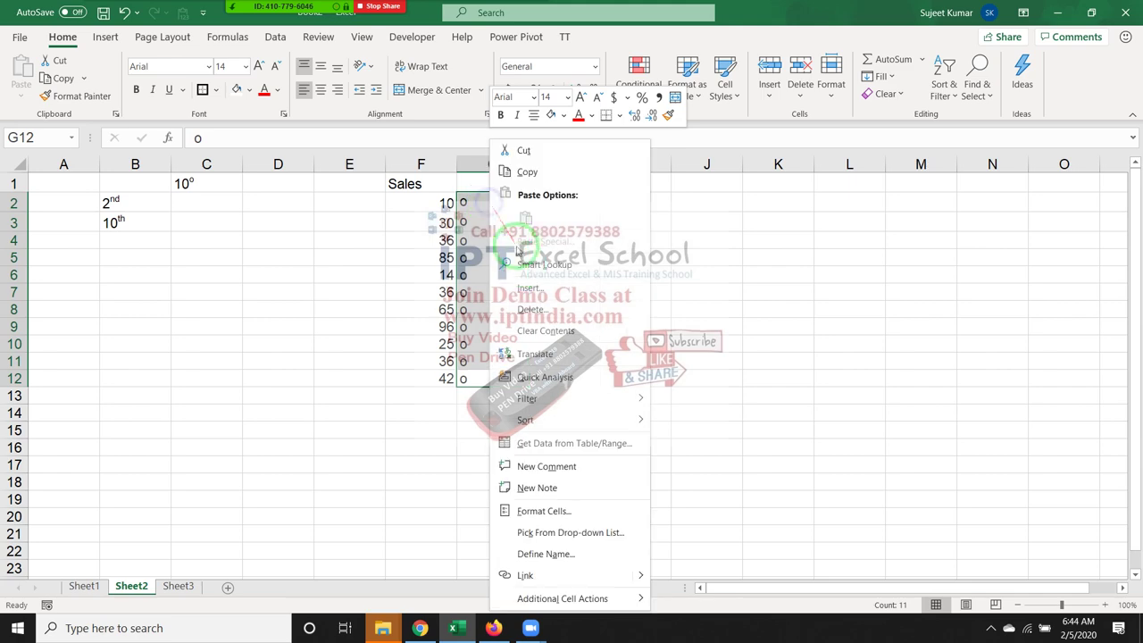
click(548, 511)
click(409, 448)
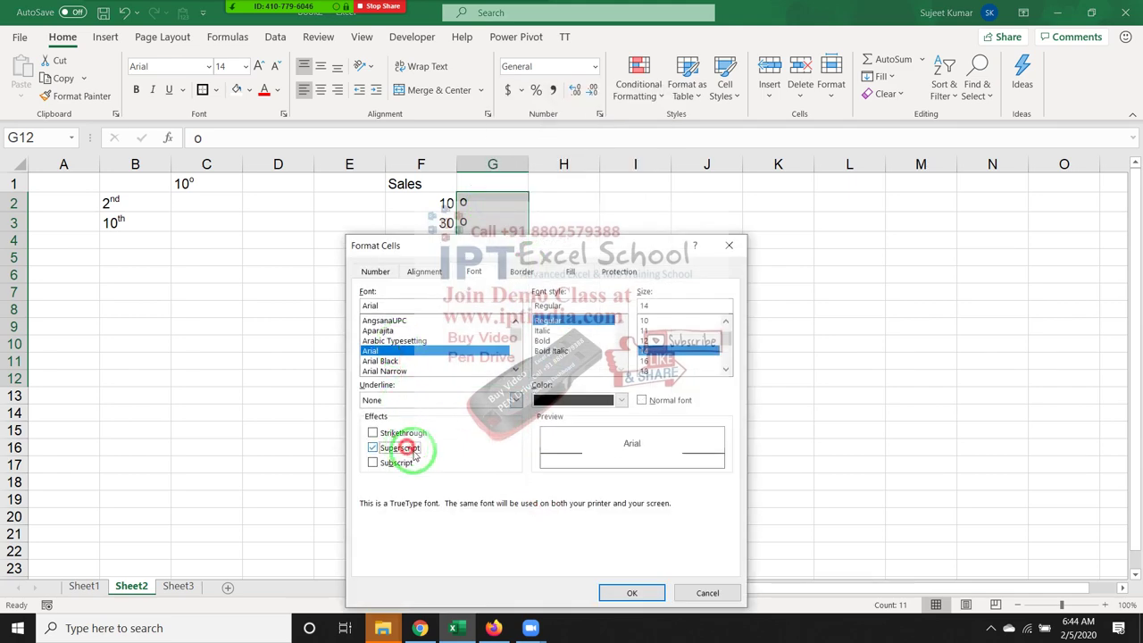
click(632, 594)
Step: Select F2:G12 and bring up the Border settings in Format Cells
click(545, 503)
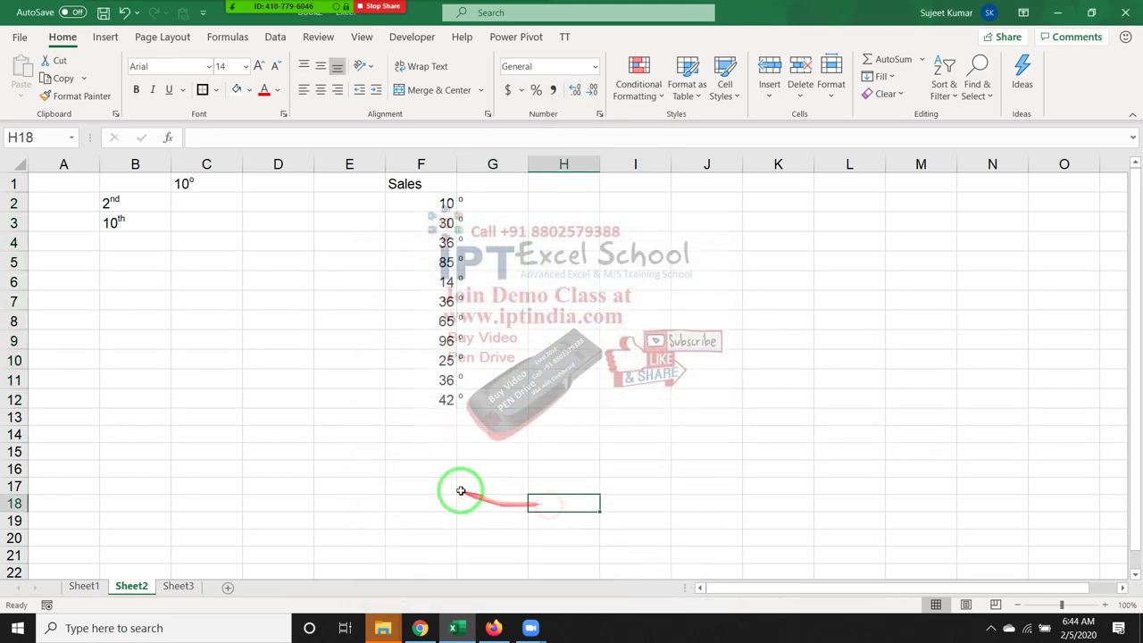
drag(436, 204, 483, 411)
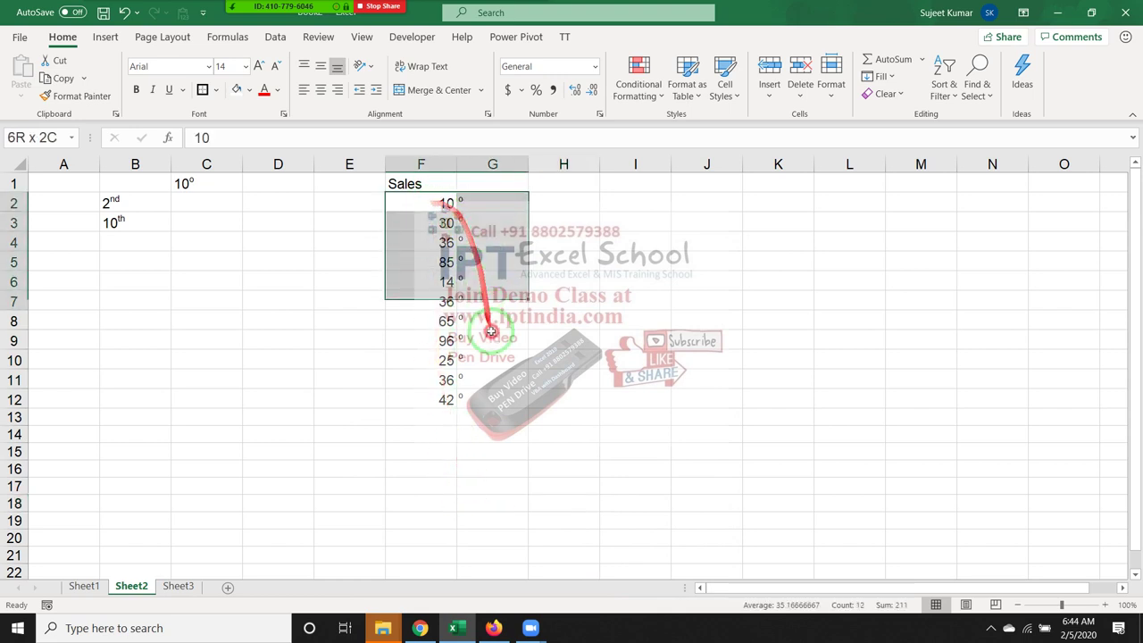
click(484, 411)
drag(421, 203, 503, 398)
right_click(502, 399)
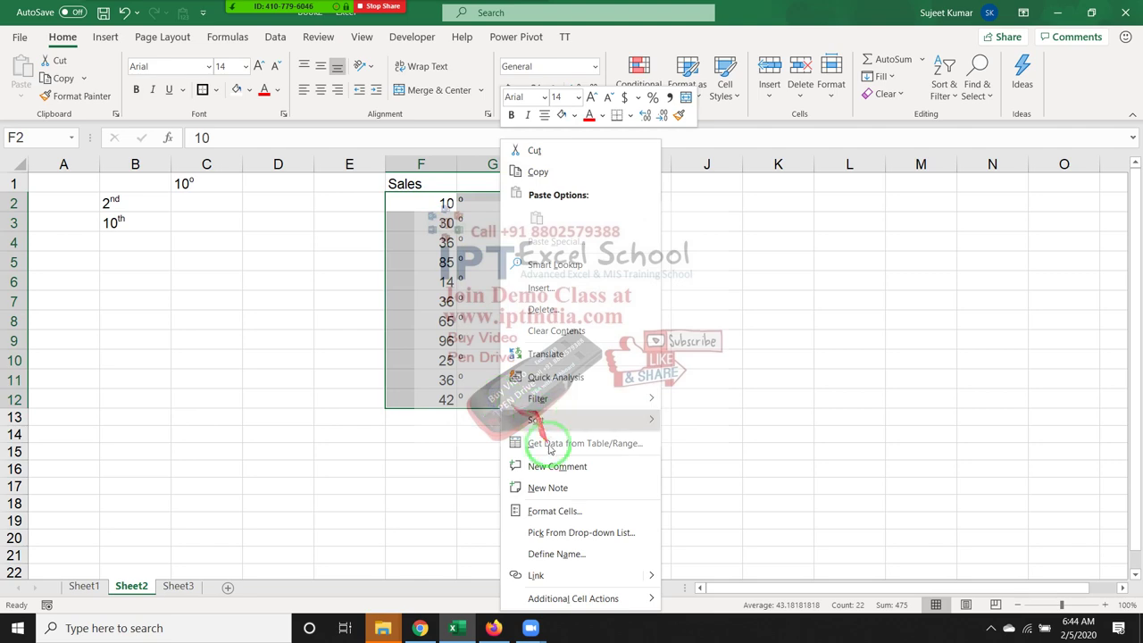
click(566, 516)
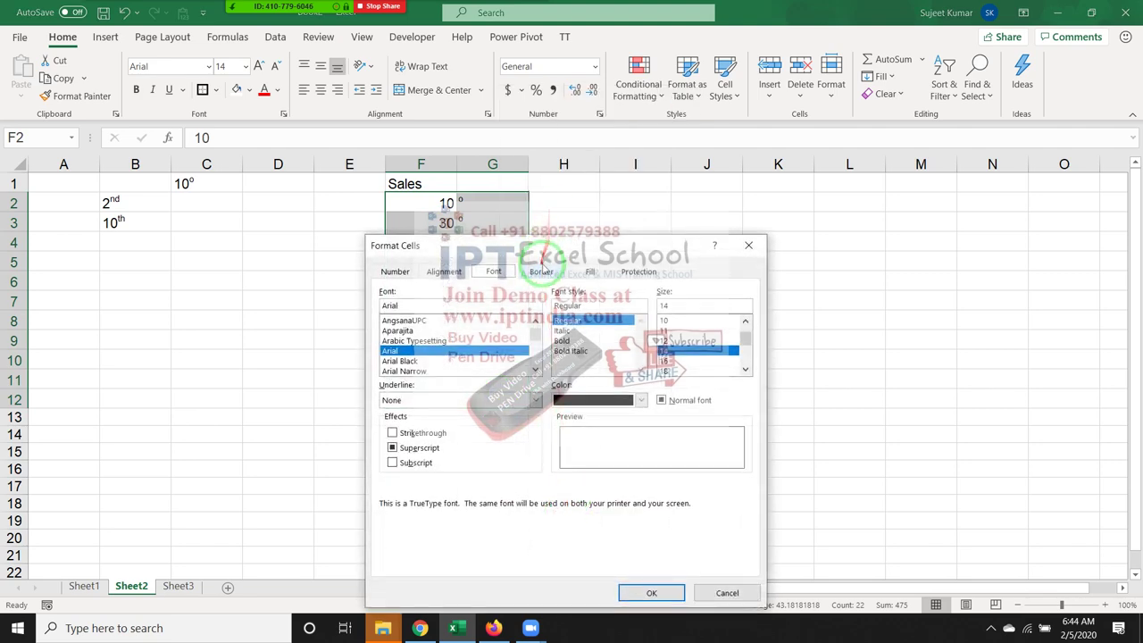
click(542, 268)
drag(556, 246, 807, 126)
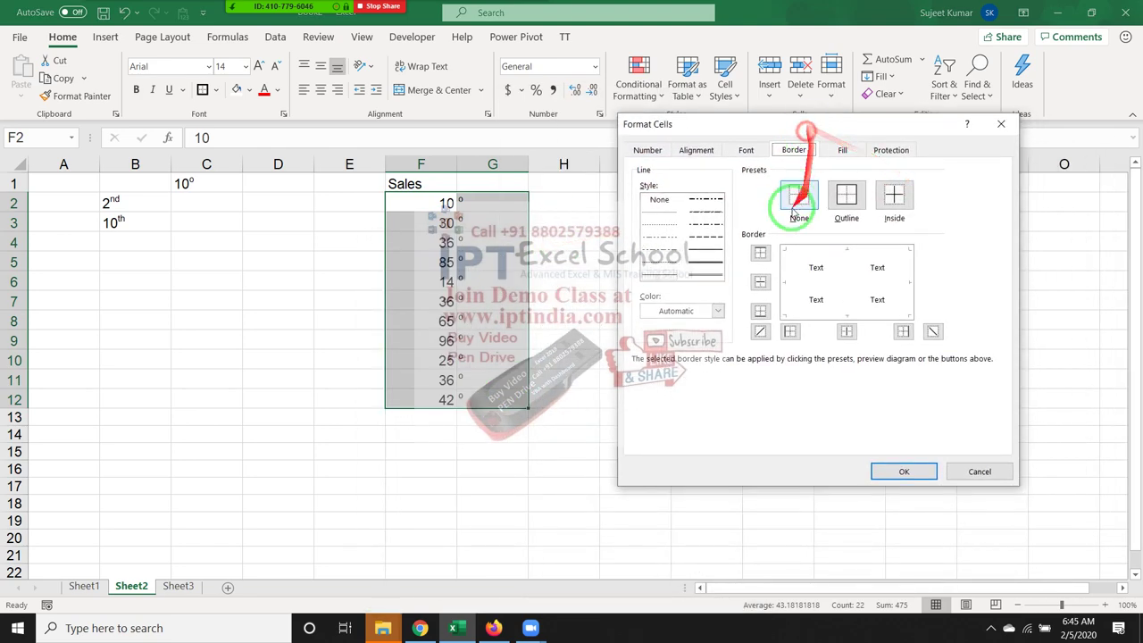
Step: Give F2:G12 top and bottom borders, lines between rows, and a divider between F and G
click(788, 250)
click(797, 273)
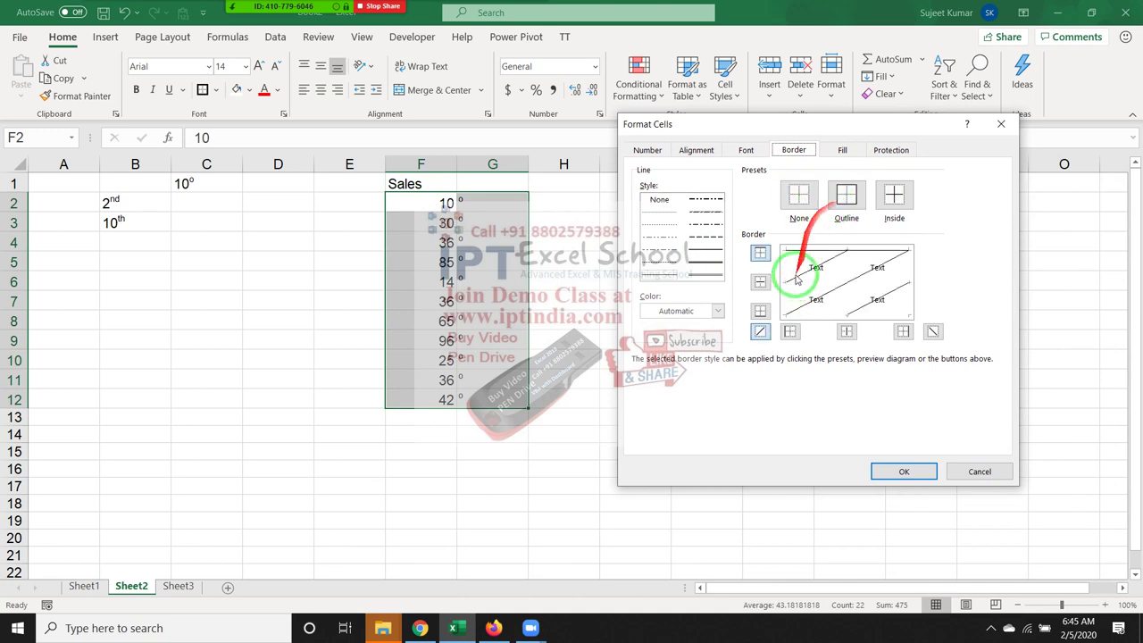
click(792, 282)
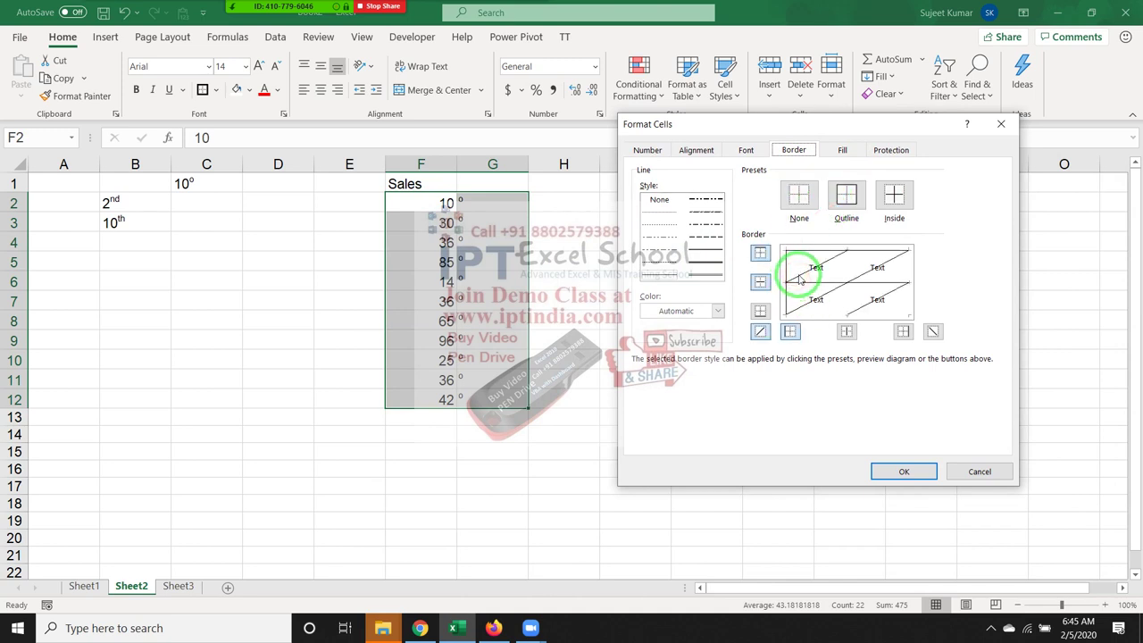
click(801, 282)
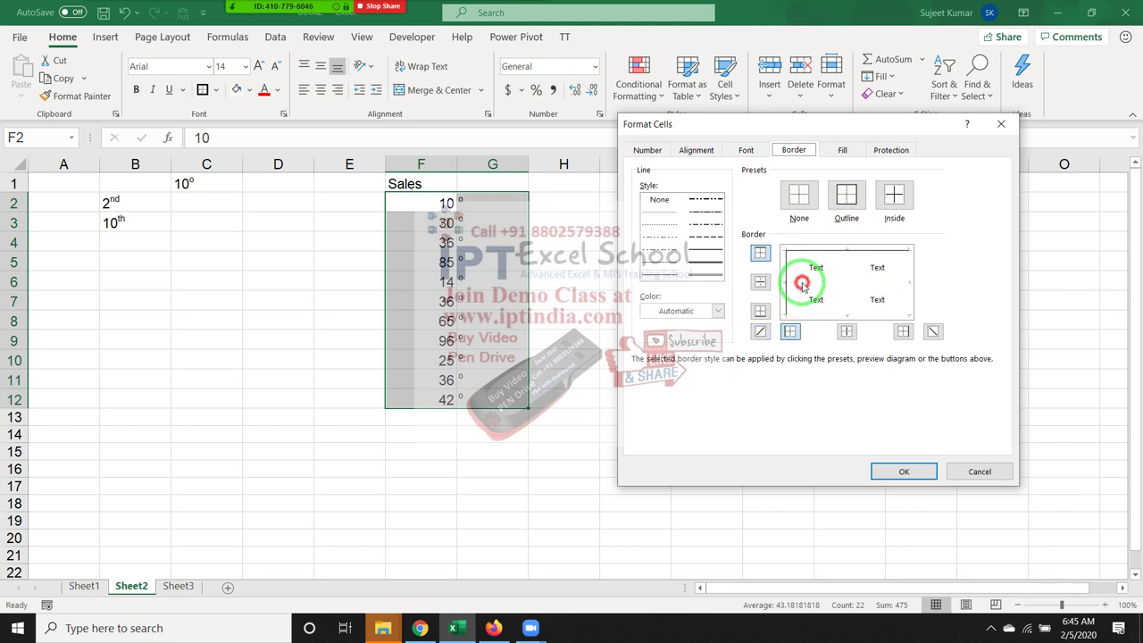
click(809, 282)
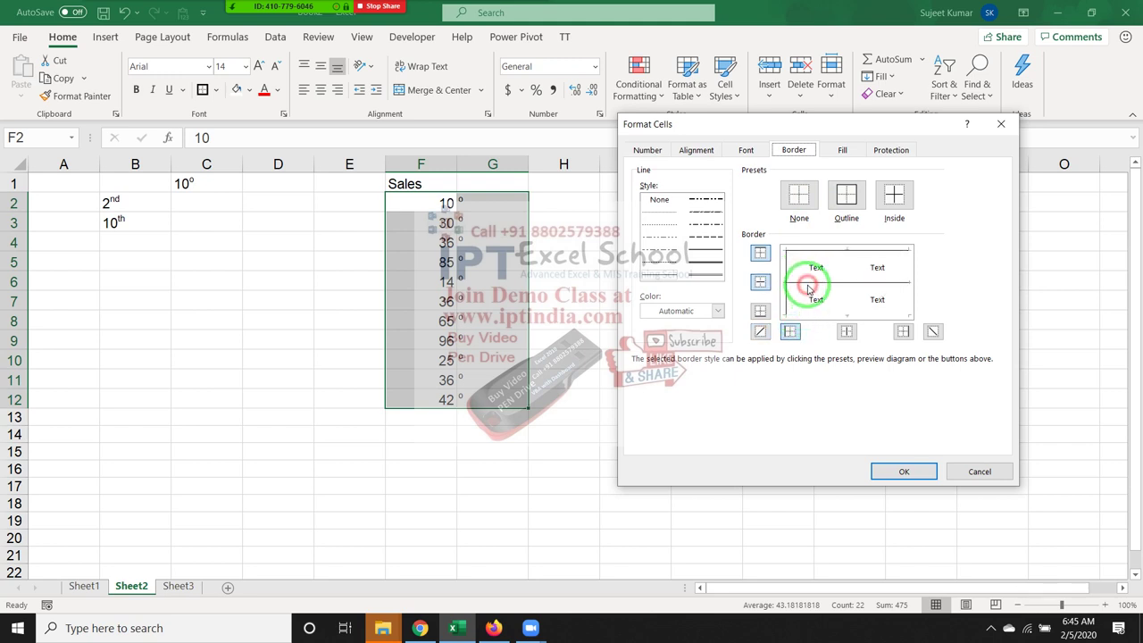
click(808, 306)
click(799, 315)
click(807, 316)
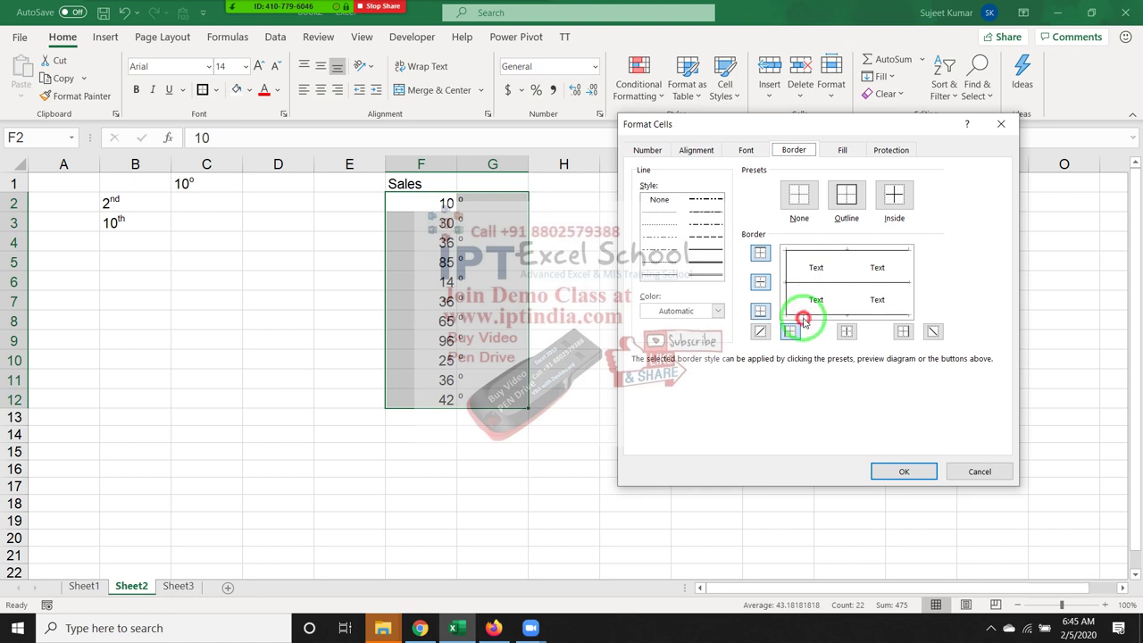
click(848, 248)
drag(847, 250, 623, 248)
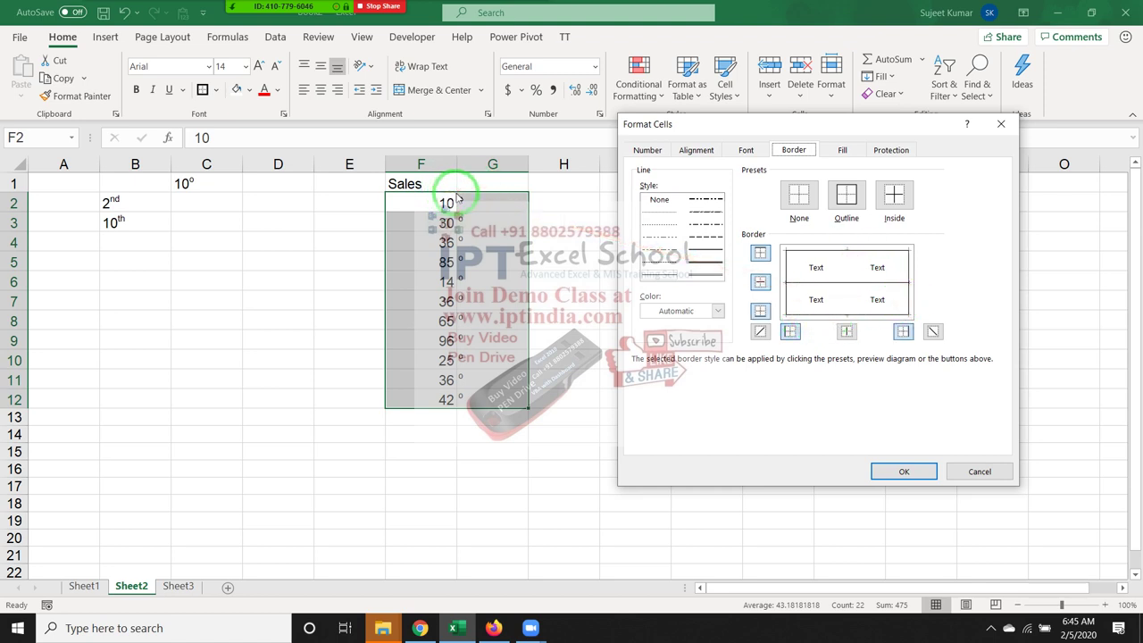
drag(457, 214, 876, 267)
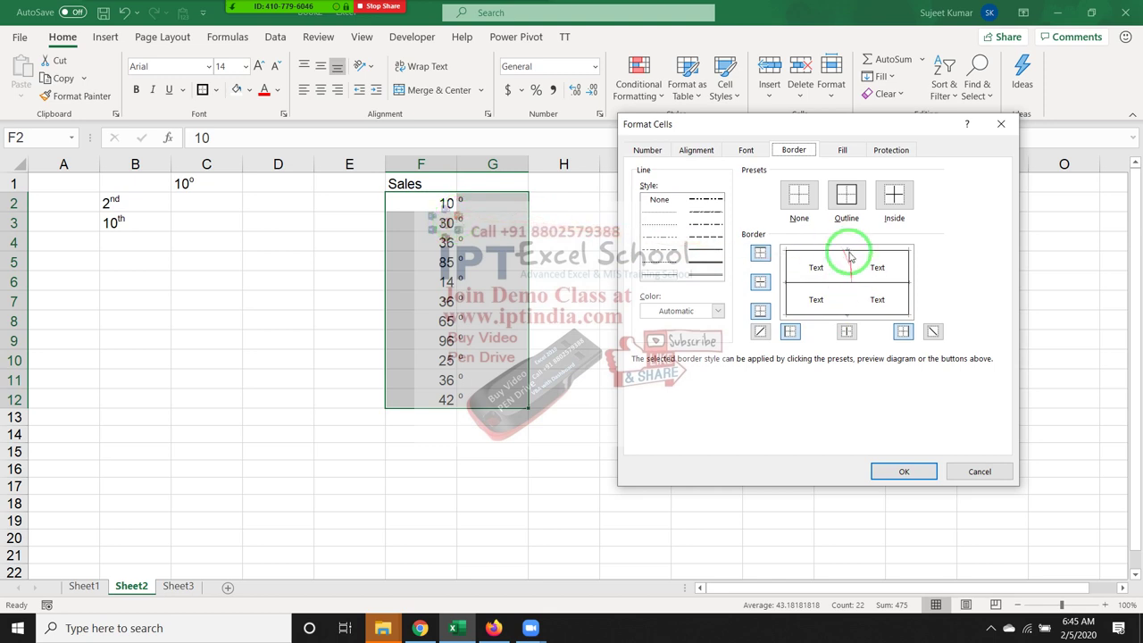
click(904, 472)
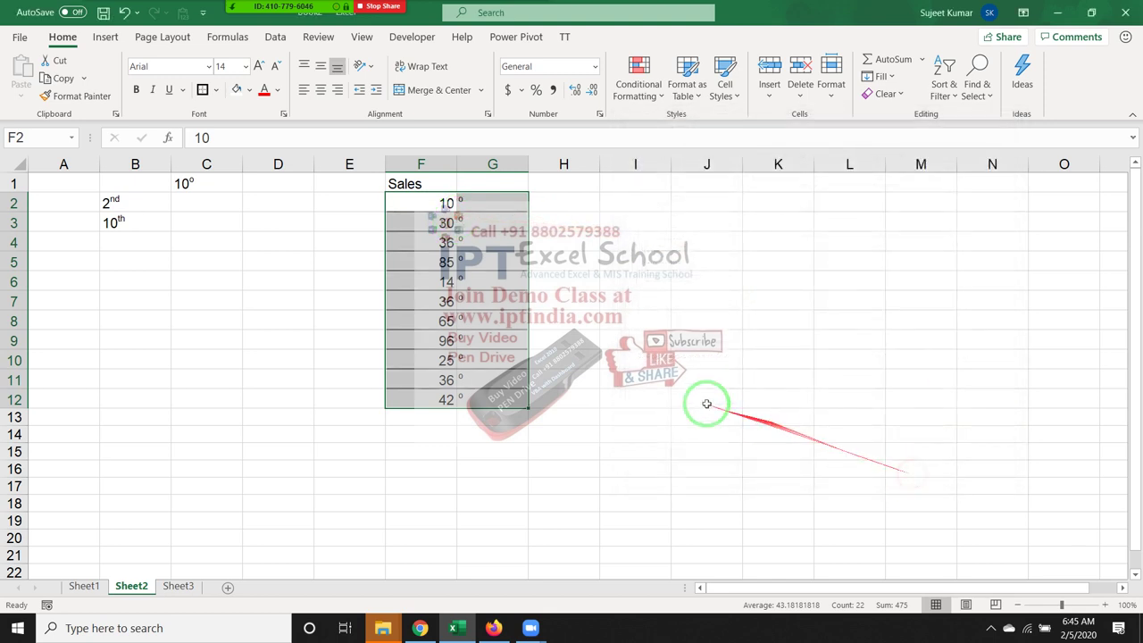
click(706, 399)
Step: Narrow column G beside the figures and turn off the sheet's gridlines in Page Layout
drag(528, 164, 473, 164)
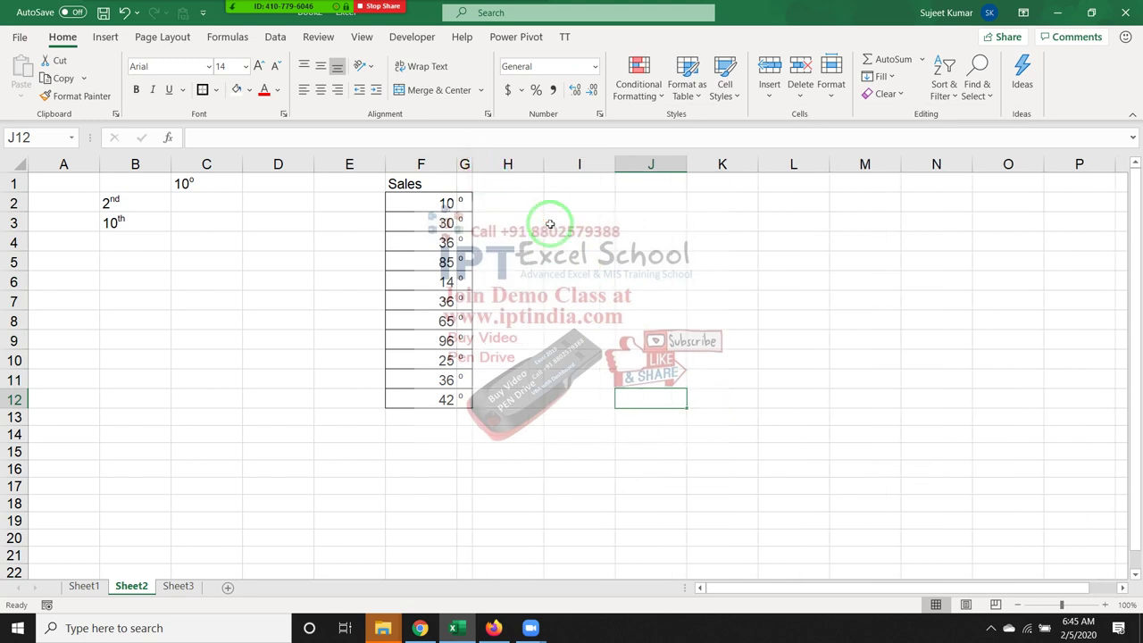
click(547, 224)
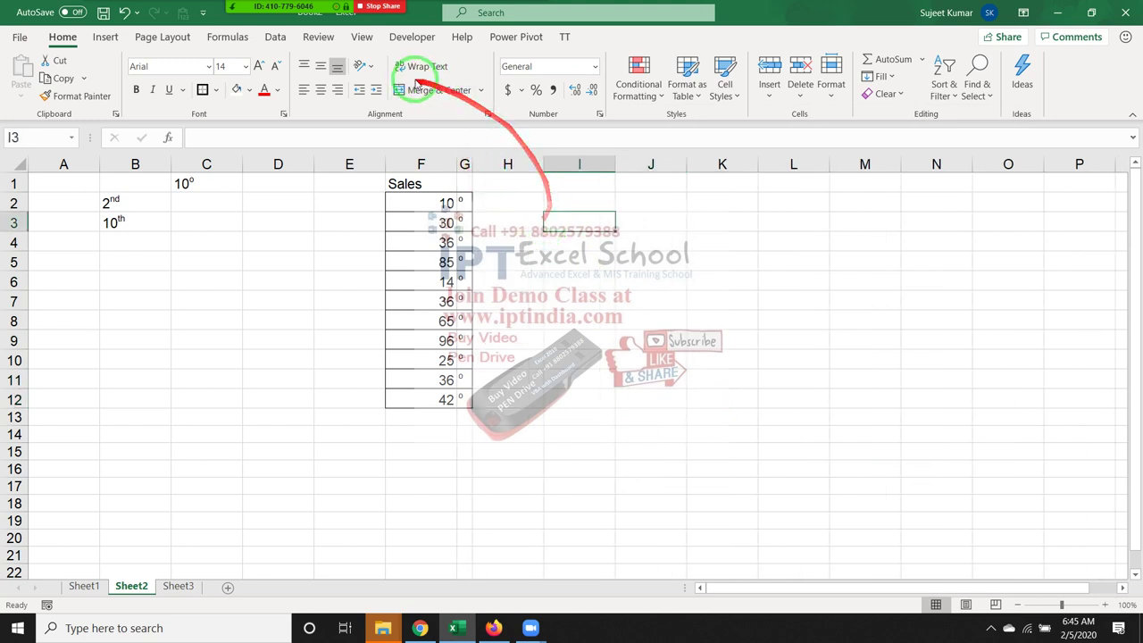
click(415, 41)
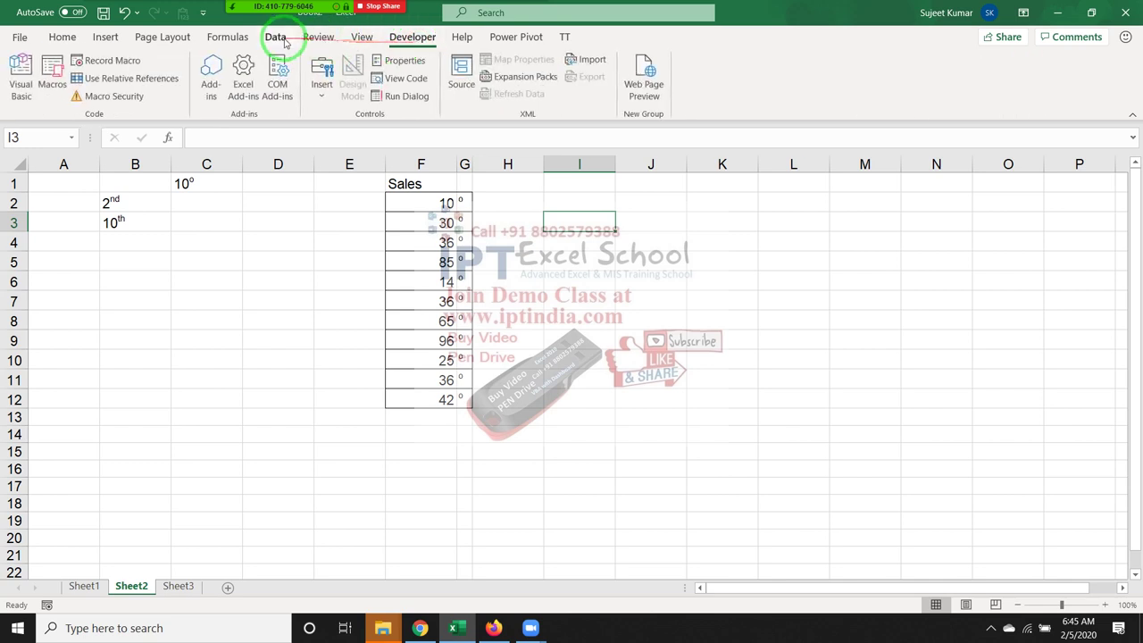
click(162, 36)
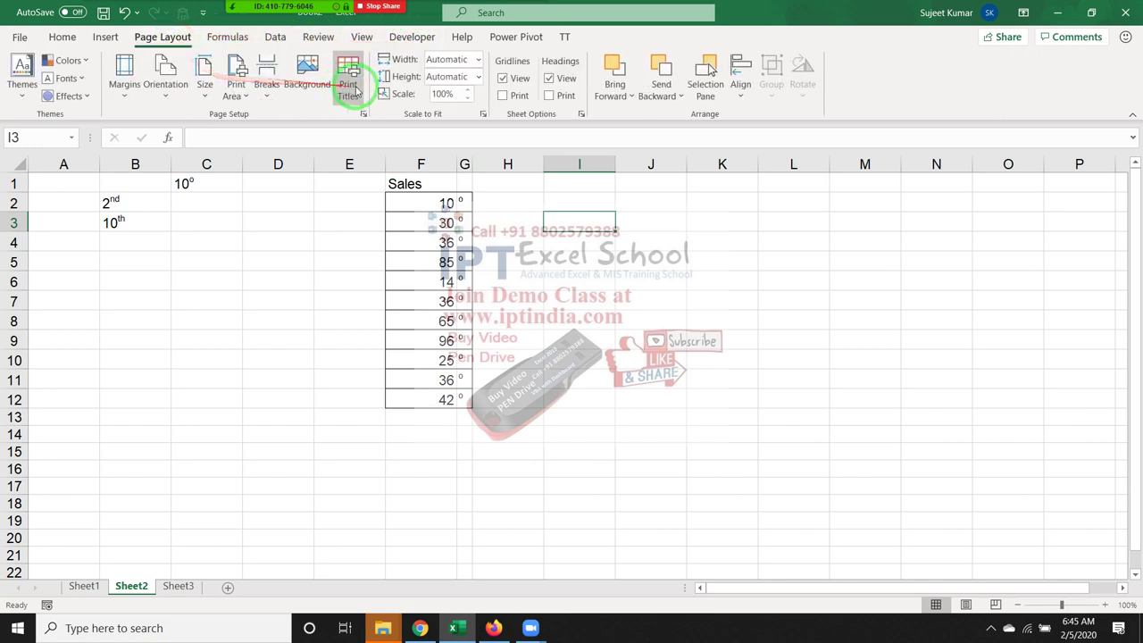
click(502, 79)
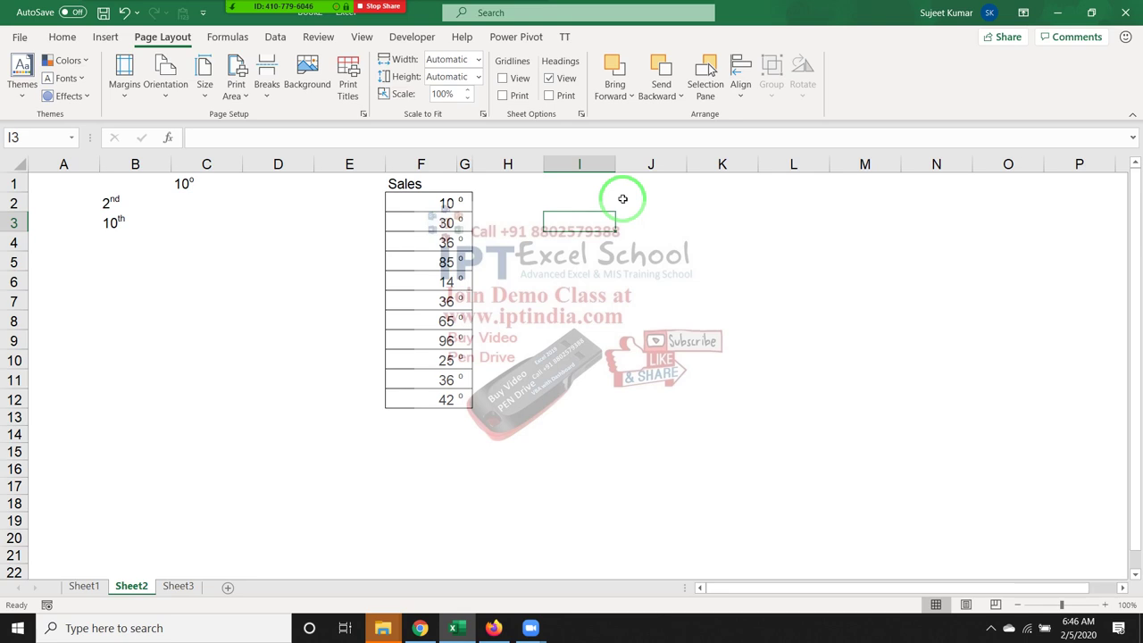
Step: Enter H2O into B5 and format its 2 as subscript through Format Cells
click(144, 267)
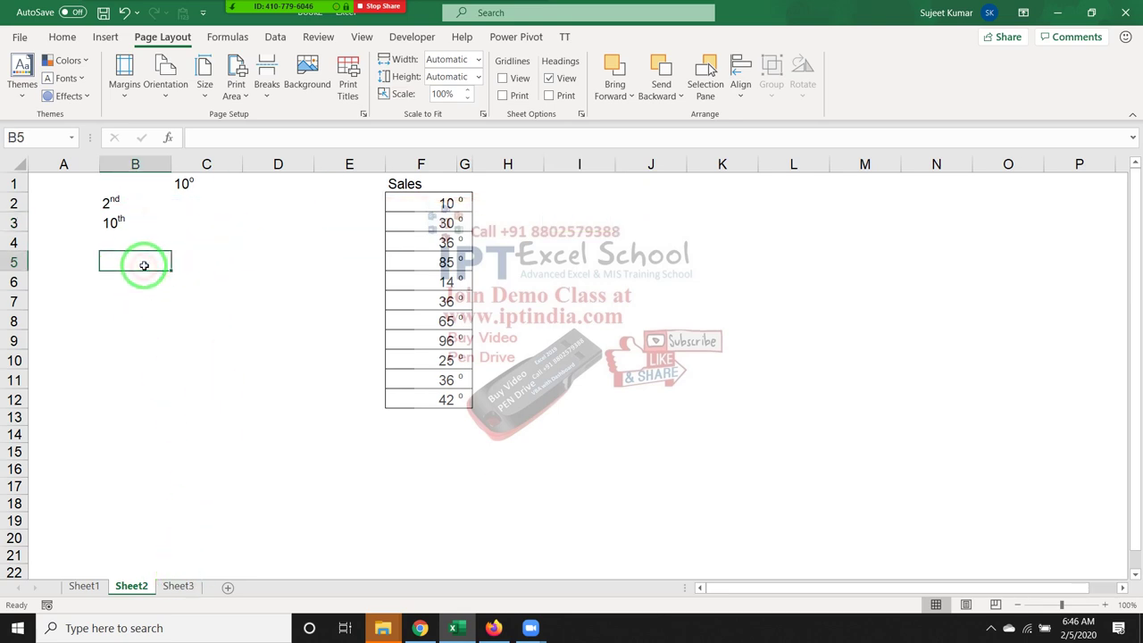
text(H2)
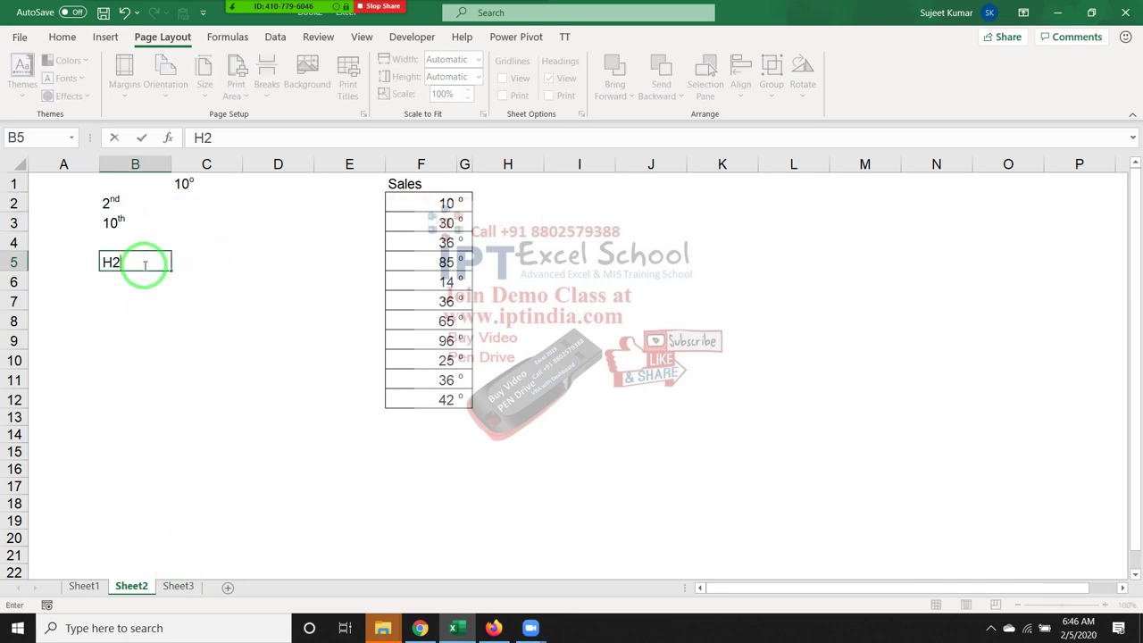
text(O)
key(Return)
click(144, 264)
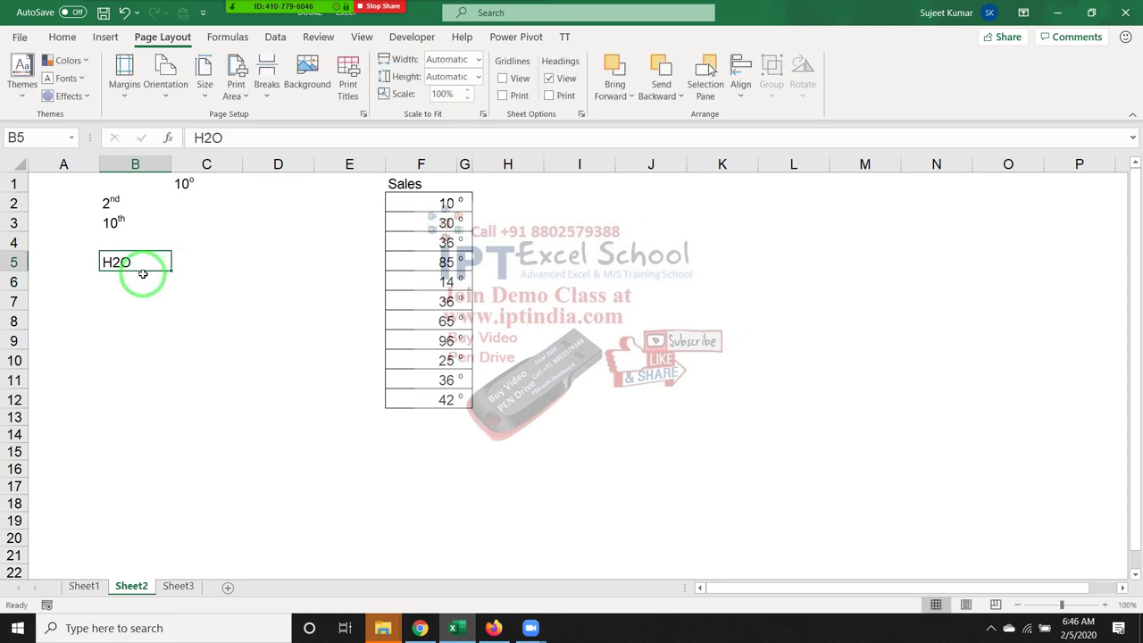
double_click(112, 262)
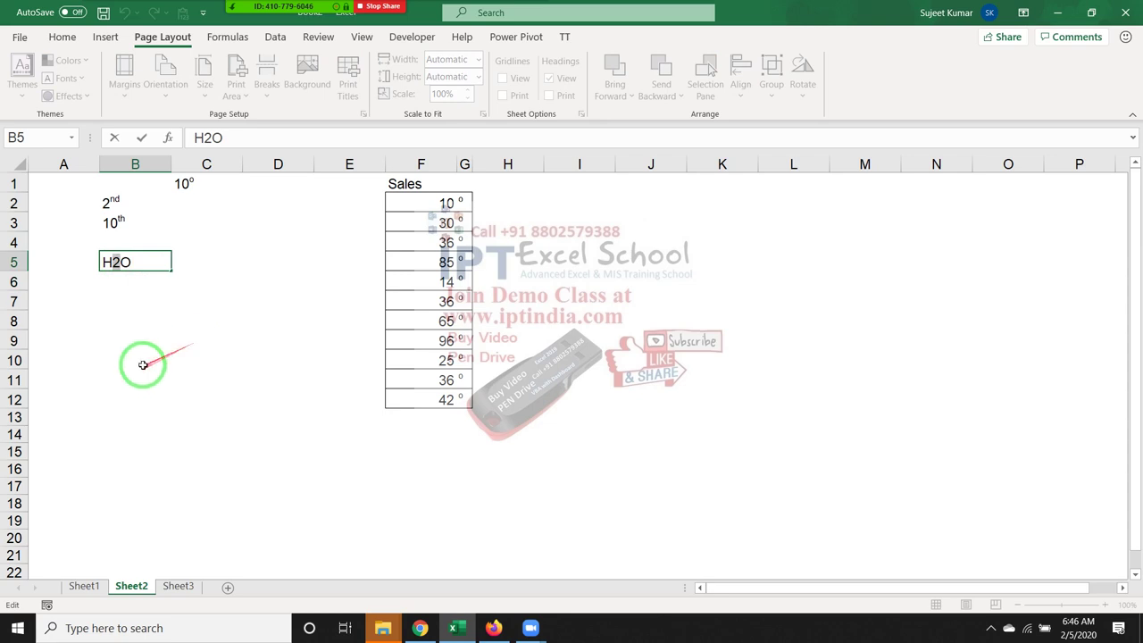
click(117, 263)
right_click(117, 263)
click(107, 388)
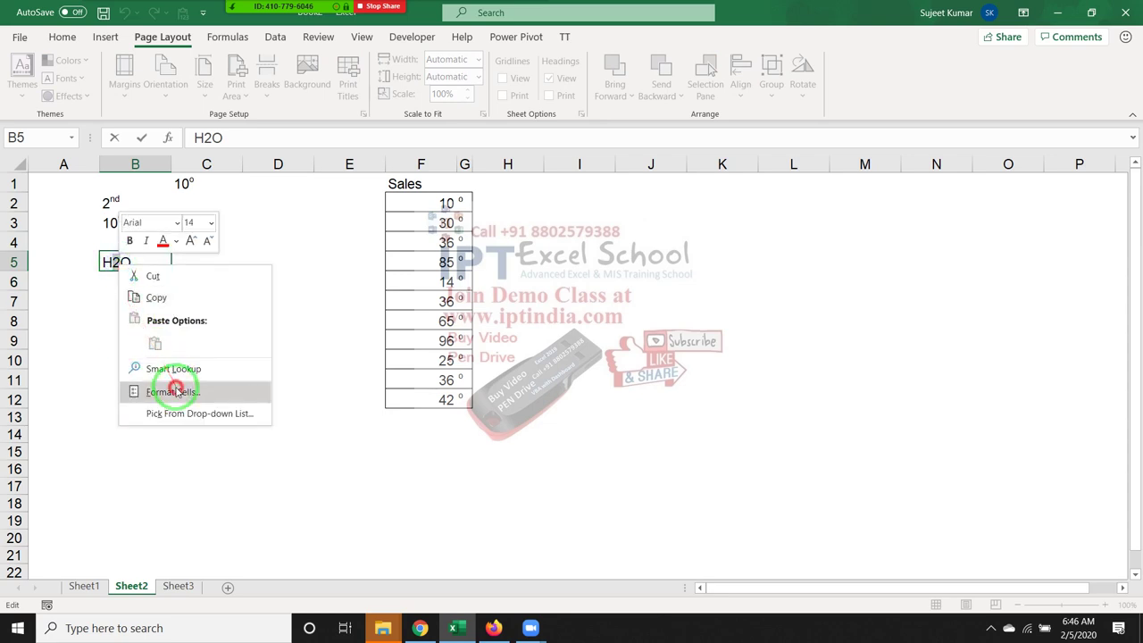
click(36, 418)
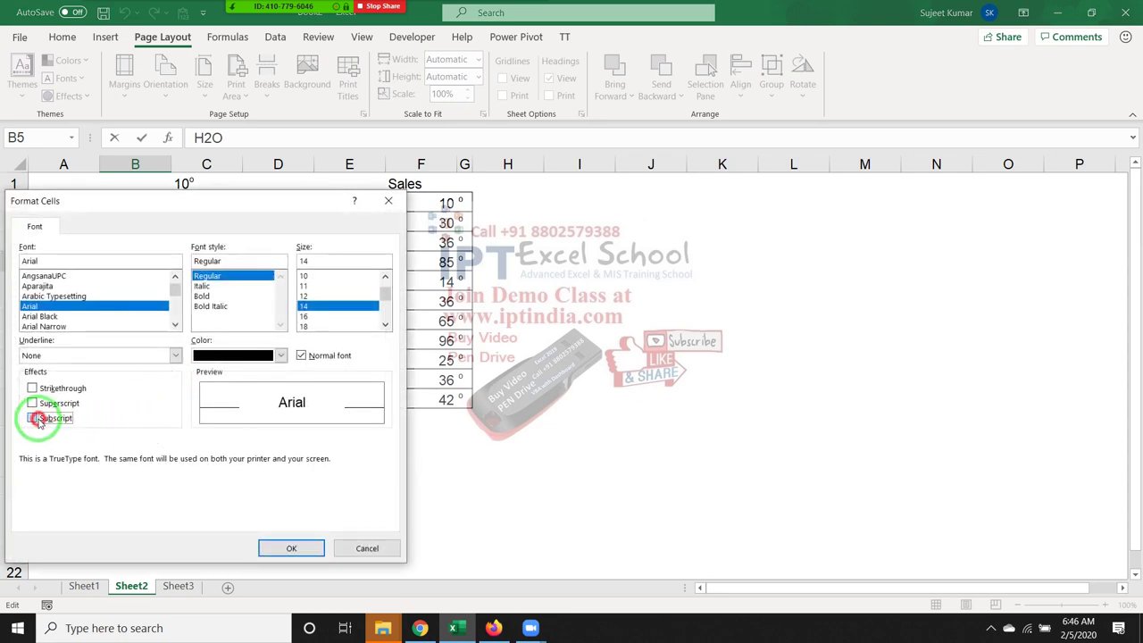
click(302, 548)
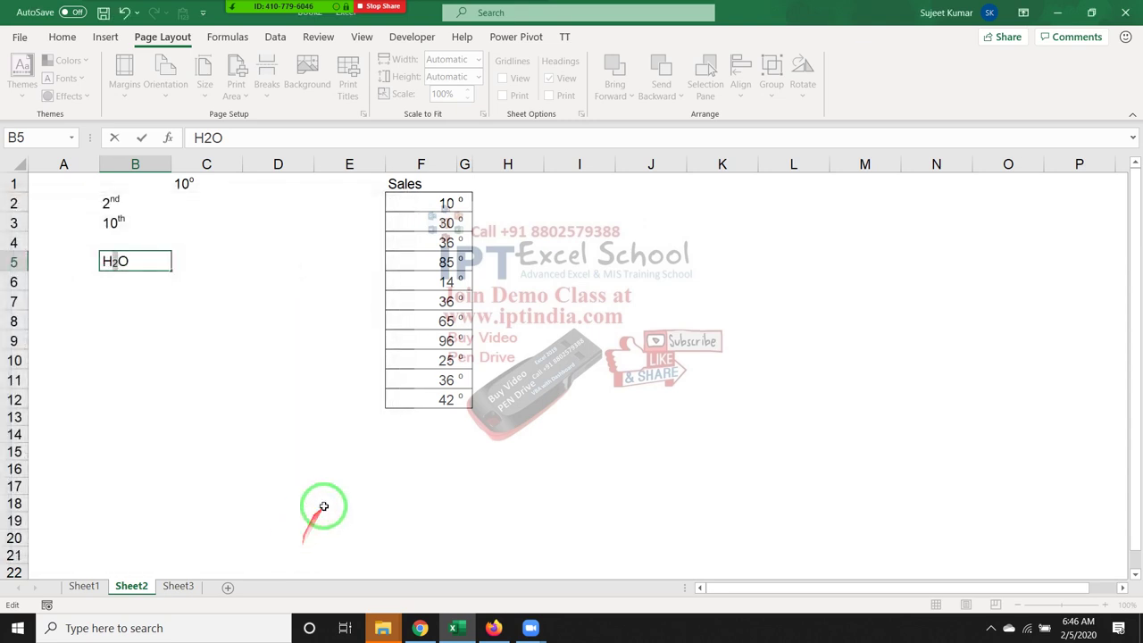
click(323, 506)
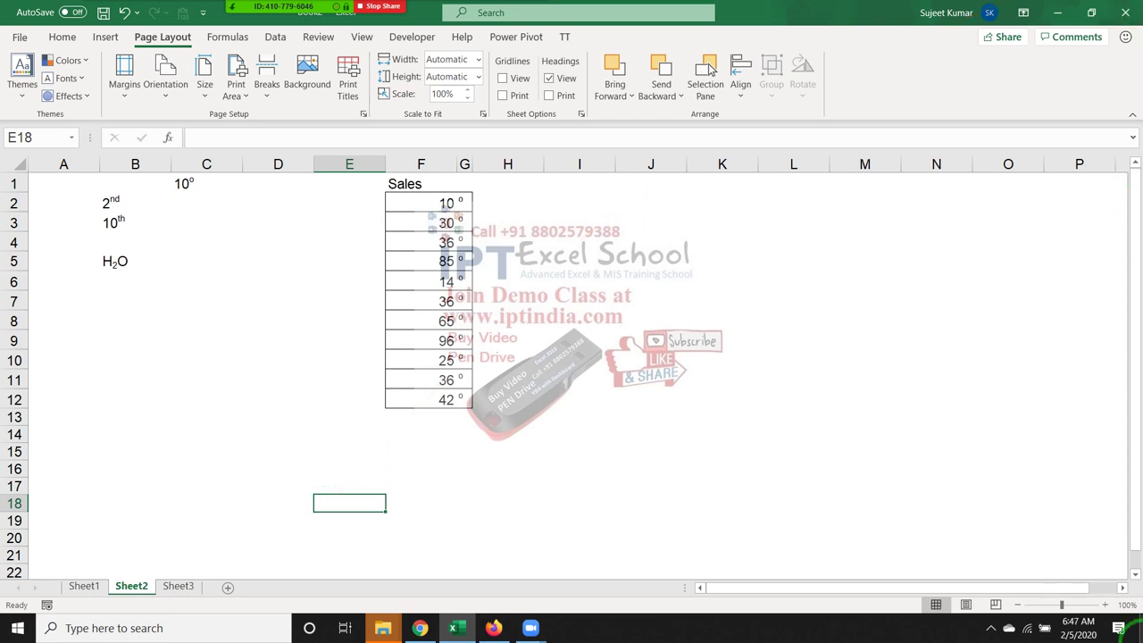
click(1133, 627)
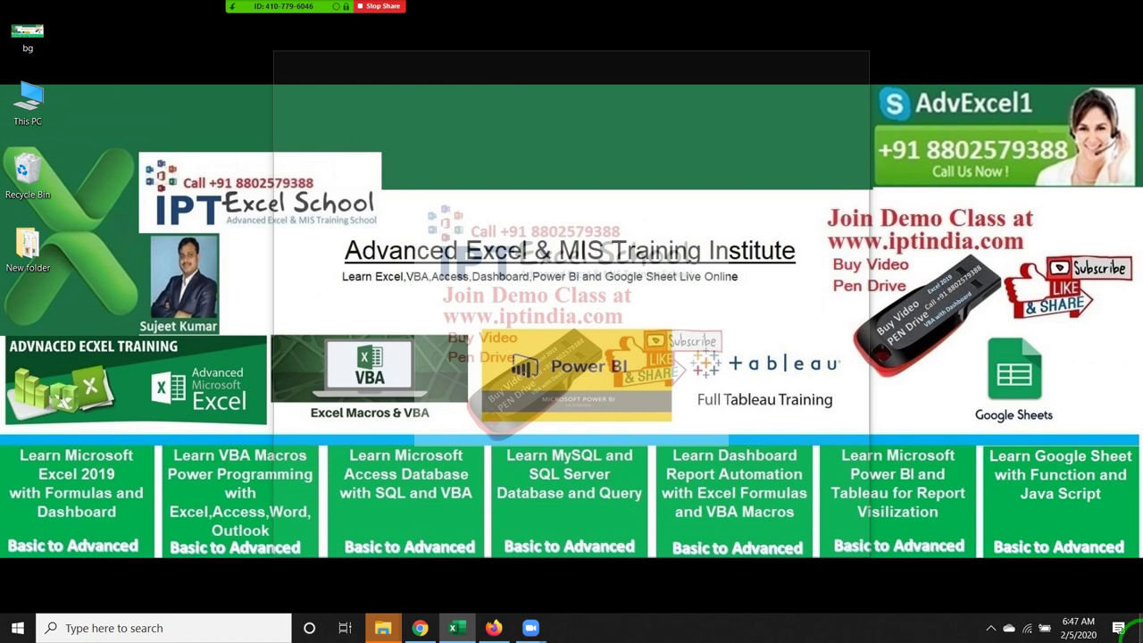
click(1132, 631)
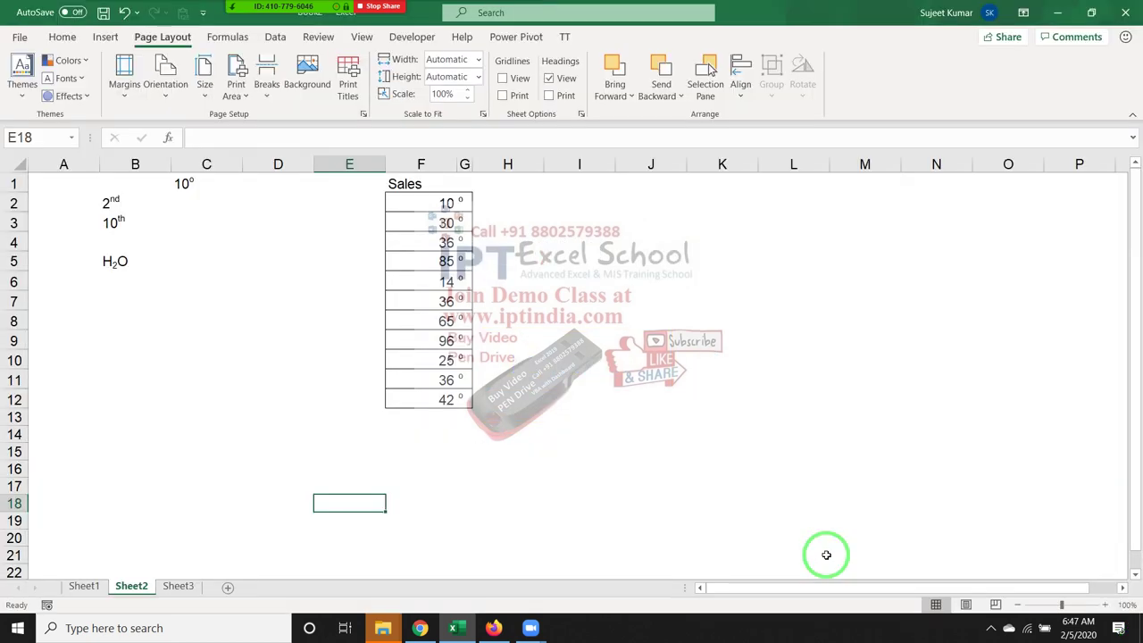
mouse_move(829, 554)
mouse_down()
mouse_move(485, 306)
mouse_move(377, 399)
mouse_up()
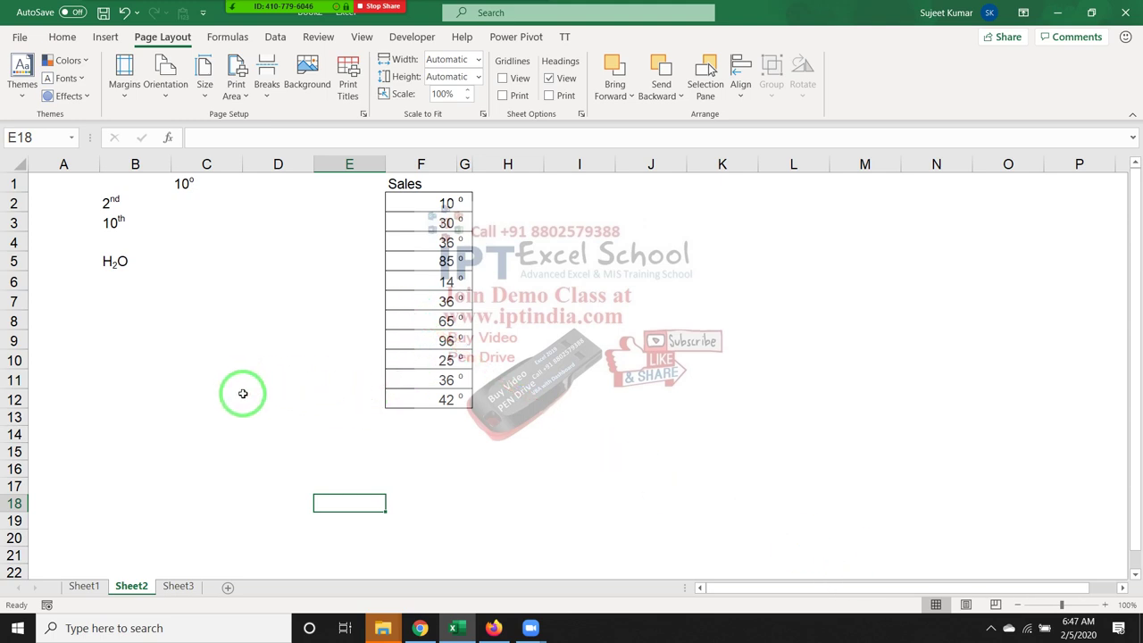
drag(240, 391, 62, 34)
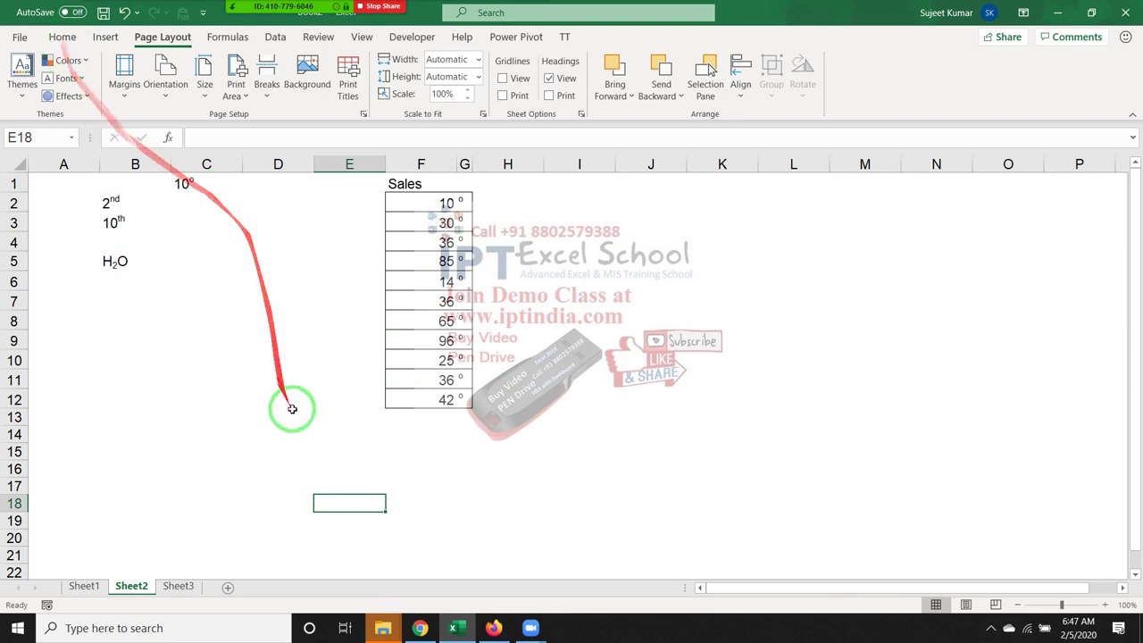
click(184, 586)
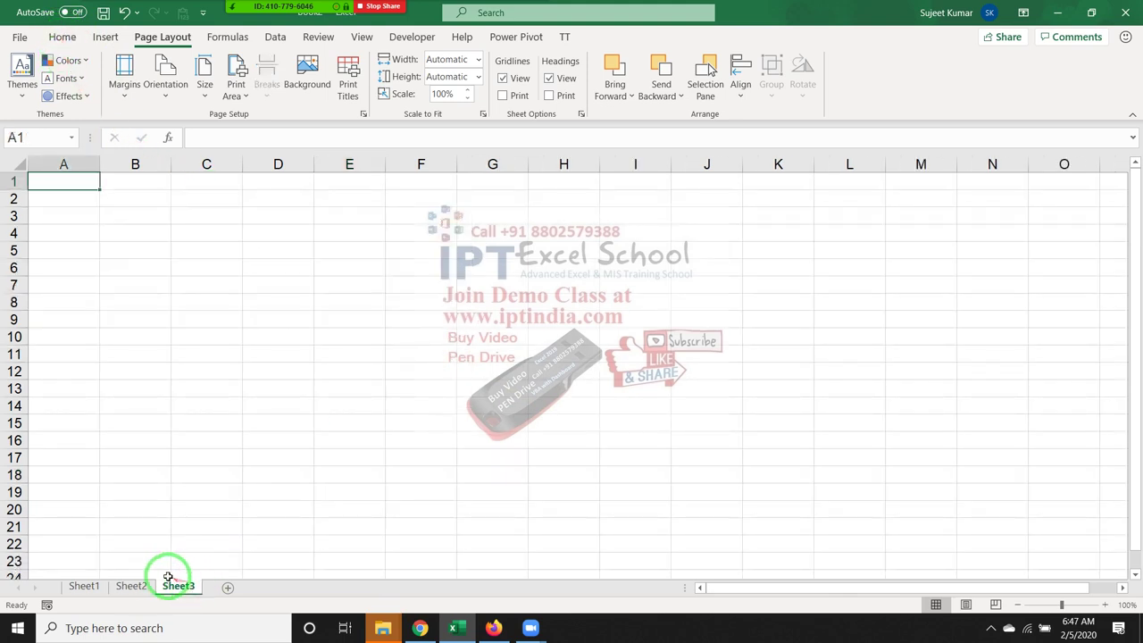
click(141, 586)
click(650, 215)
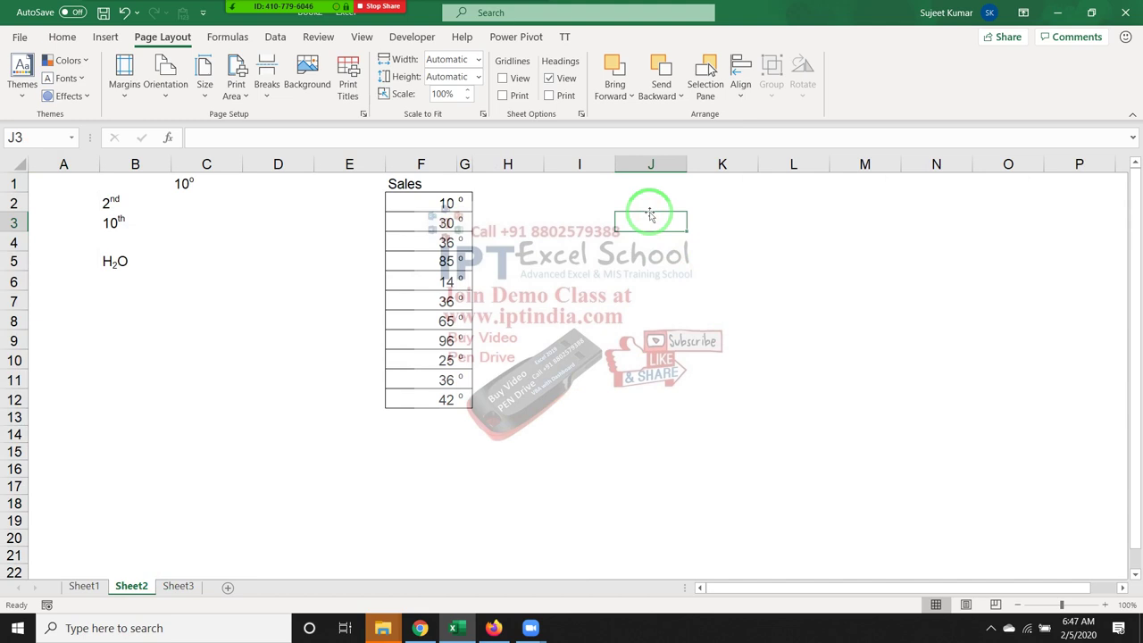
text(0)
key(Return)
text(2)
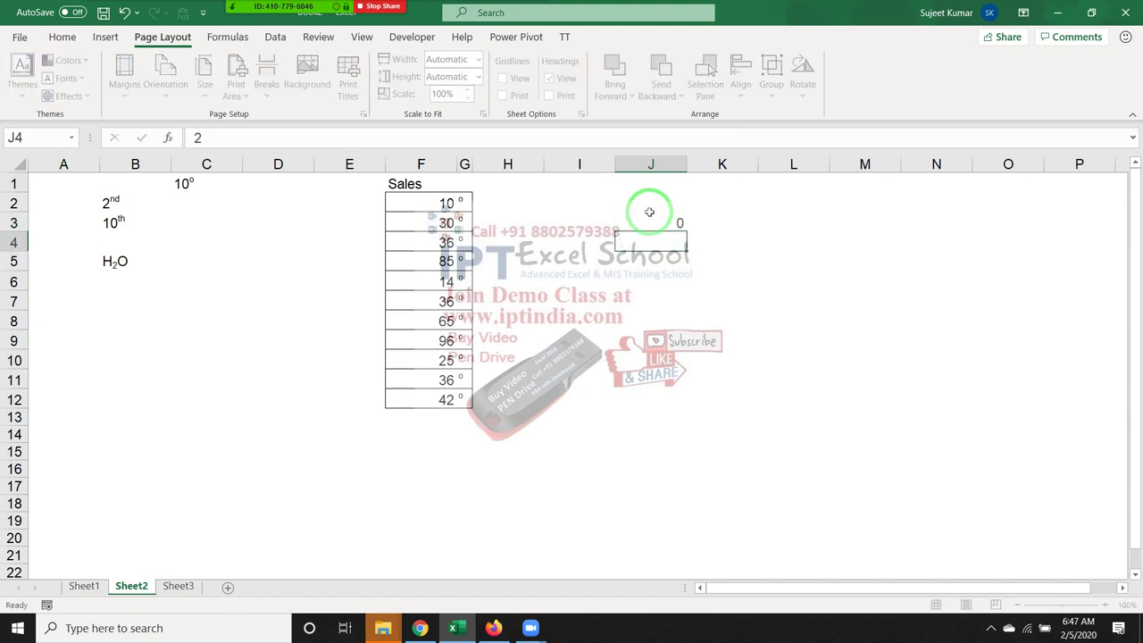
key(Escape)
key(Up)
key(Up)
click(650, 215)
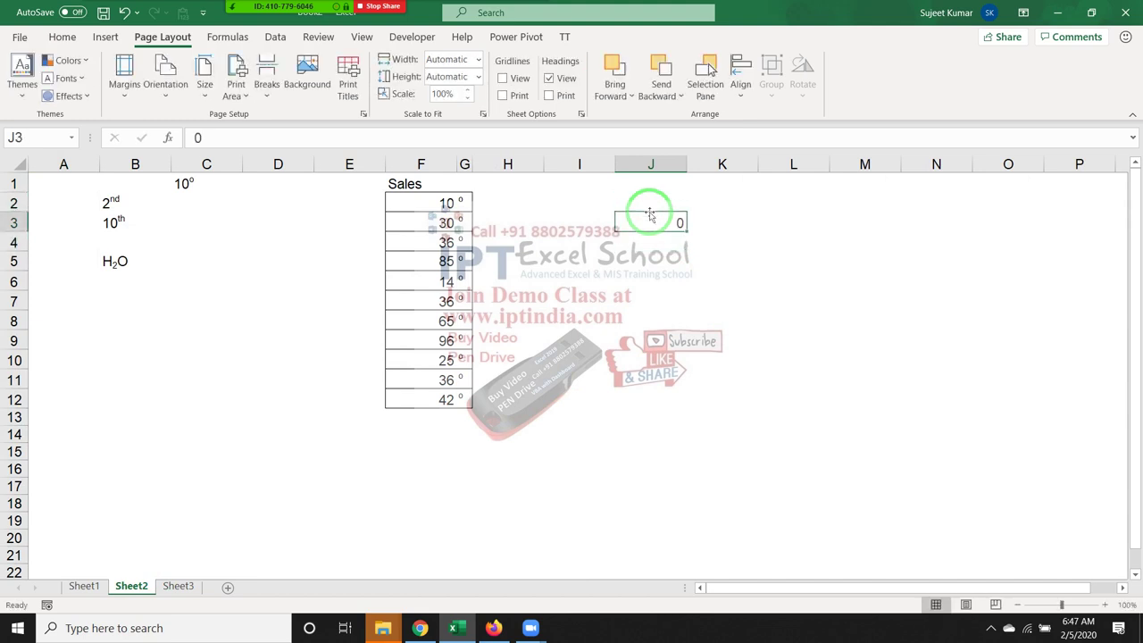
key(Delete)
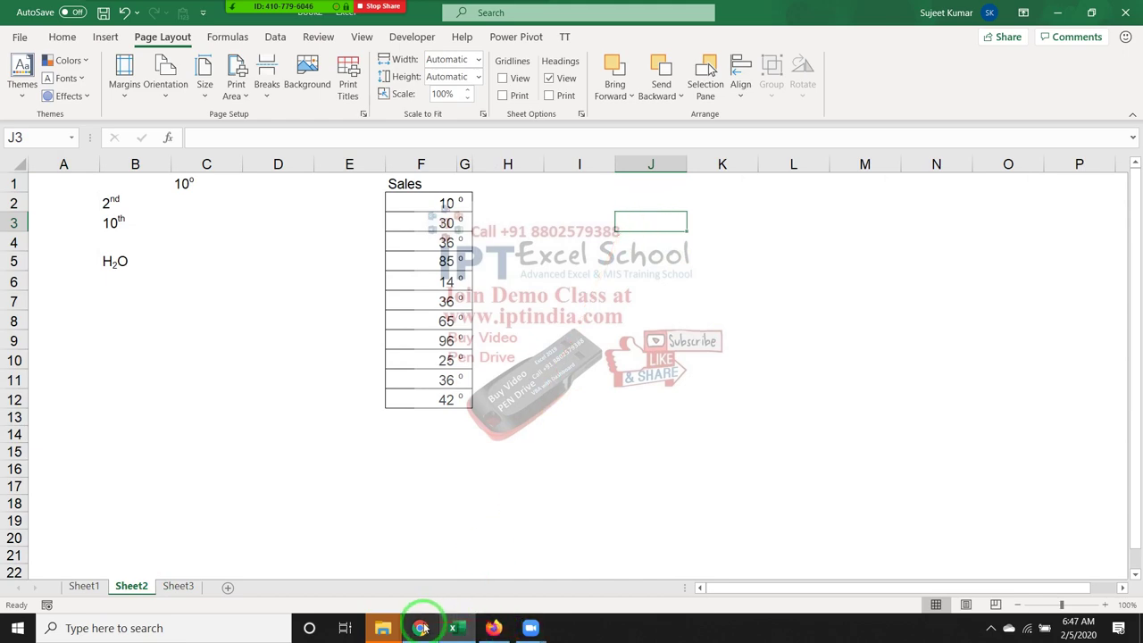
Step: Open the Amazon Business email in Gmail, copy a block of its footer text, and return to Excel
click(420, 628)
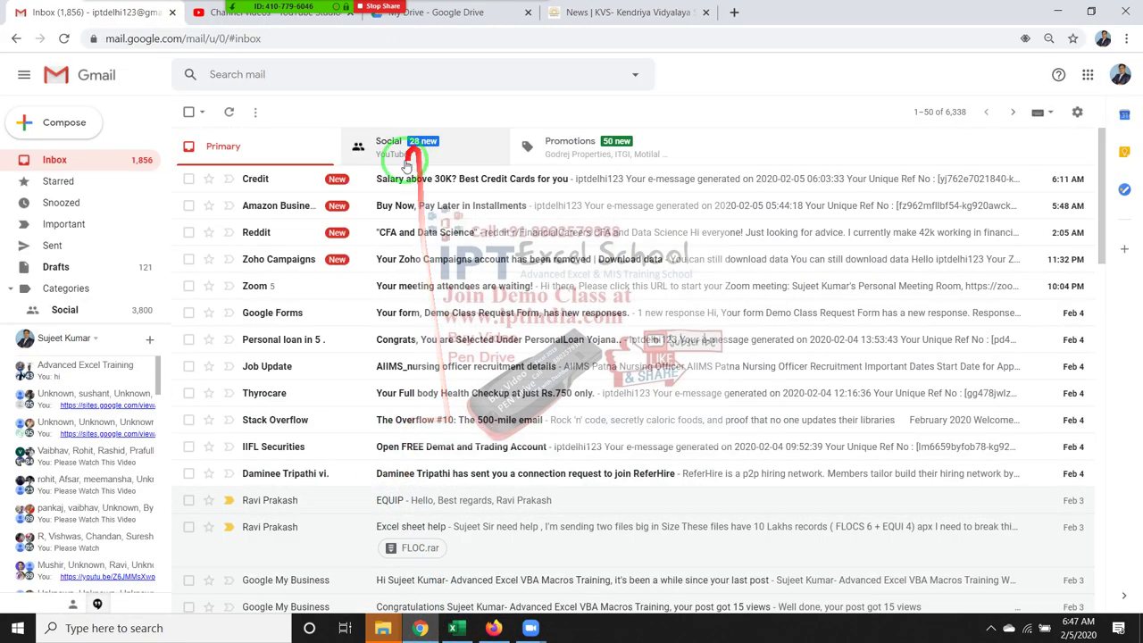
click(405, 206)
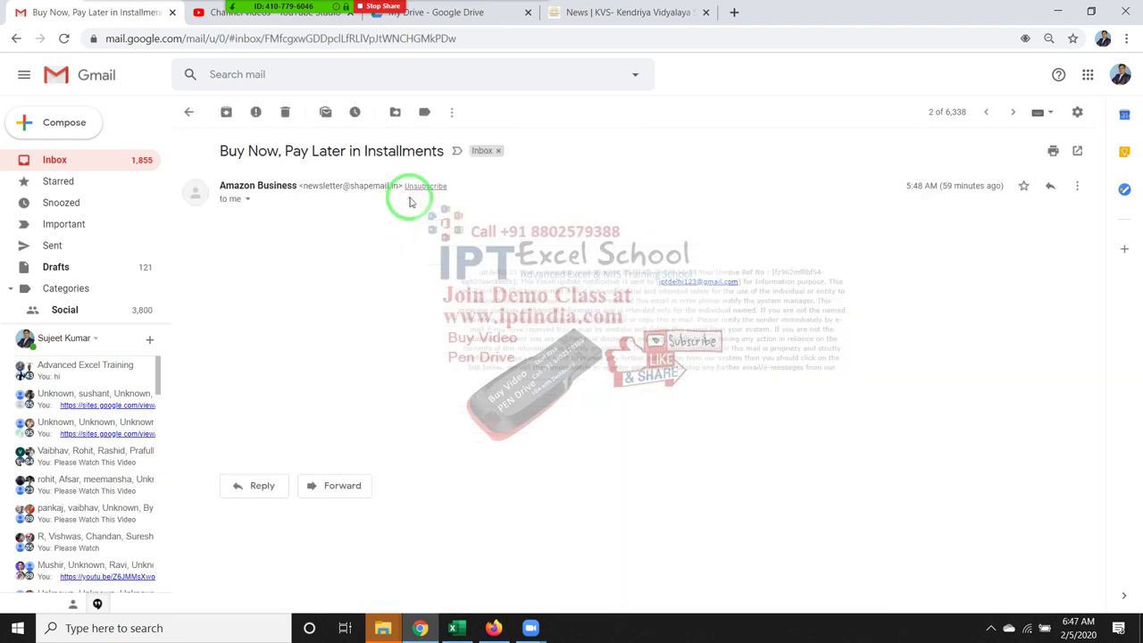
scroll(645, 356, down, 5)
scroll(645, 355, down, 1)
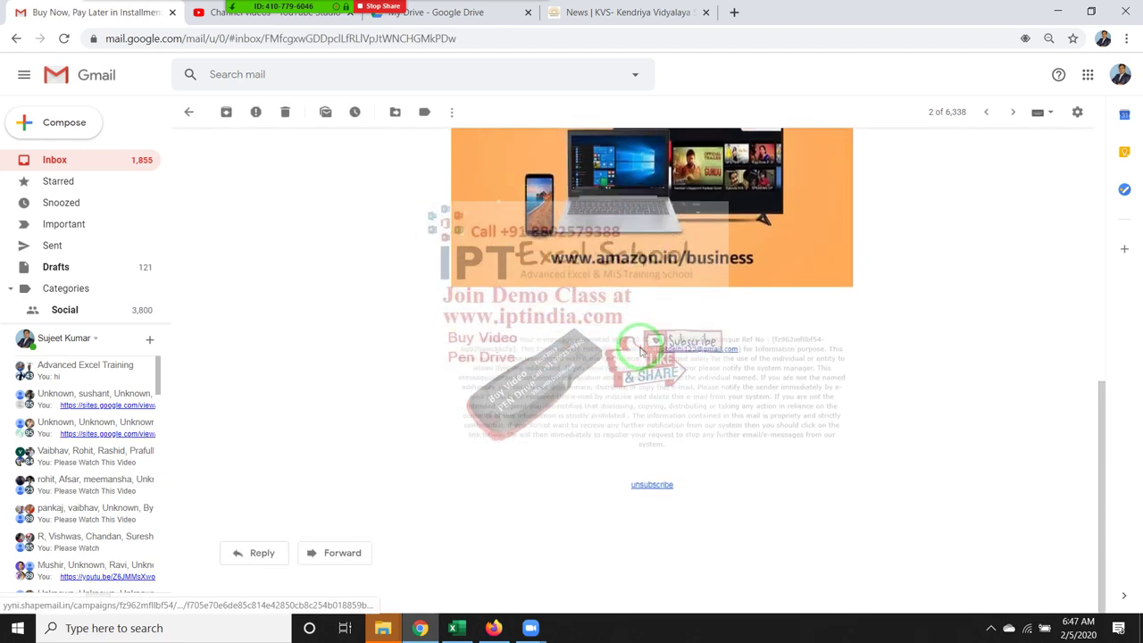
scroll(625, 348, up, 2)
scroll(536, 375, down, 2)
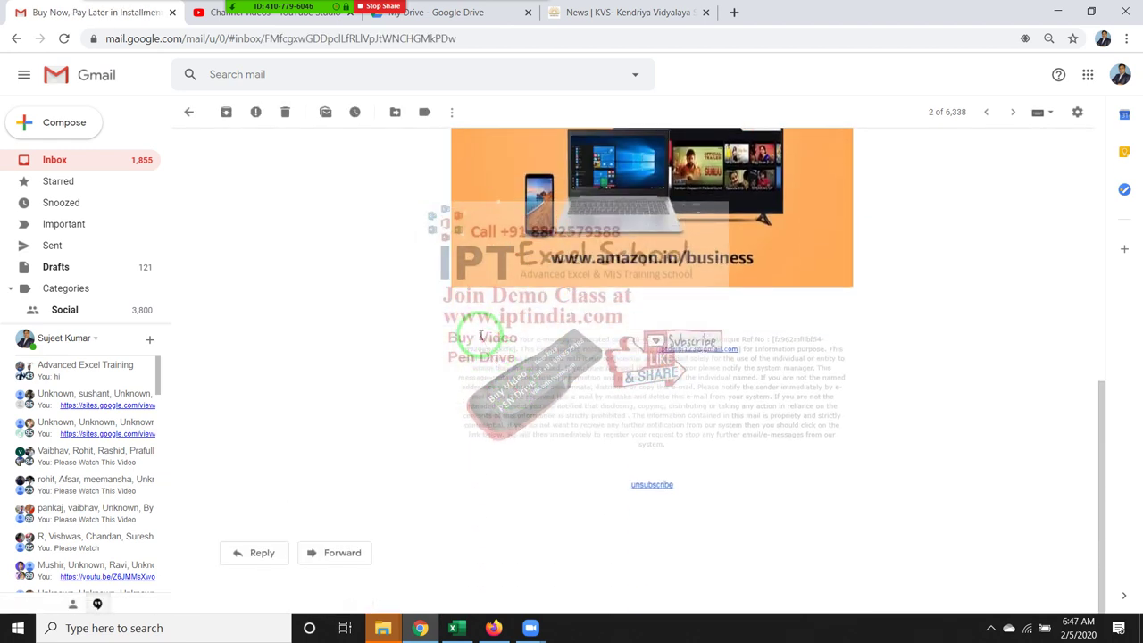
mouse_move(480, 339)
mouse_down()
mouse_move(521, 375)
mouse_move(830, 454)
mouse_move(817, 455)
mouse_up()
key(alt+Tab)
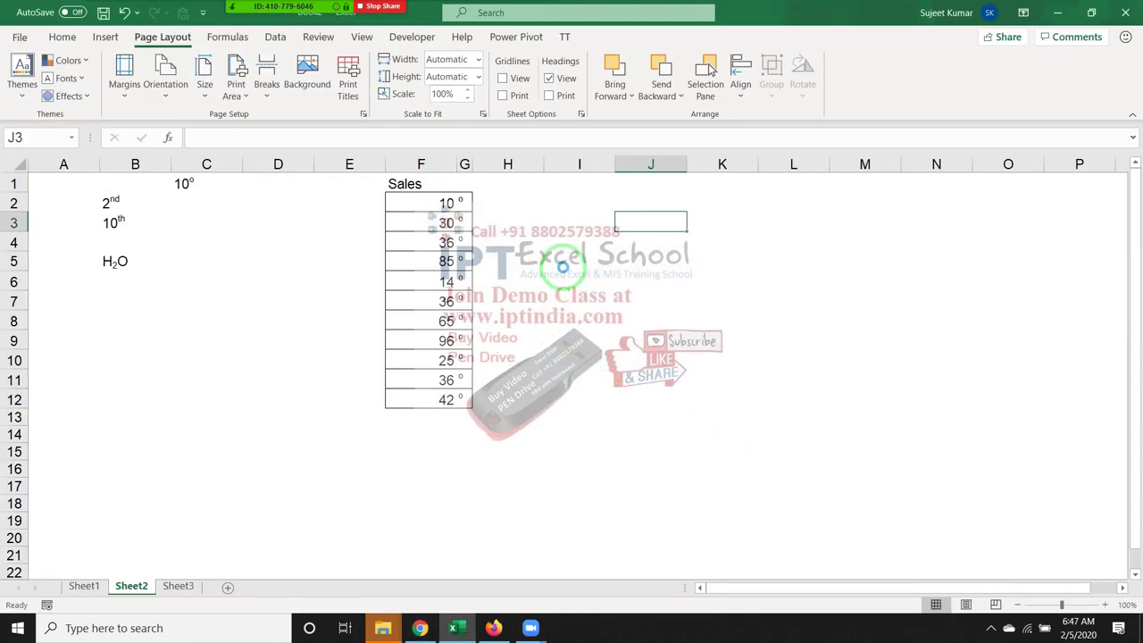
Step: Paste the e-mail notification text into J3 and clear its hyperlinks
key(ctrl+v)
drag(625, 282, 624, 363)
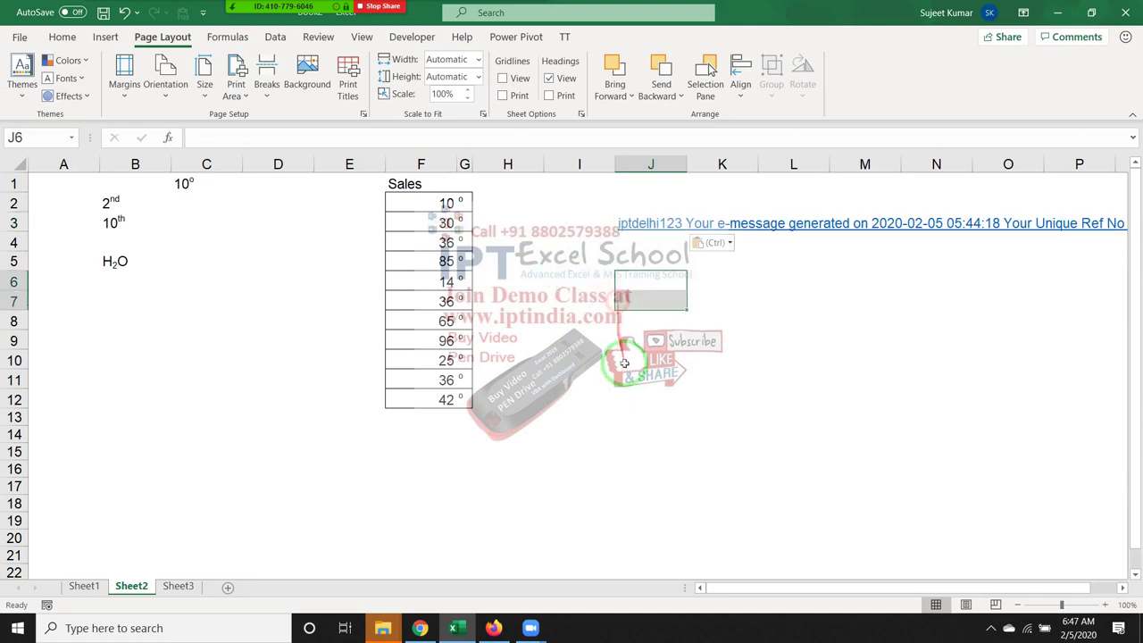
click(631, 211)
click(632, 220)
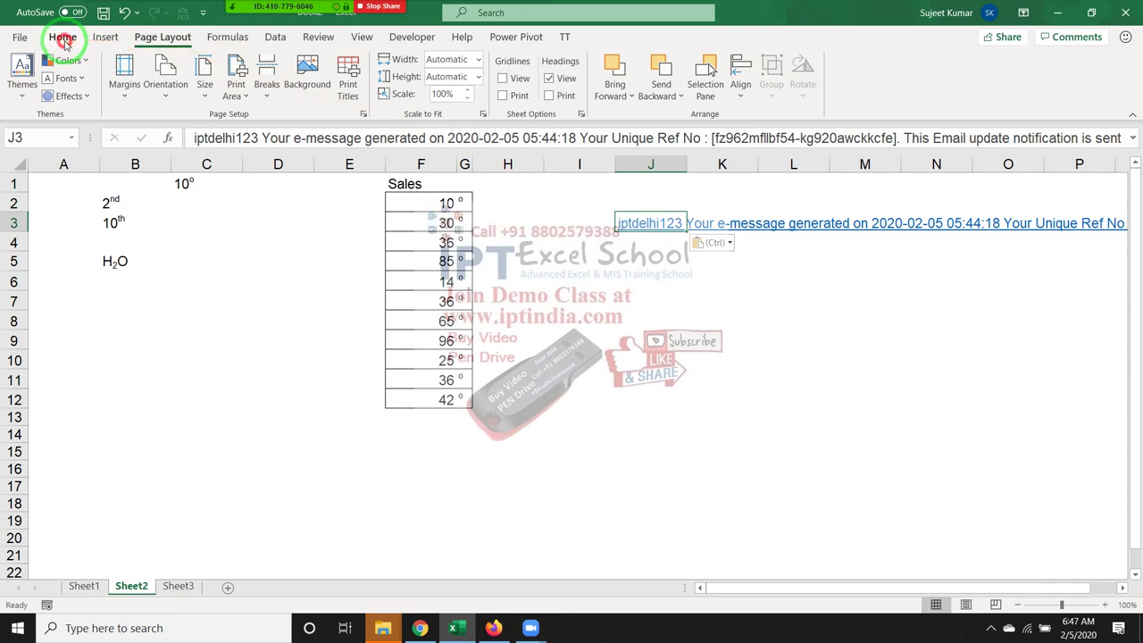
click(61, 35)
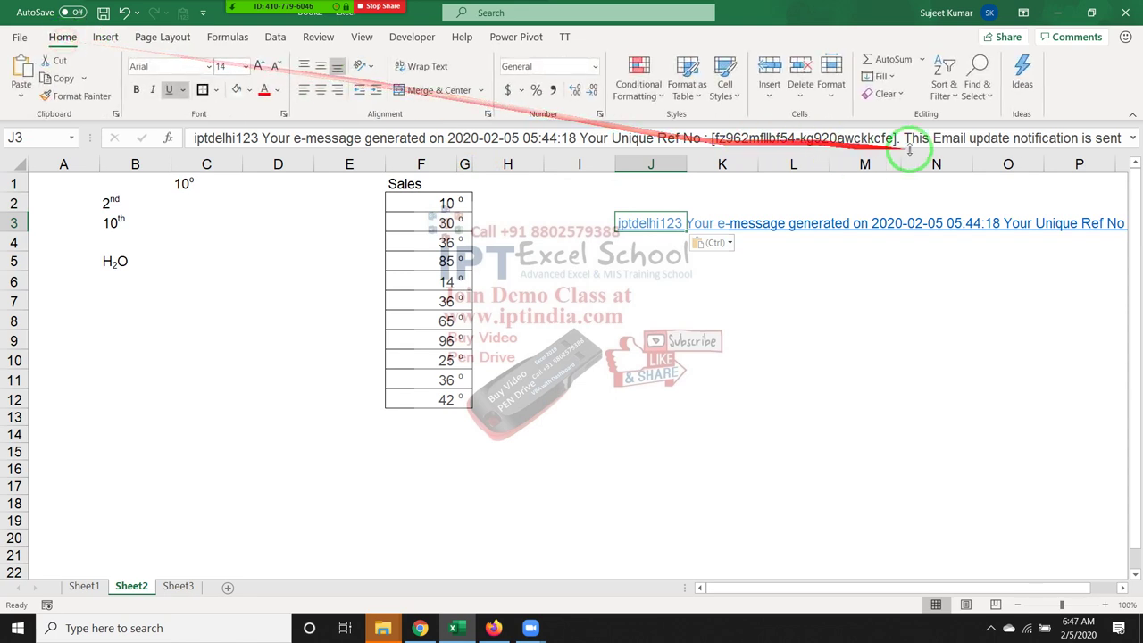
click(885, 94)
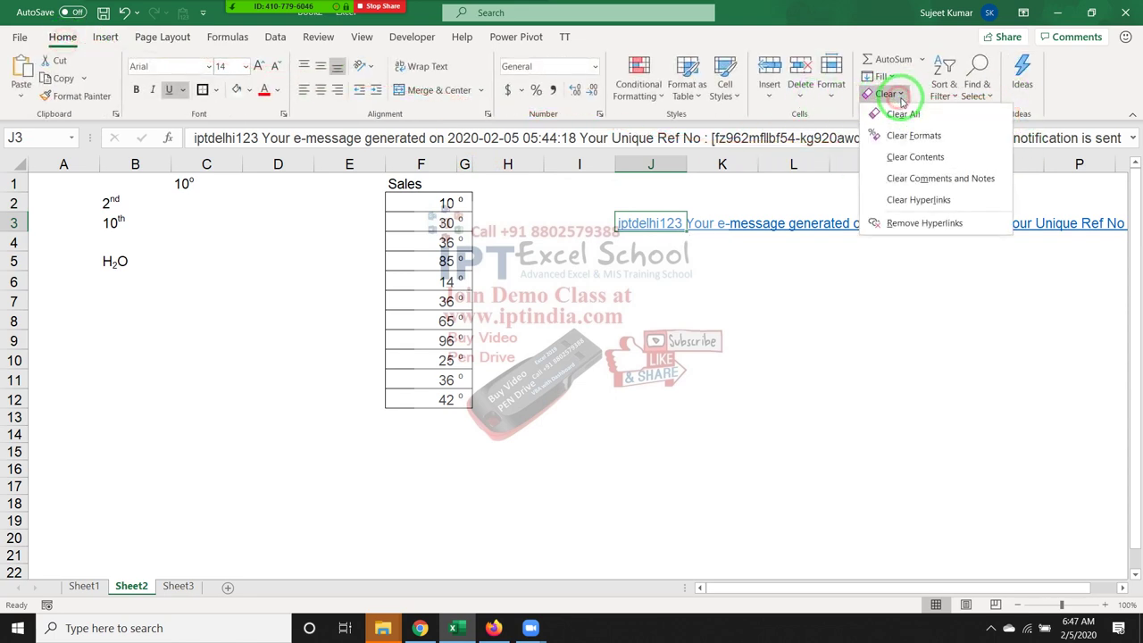
click(916, 223)
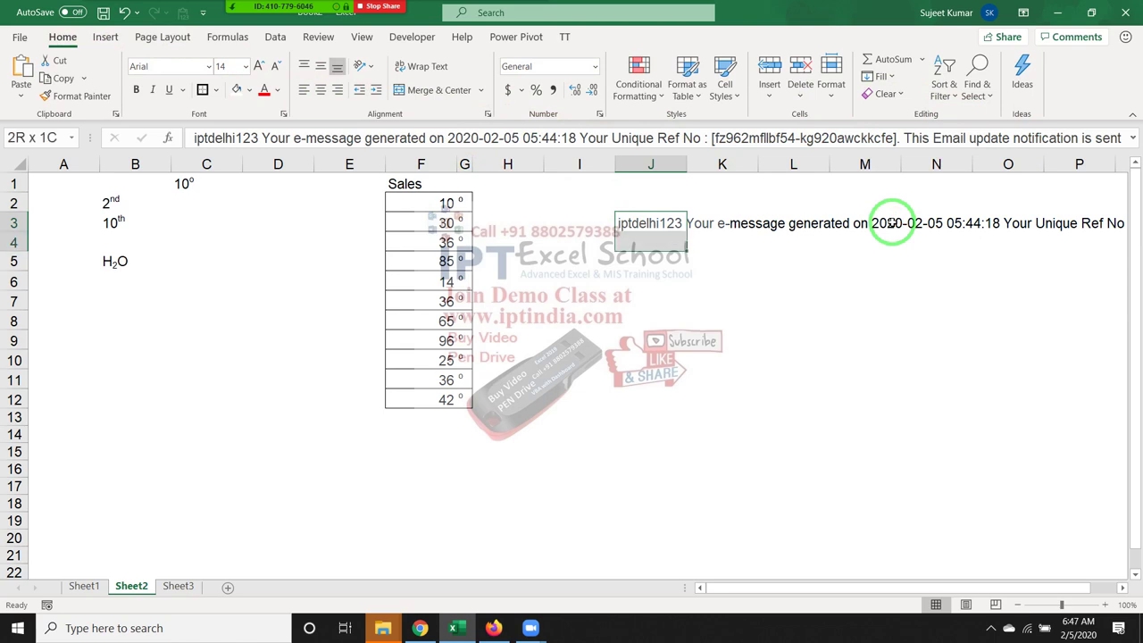
Step: Extend the selection to J3:Q14 and merge it into one cell
key(shift+Down)
key(shift+Down)
key(shift+Down)
key(shift+Down)
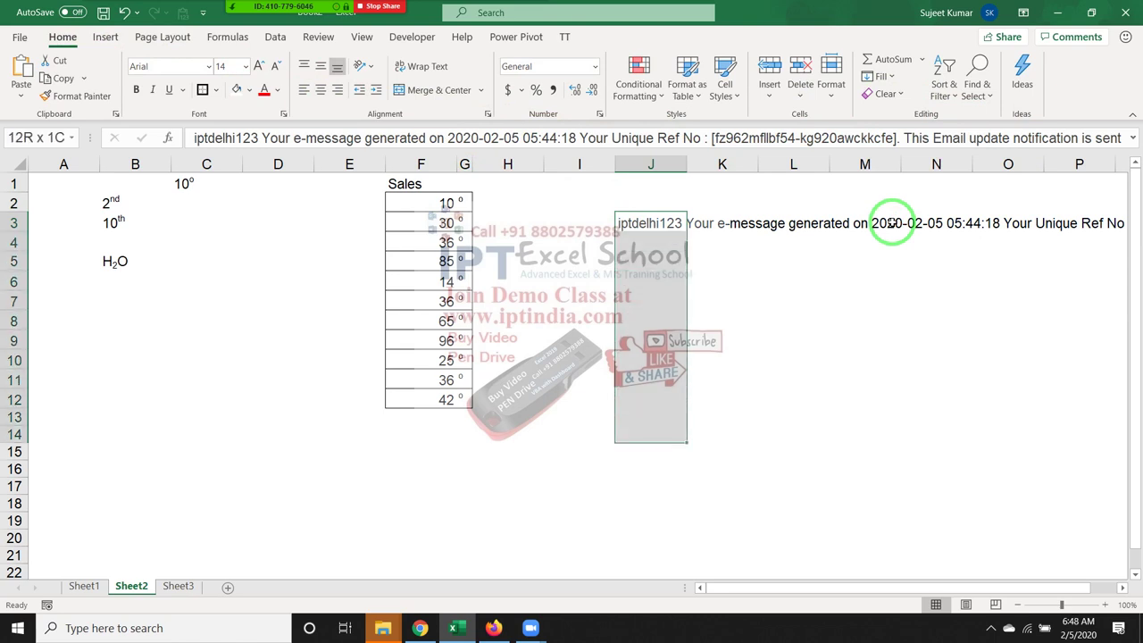
key(shift+Right)
key(shift+Right)
key(shift+Right)
key(shift+Right)
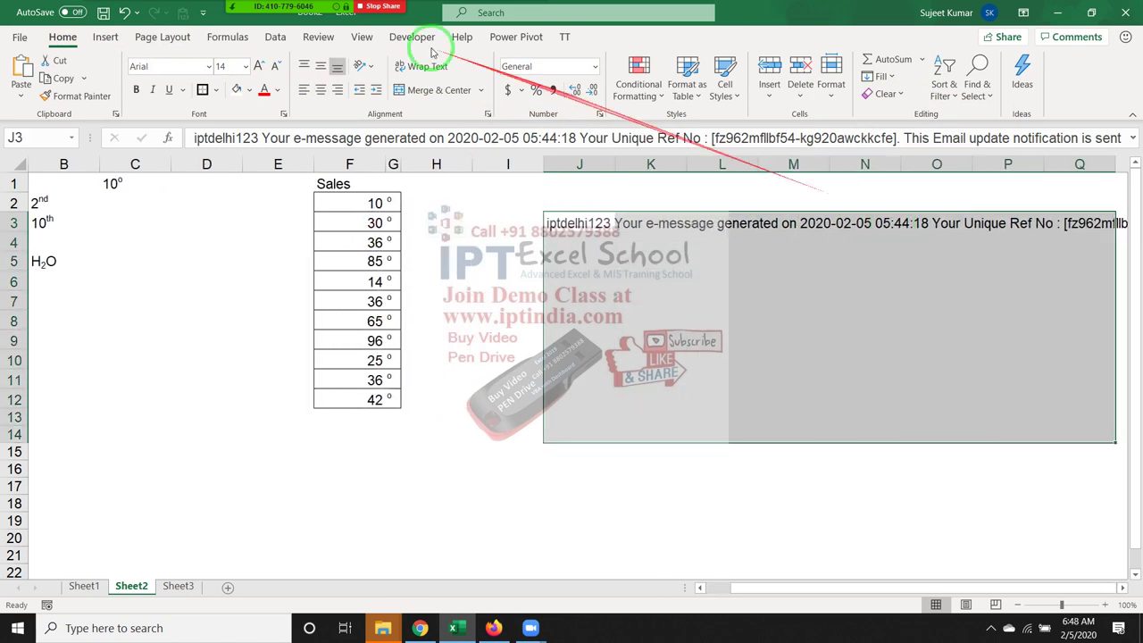
click(413, 91)
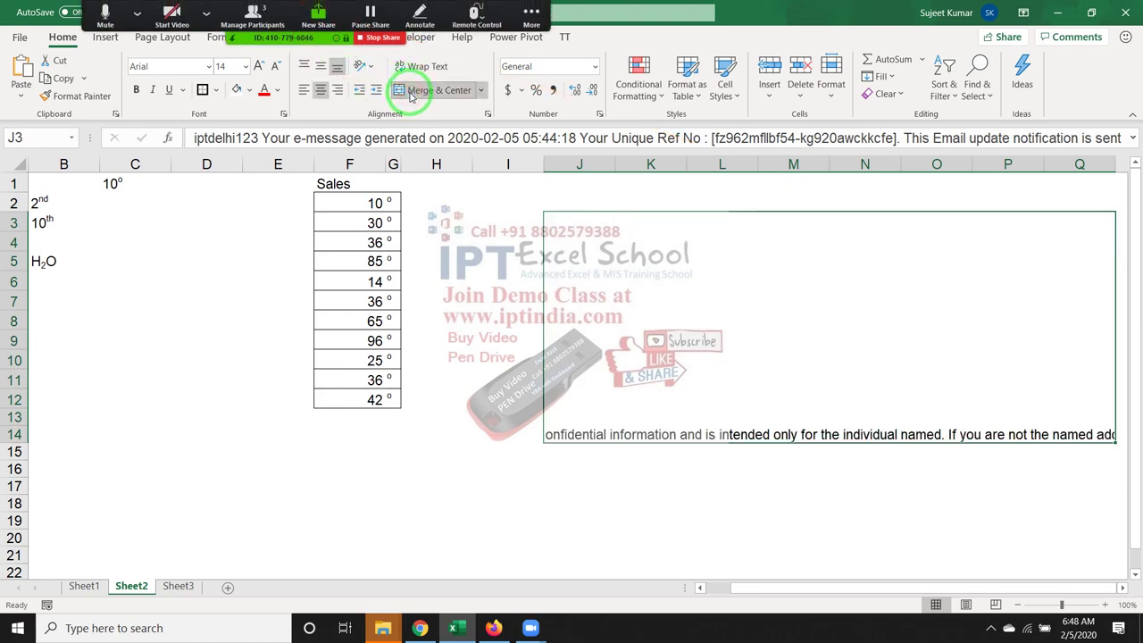
Step: Wrap the notice text in the merged cell and align it left
click(429, 70)
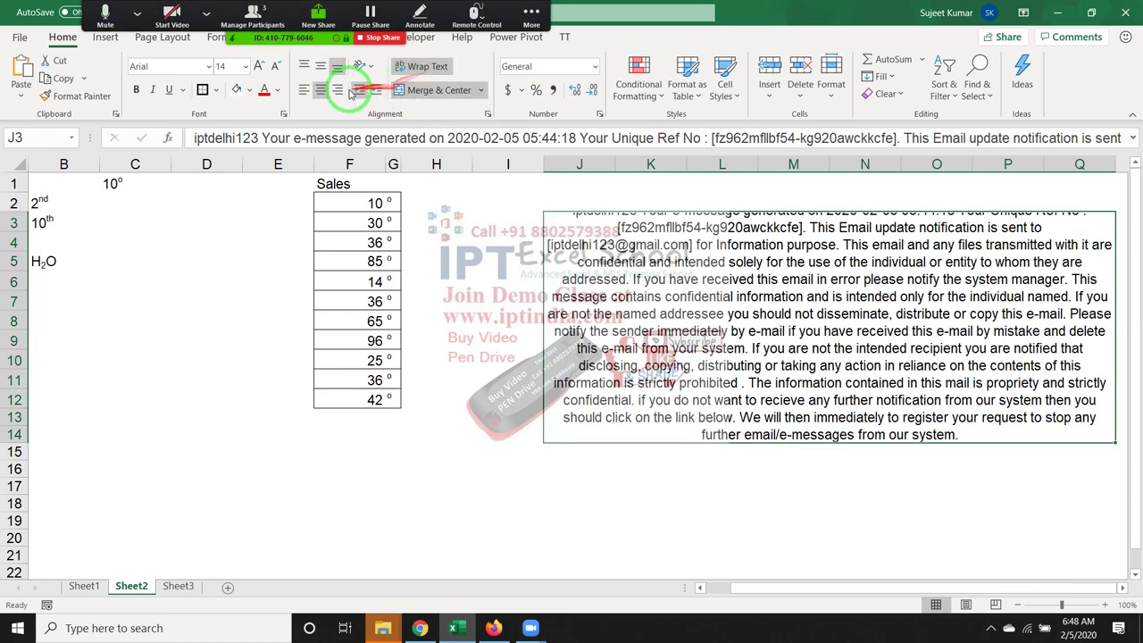
click(303, 92)
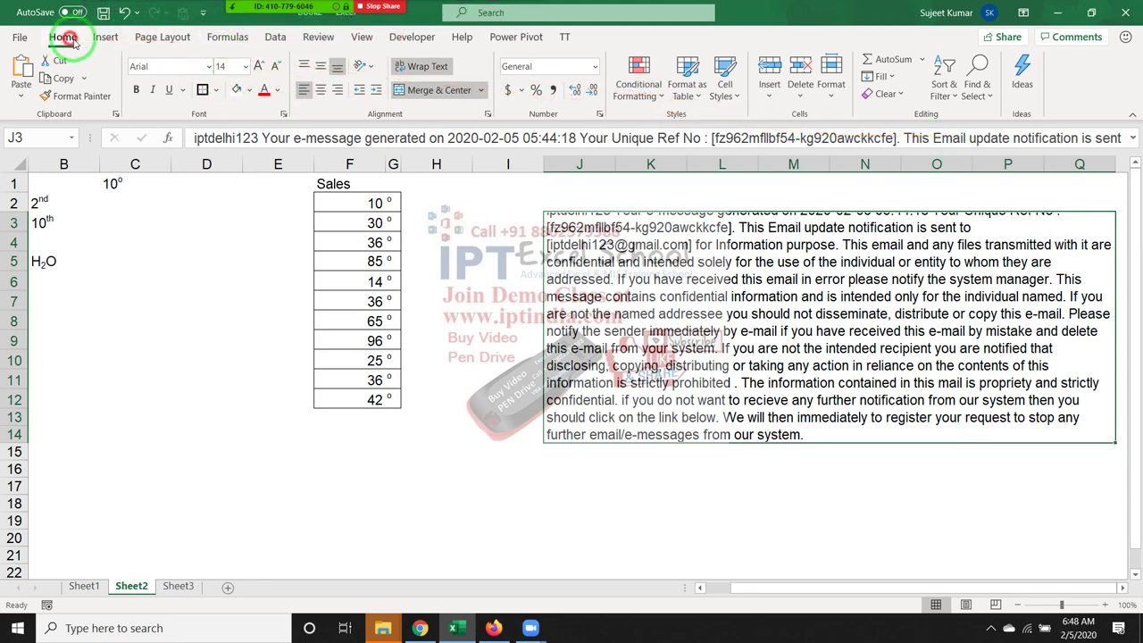
click(900, 96)
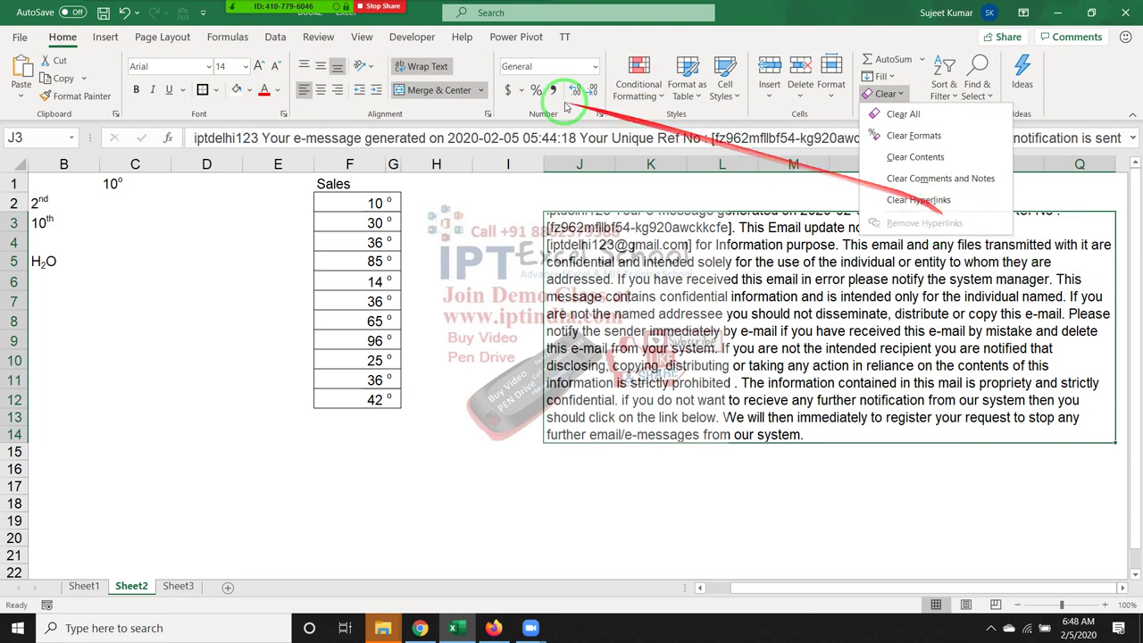
click(86, 90)
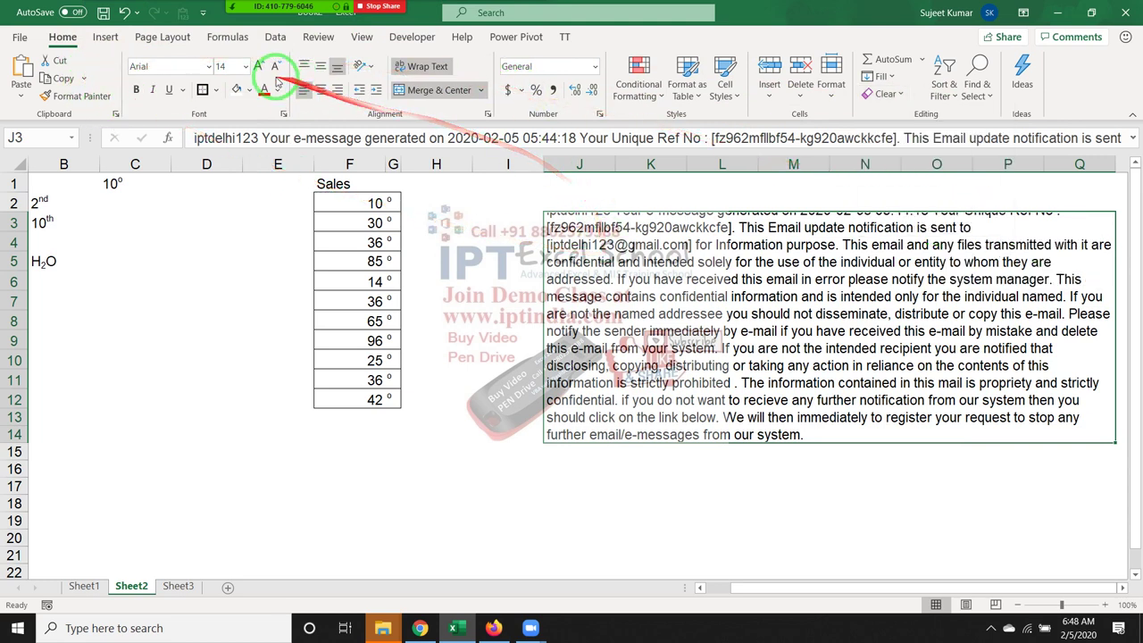
Step: Set the notice's font size to 10
click(222, 67)
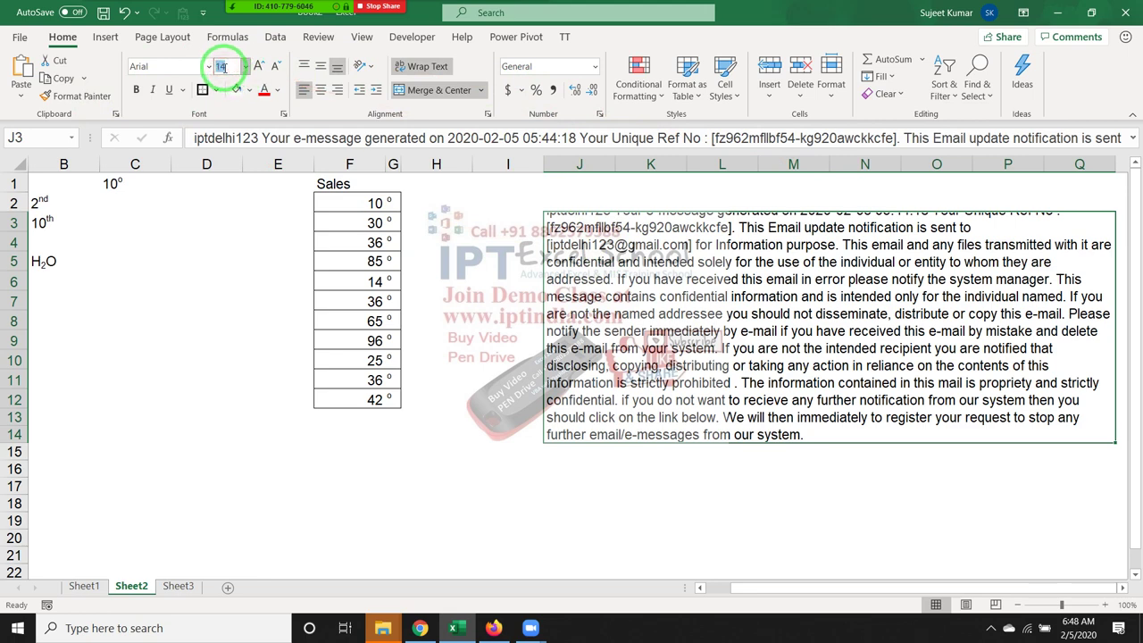
text(10)
key(Return)
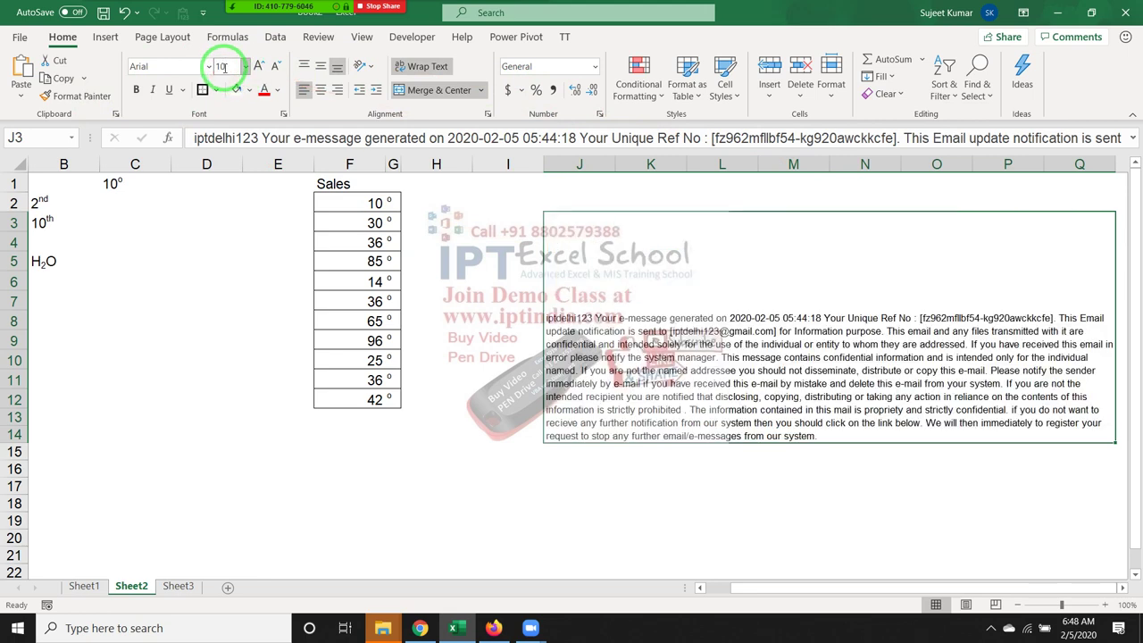
click(579, 452)
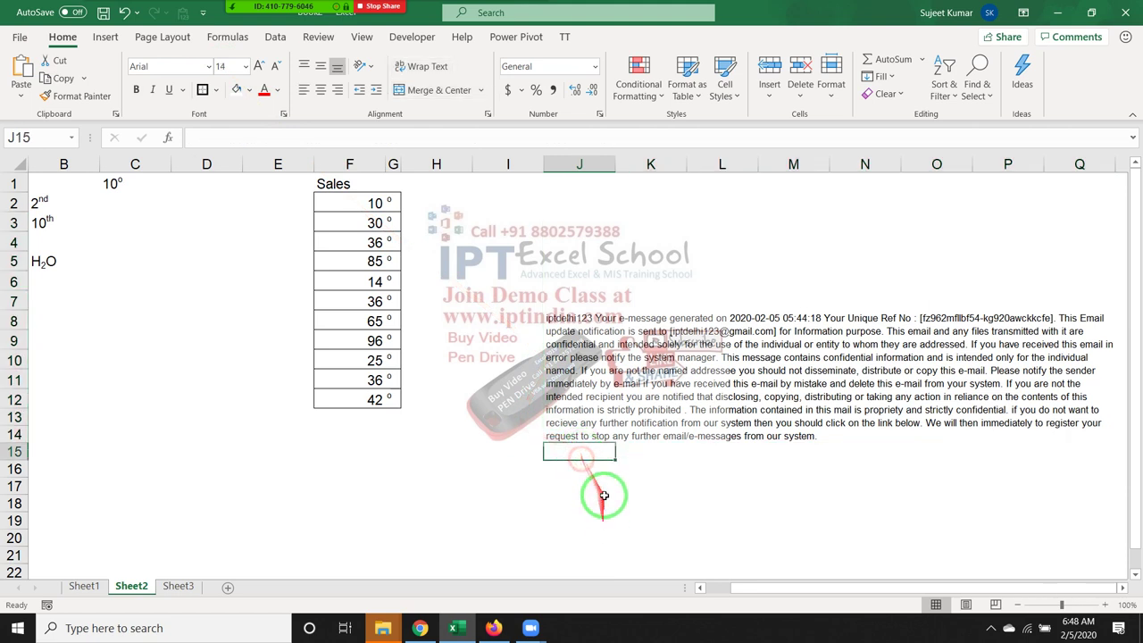
click(616, 393)
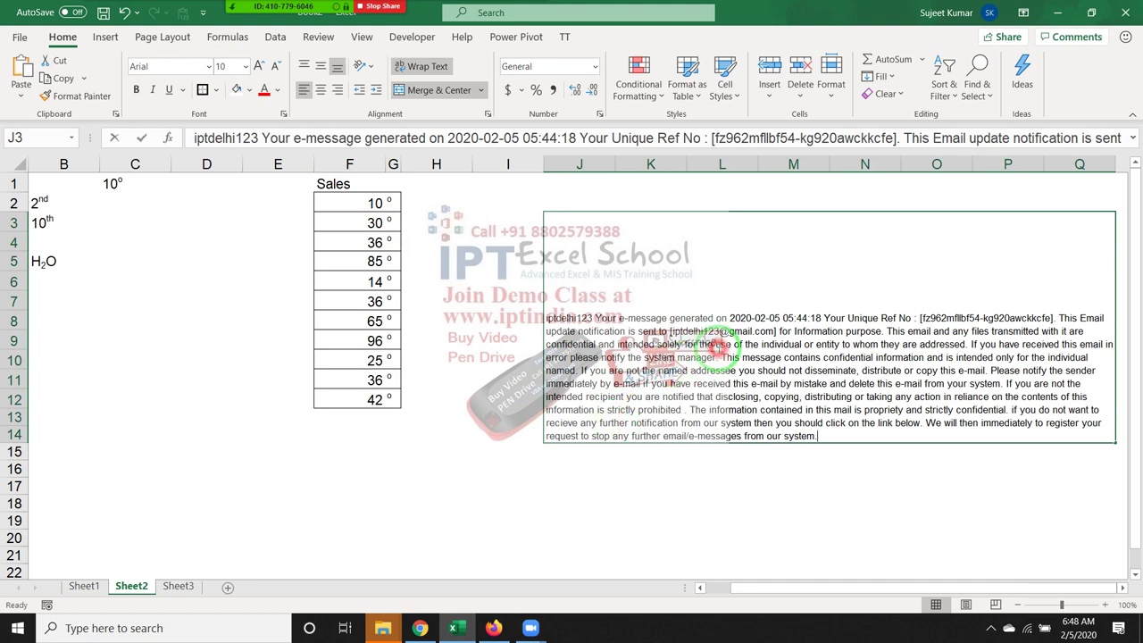
double_click(724, 344)
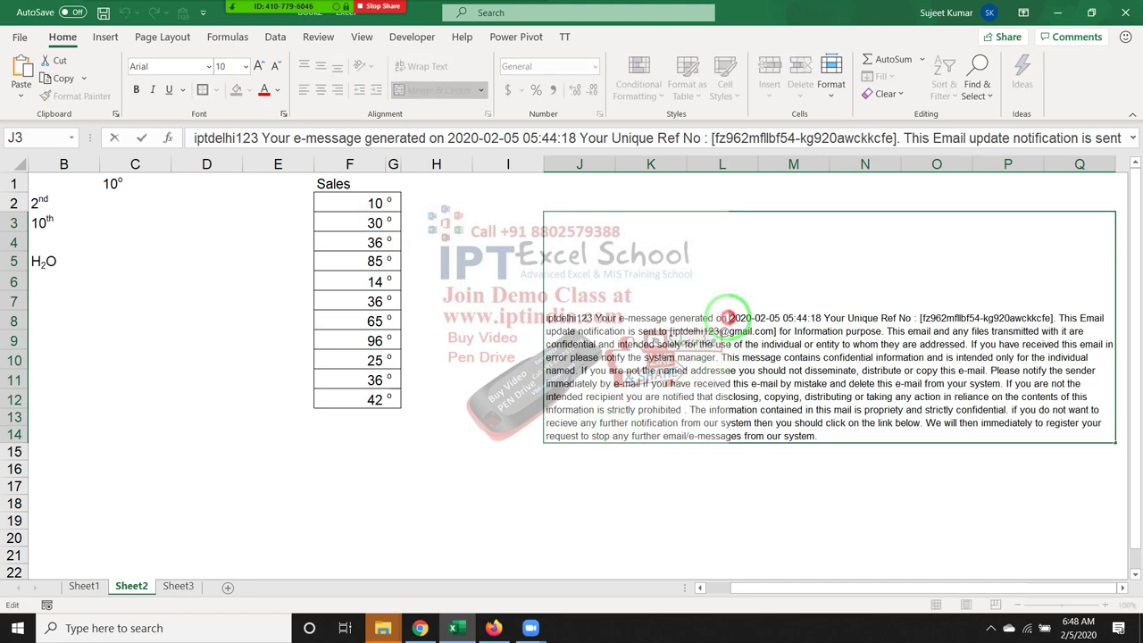
mouse_move(730, 318)
mouse_down()
mouse_move(774, 329)
mouse_move(820, 315)
mouse_up()
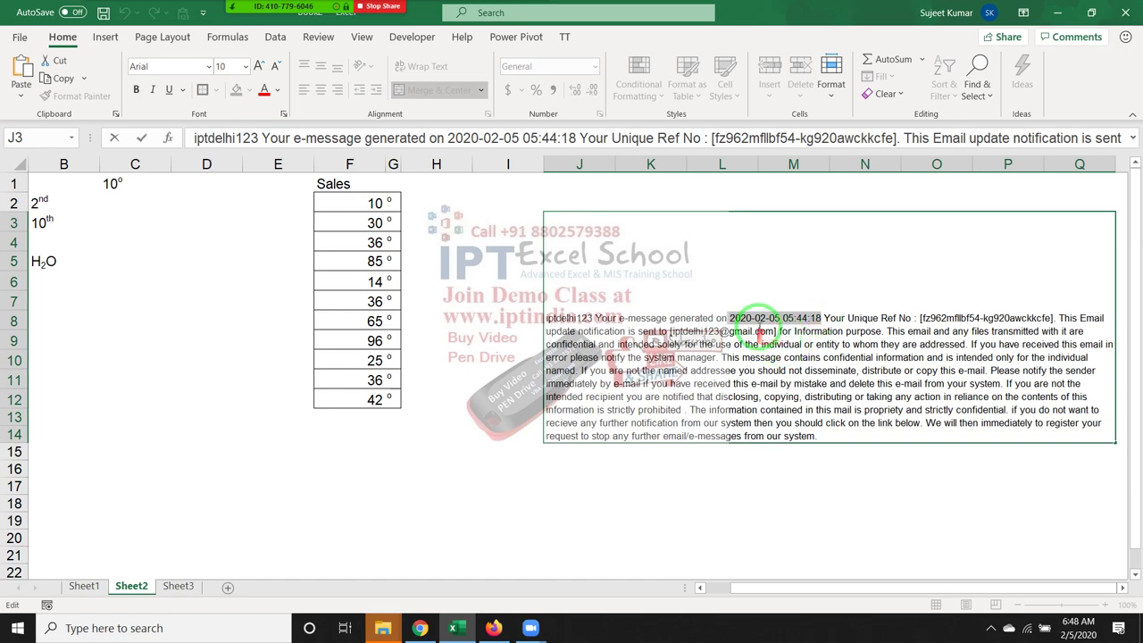
right_click(758, 310)
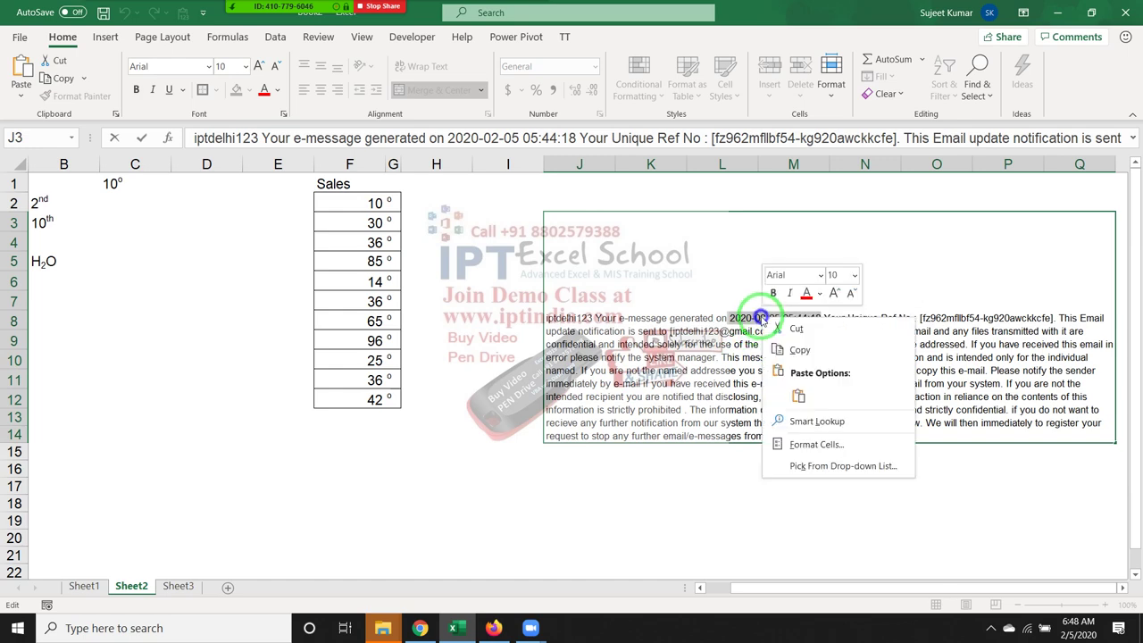
click(791, 444)
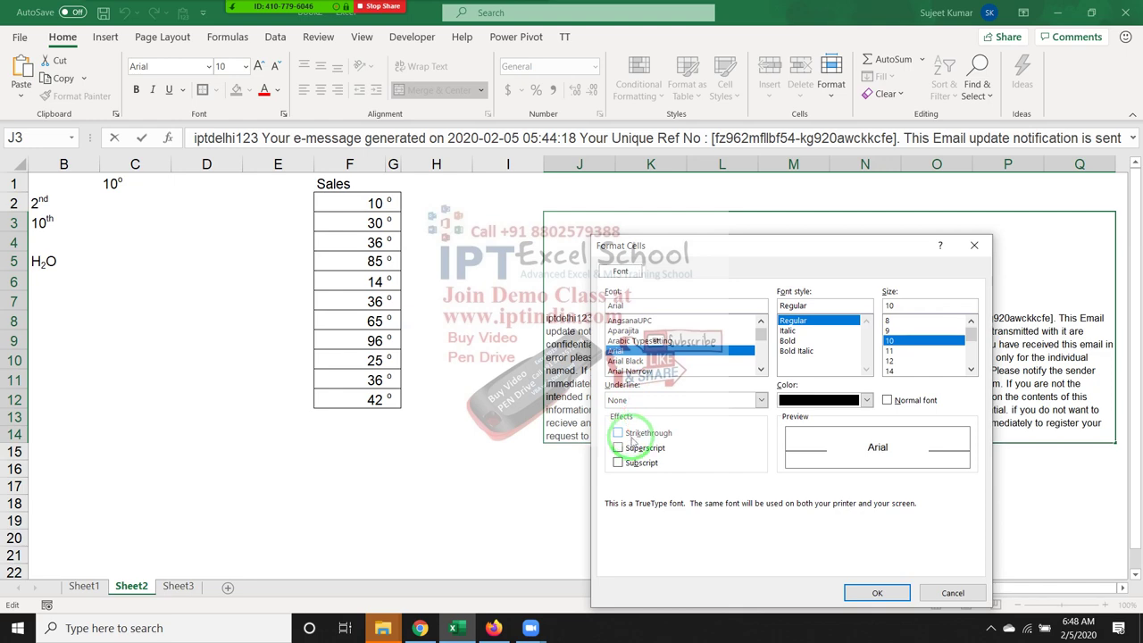
click(633, 434)
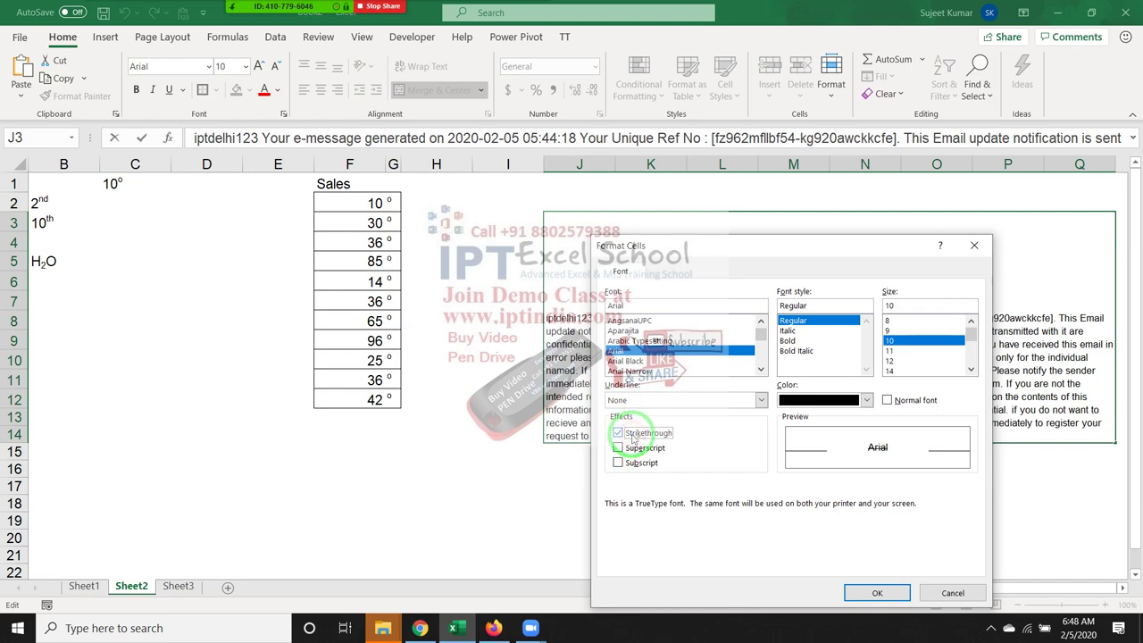
click(877, 593)
click(650, 518)
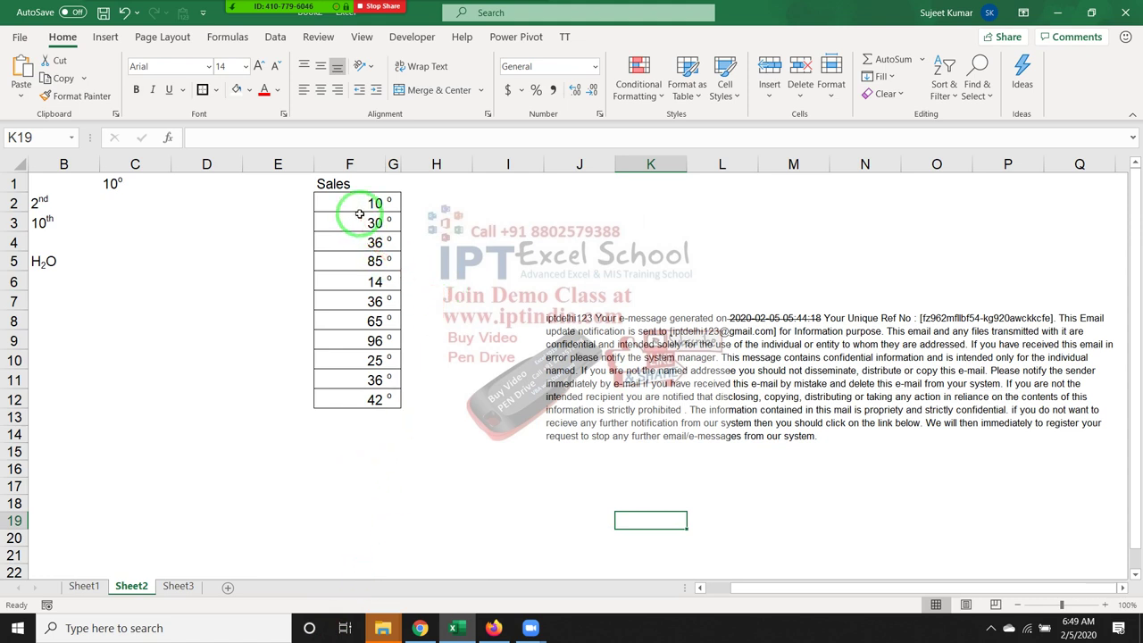
Step: Copy the Sales values F2:F12 into D3 and narrow column D
drag(359, 205, 323, 411)
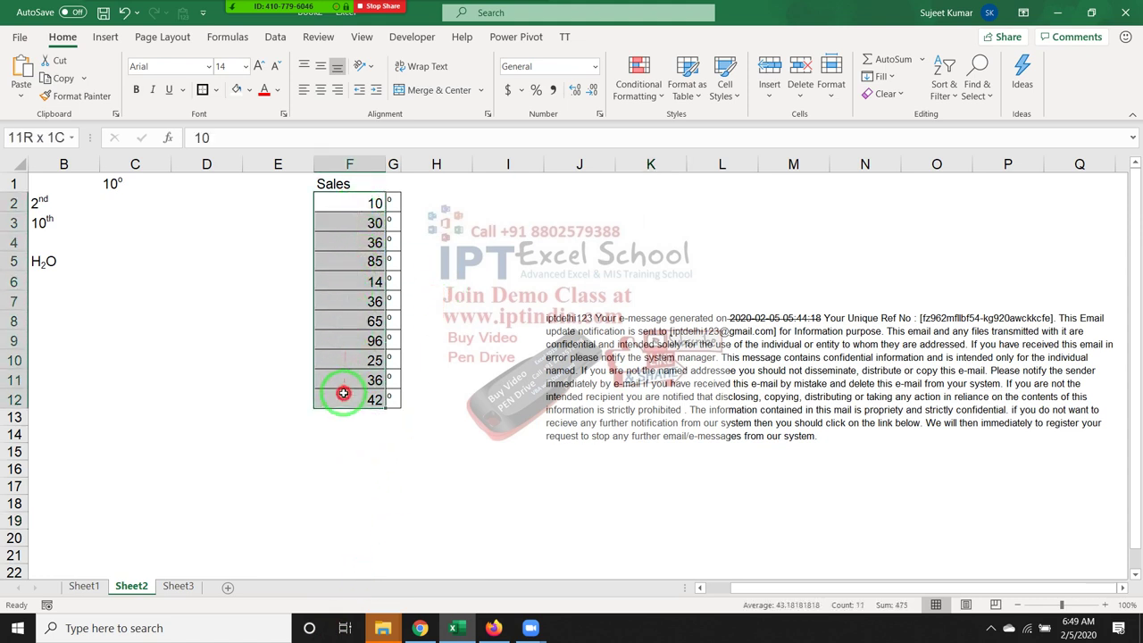
key(ctrl+c)
click(200, 220)
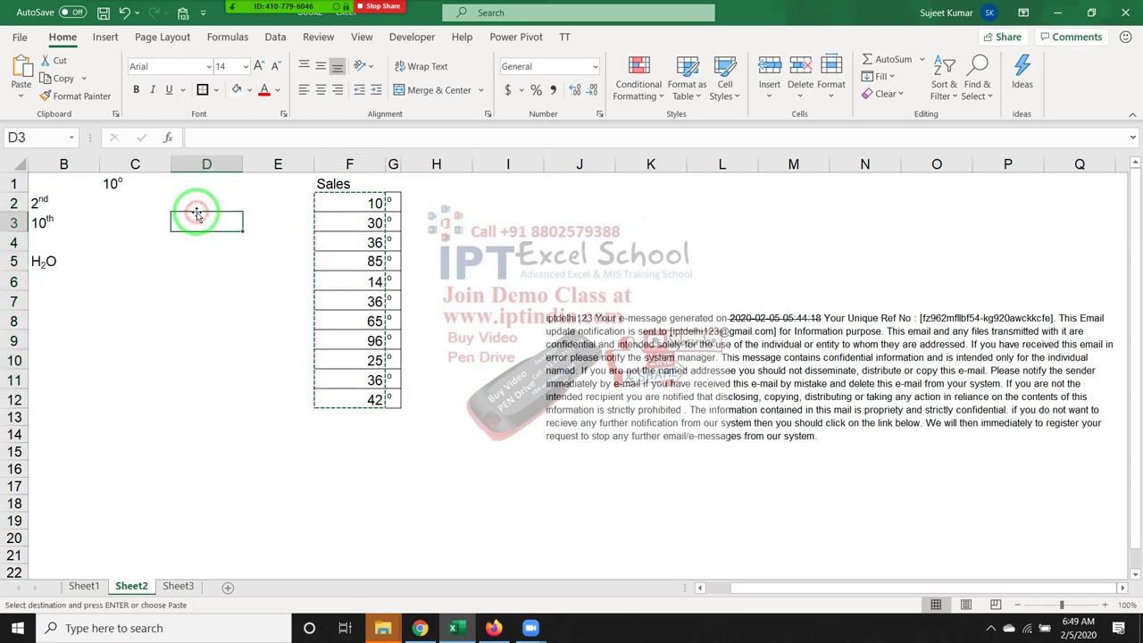
key(ctrl+v)
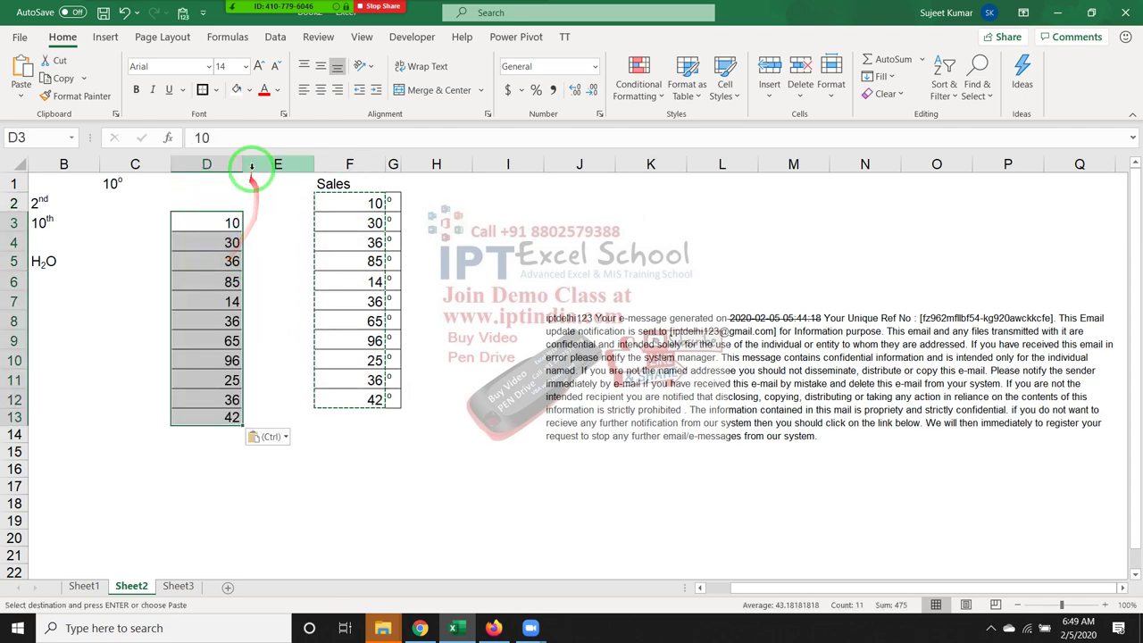
drag(242, 167, 194, 167)
Step: Remove all borders from the pasted values in D3:D13
click(214, 237)
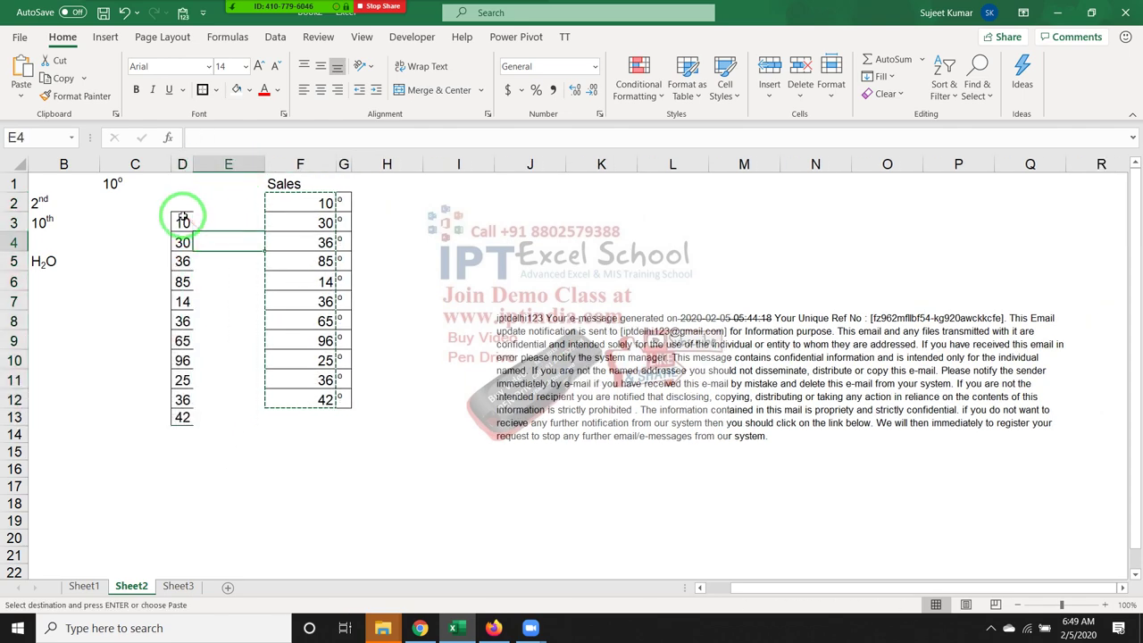
drag(180, 220, 182, 417)
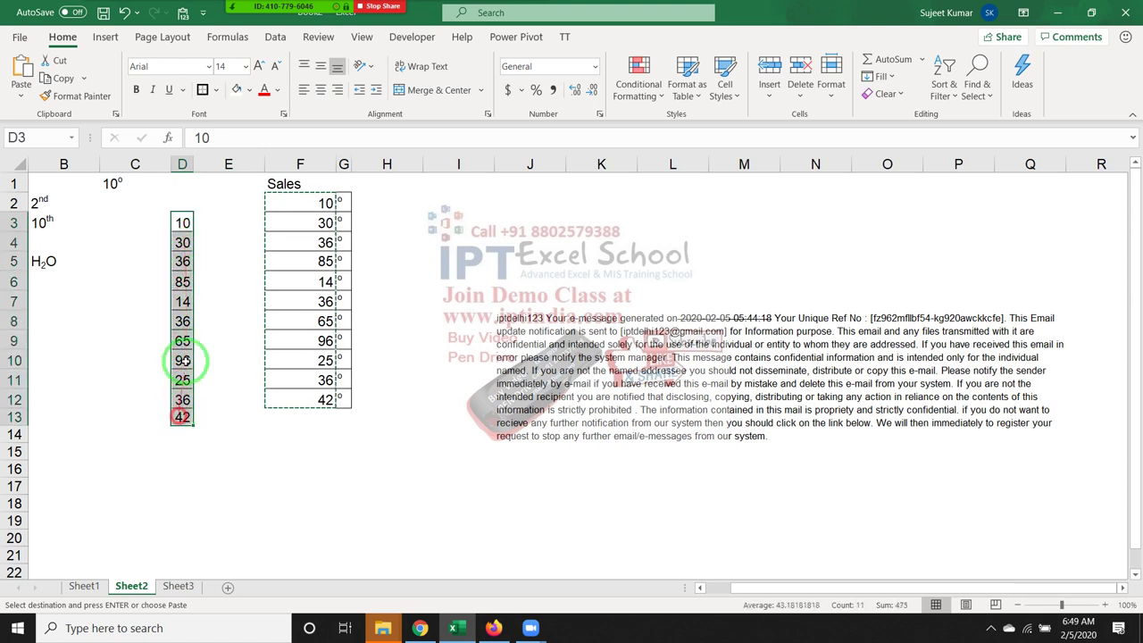
click(216, 90)
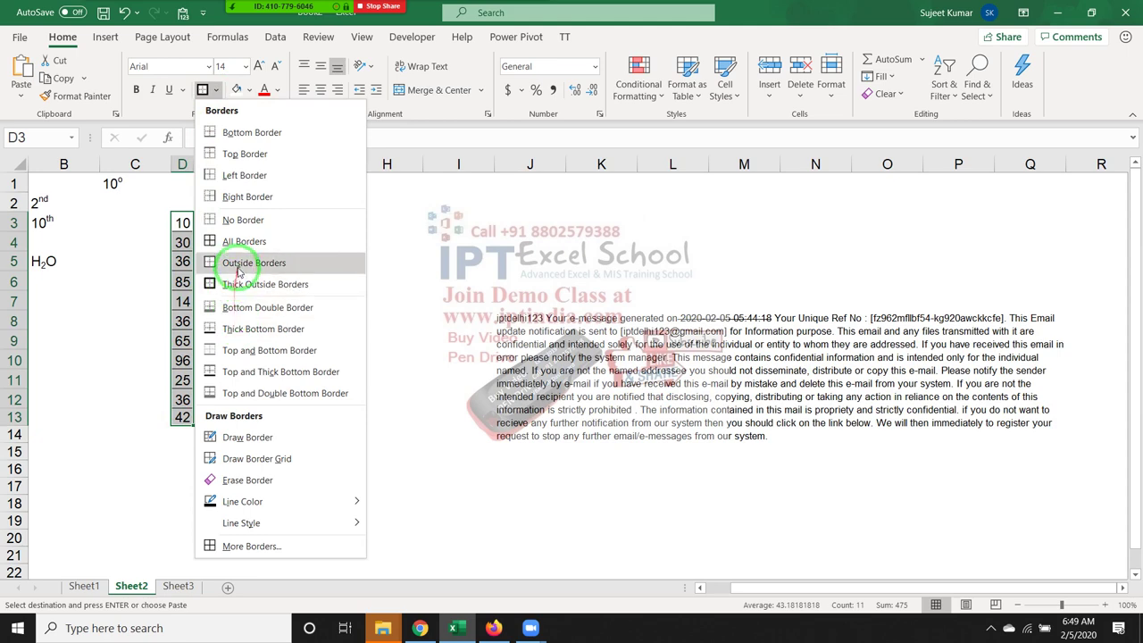
click(259, 220)
click(224, 280)
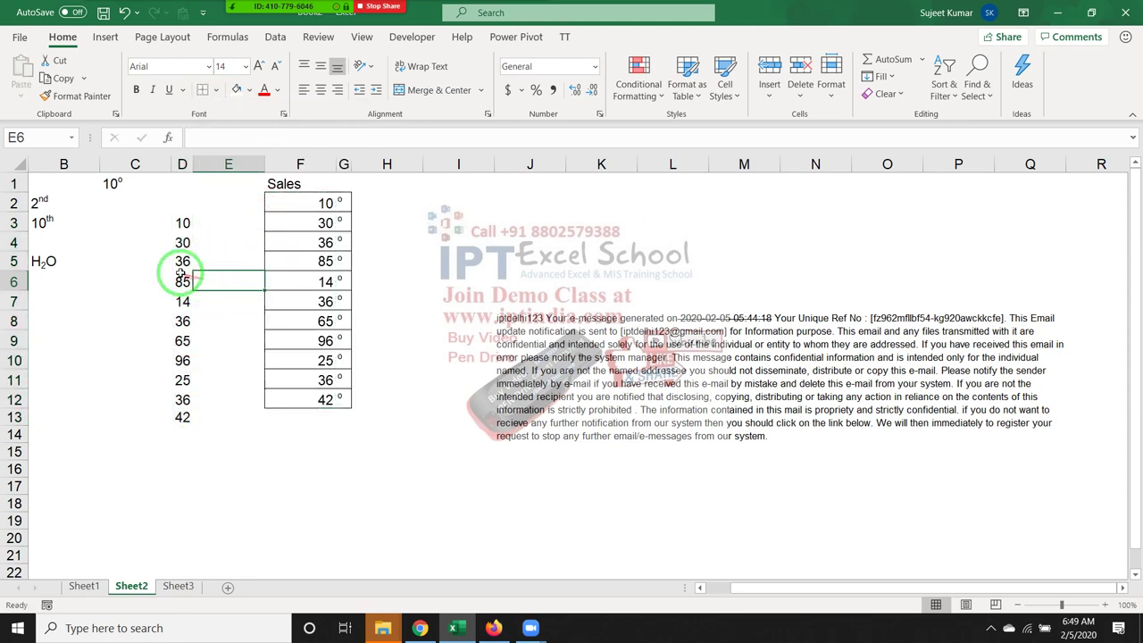
click(181, 279)
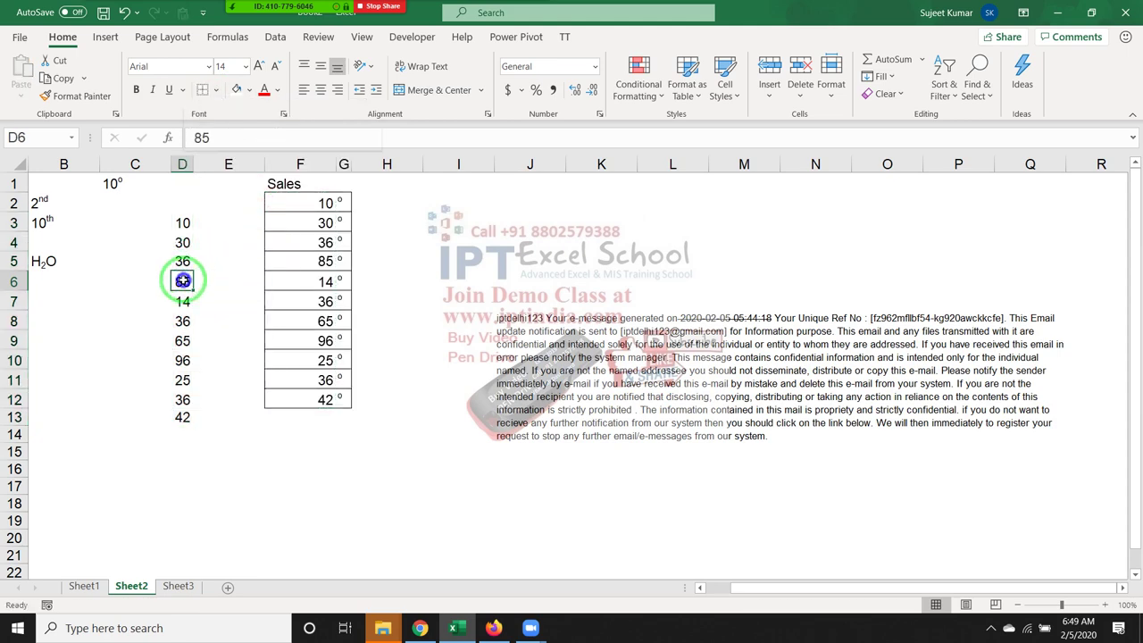
right_click(182, 282)
click(234, 503)
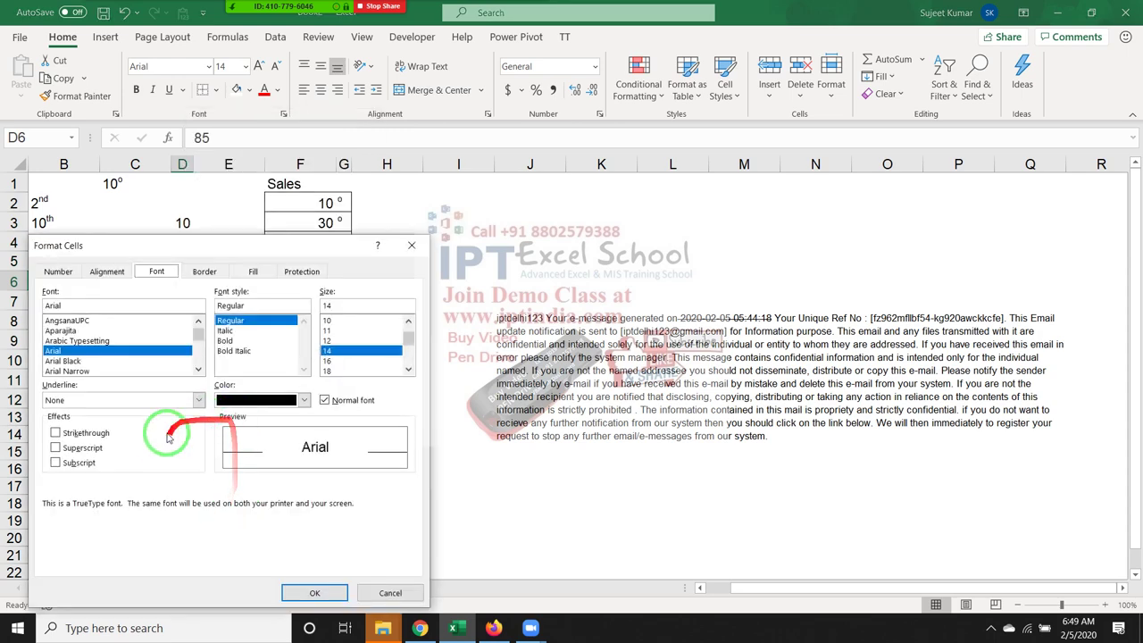
click(80, 434)
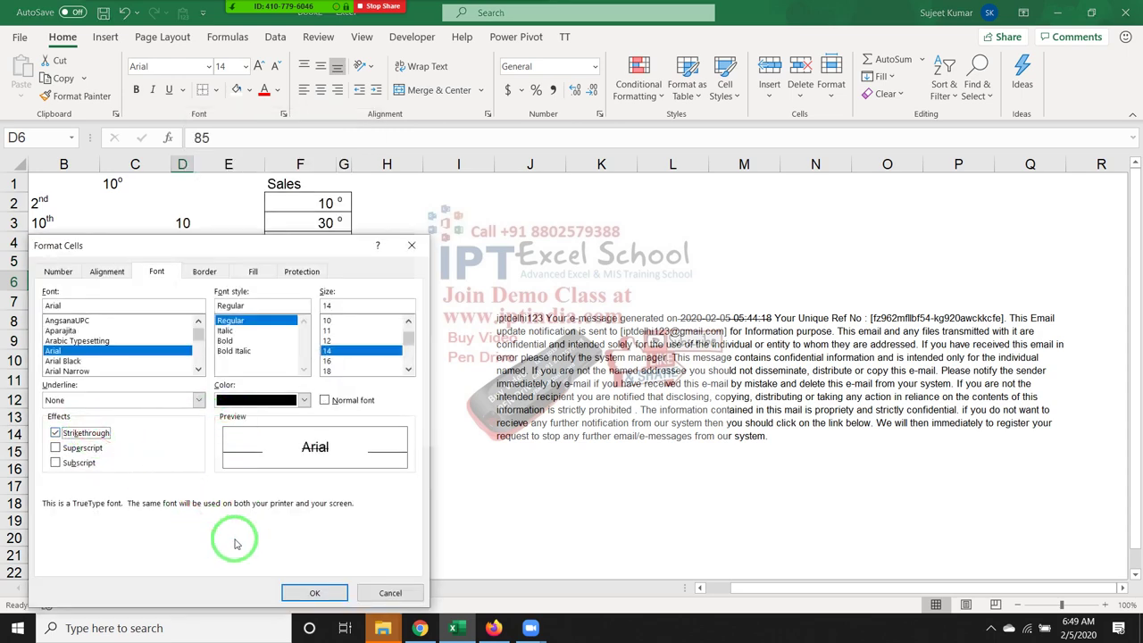
click(314, 593)
click(299, 541)
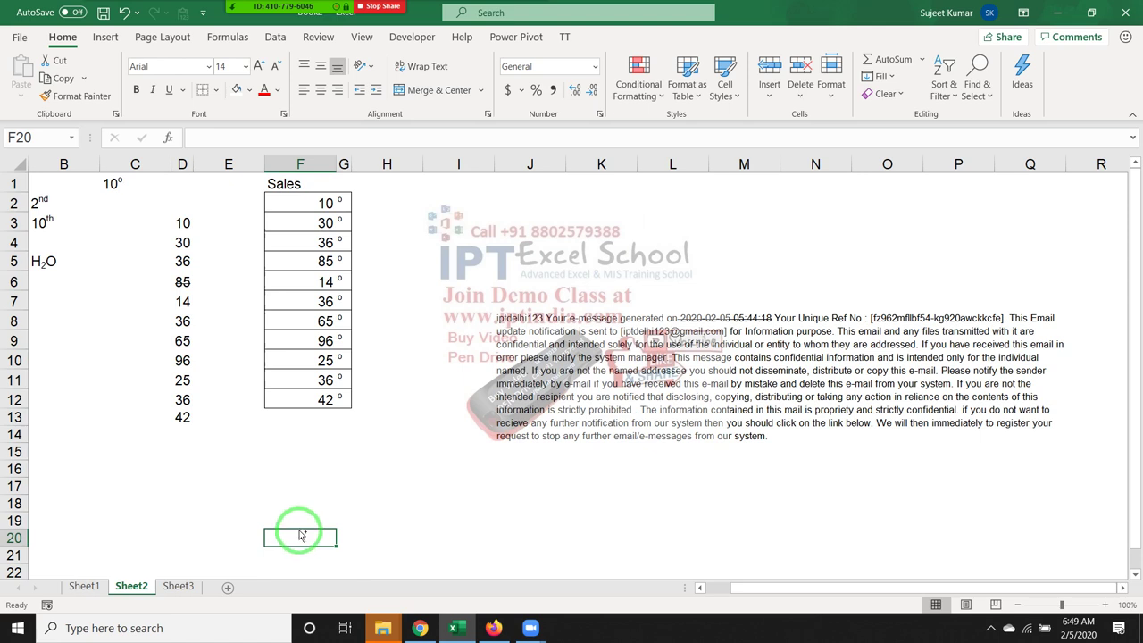
key(ctrl+z)
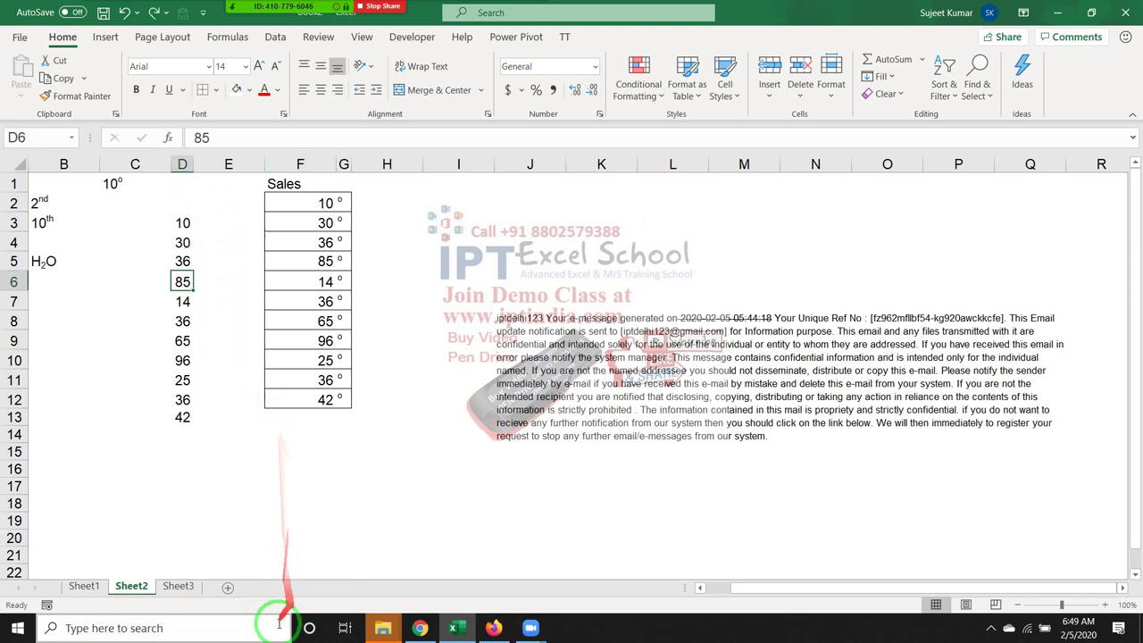
mouse_move(308, 6)
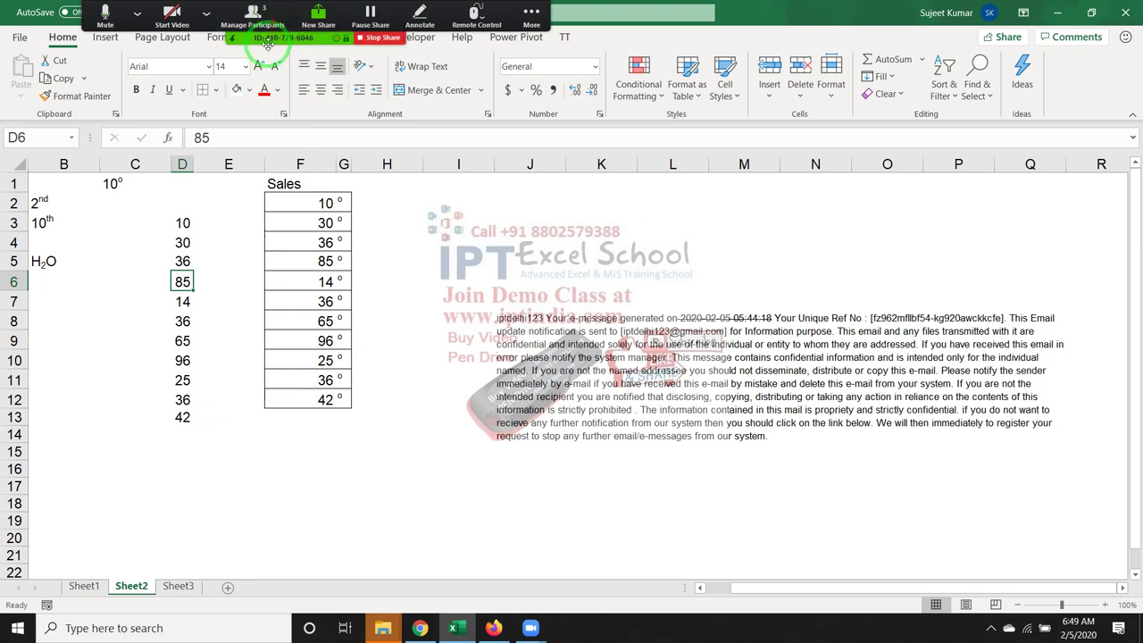
Step: Give D6 a red X border using both diagonal lines
right_click(187, 283)
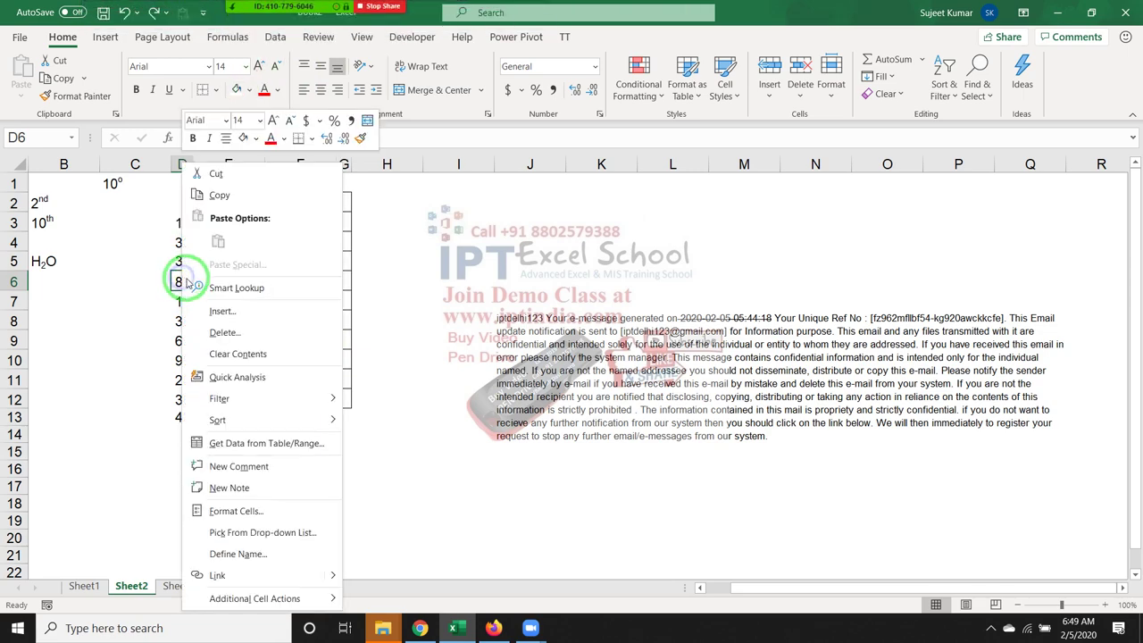
click(235, 511)
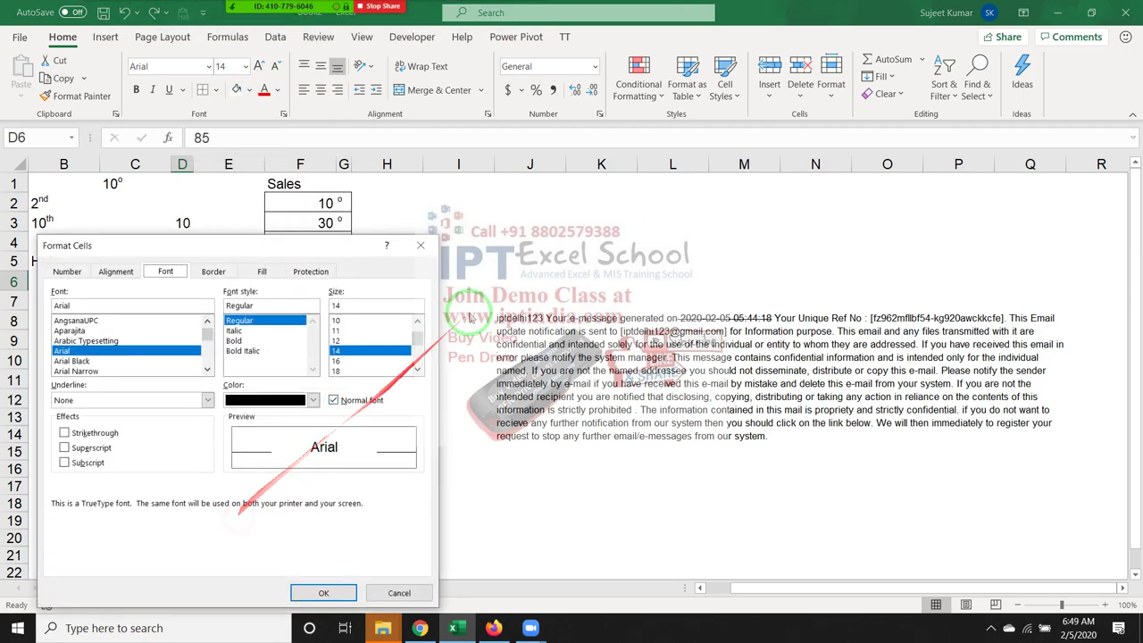
drag(305, 244, 778, 173)
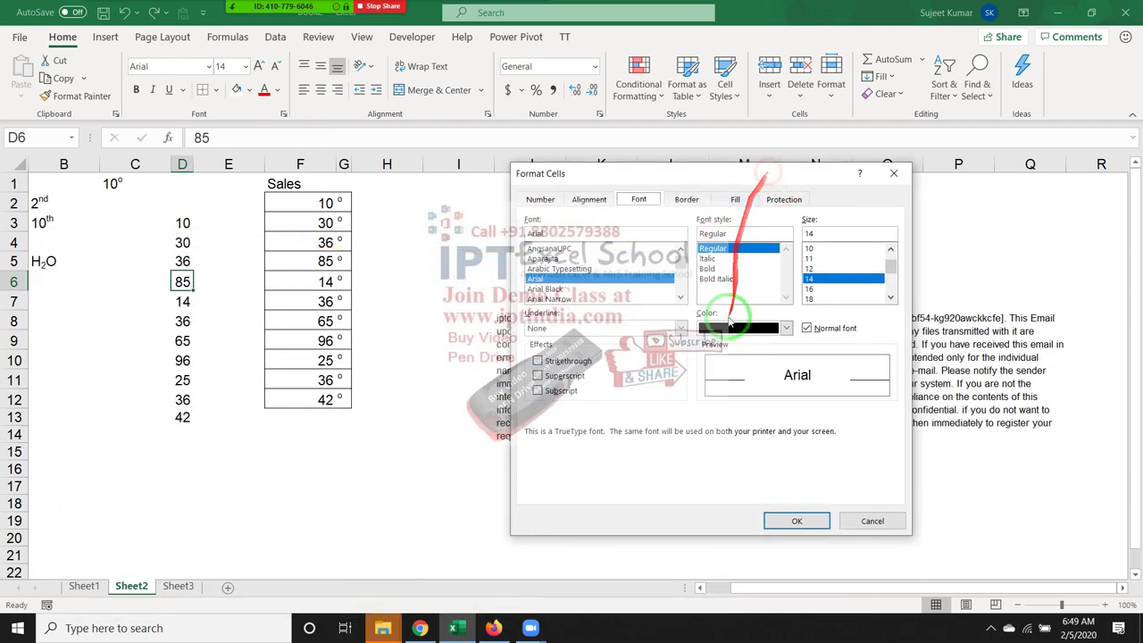
click(687, 199)
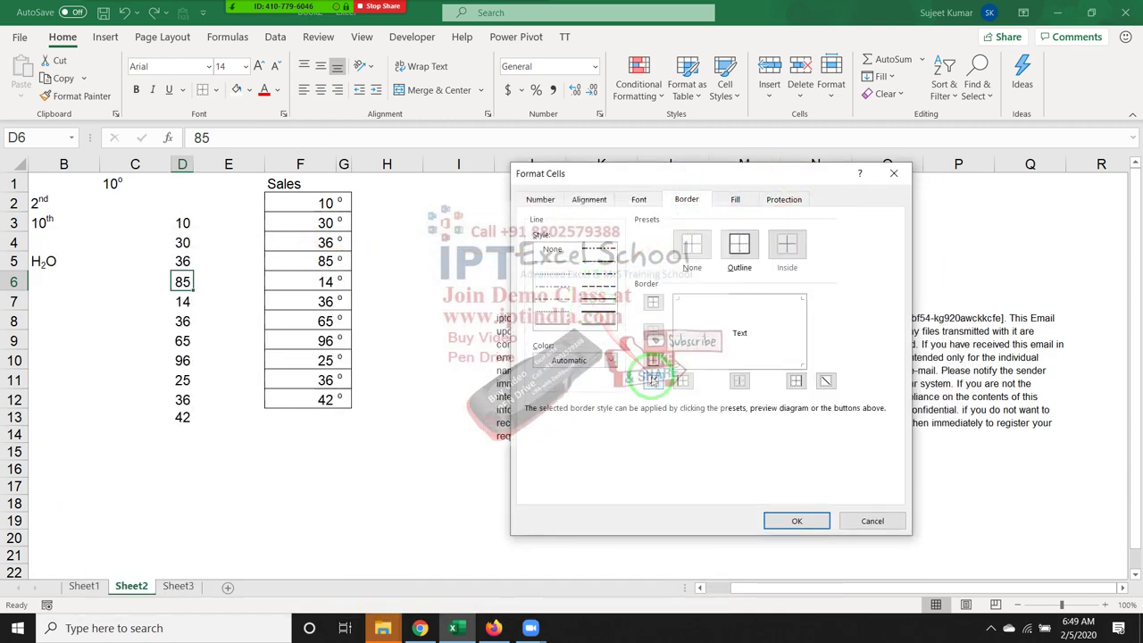
click(590, 360)
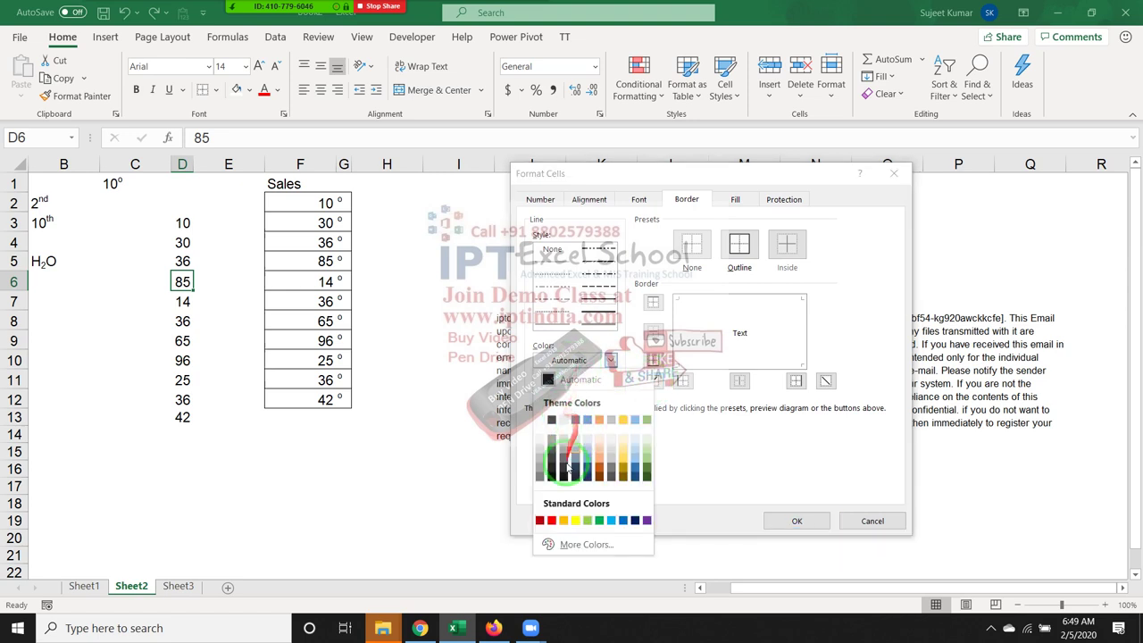
click(551, 520)
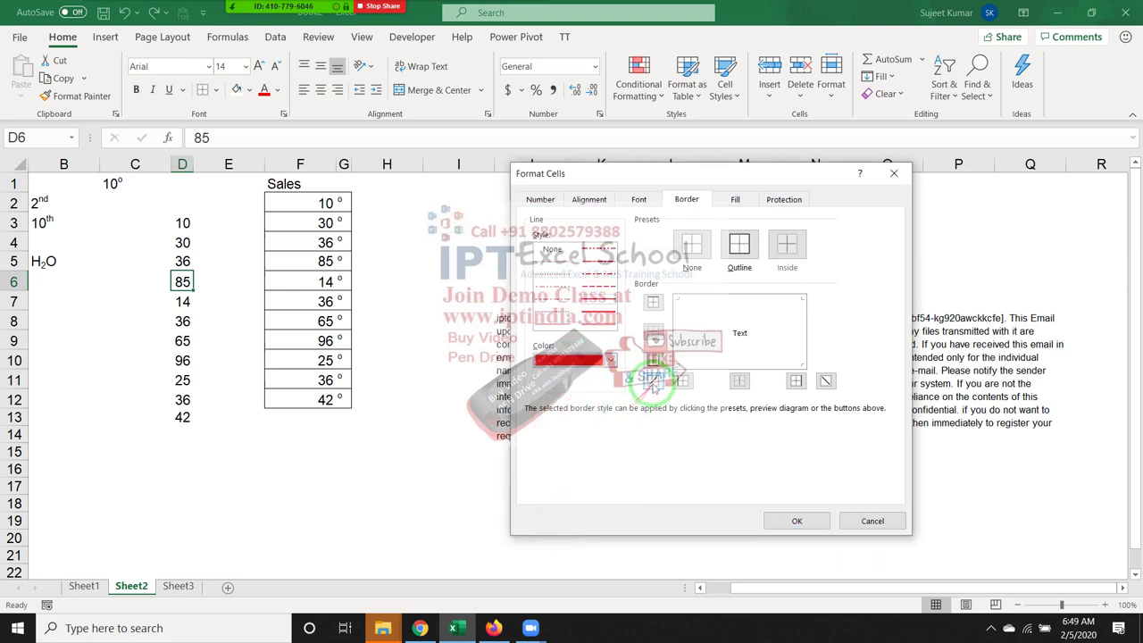
click(653, 381)
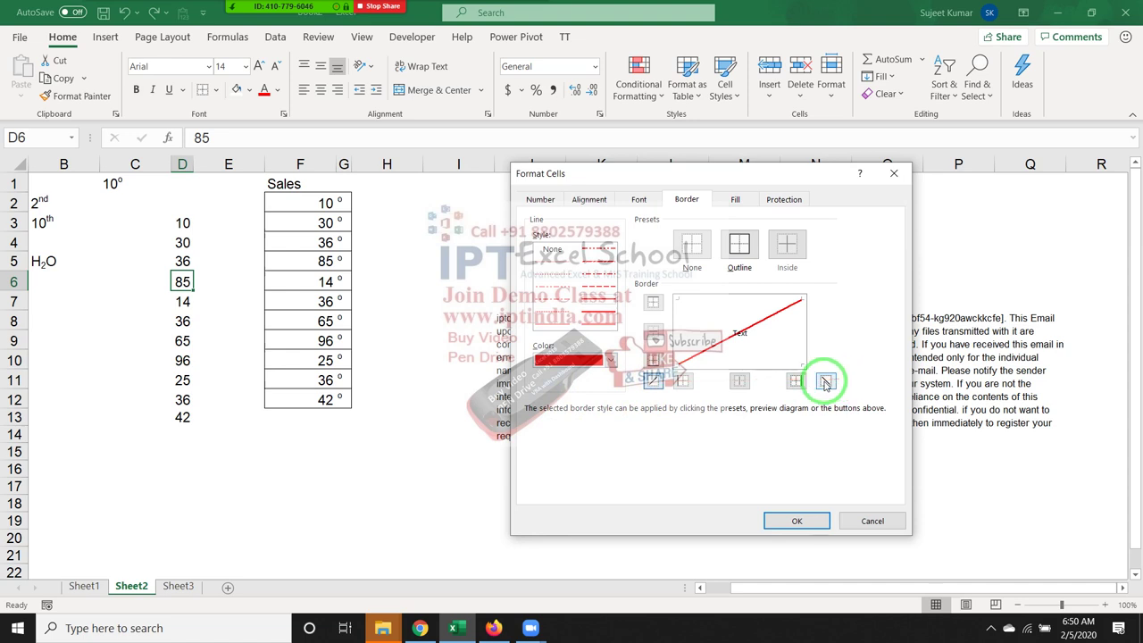
click(825, 382)
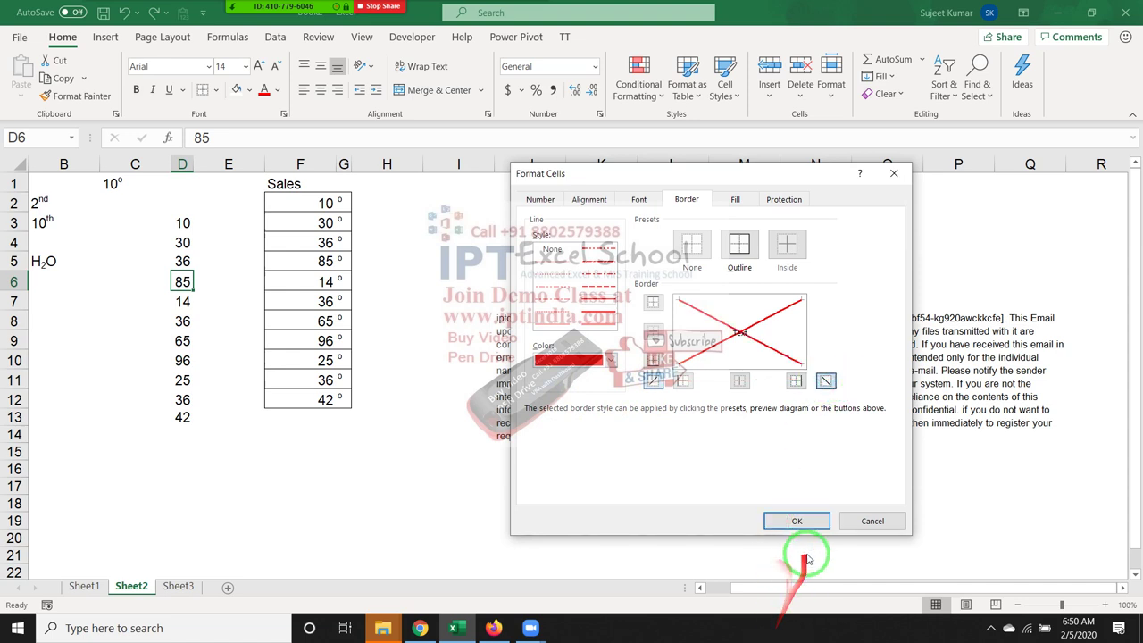
click(797, 522)
click(527, 521)
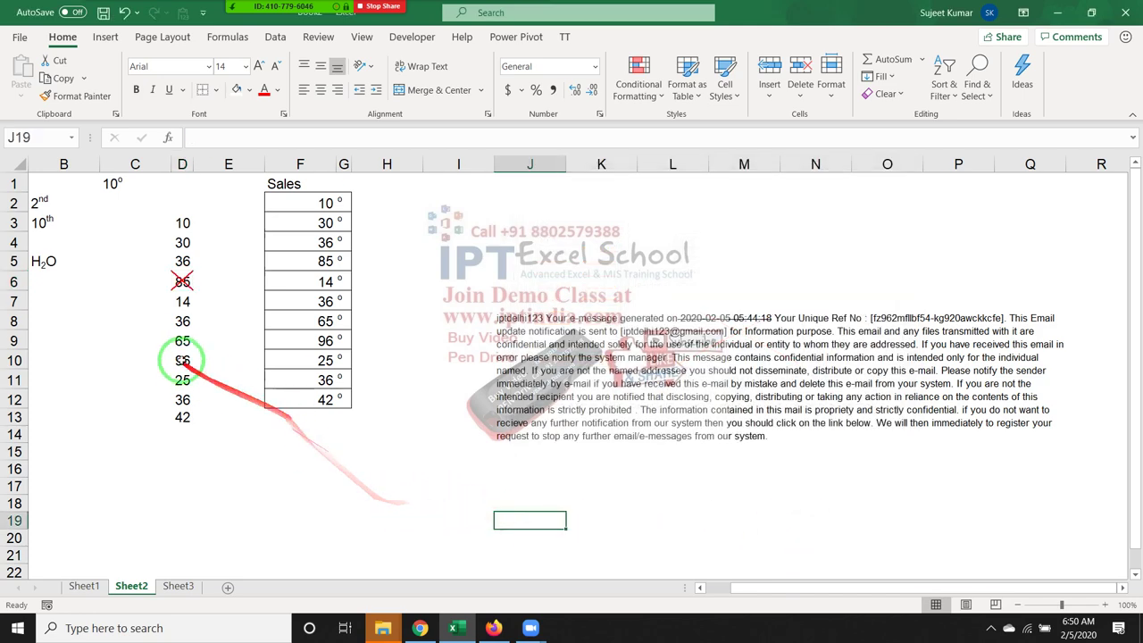
Step: Cross out the 96 in D10 and the 42 in D13 with the same red X
click(183, 359)
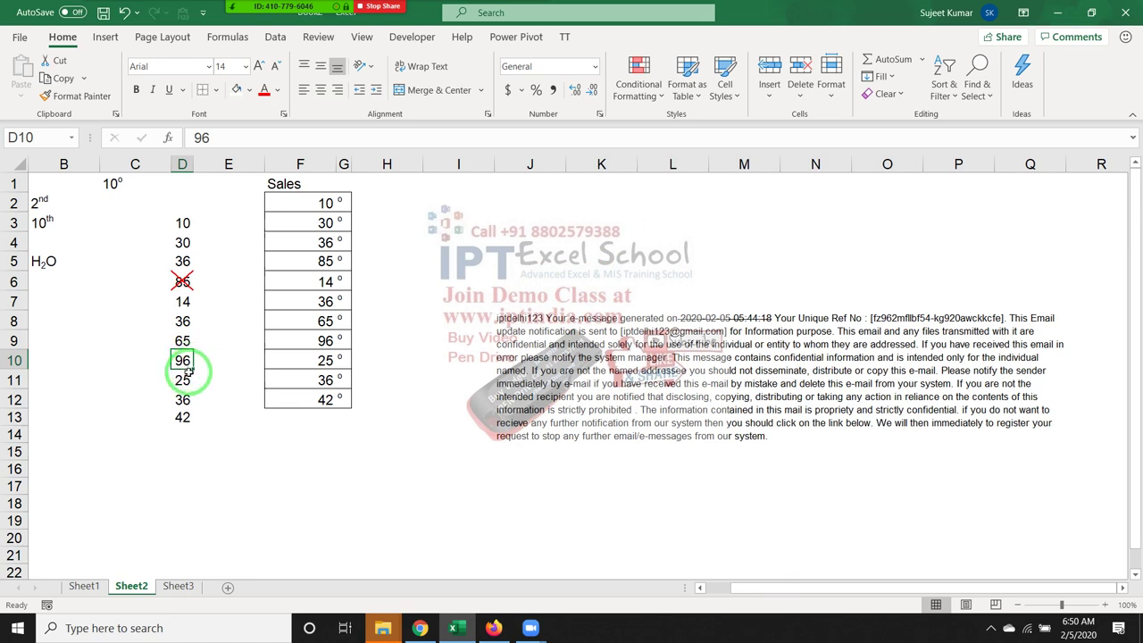
drag(173, 352, 192, 369)
drag(193, 352, 172, 369)
mouse_move(184, 394)
mouse_down()
mouse_move(193, 426)
mouse_move(171, 426)
mouse_up()
click(183, 416)
click(203, 310)
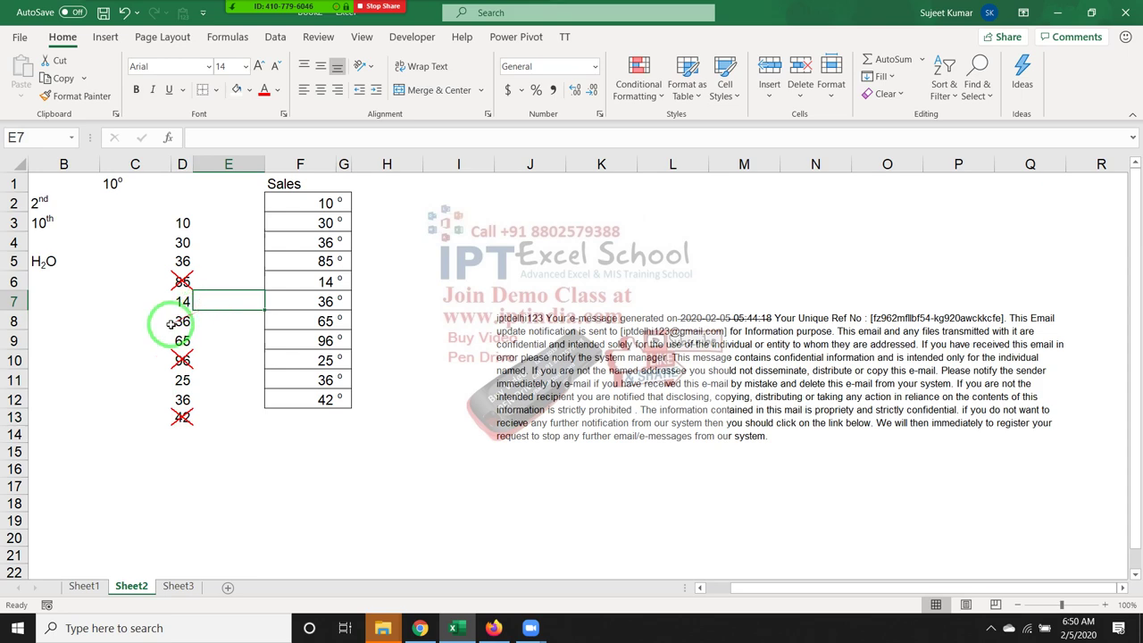
Step: Give D8 a thick green left and rising-diagonal border forming a tick
right_click(179, 321)
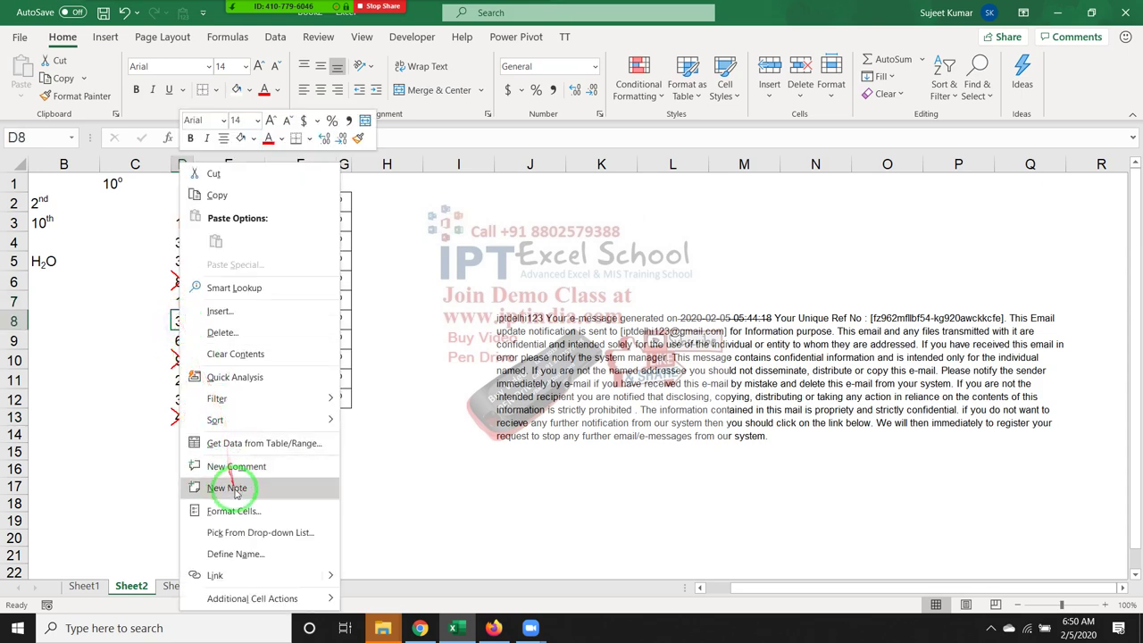
click(228, 510)
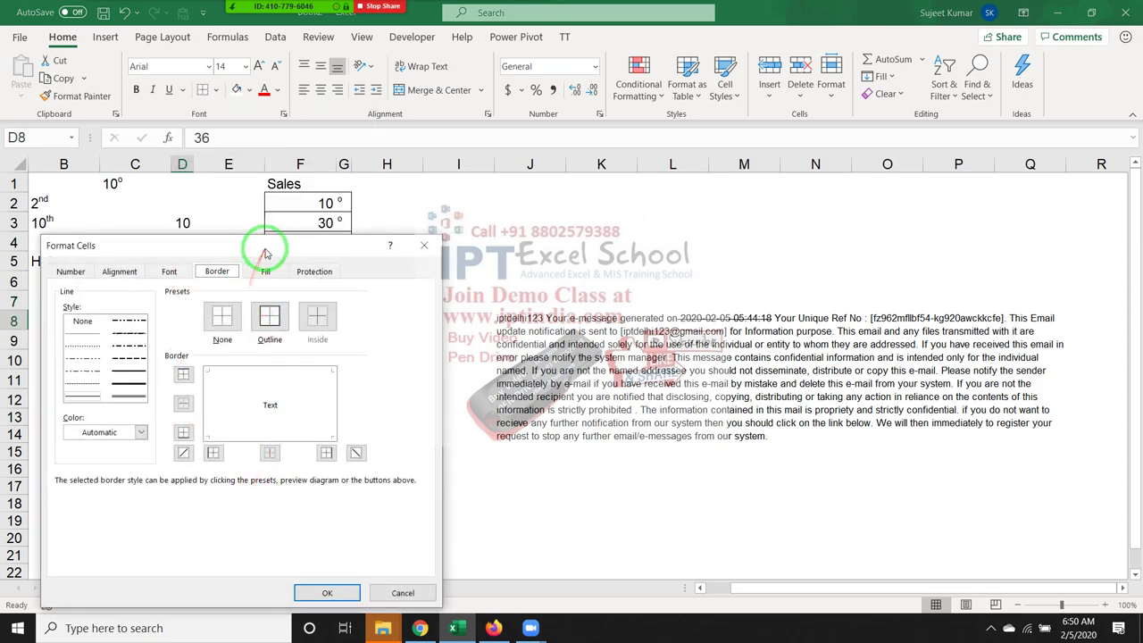
drag(268, 247, 546, 188)
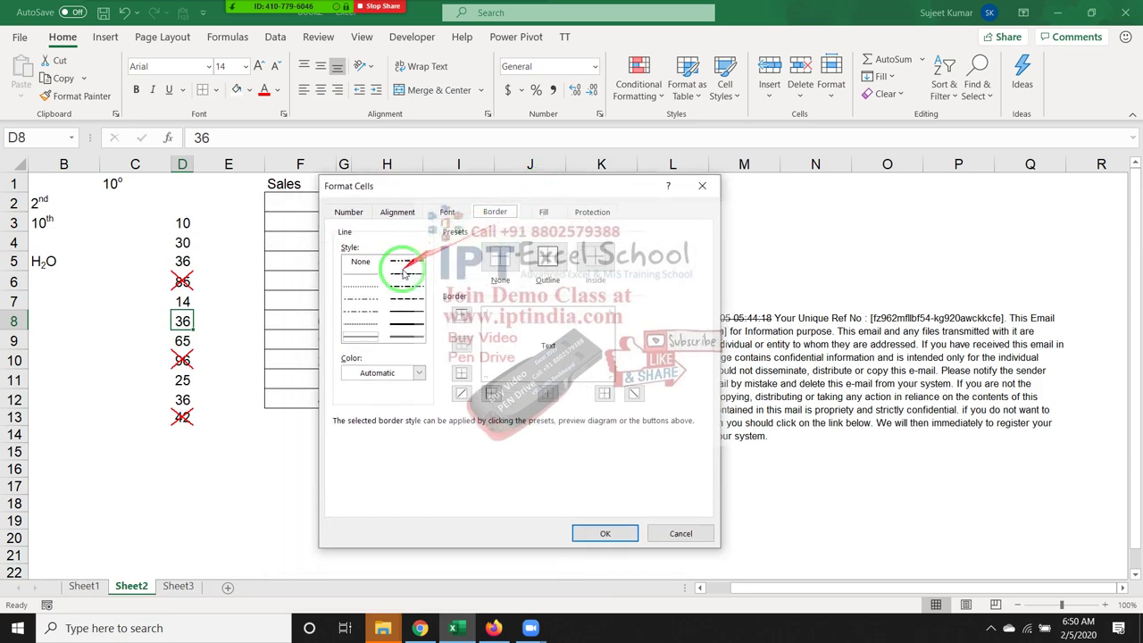
click(384, 374)
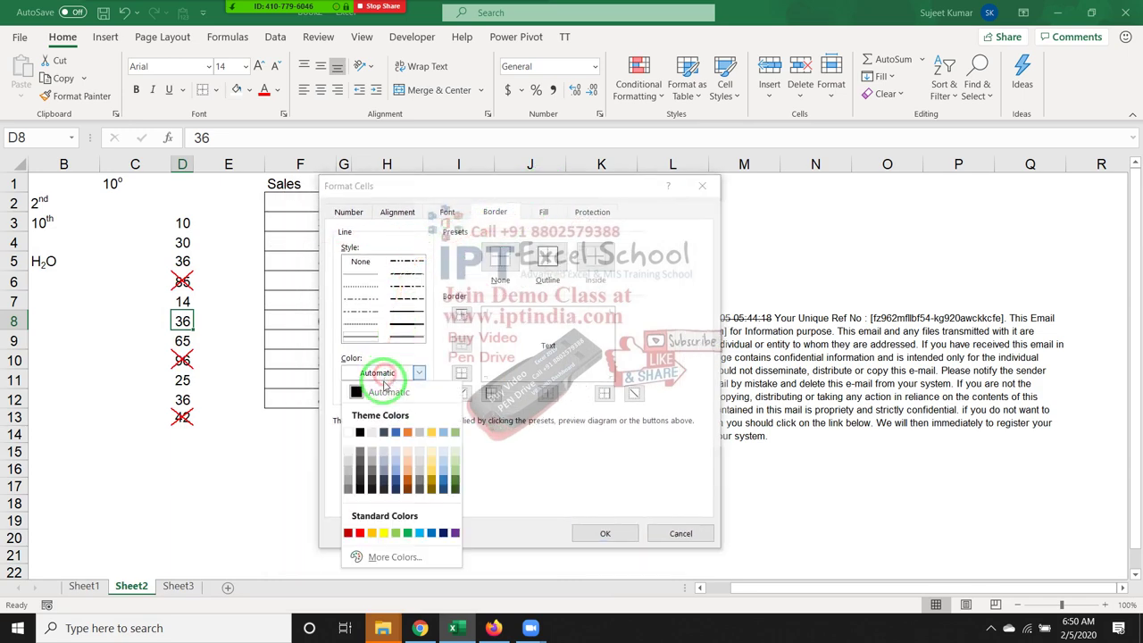
click(404, 534)
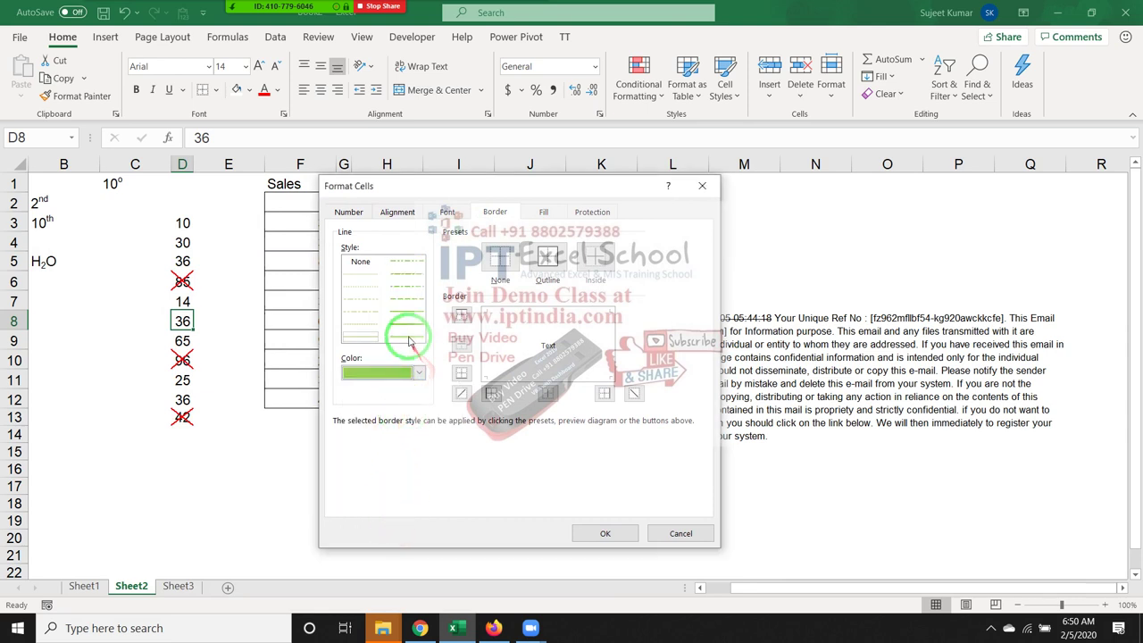
click(407, 318)
click(491, 395)
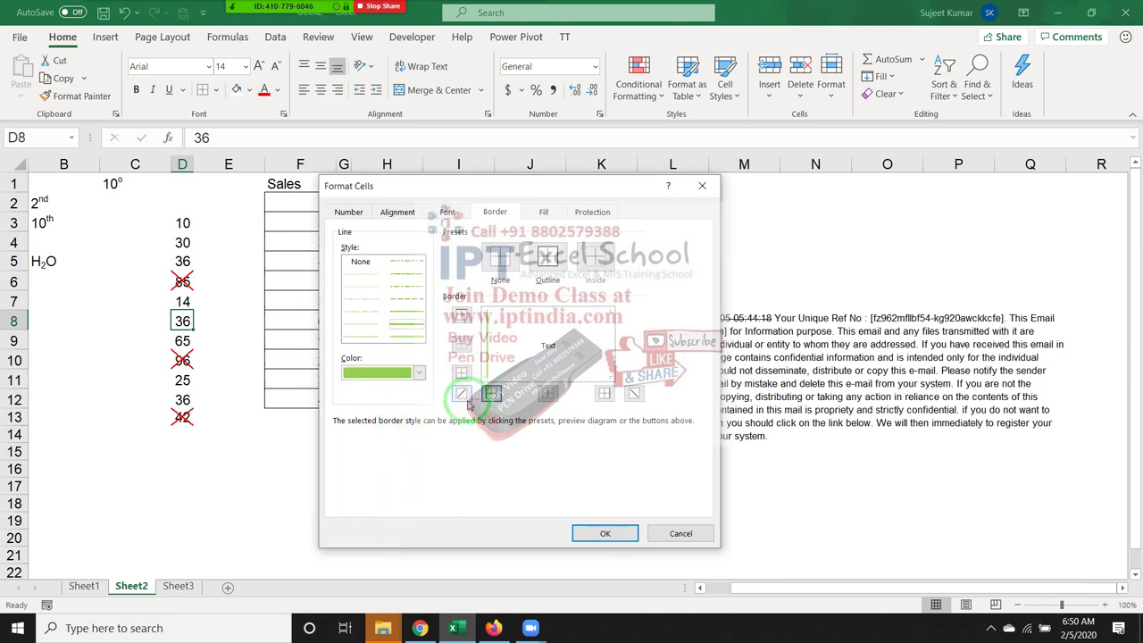
click(461, 394)
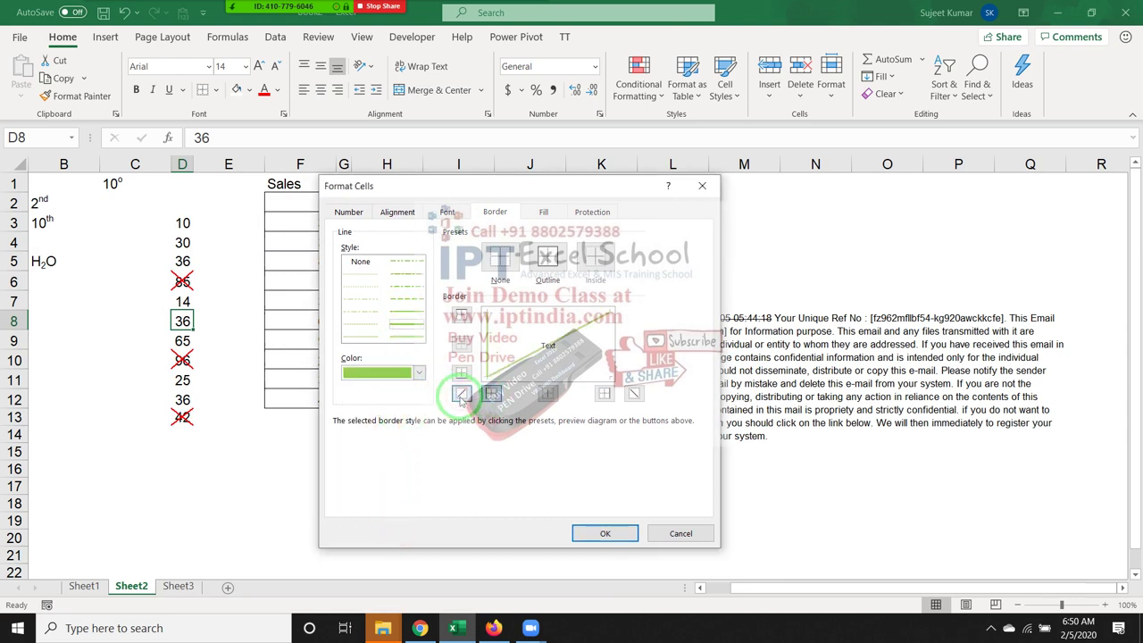
click(605, 534)
click(415, 454)
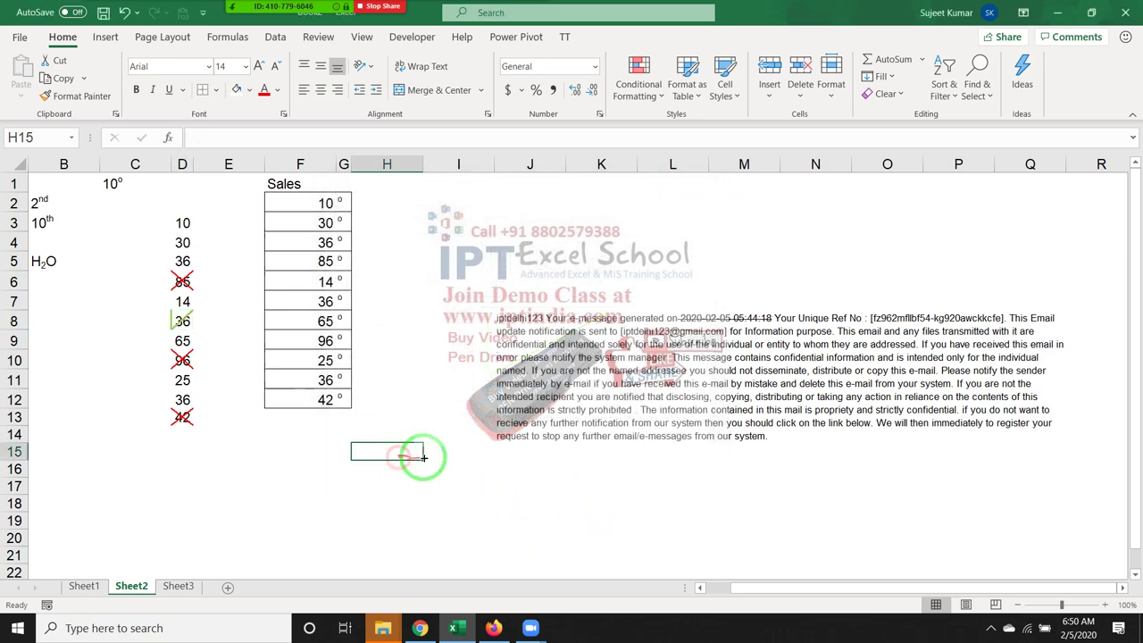
Step: Repeat the green tick on the 25 in D11 and the 30 in D4
click(185, 382)
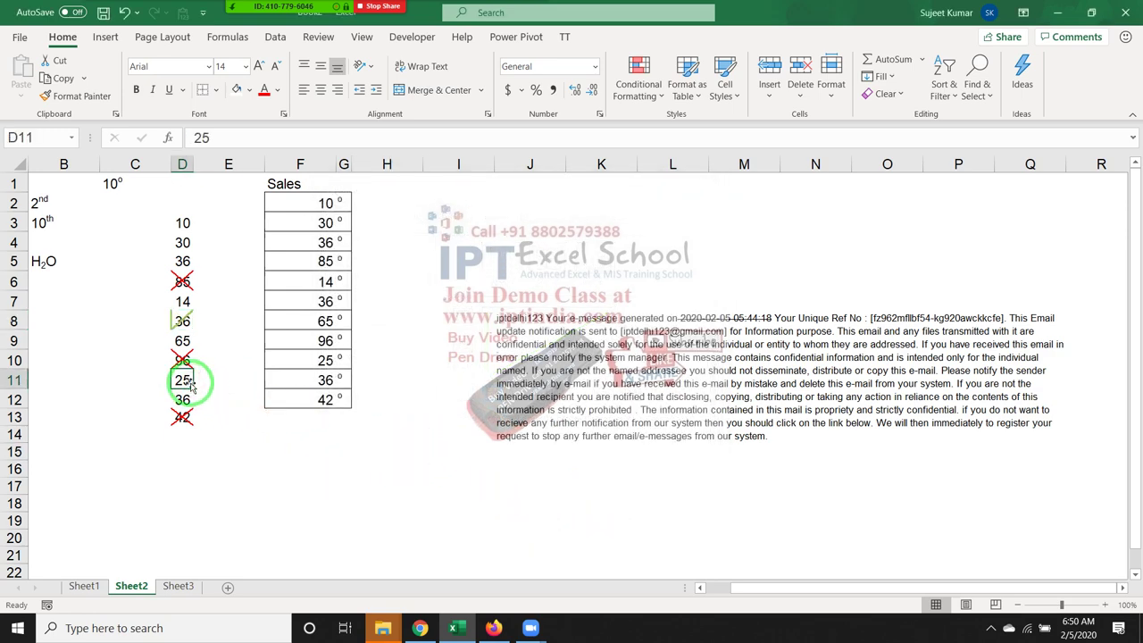
click(182, 242)
key(F4)
click(228, 339)
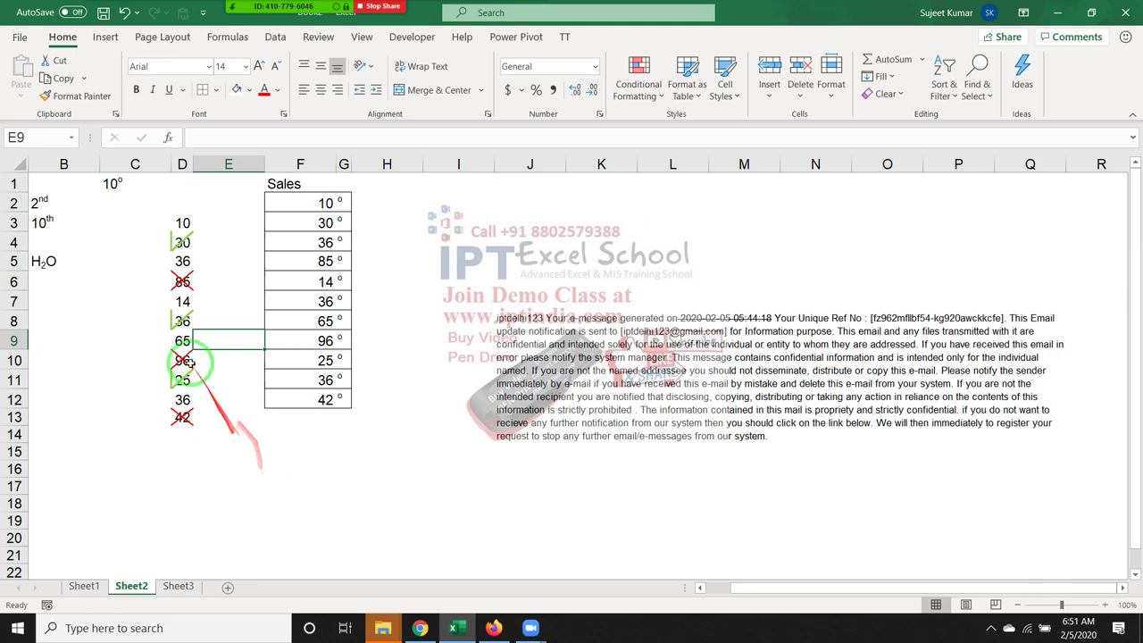
click(178, 282)
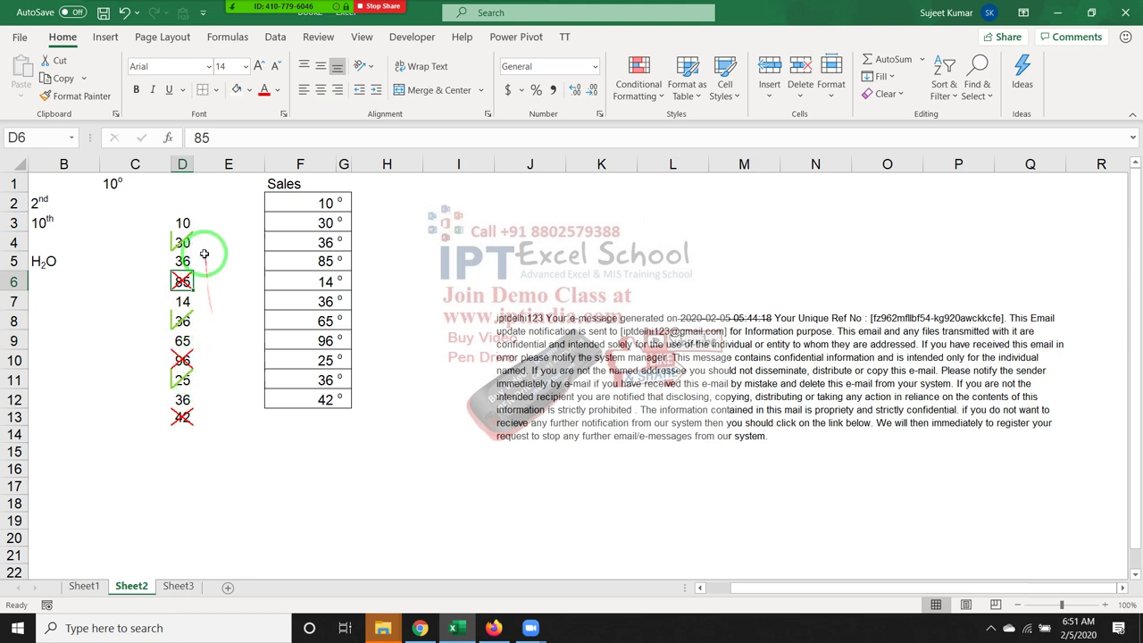
click(213, 224)
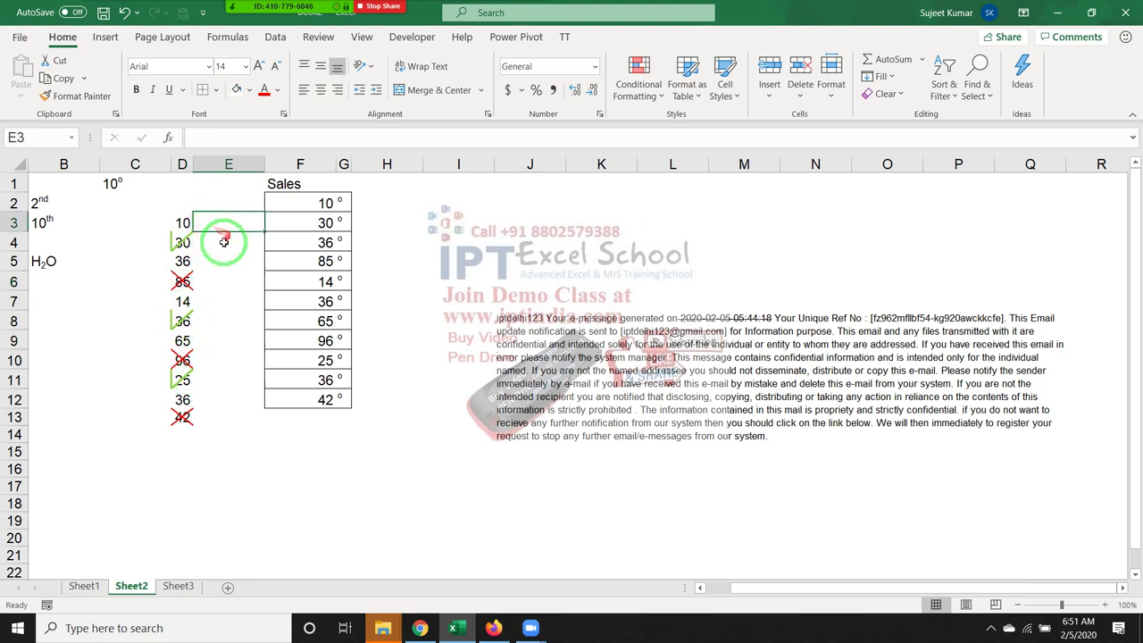
Step: Enter P in E3 and select the range E3:E13 for the attendance marks
text(P)
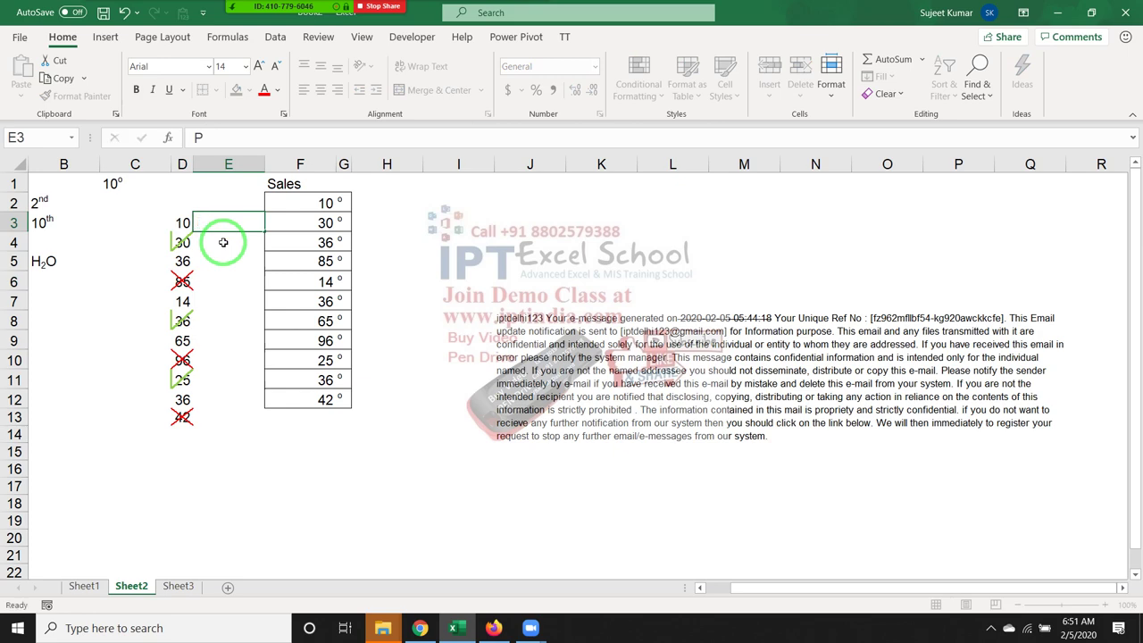
key(Return)
key(Up)
key(Up)
key(Down)
key(ctrl+Down)
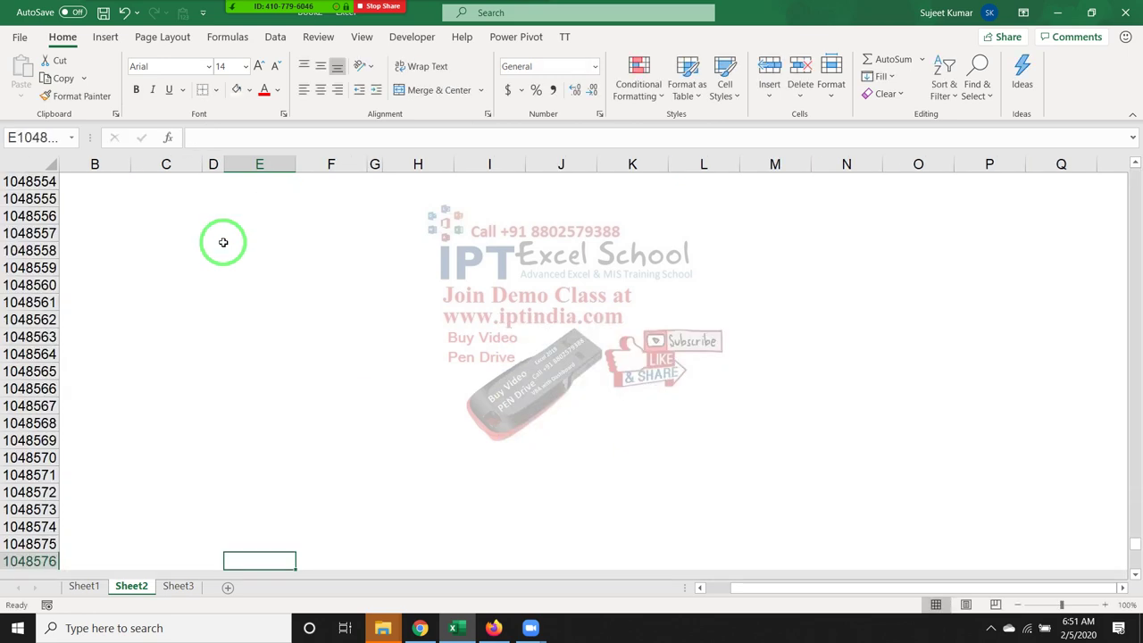
key(ctrl+Up)
key(Up)
key(Up)
key(Down)
key(Down)
key(Down)
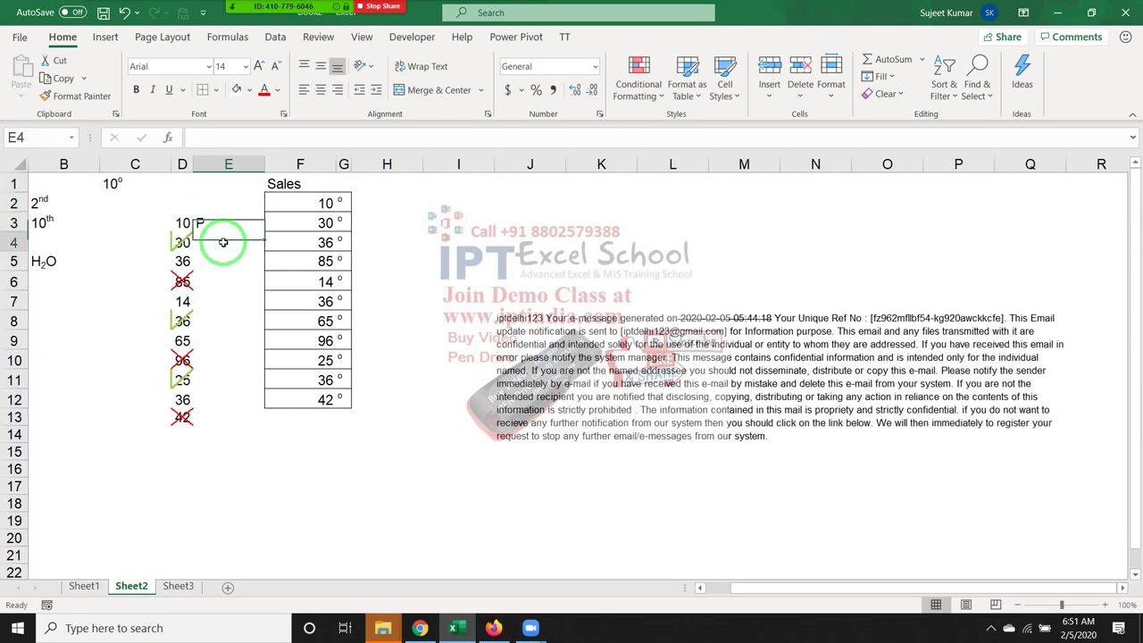
key(shift+Down)
key(Up)
key(shift+Down)
key(shift+Down)
key(shift+Down)
key(shift+Down)
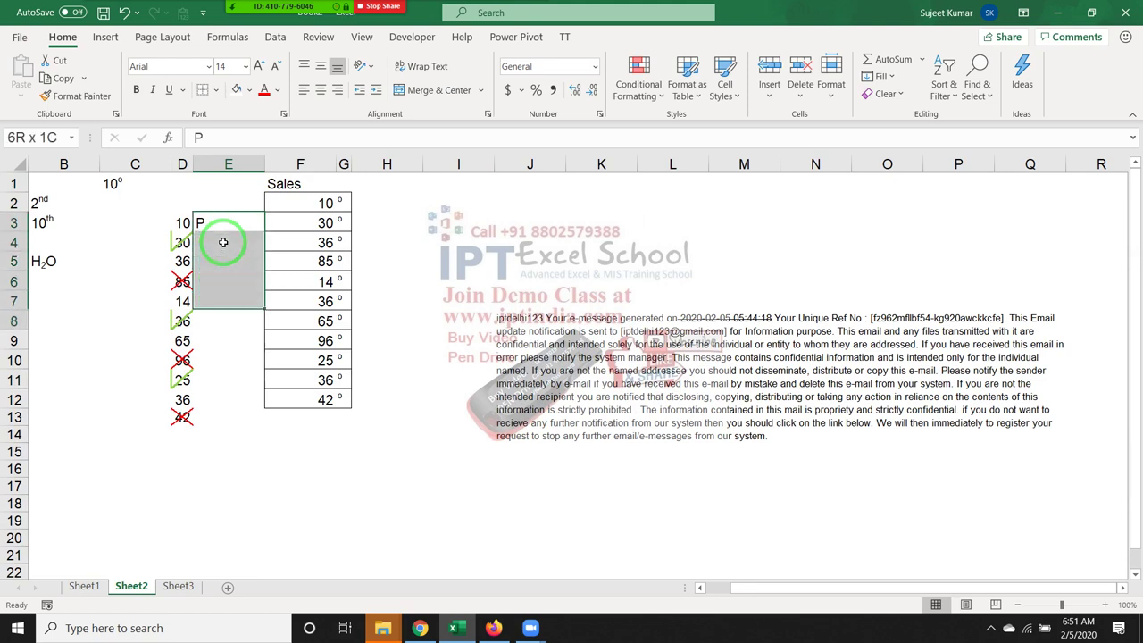
key(shift+Down)
key(shift+Down)
key(shift+Down)
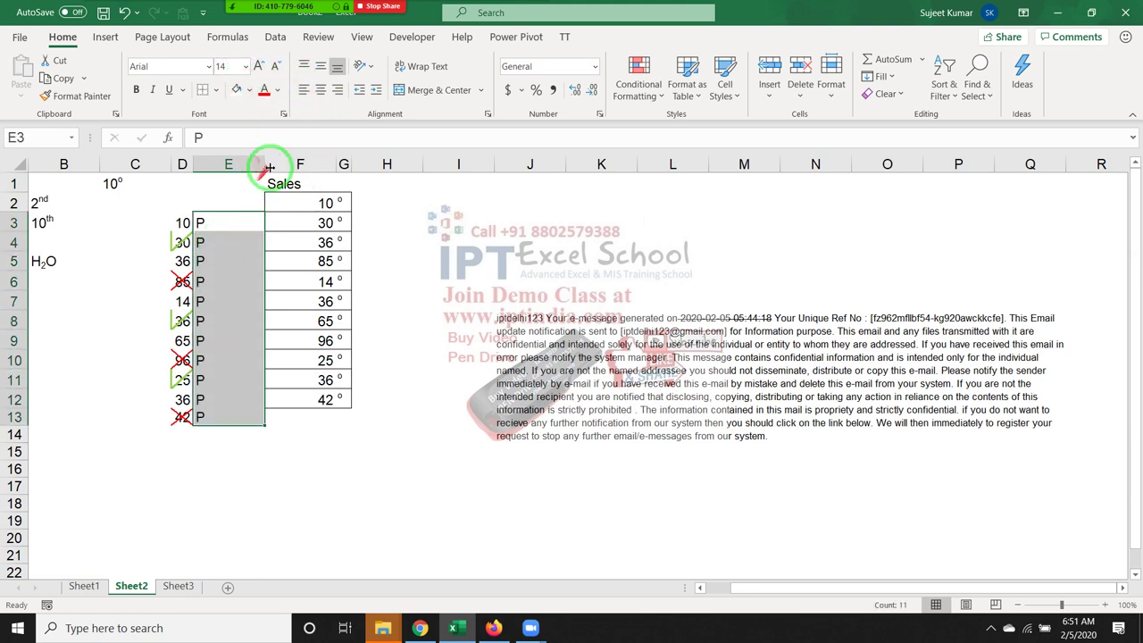
Step: Apply the Wingdings 2 font to E3:E13 so the P entries show as check marks
click(211, 68)
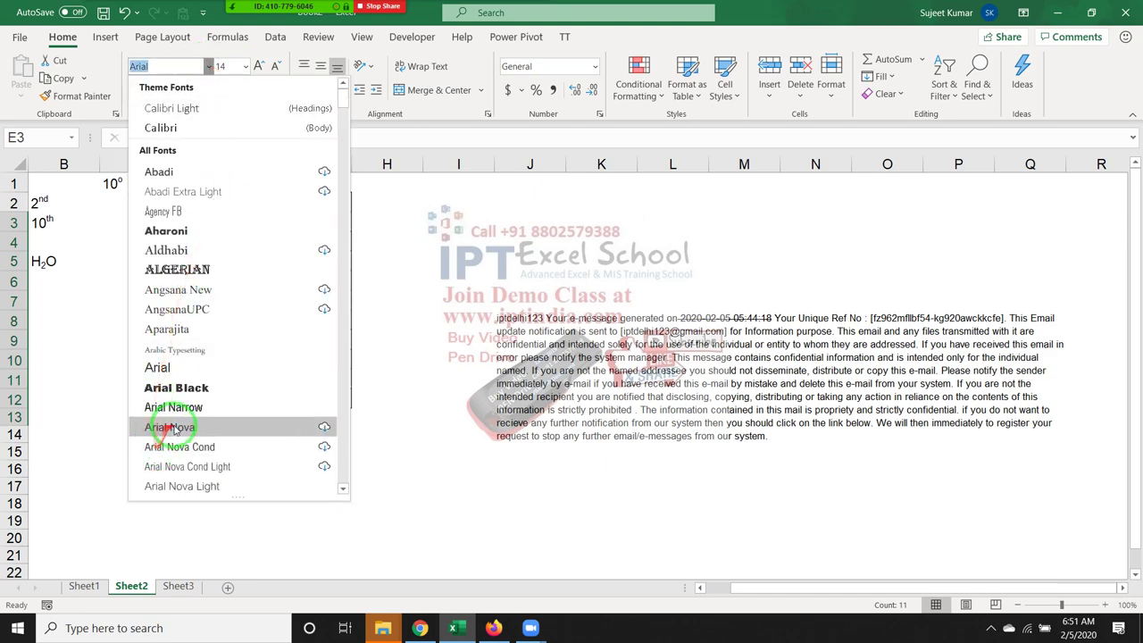
scroll(193, 255, down, 1)
scroll(173, 292, down, 2)
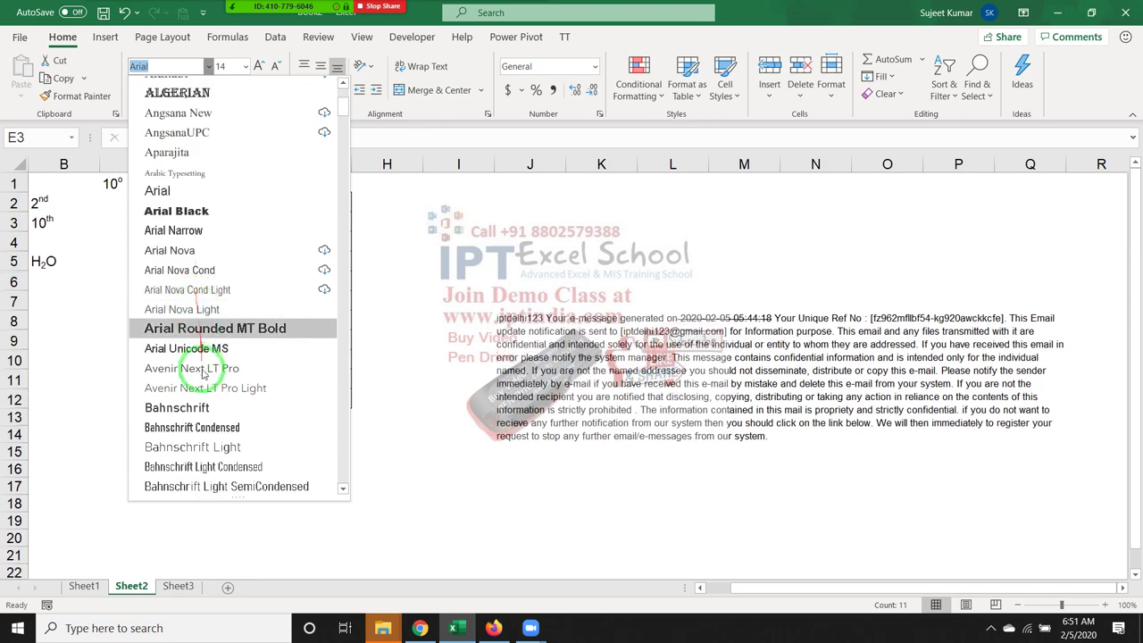
scroll(204, 370, down, 3)
scroll(205, 396, down, 1)
scroll(204, 386, down, 3)
scroll(192, 387, down, 5)
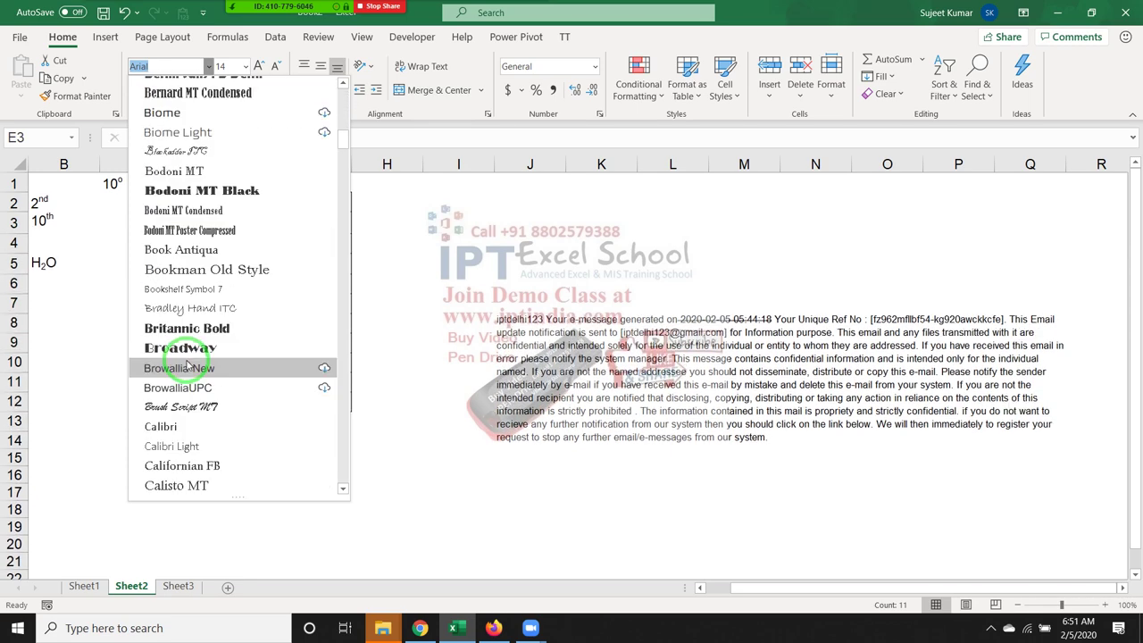
scroll(185, 386, down, 3)
scroll(187, 386, down, 5)
scroll(187, 385, down, 4)
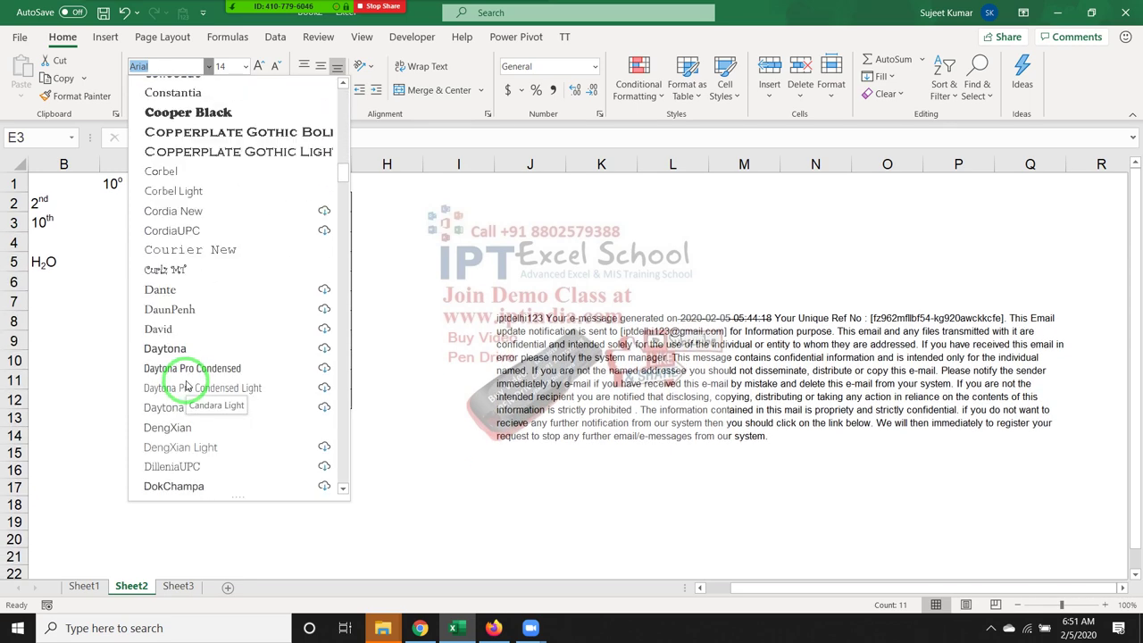
scroll(187, 386, down, 3)
scroll(187, 386, down, 4)
scroll(187, 386, down, 2)
scroll(186, 386, down, 4)
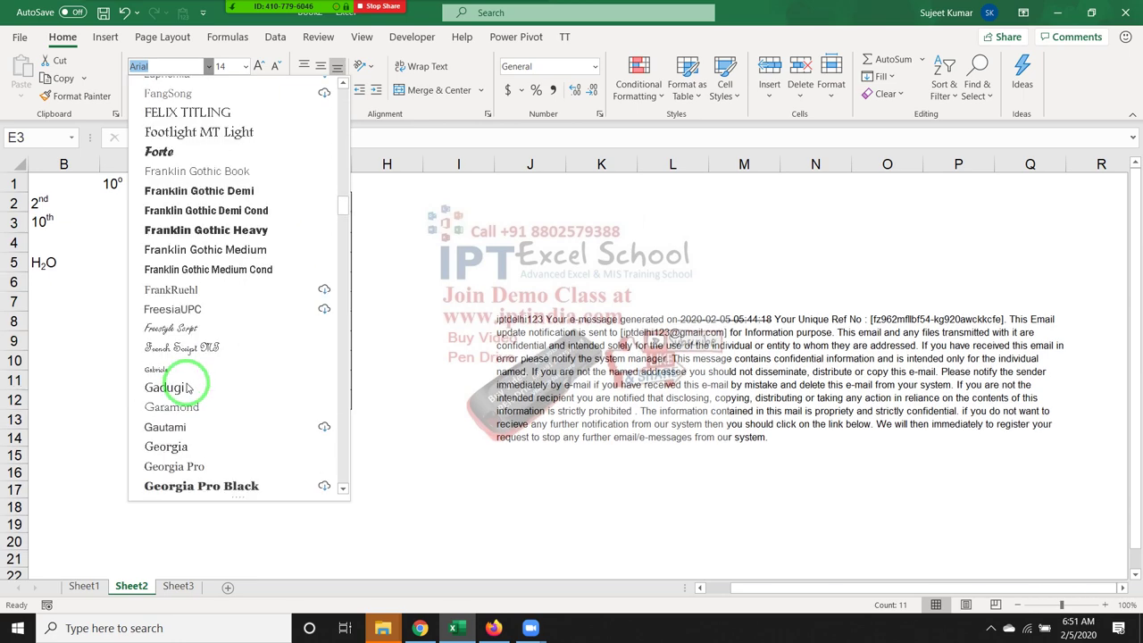
scroll(186, 385, down, 3)
scroll(186, 387, down, 2)
scroll(187, 387, down, 2)
scroll(186, 387, down, 4)
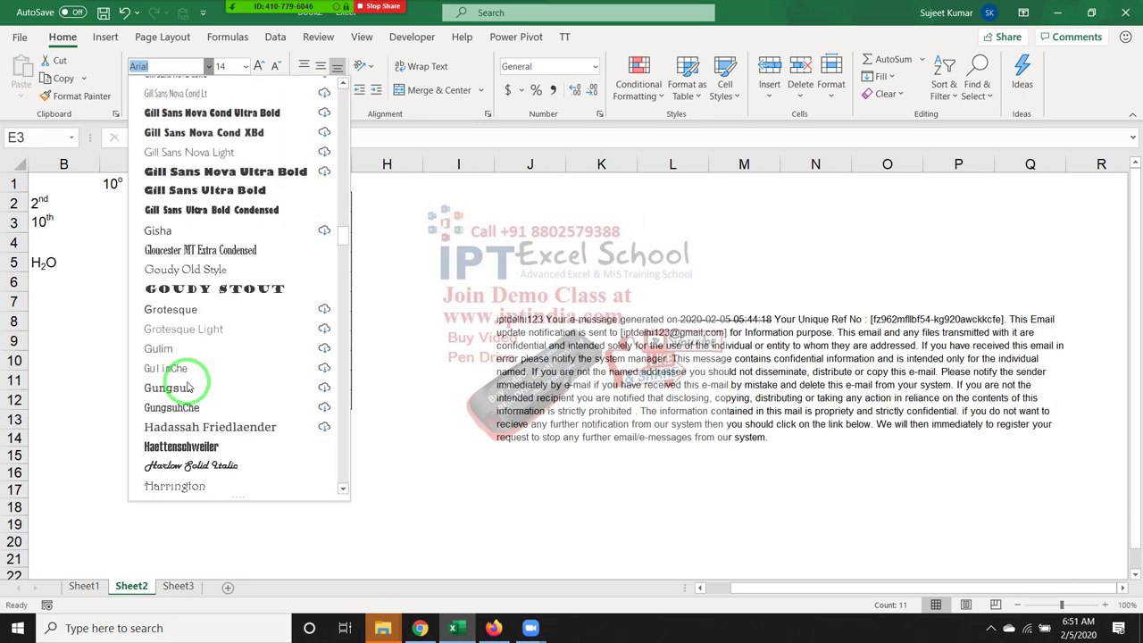
scroll(187, 386, down, 4)
scroll(188, 386, down, 3)
scroll(188, 387, down, 15)
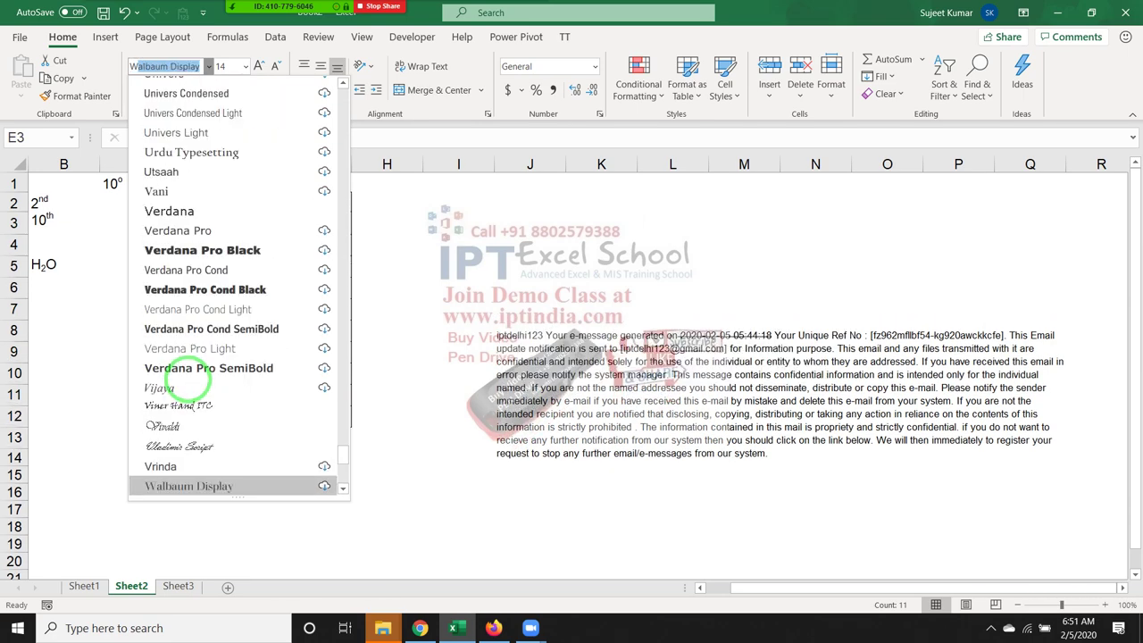
scroll(179, 393, down, 4)
scroll(204, 438, down, 2)
scroll(205, 445, up, 2)
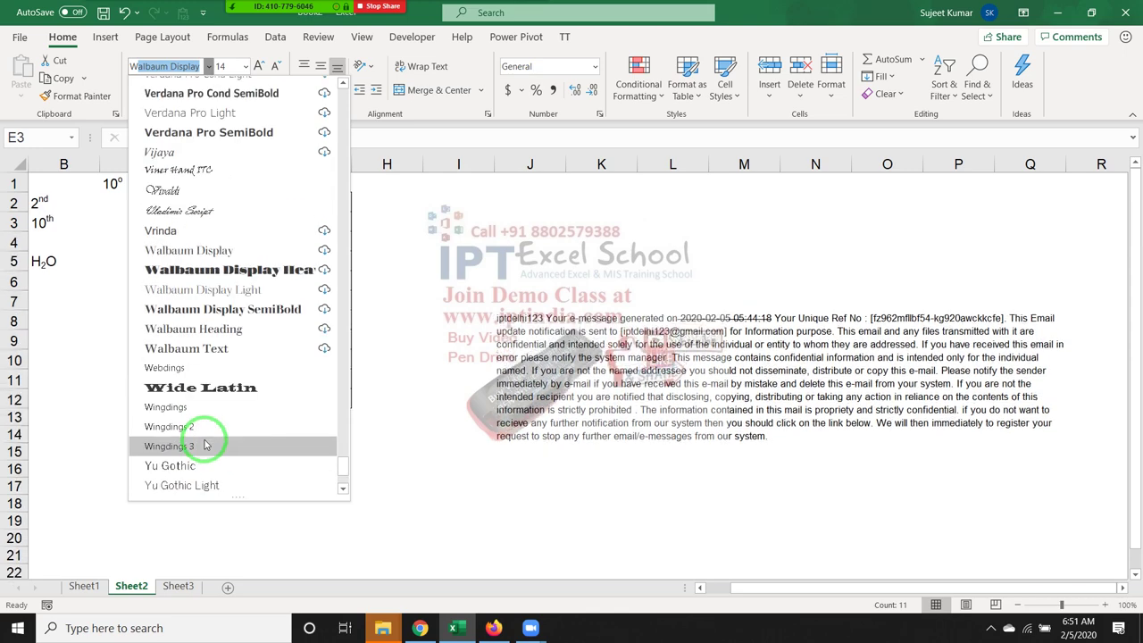
scroll(205, 445, up, 1)
scroll(205, 442, down, 1)
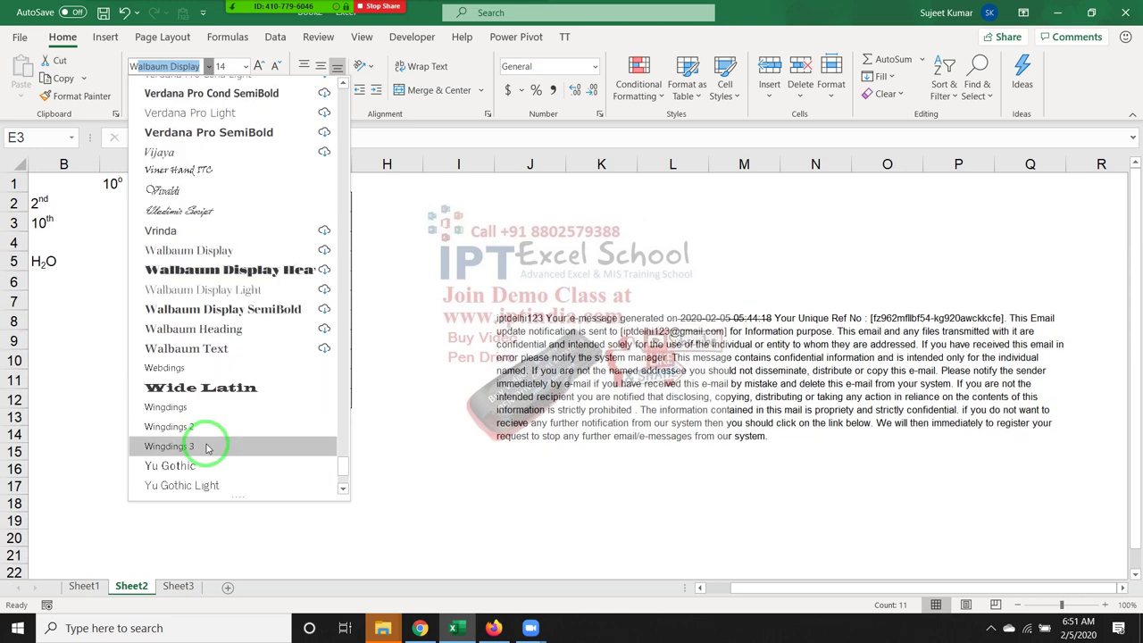
click(208, 434)
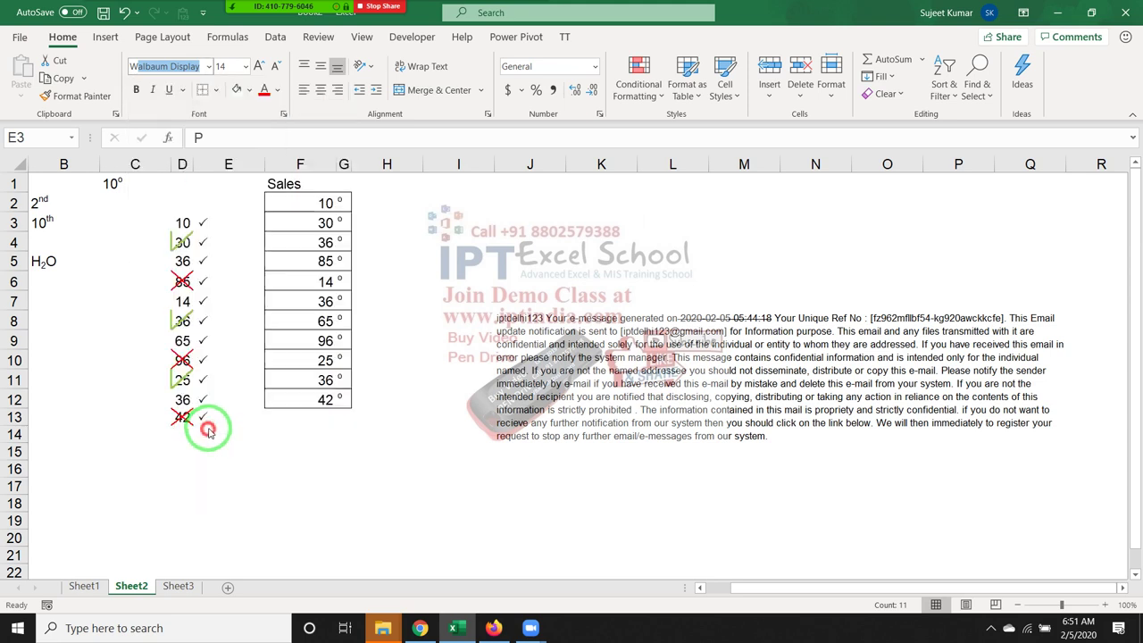
Step: Check E7's content, then type O to turn its tick into a cross
click(215, 241)
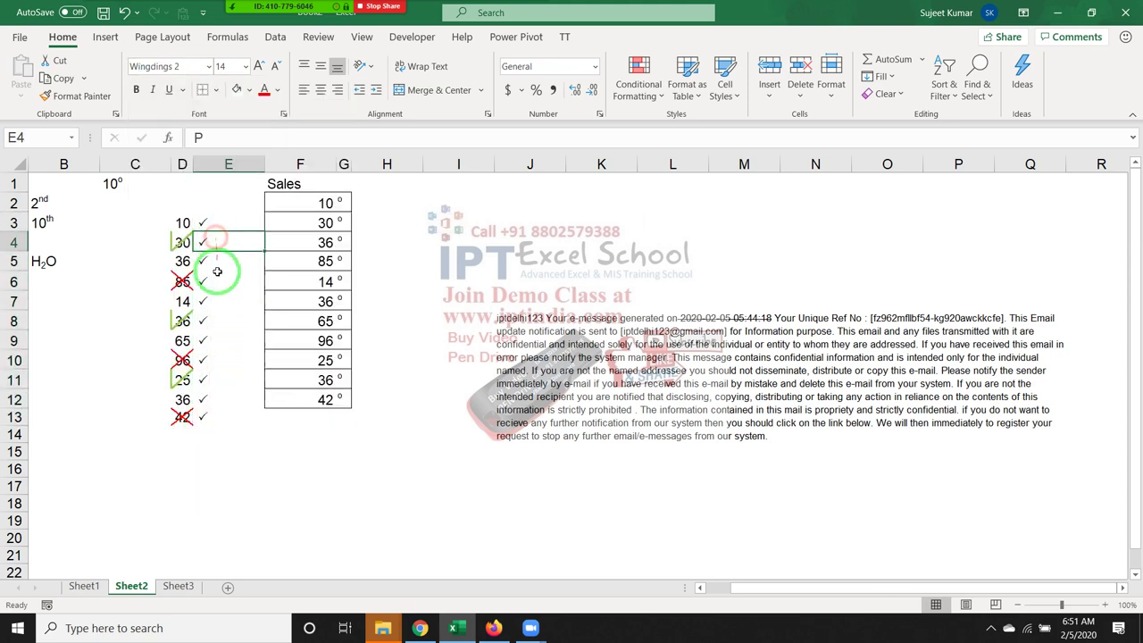
click(219, 282)
click(219, 301)
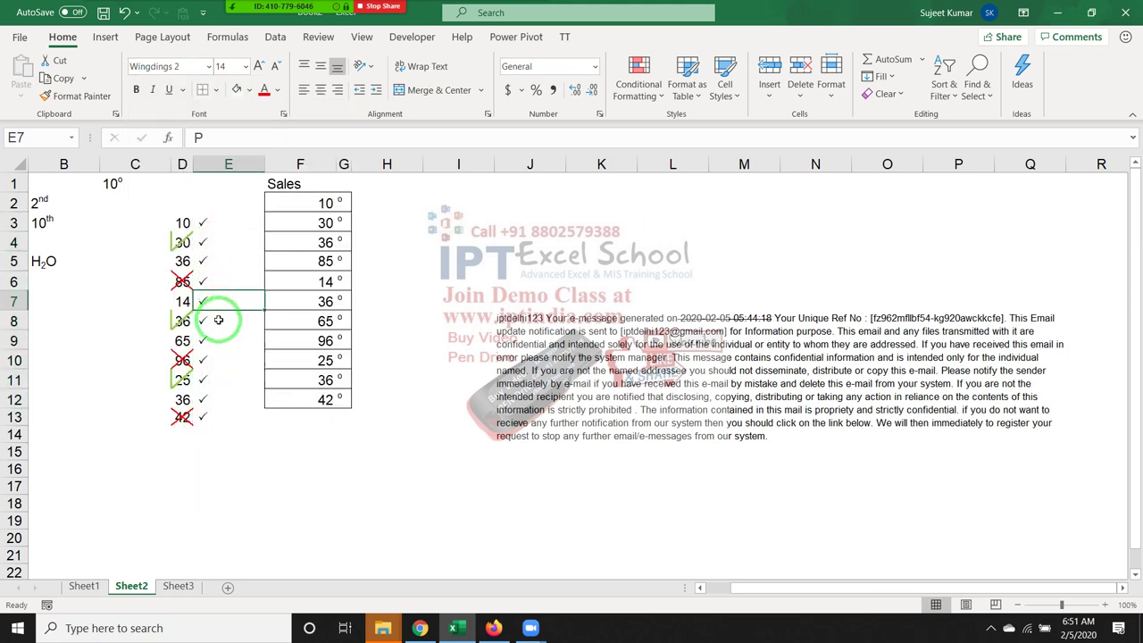
click(167, 134)
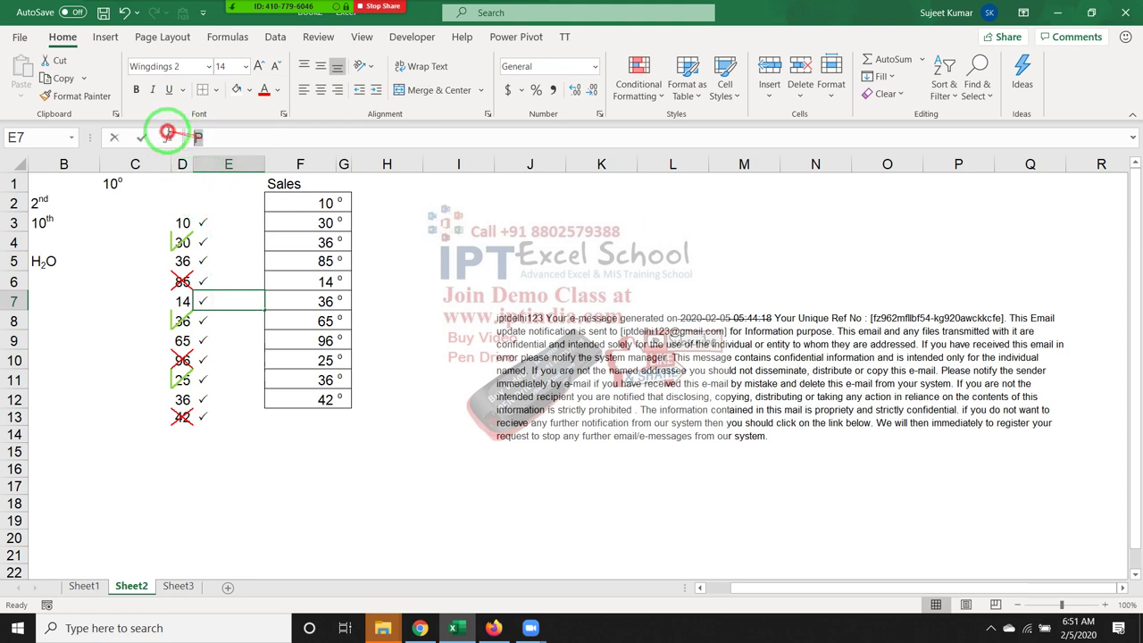
drag(167, 134, 151, 152)
click(145, 139)
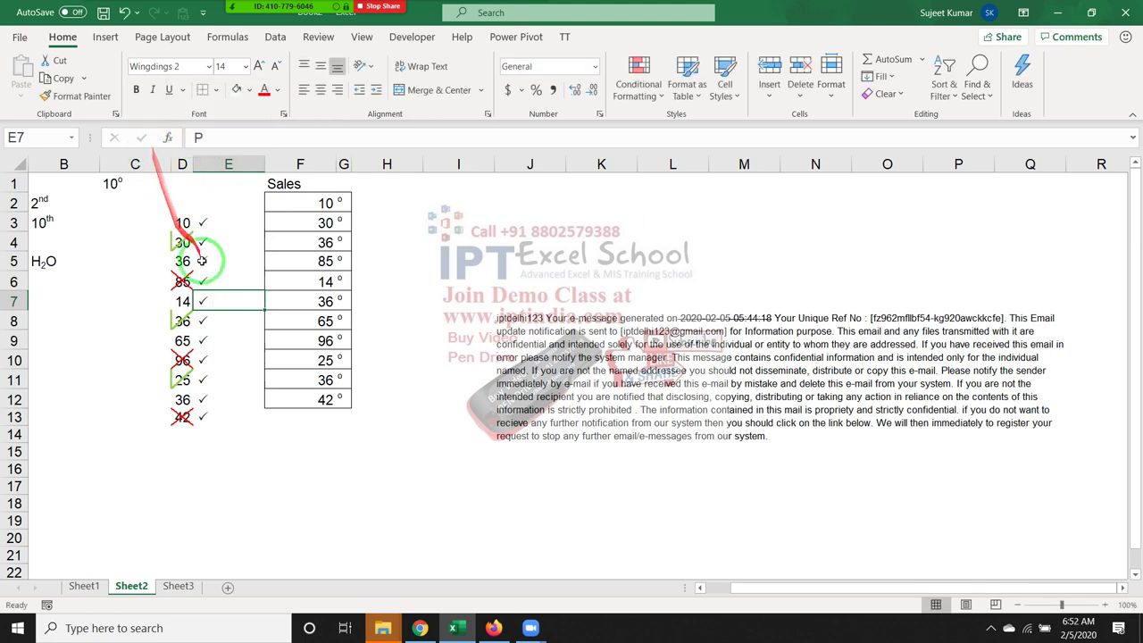
drag(205, 275, 209, 346)
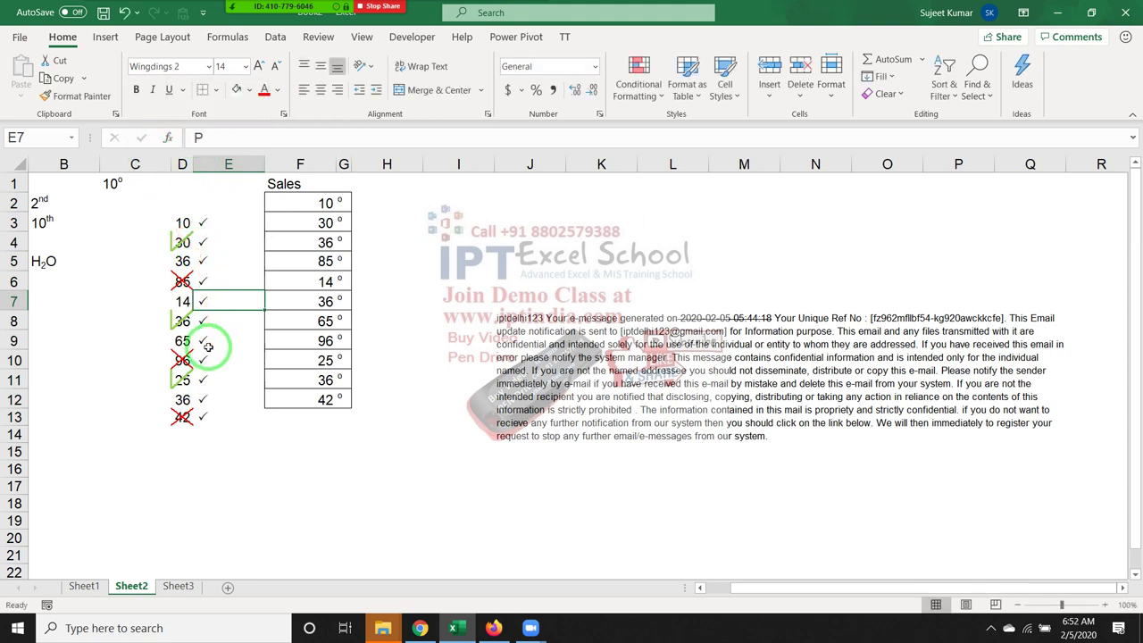
text(O)
Step: Type O in E9 and E12 to make crosses, then select E3:E13
click(208, 347)
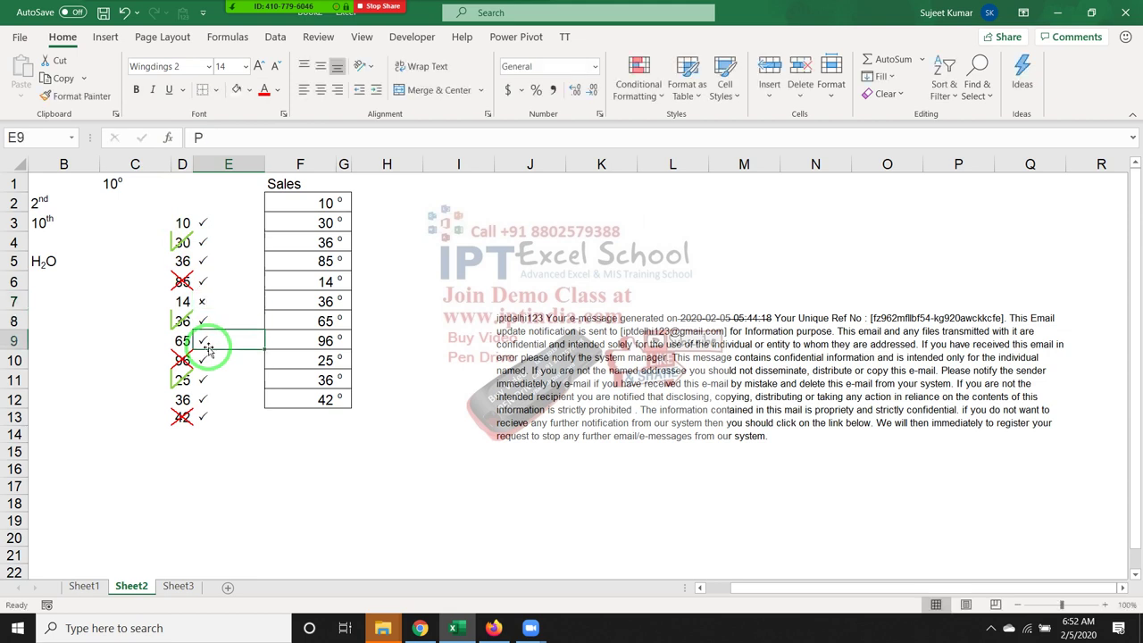
text(O)
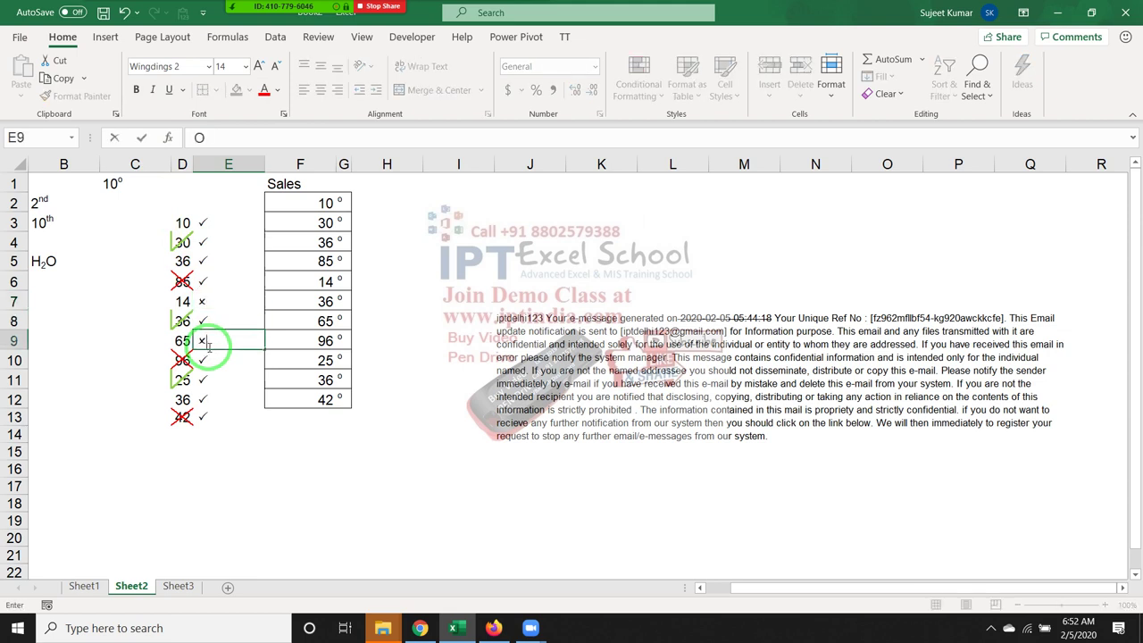
key(Return)
key(Down)
key(Down)
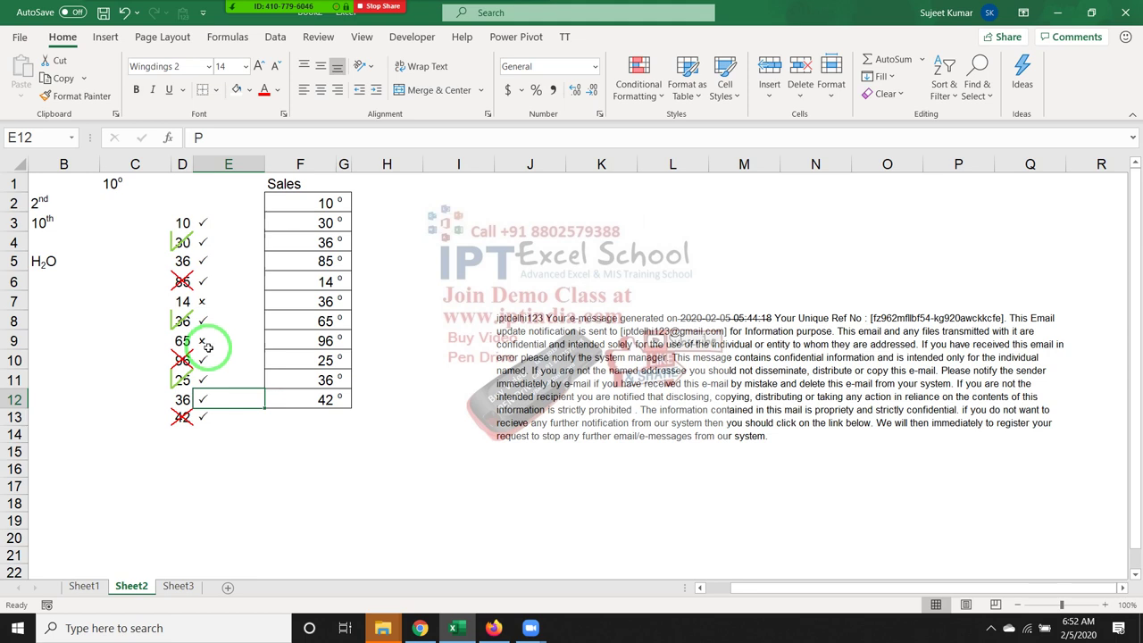
text(O)
key(Up)
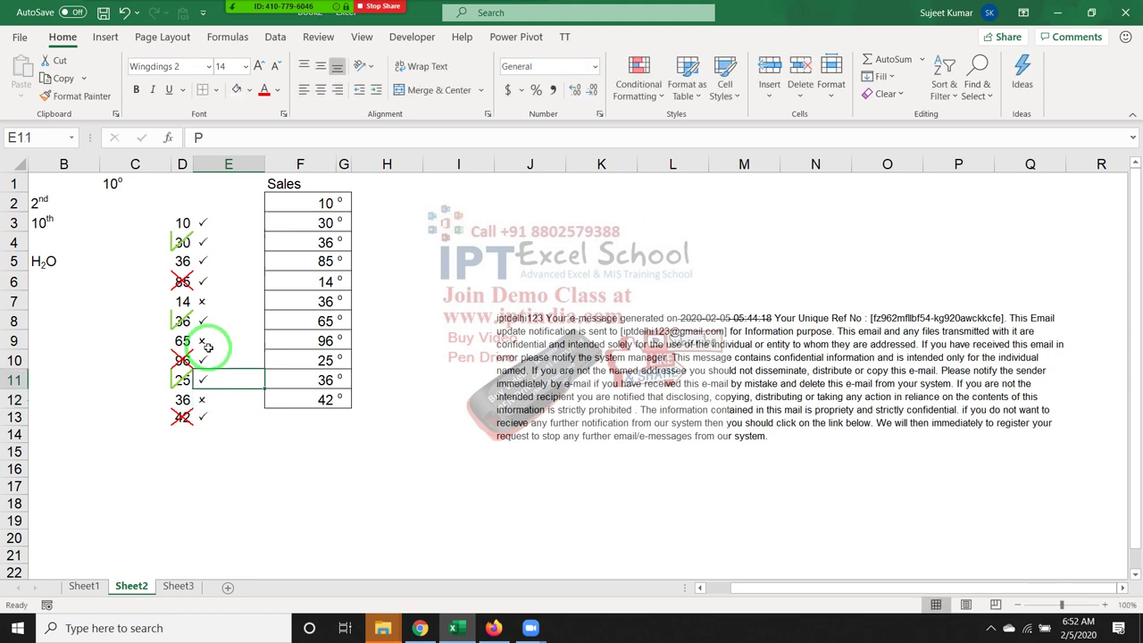
key(Up)
key(Up)
key(Up)
key(Up)
key(Up)
key(Up)
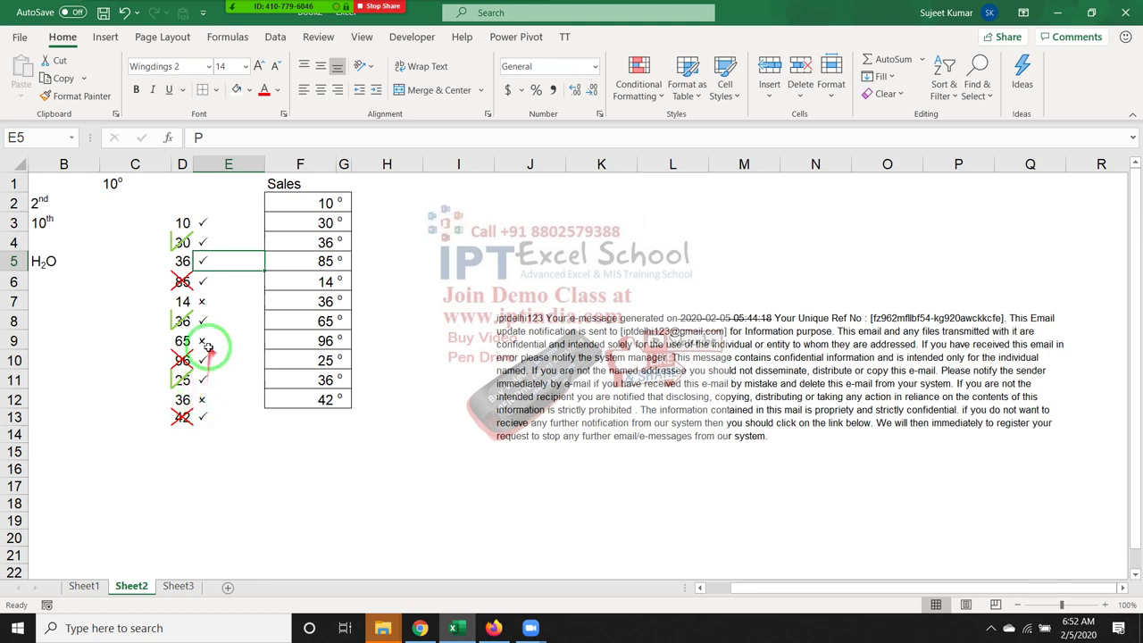
click(202, 378)
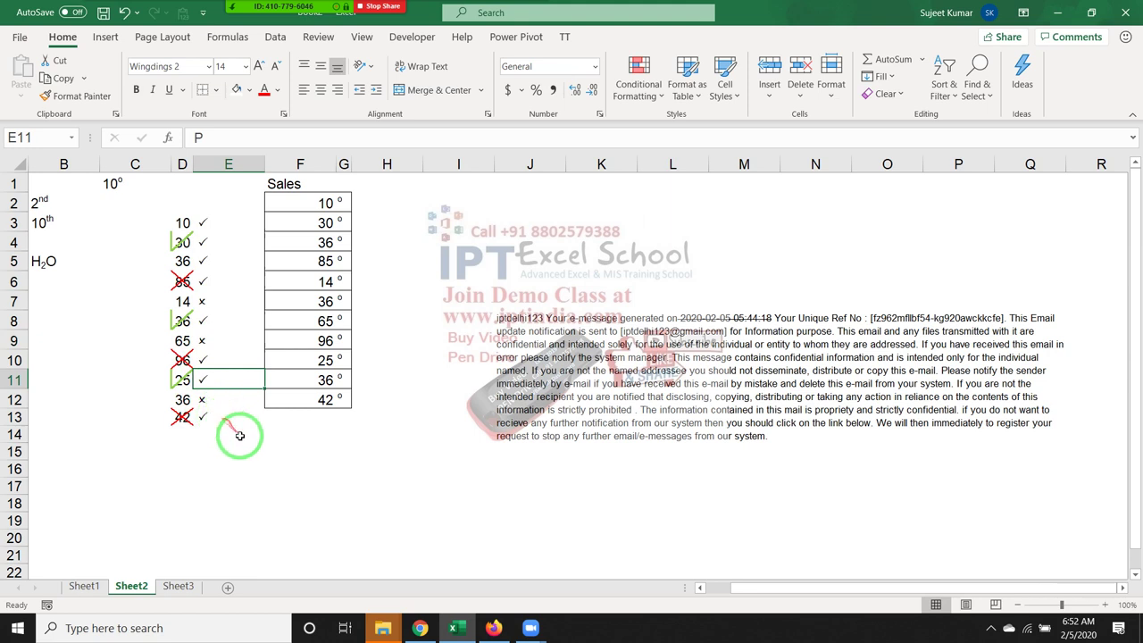
mouse_move(229, 223)
mouse_down()
mouse_move(194, 332)
mouse_move(190, 430)
mouse_up()
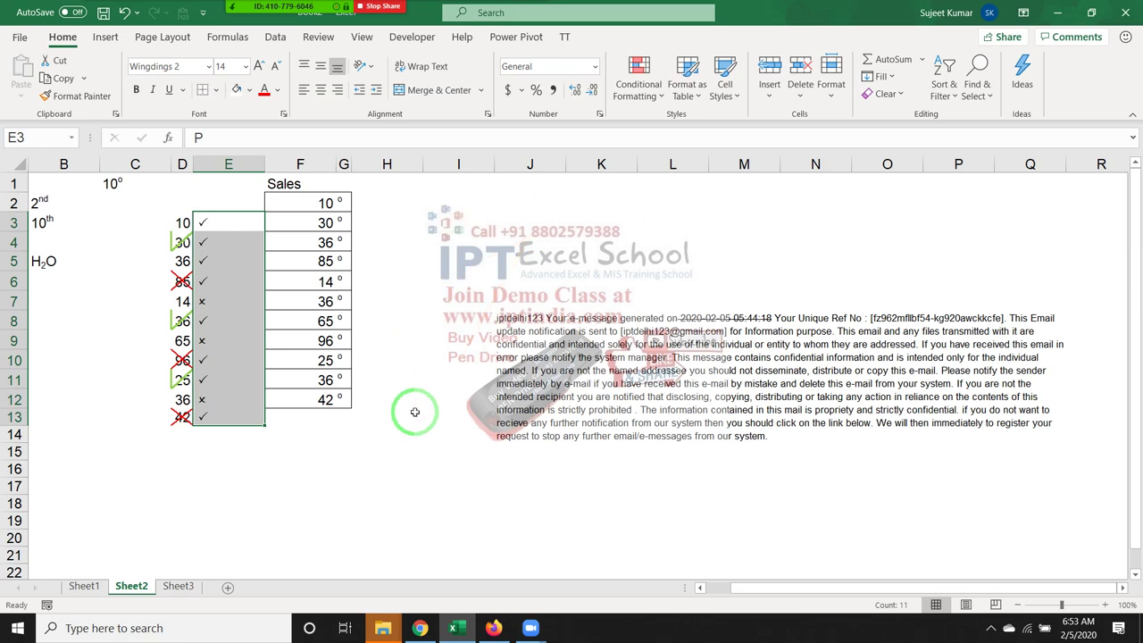
Step: Scroll down and enter the letter J in cell D19
scroll(204, 459, down, 2)
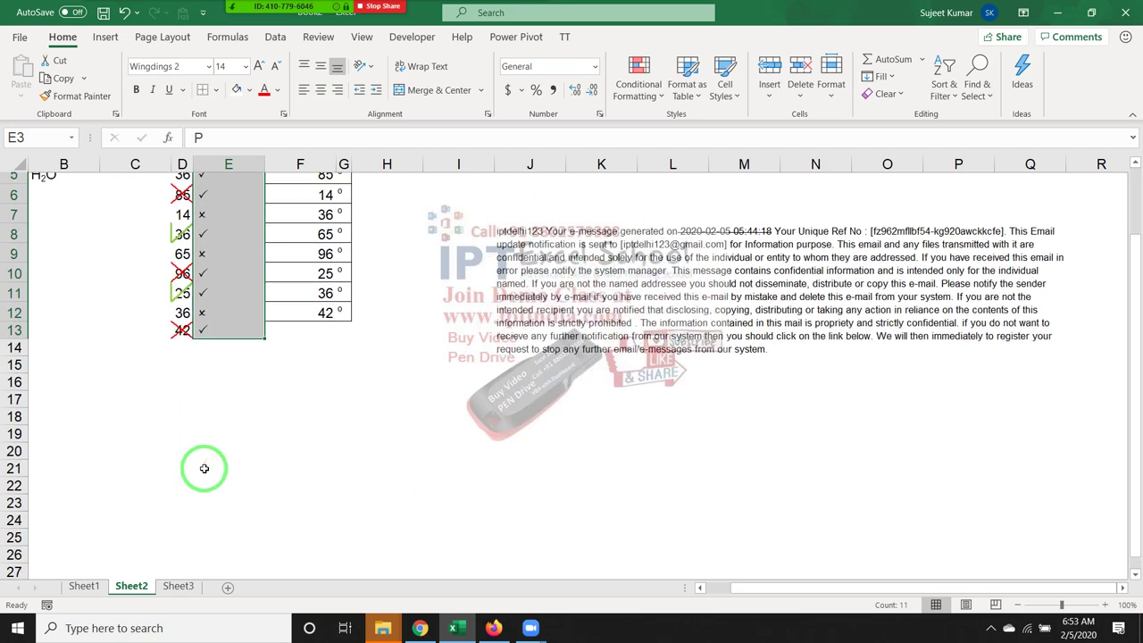
click(179, 409)
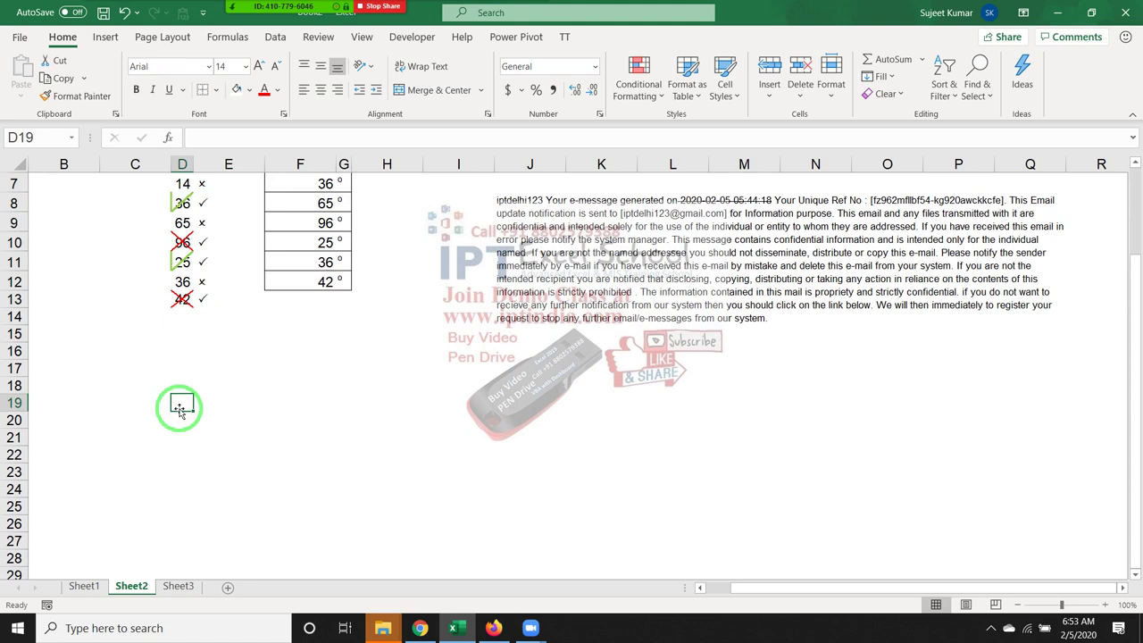
text(J)
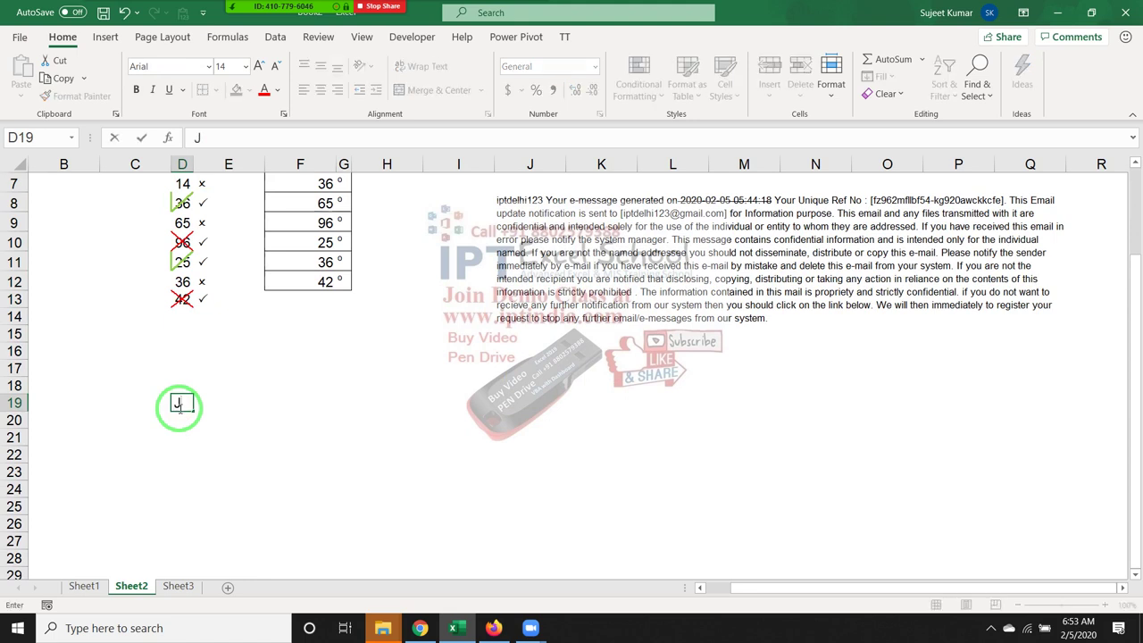
key(Return)
click(182, 404)
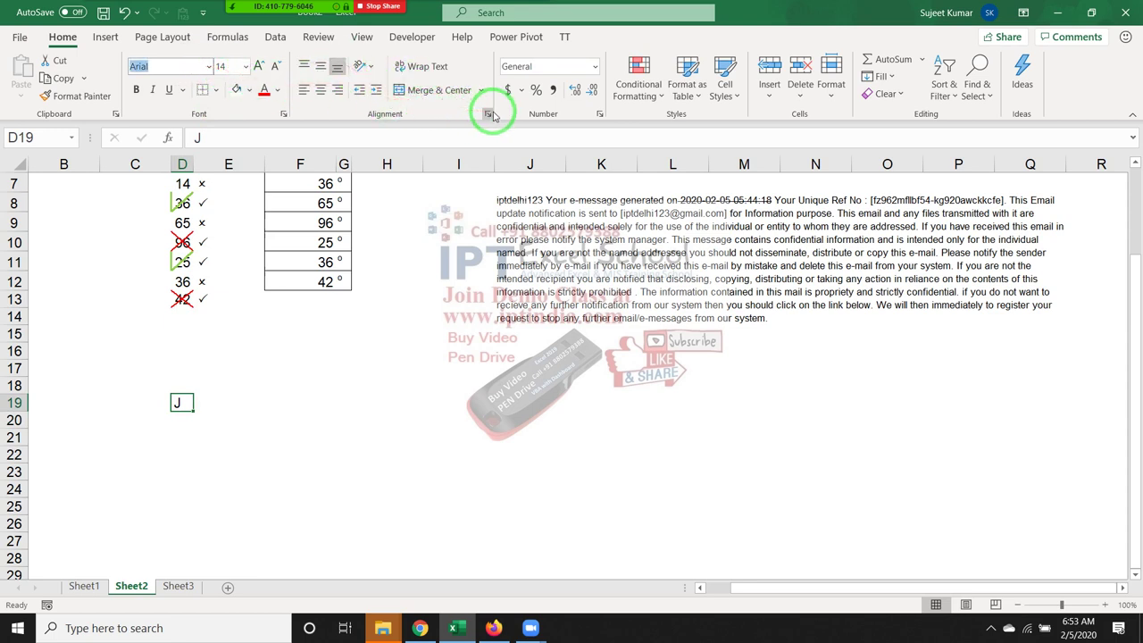
Step: Rotate the J in D19 to -45 degrees so it reads as a tick
click(487, 113)
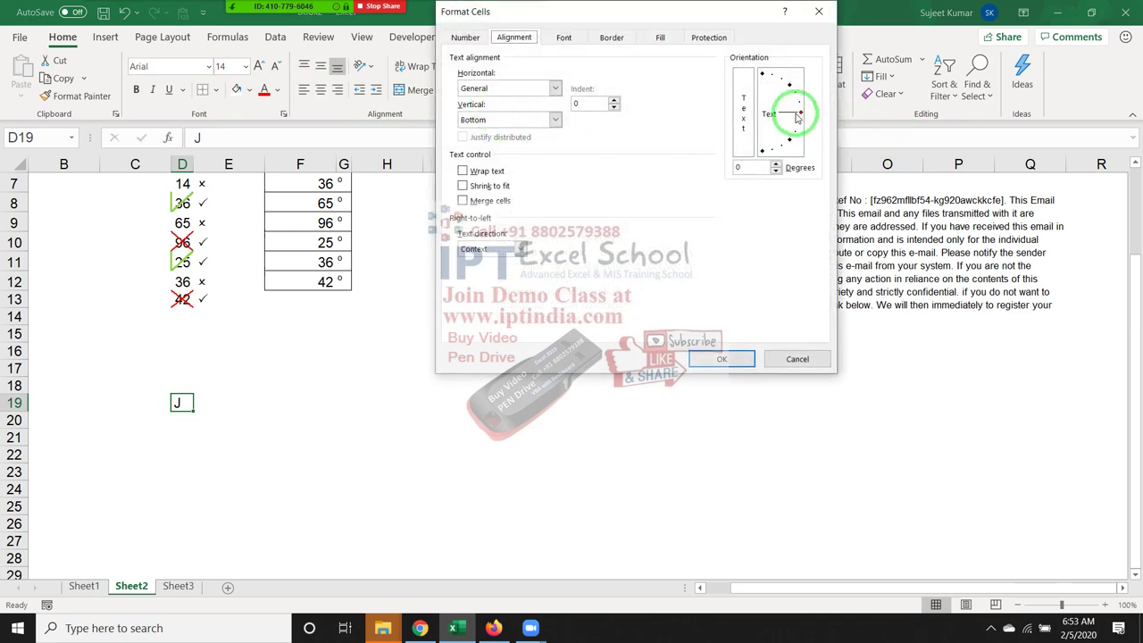
drag(802, 113, 803, 157)
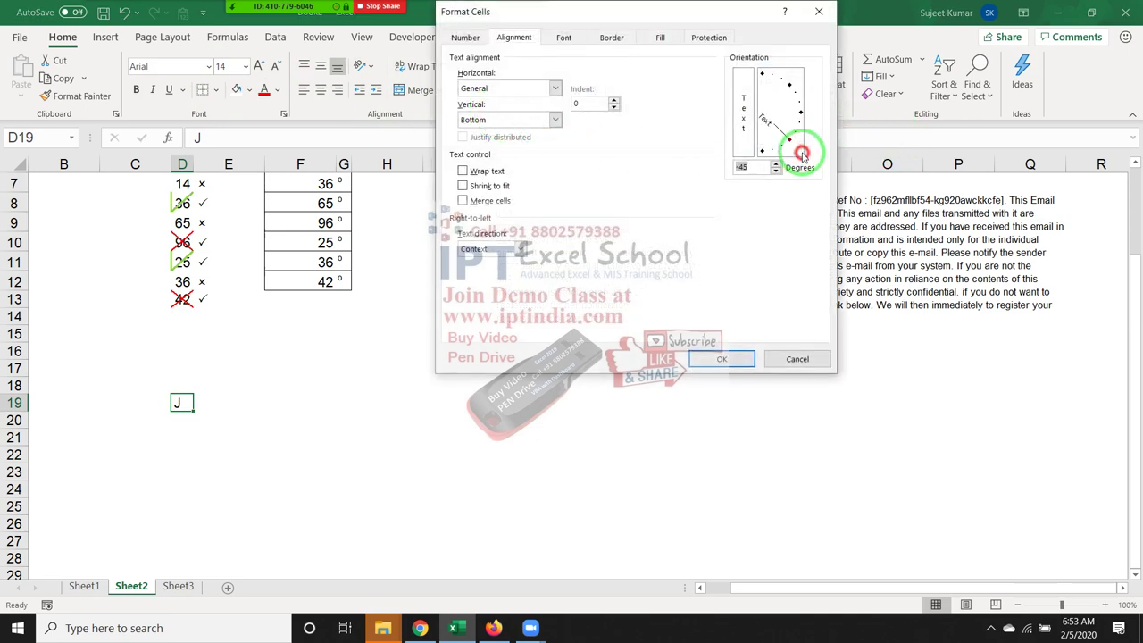
click(722, 358)
click(412, 405)
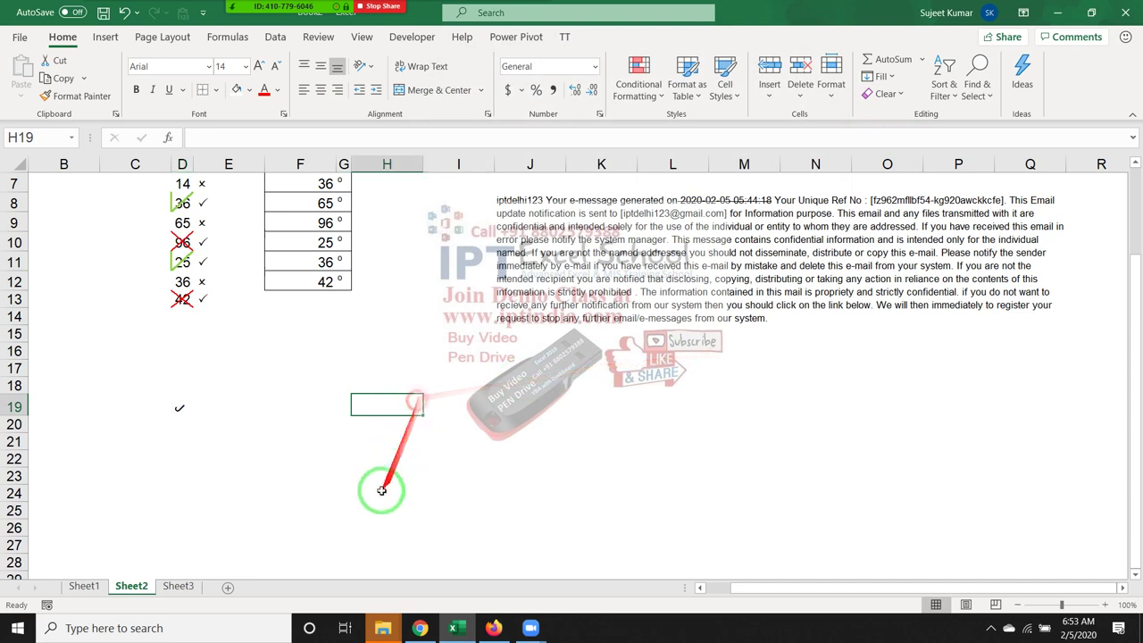
Step: Enter an x in D20 below the tick
click(182, 423)
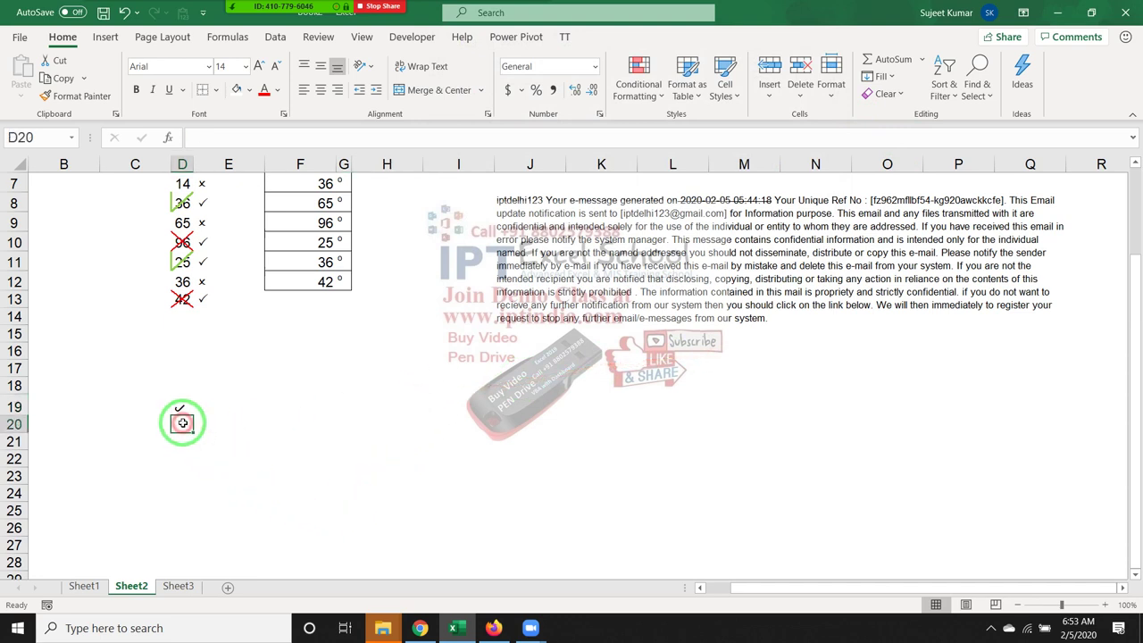
text(x)
key(Return)
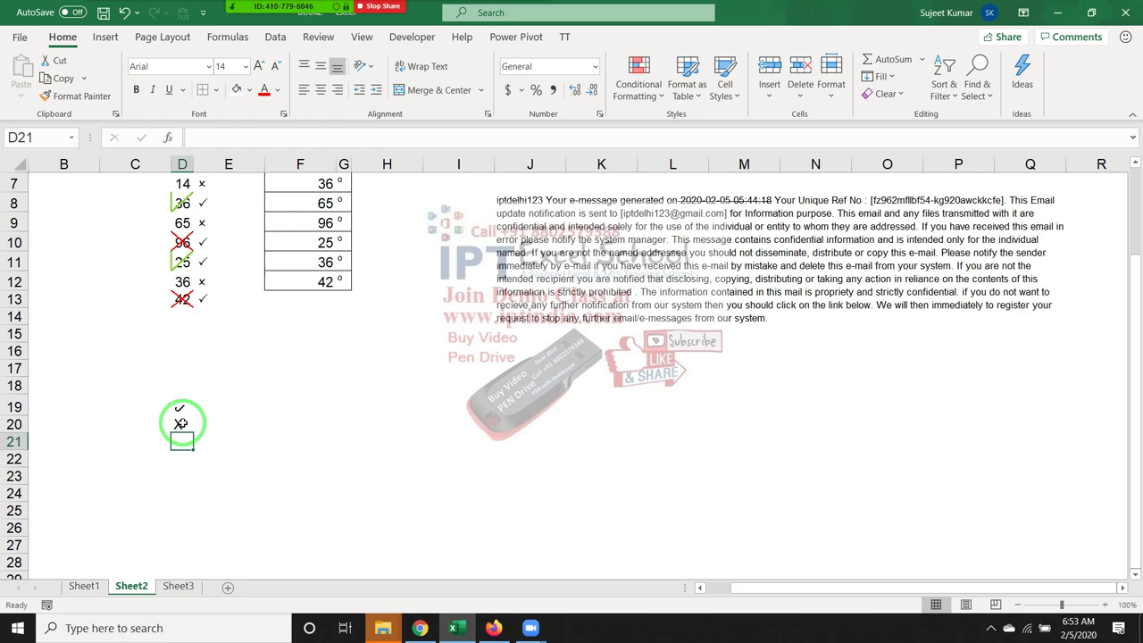
Step: On Sheet3, enter 'Name' in A5 and the date 1/1 in B5
click(178, 586)
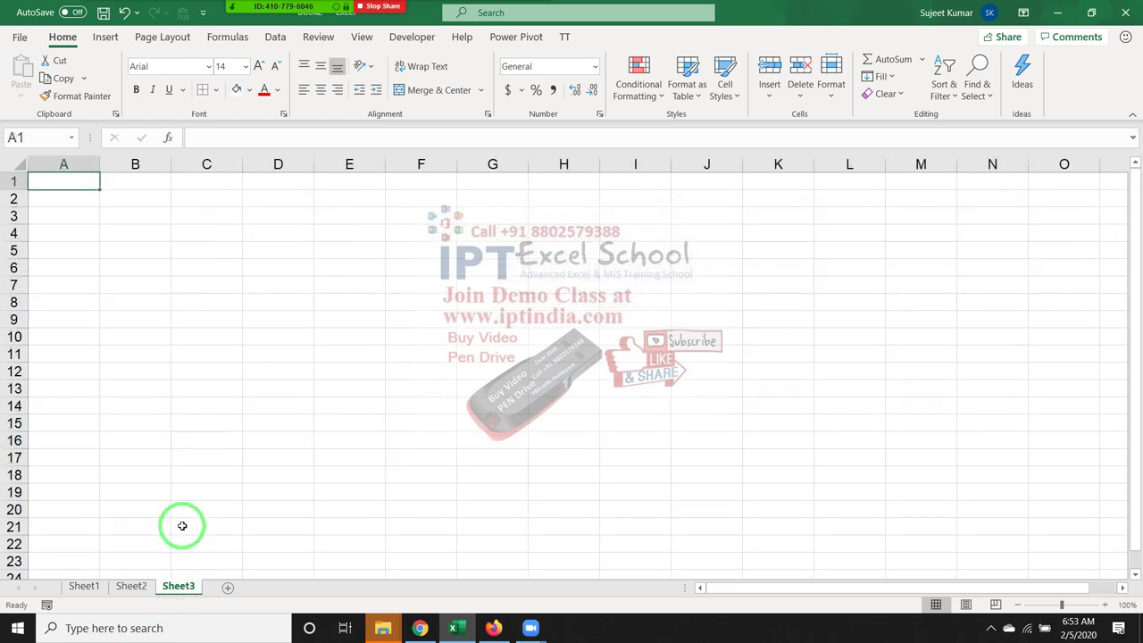
key(Down)
key(Down)
key(Down)
key(Down)
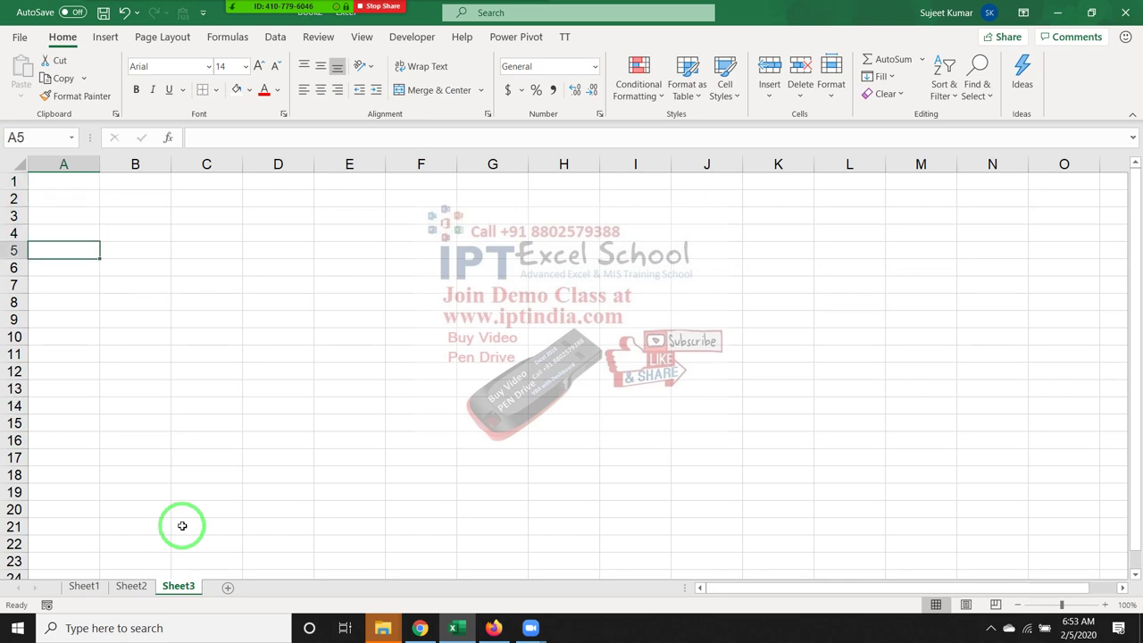
text(Name)
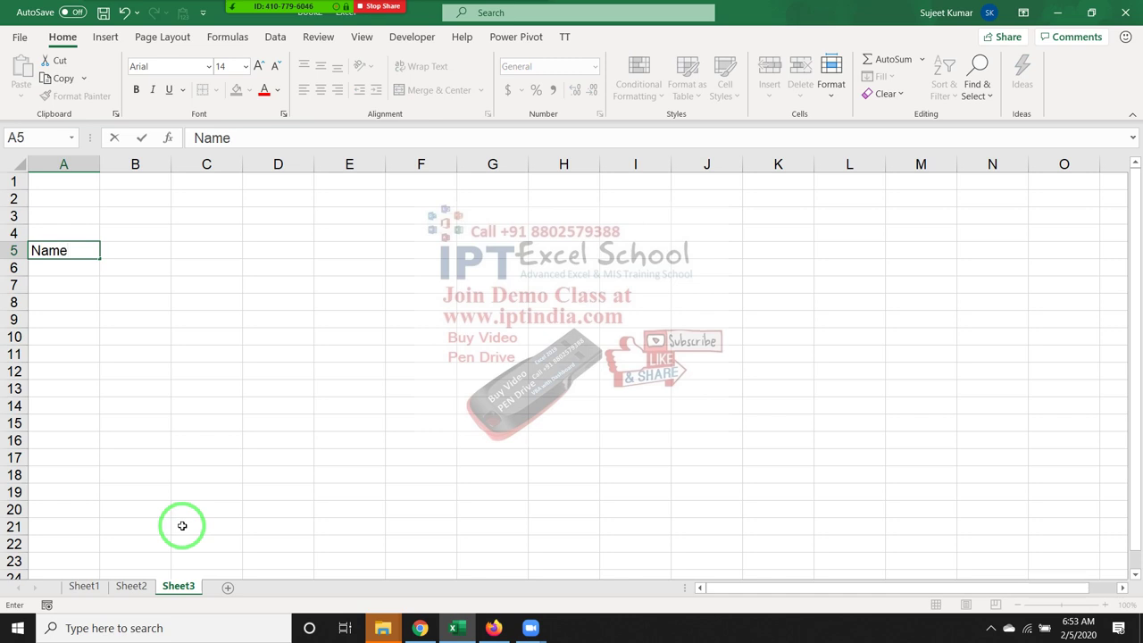
key(Tab)
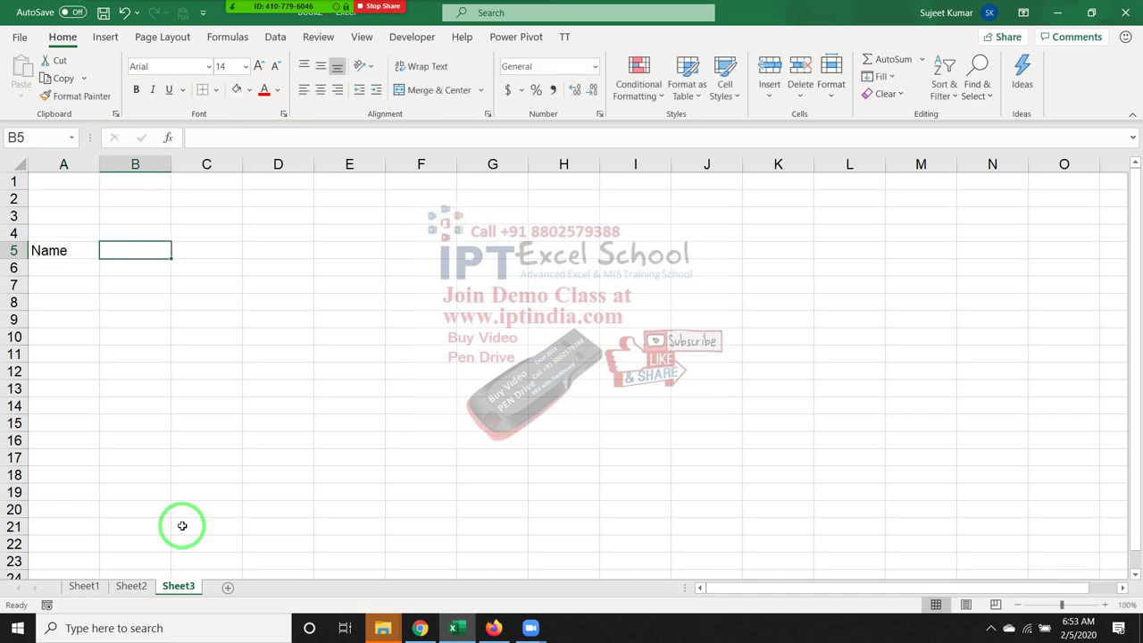
text(1/1)
key(Return)
Step: Fill the daily date series from B5 across row 5 through 2-Feb-20
key(Up)
key(Right)
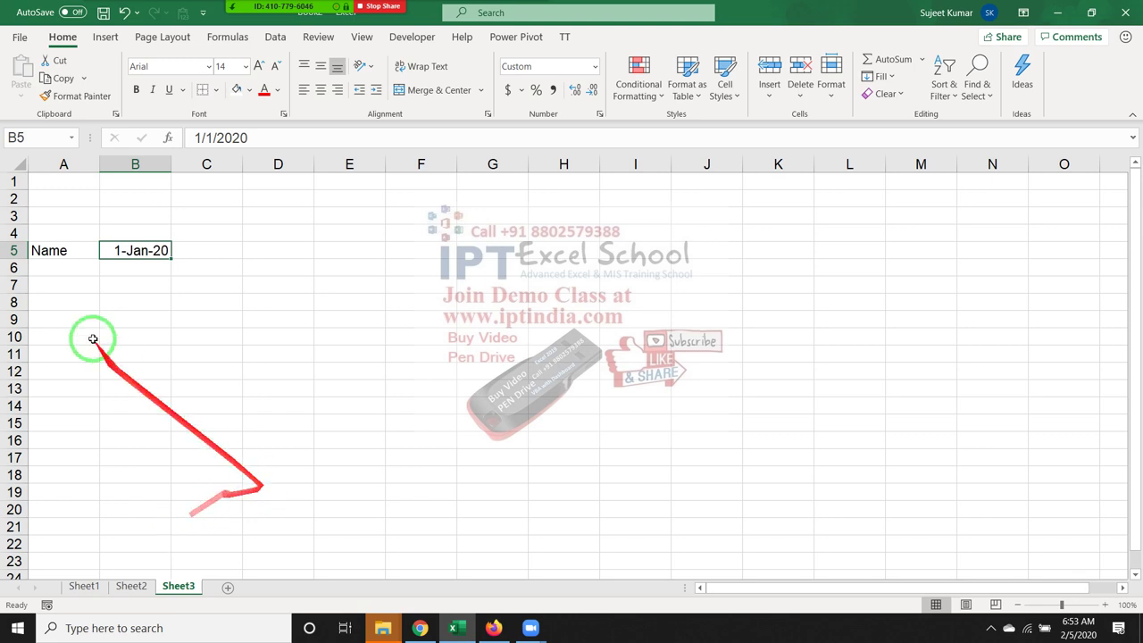
drag(168, 257, 1131, 266)
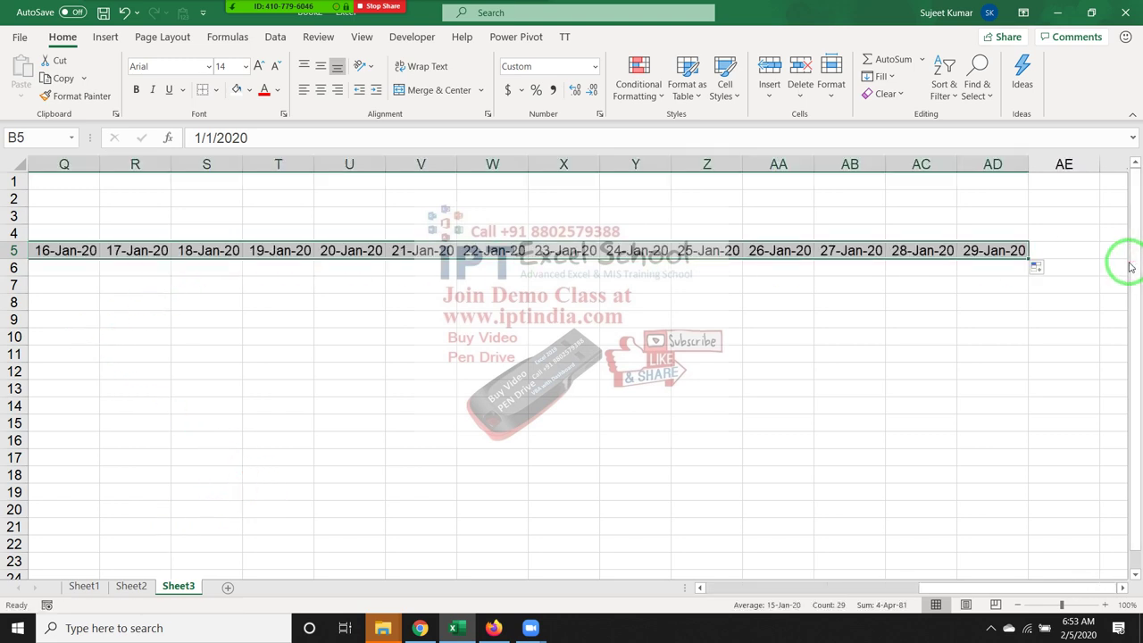
key(ctrl+Right)
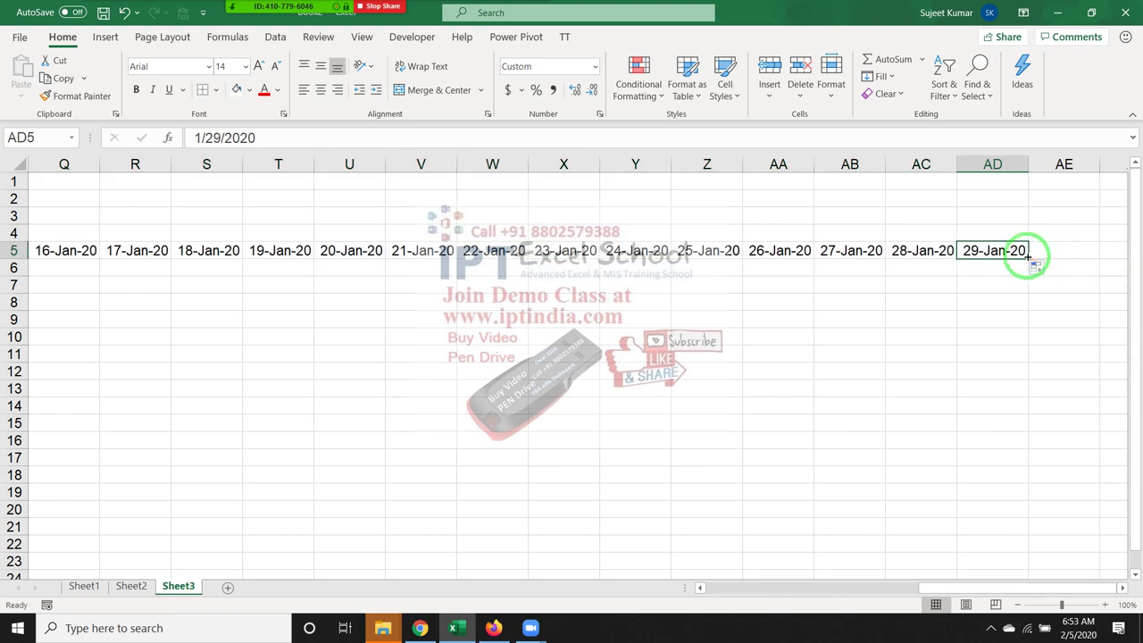
drag(1028, 256, 1124, 251)
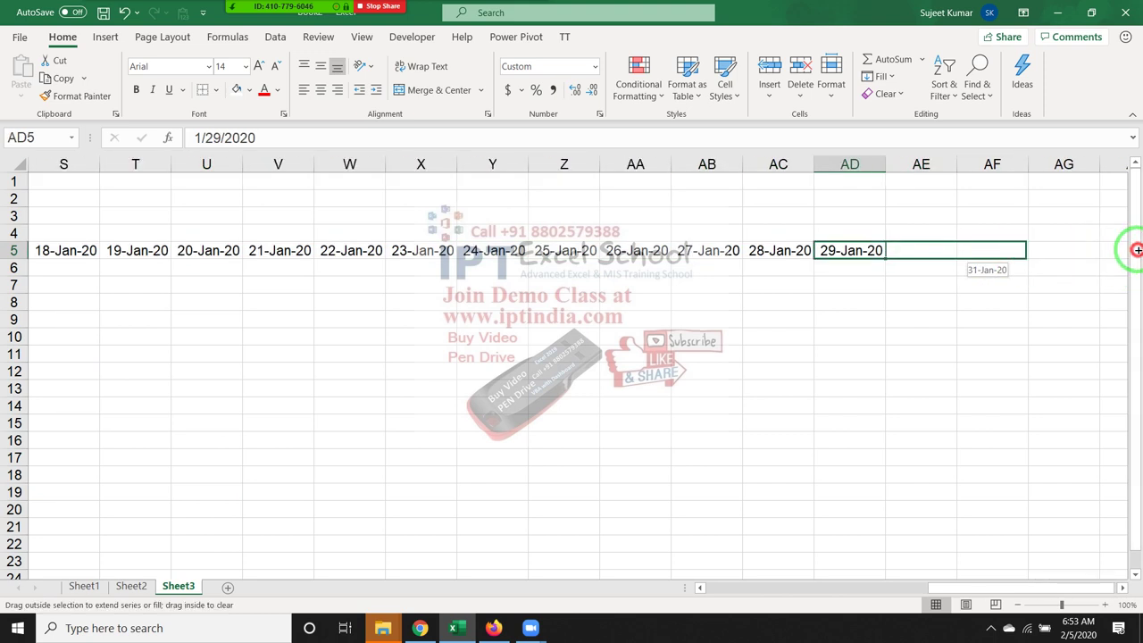
drag(1124, 250, 1008, 250)
click(941, 232)
Step: Clear the extra February dates and fill nine names down A6:A14
drag(940, 231, 1015, 270)
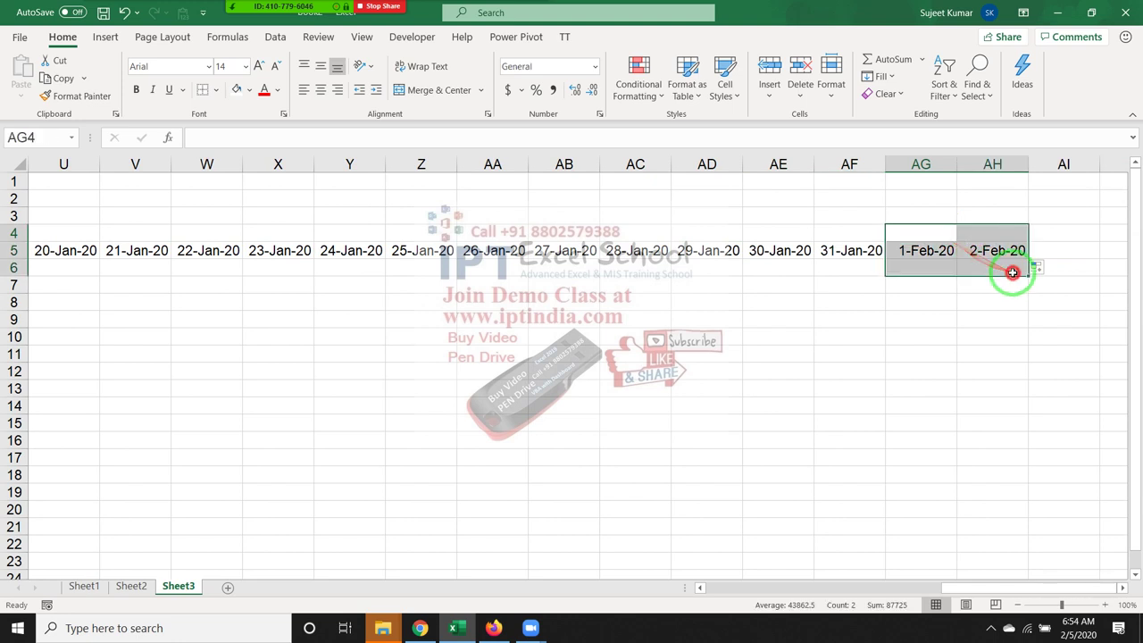
key(Delete)
key(Home)
key(Down)
key(Down)
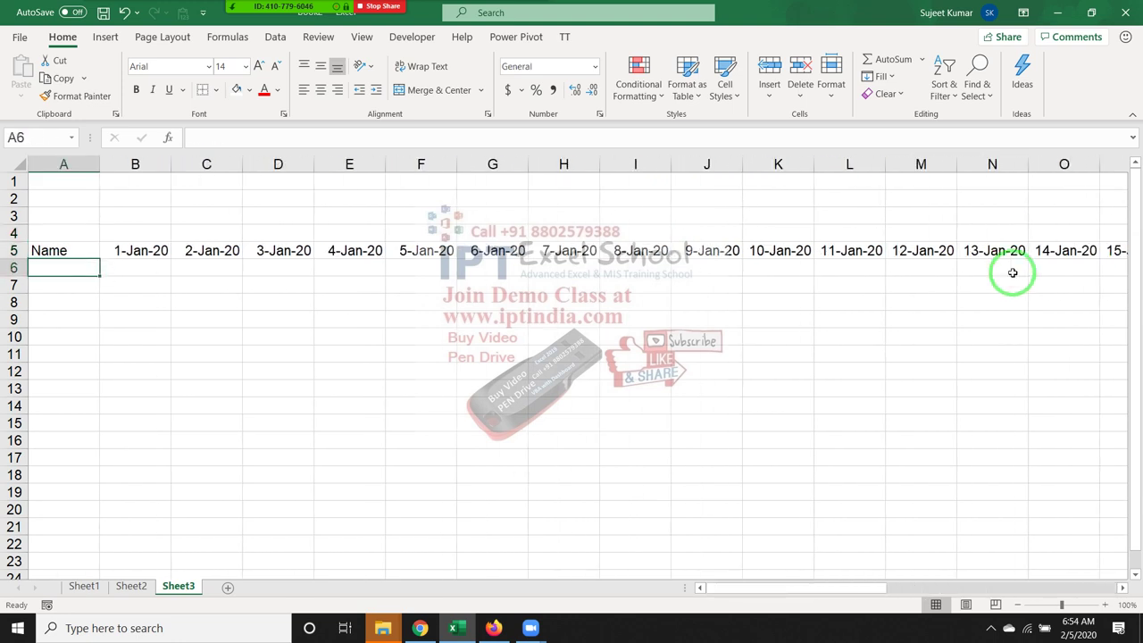
text(Puja)
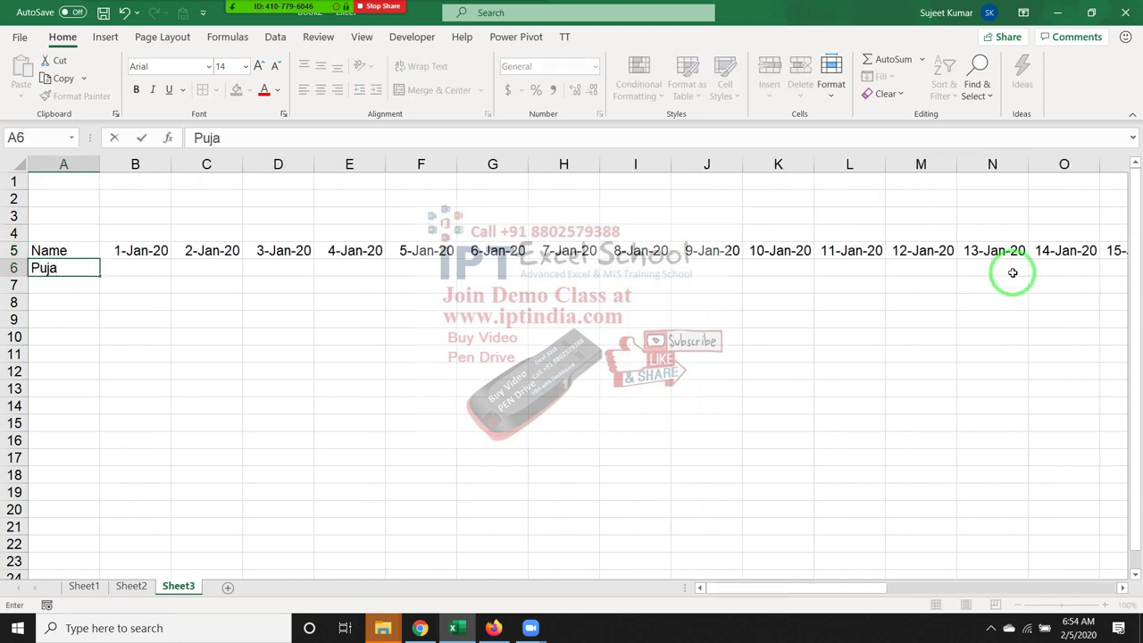
click(204, 337)
click(79, 268)
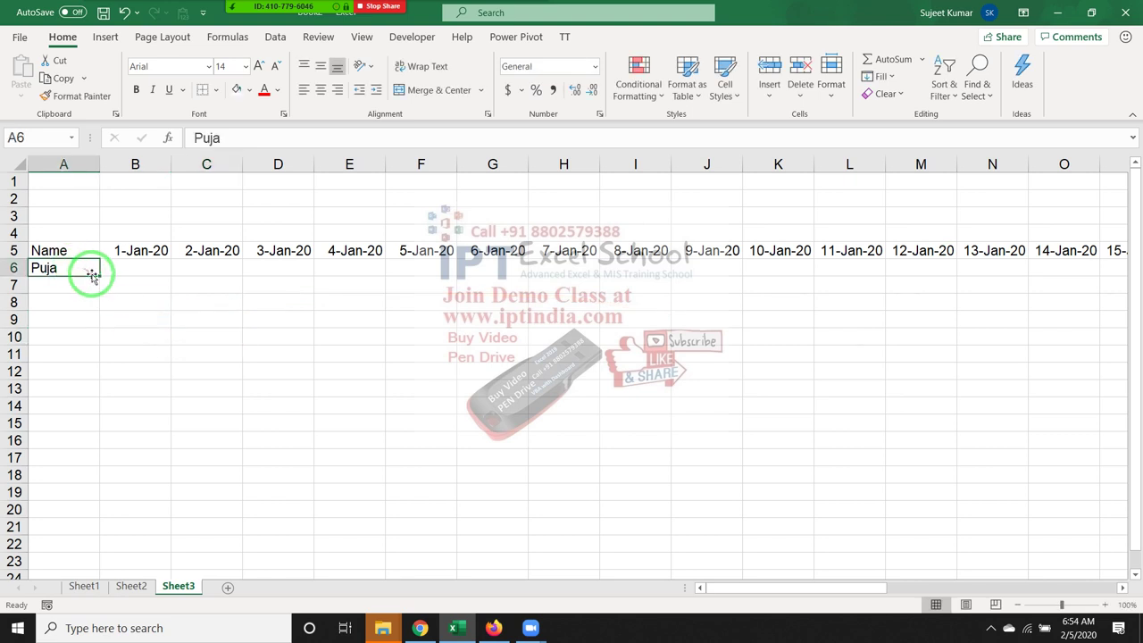
drag(92, 276, 107, 406)
Step: Enter P in B6 and fill it across the grid B6:AF14 with Ctrl+D
click(140, 272)
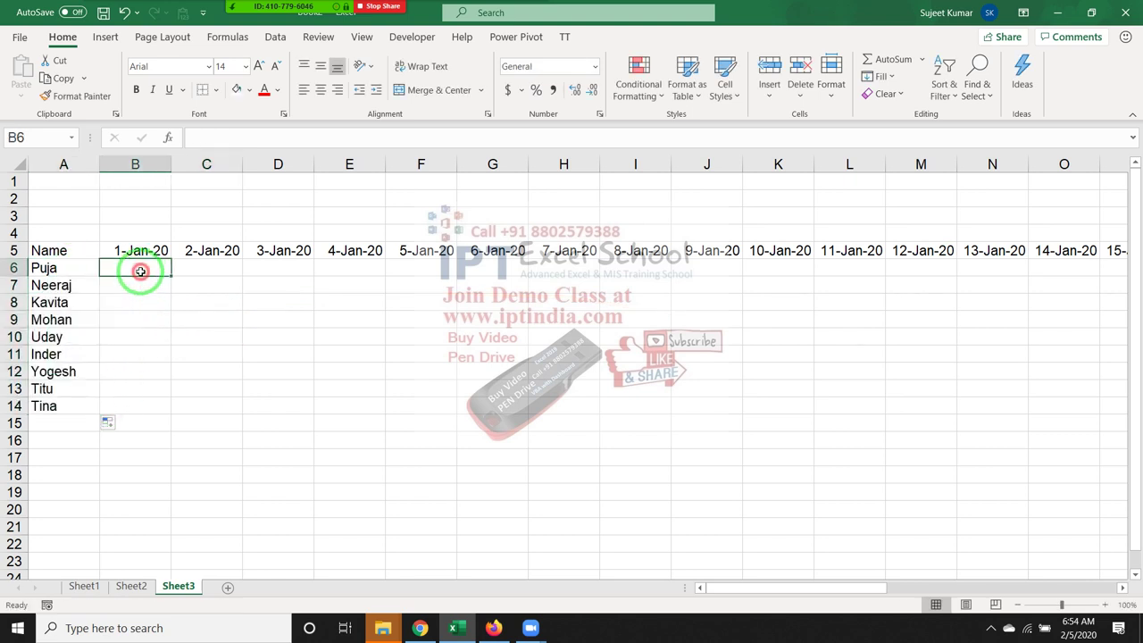
text(P)
key(Return)
key(Up)
key(Up)
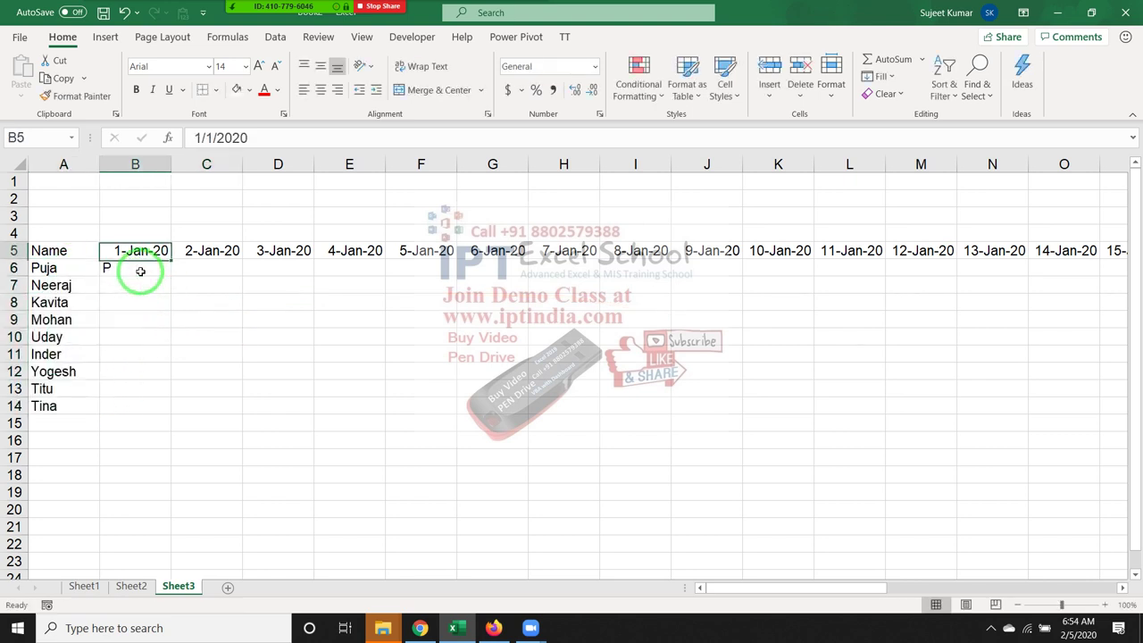
key(ctrl+Right)
key(Down)
key(shift+Home)
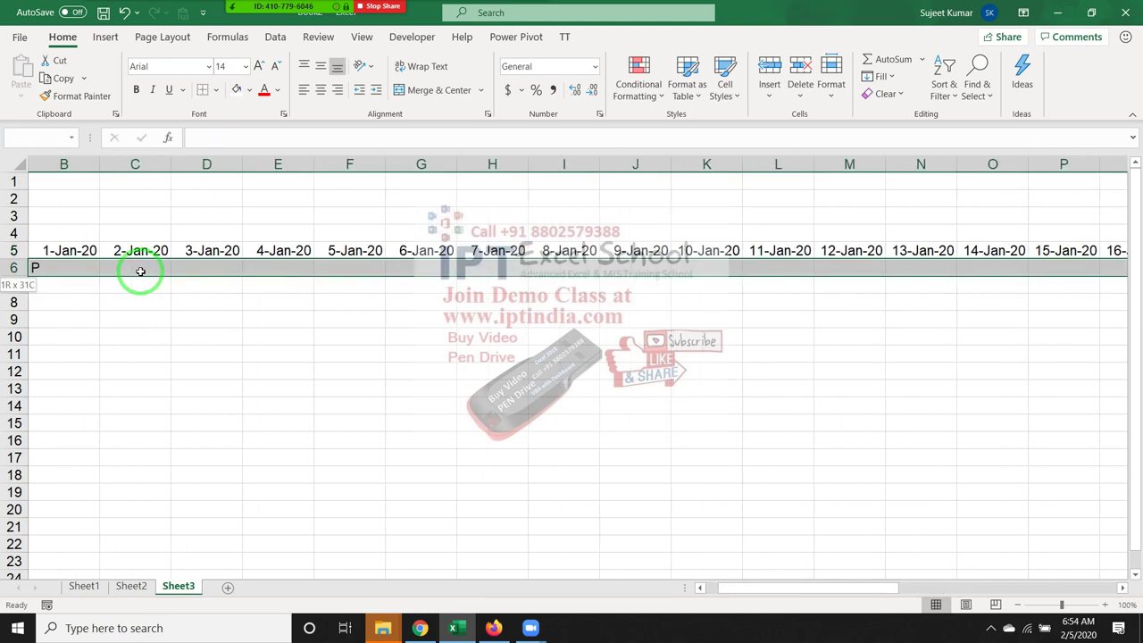
key(shift+Right)
key(shift+Down)
key(shift+Down)
key(shift+Down)
key(shift+Down)
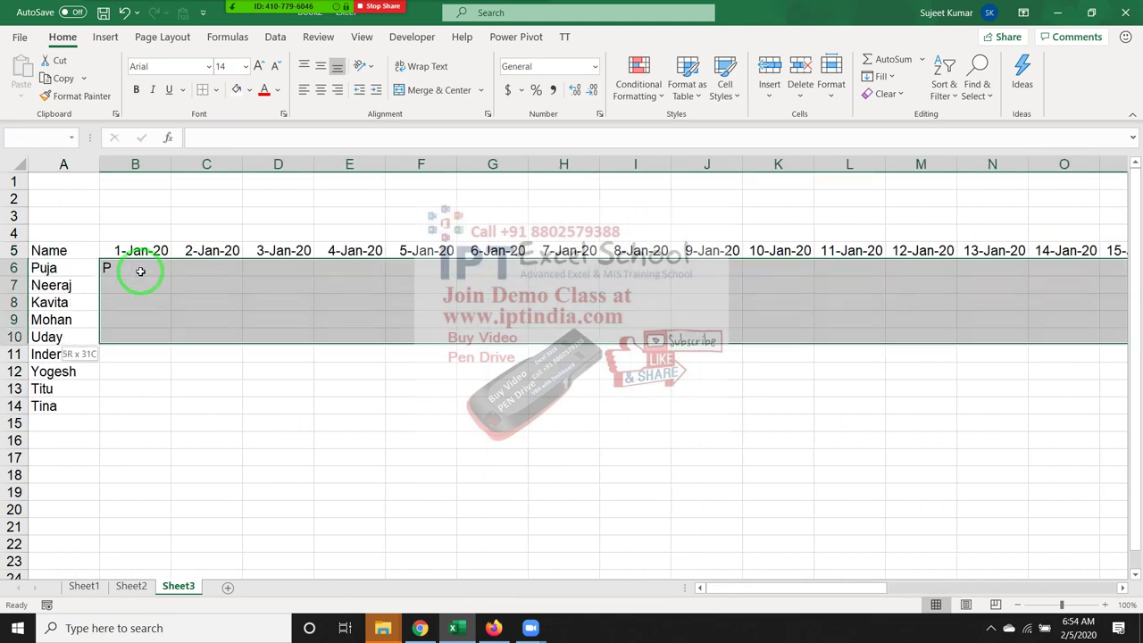
key(shift+Down)
key(shift+Down)
key(shift+Down)
key(shift+Down)
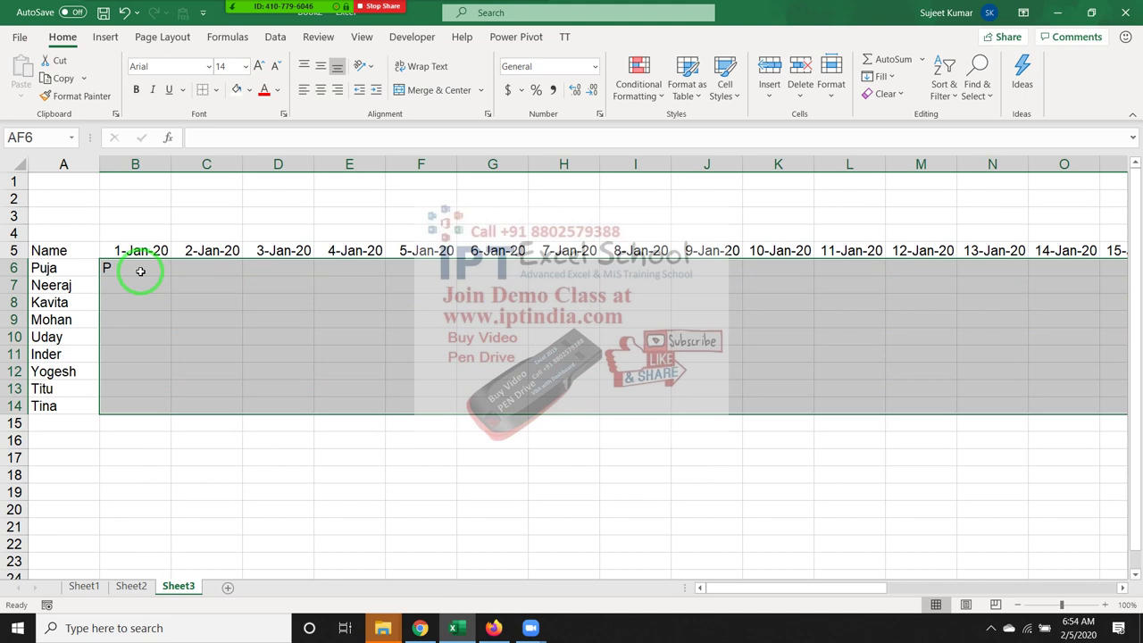
key(ctrl+d)
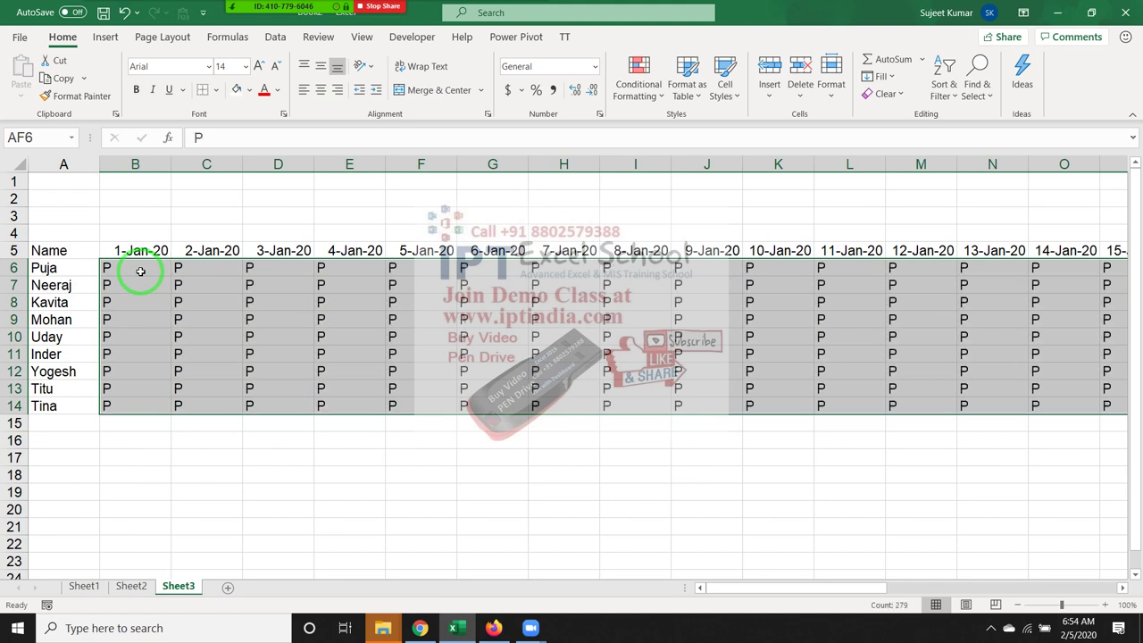
click(164, 284)
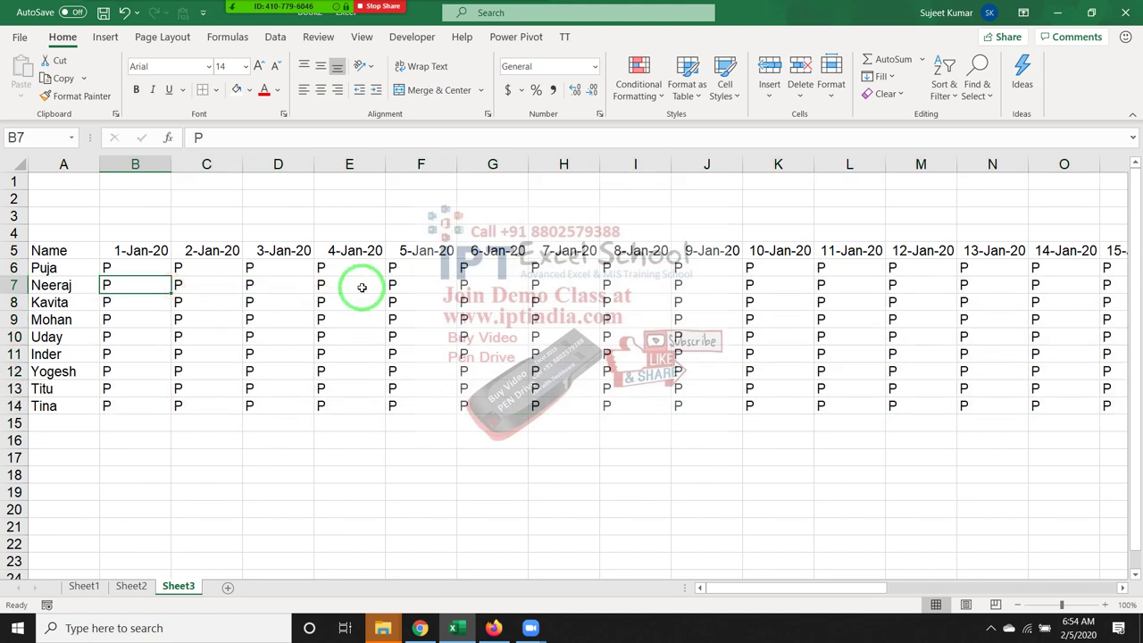
key(Right)
key(Right)
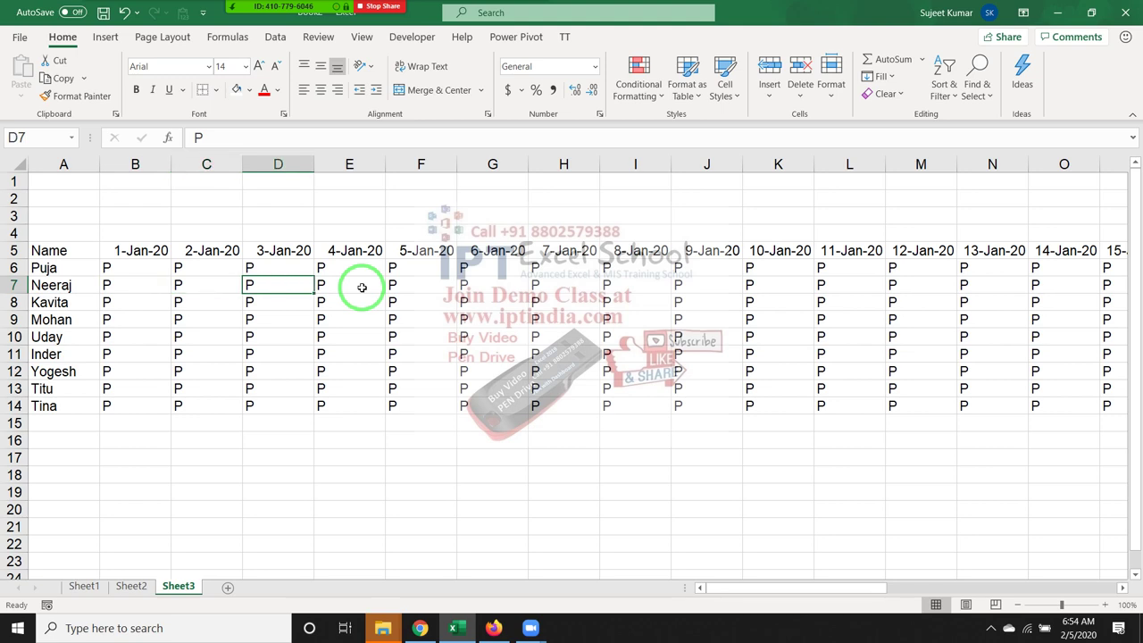
Step: AutoFit every column on the sheet to its contents
click(20, 162)
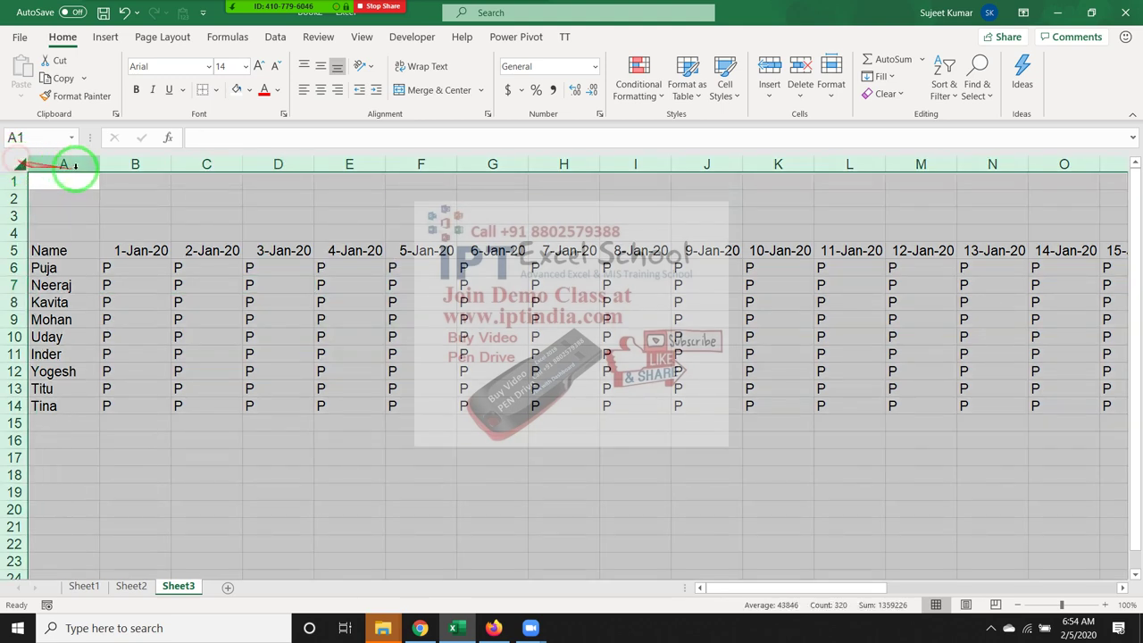
double_click(99, 165)
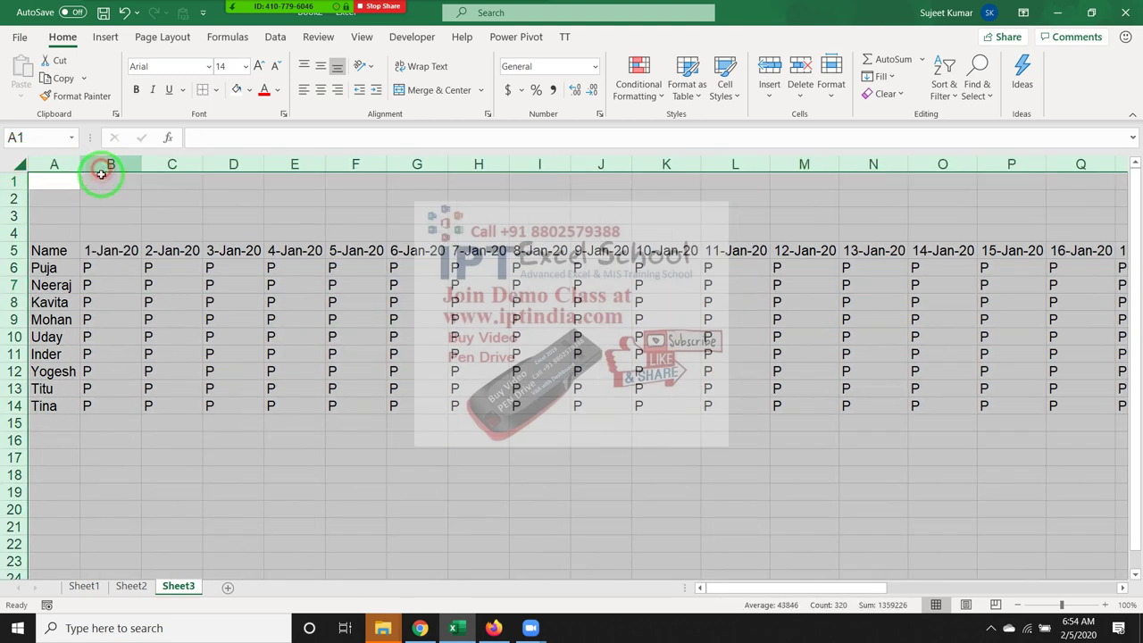
click(126, 229)
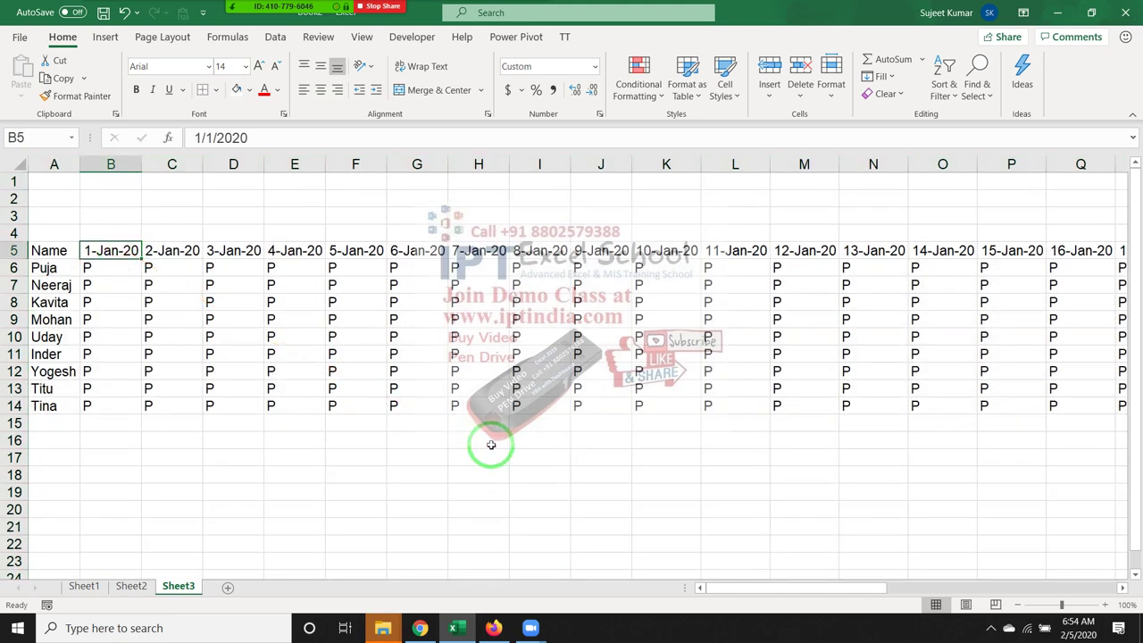
key(ctrl+Right)
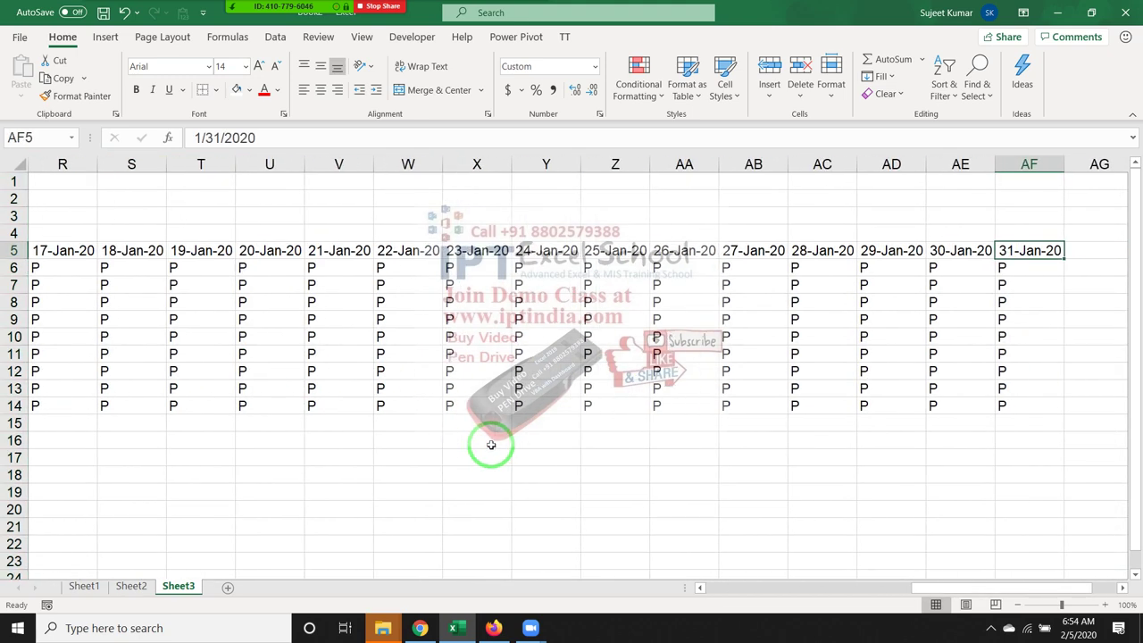
Step: Select the header row A5:AF5 and bring up its text orientation choices
key(ctrl+shift+Left)
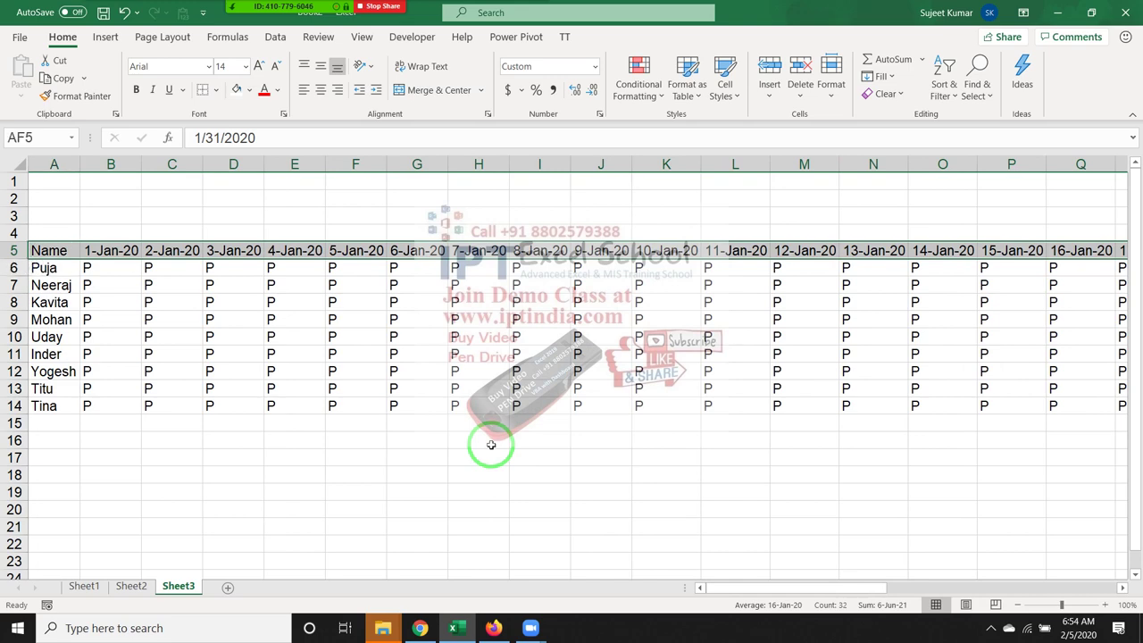
key(Left)
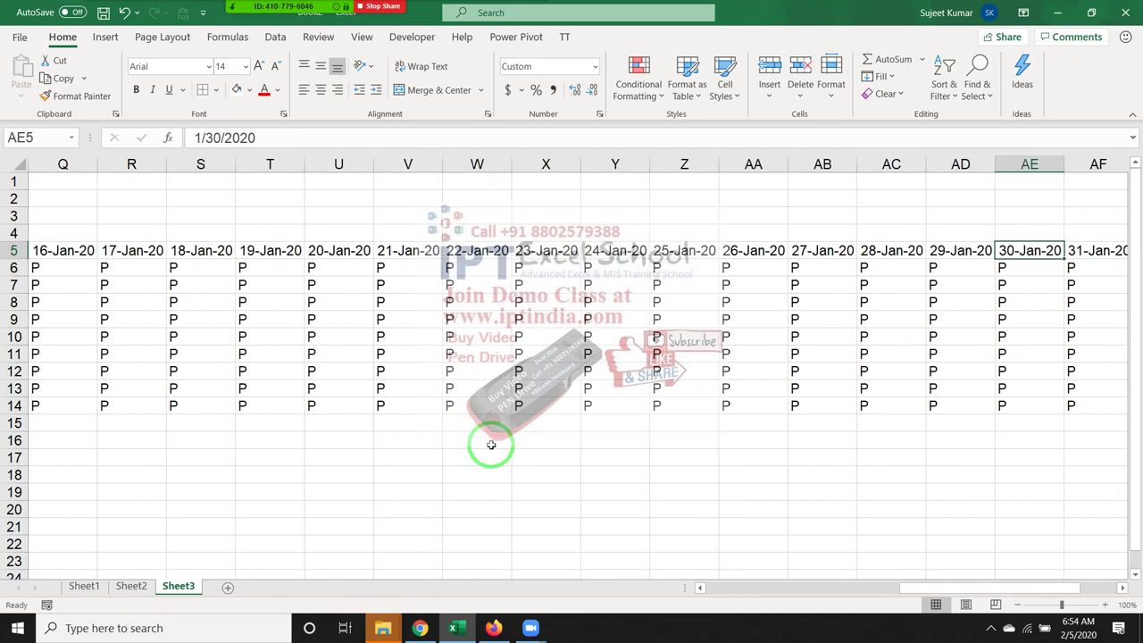
key(ctrl+Left)
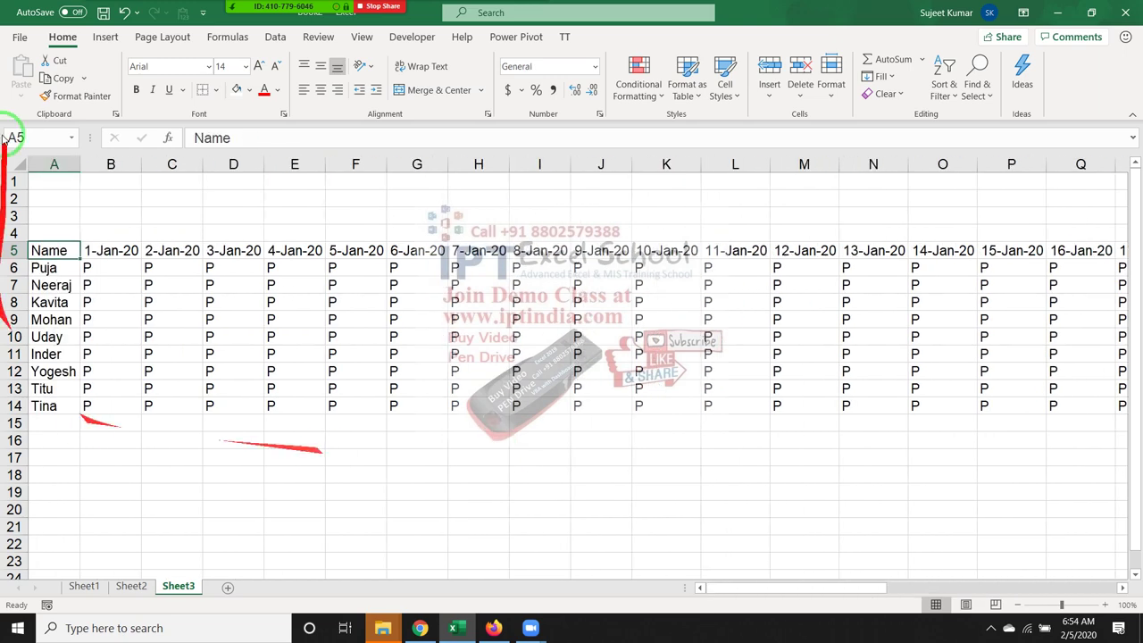
mouse_move(304, 7)
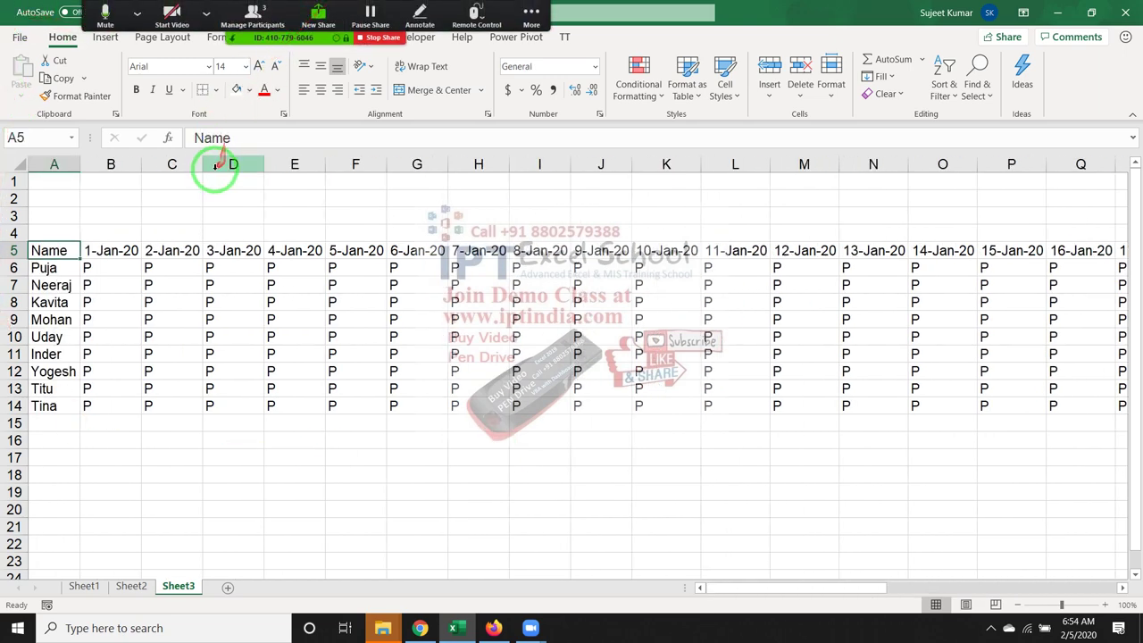
key(ctrl+shift+Right)
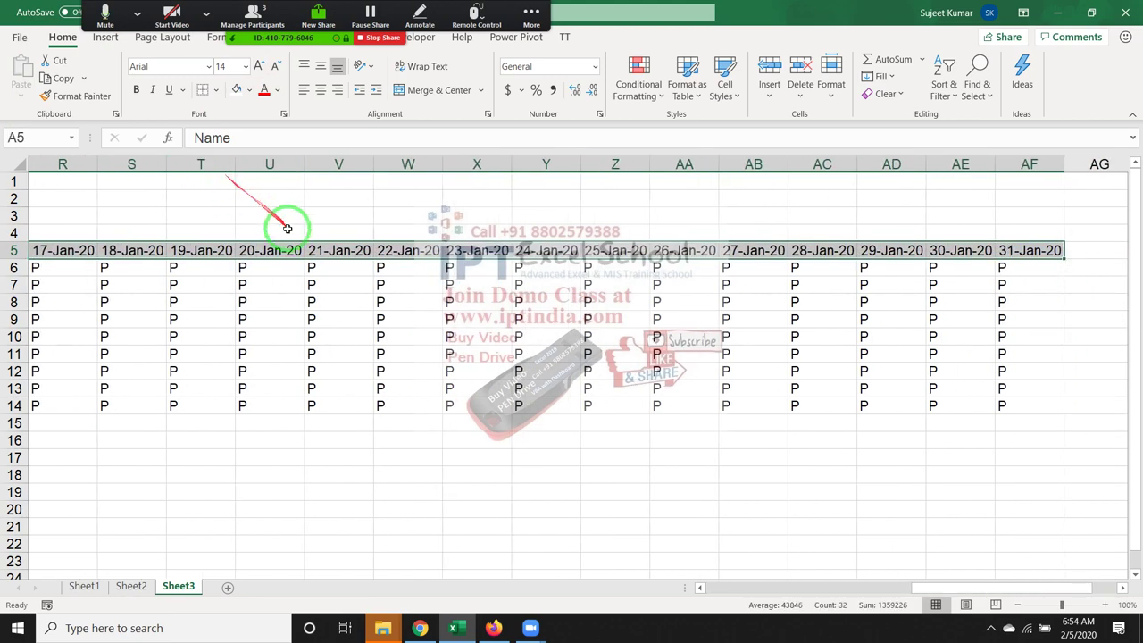
right_click(340, 260)
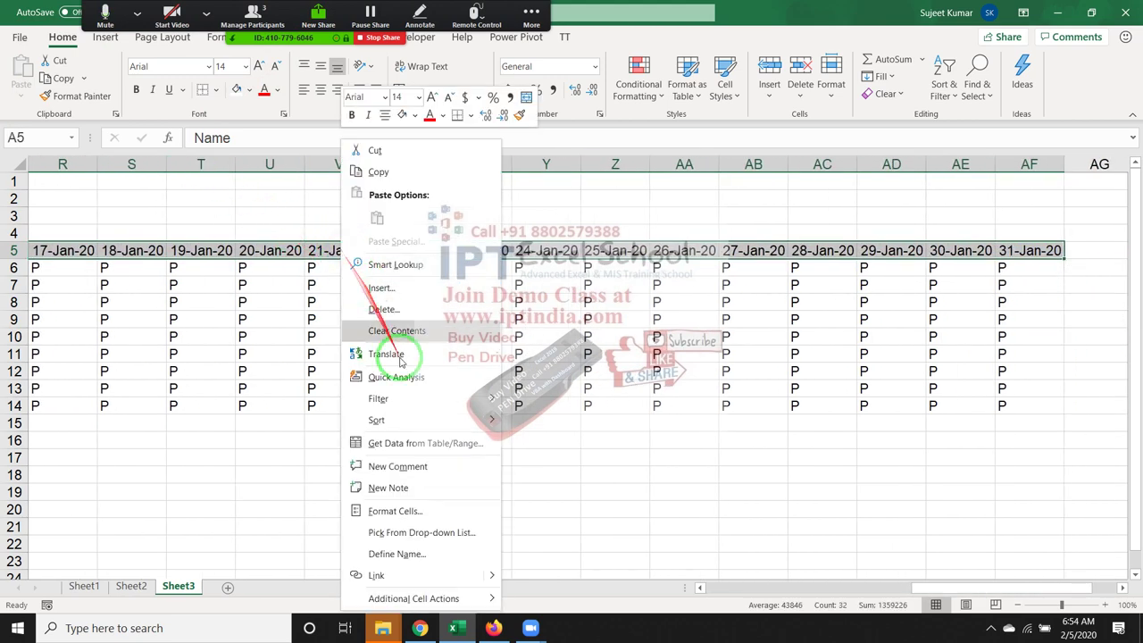
click(395, 511)
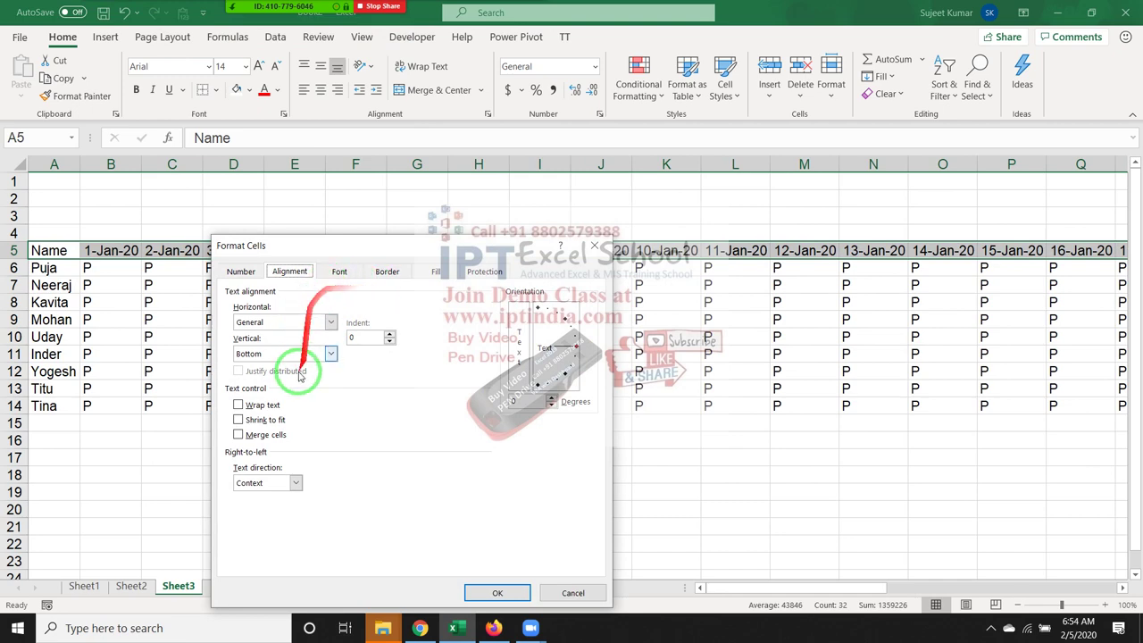
key(Escape)
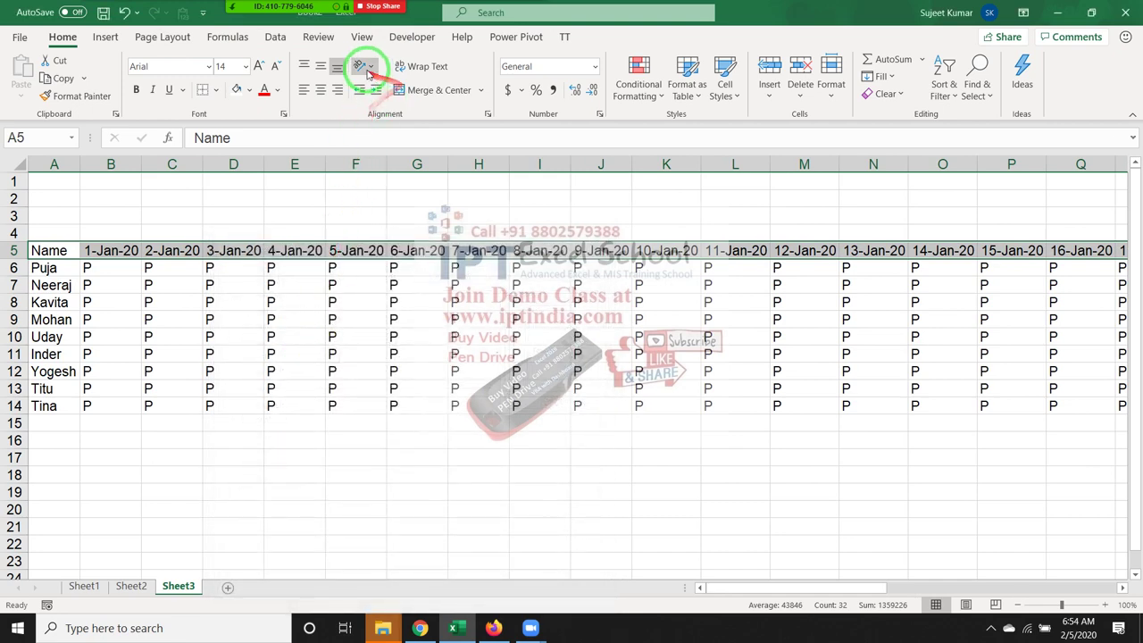
click(361, 66)
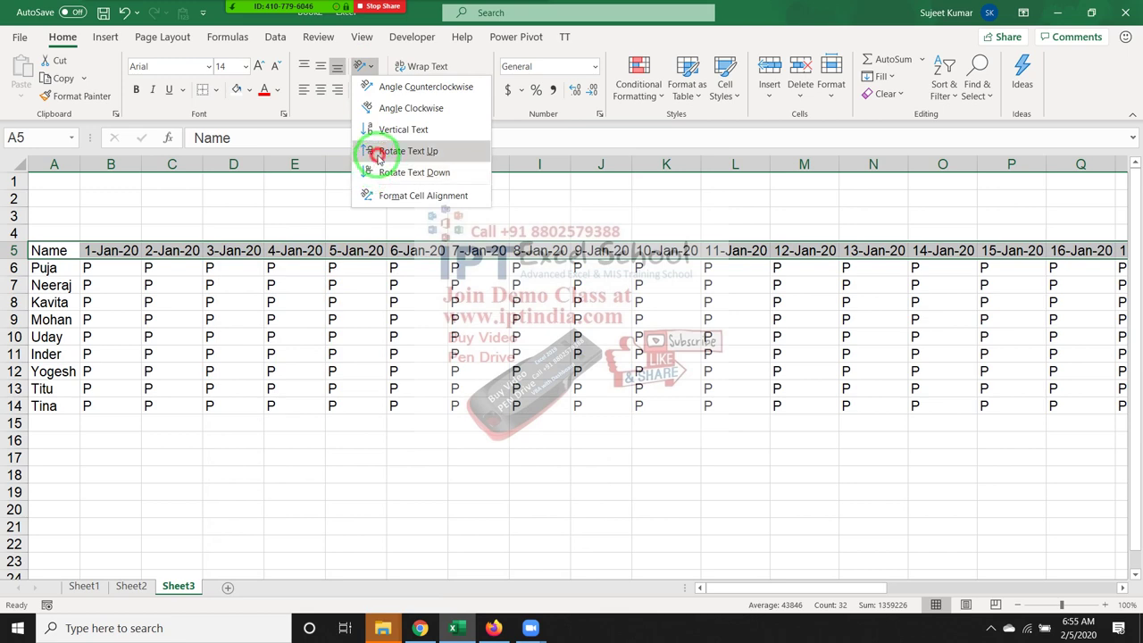
Step: Rotate the header dates to run upward and re-fit the column widths
click(378, 152)
click(303, 388)
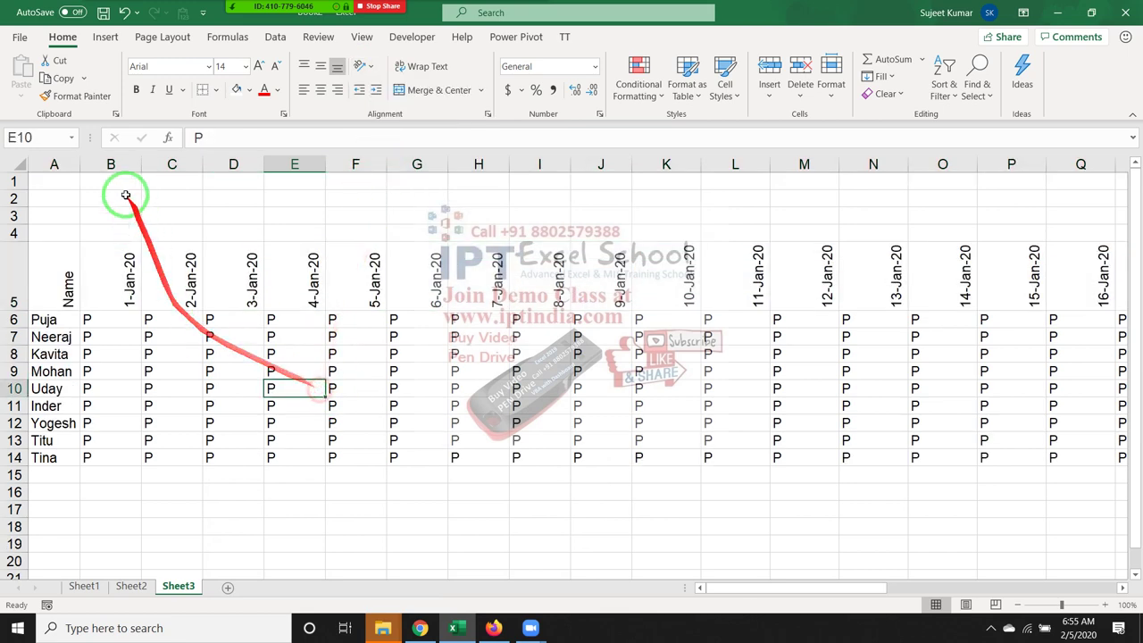
click(20, 161)
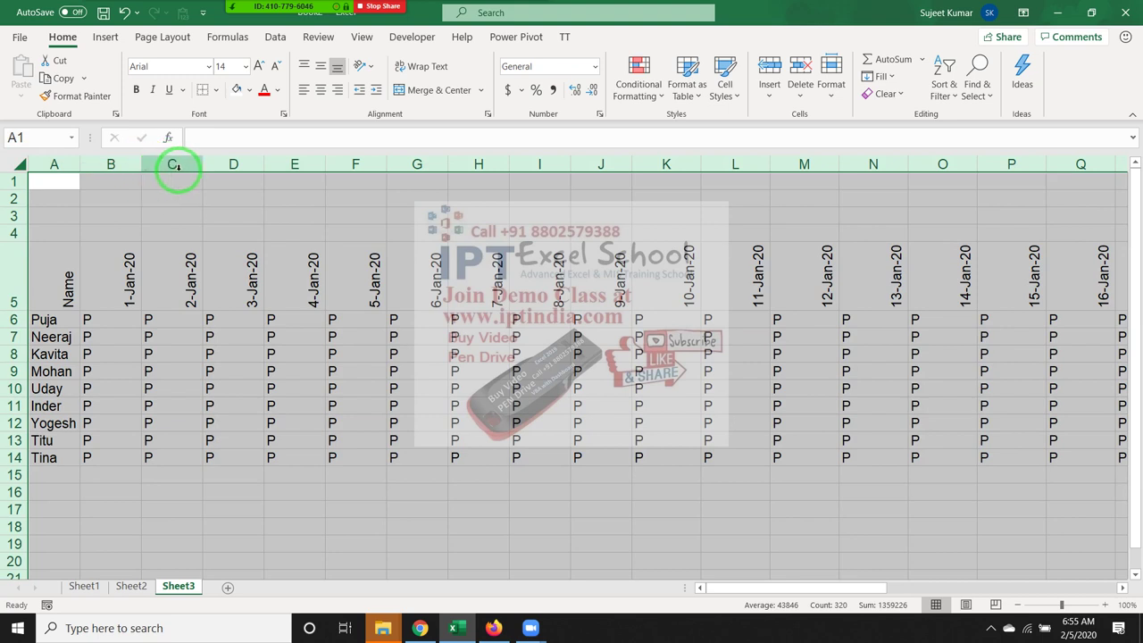
double_click(145, 166)
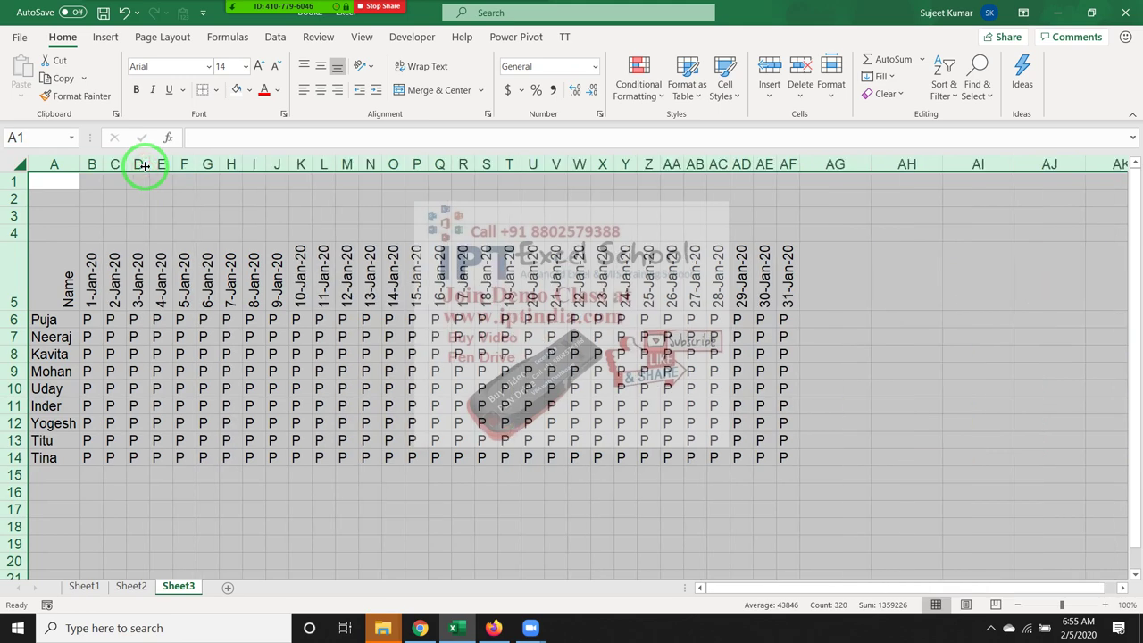
click(253, 440)
Step: Fill the header row A5:AF5 with green and show the print preview
scroll(254, 445, down, 3)
scroll(253, 445, up, 2)
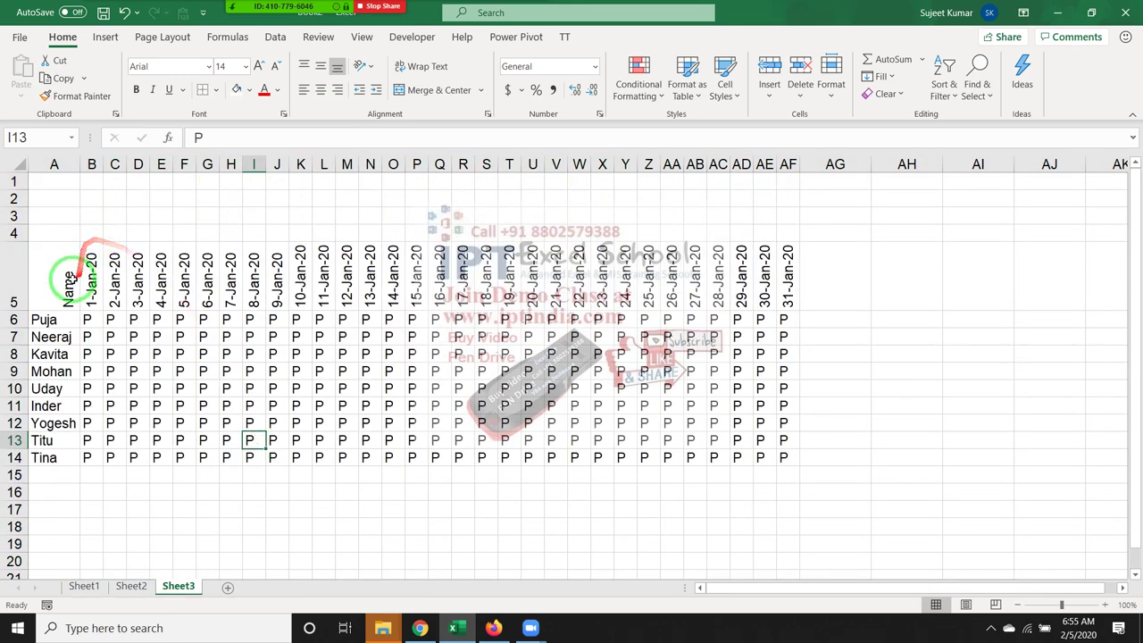
mouse_move(70, 259)
mouse_down()
mouse_move(725, 239)
mouse_move(791, 261)
mouse_up()
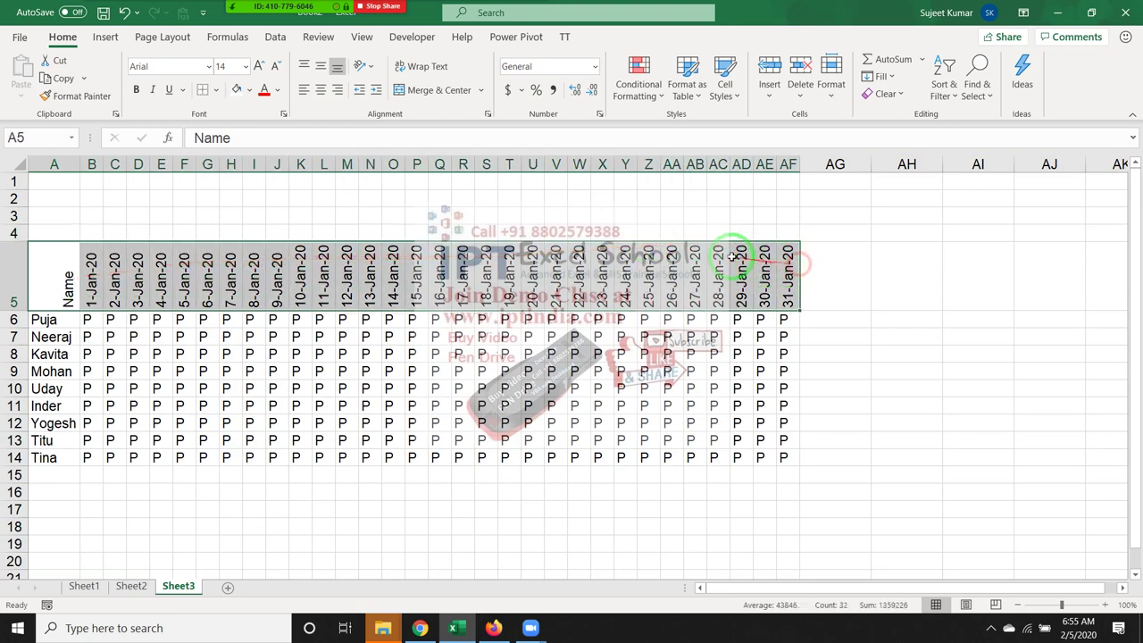
click(249, 90)
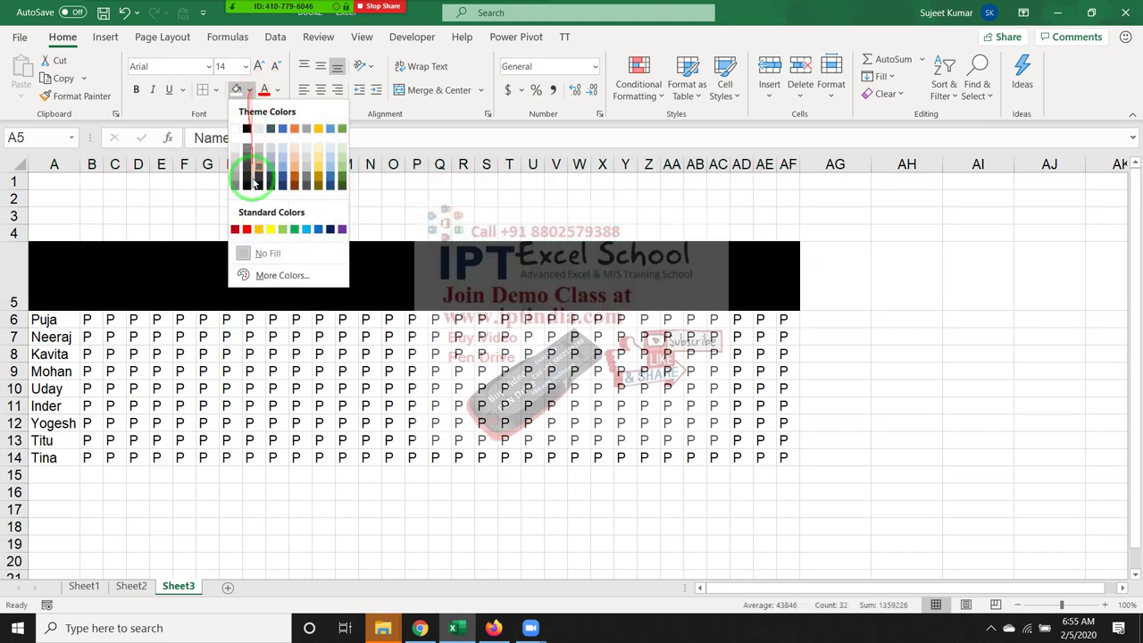
click(295, 229)
click(183, 352)
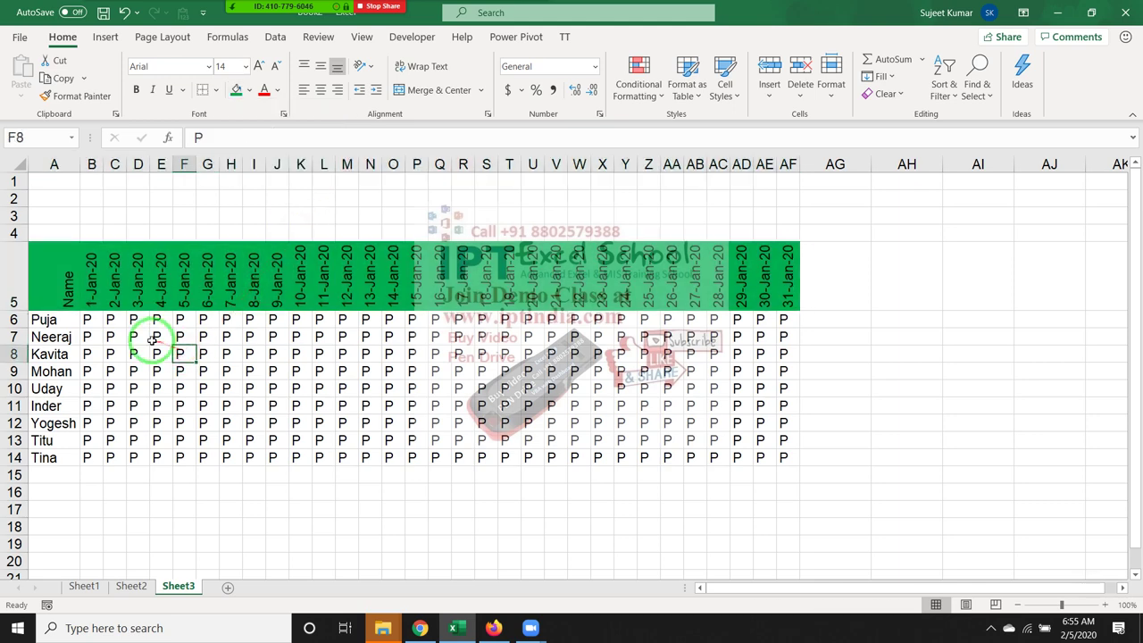
key(ctrl+p)
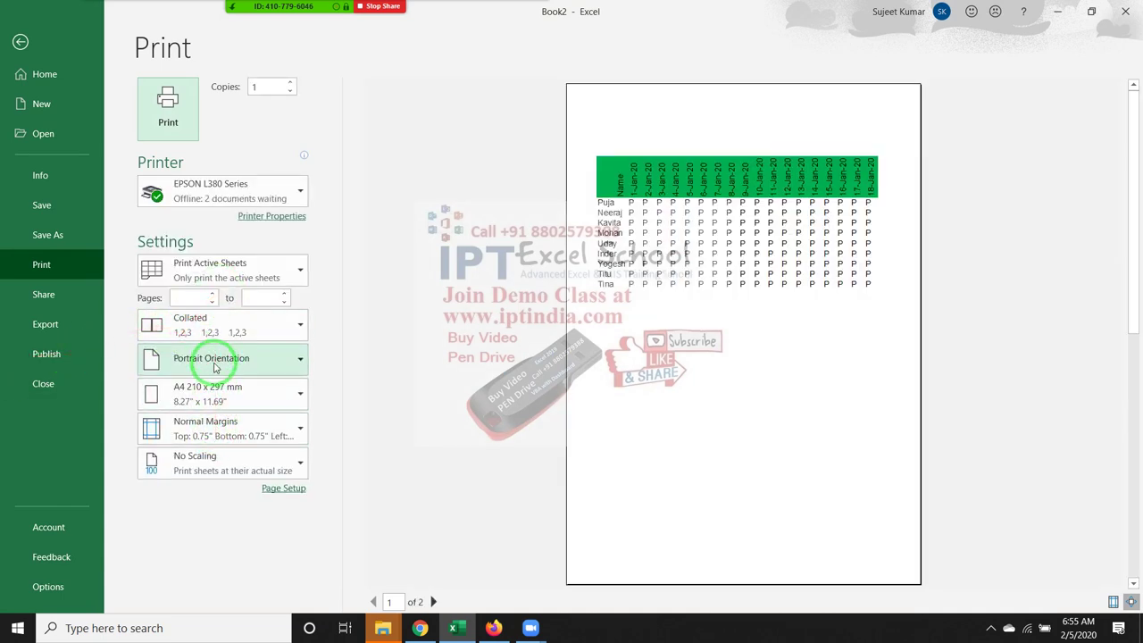
Step: Print in landscape with narrow margins so the grid fits one page, then exit preview
click(214, 366)
click(213, 395)
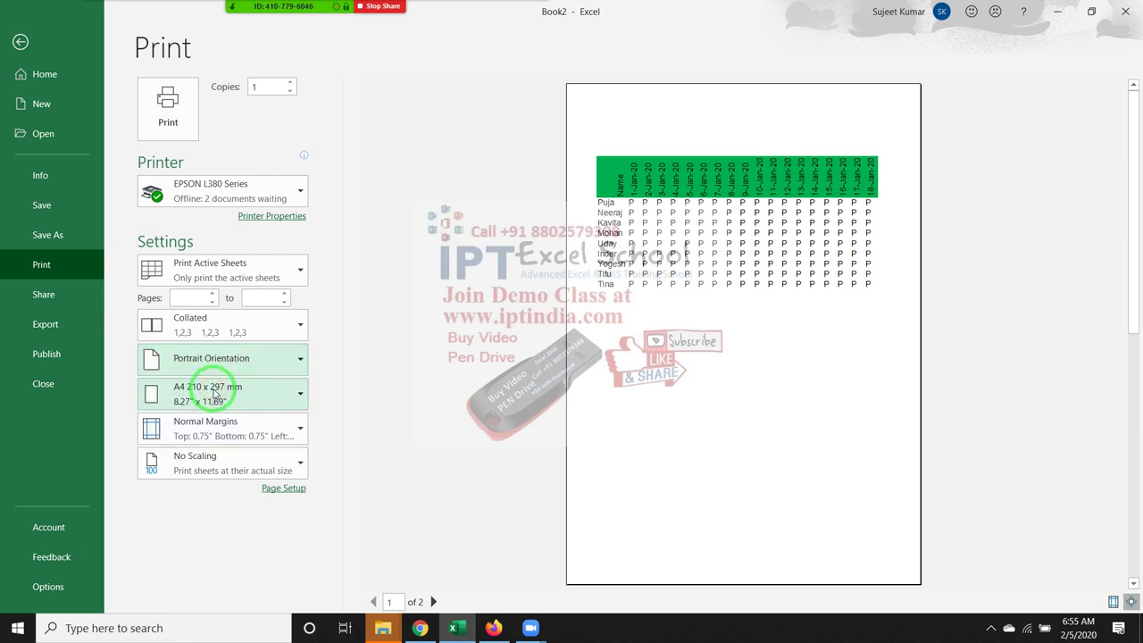
click(214, 367)
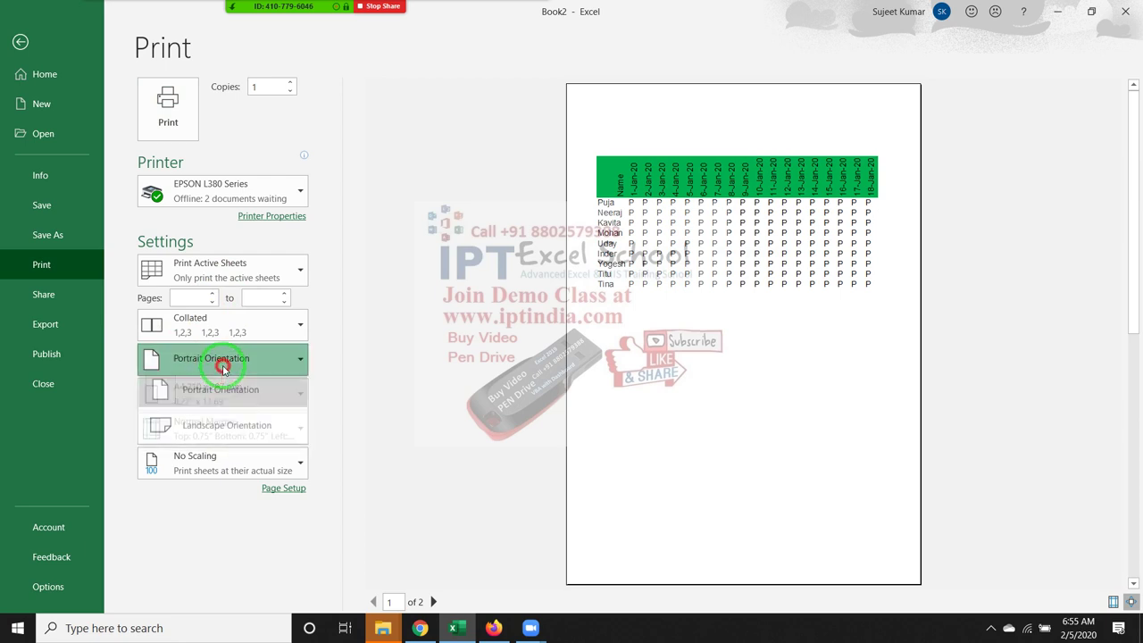
click(239, 432)
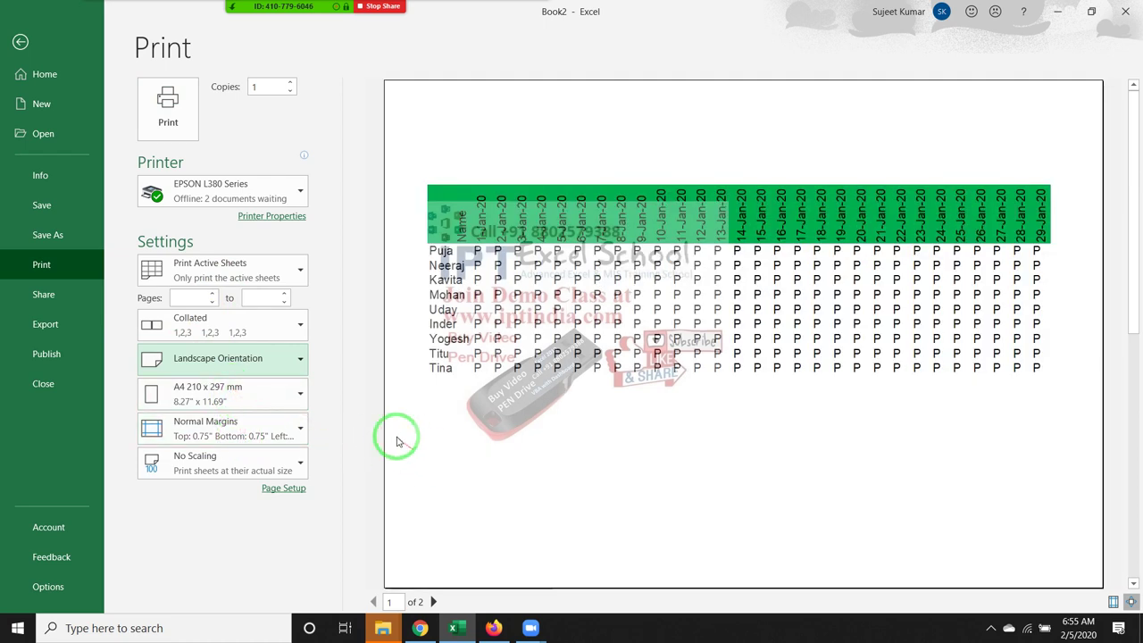
click(183, 429)
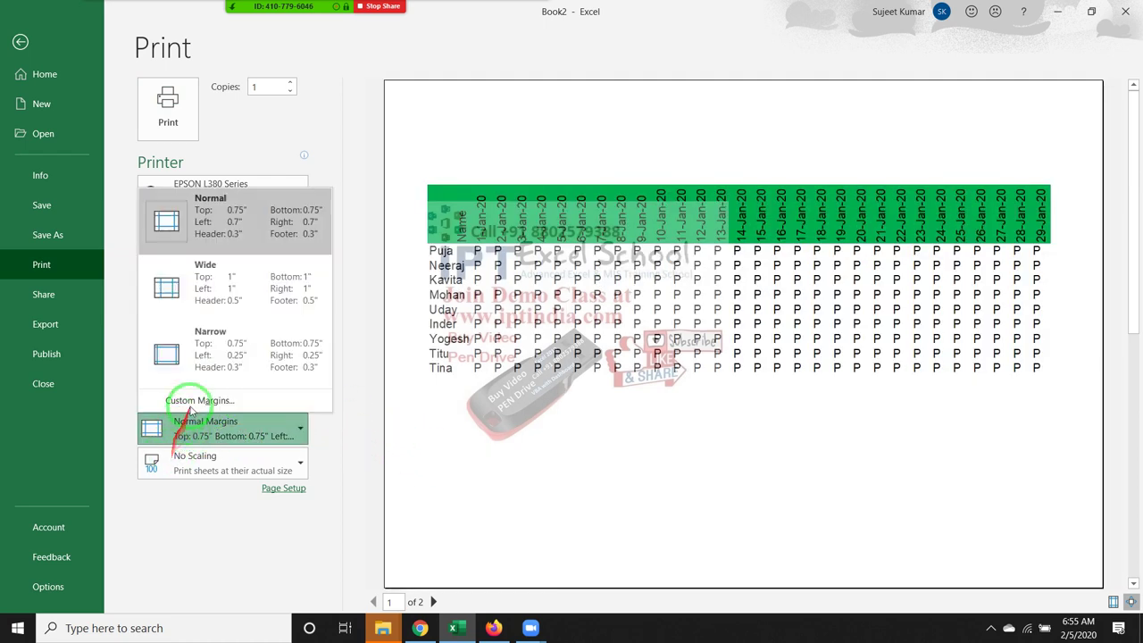
click(202, 378)
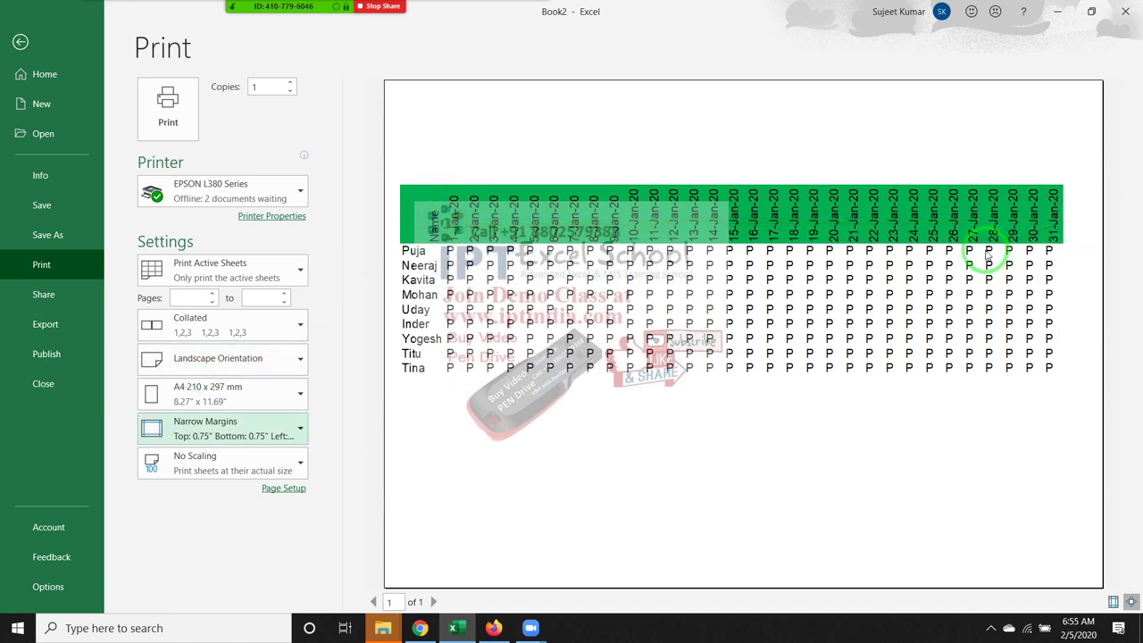
key(Escape)
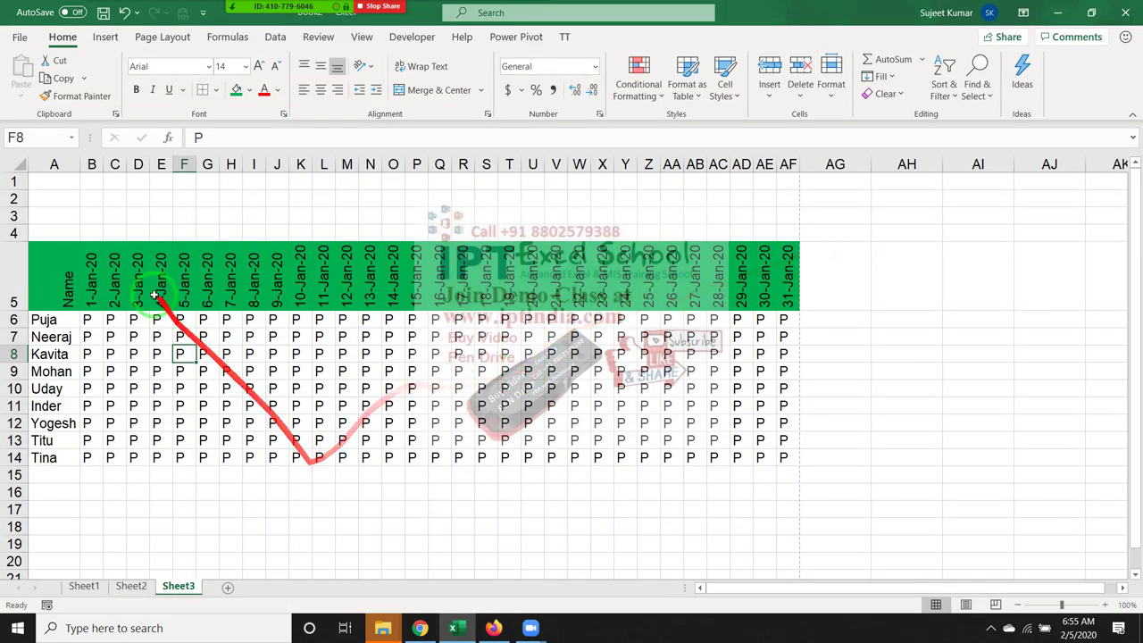
Step: Select the attendance table A5:AF14, then add a new blank sheet
drag(67, 277, 193, 300)
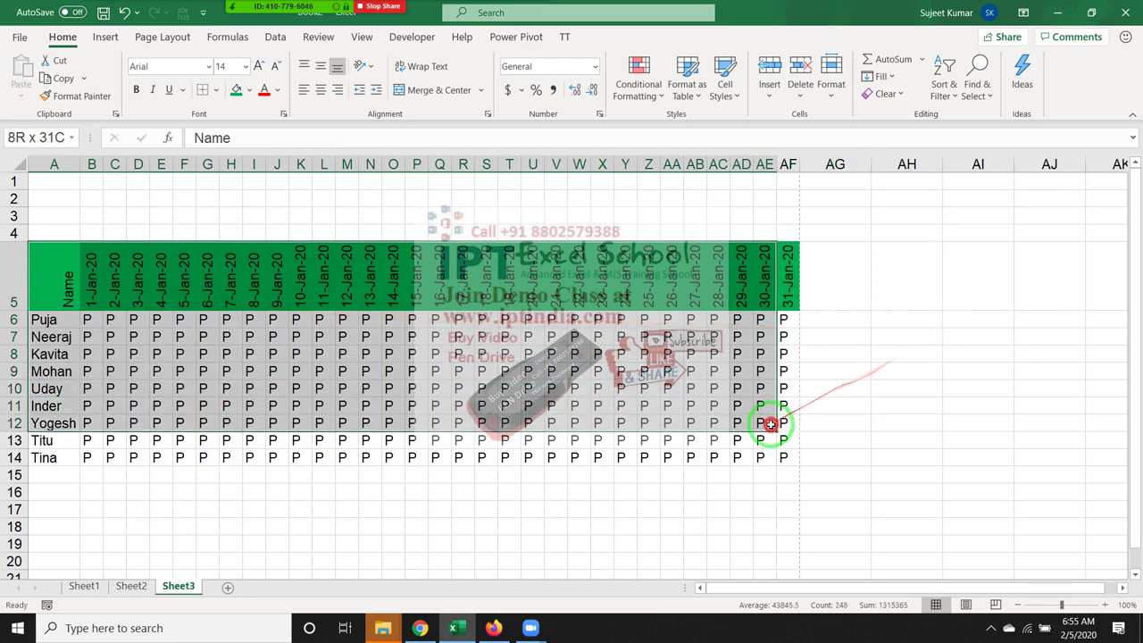
drag(905, 351, 753, 451)
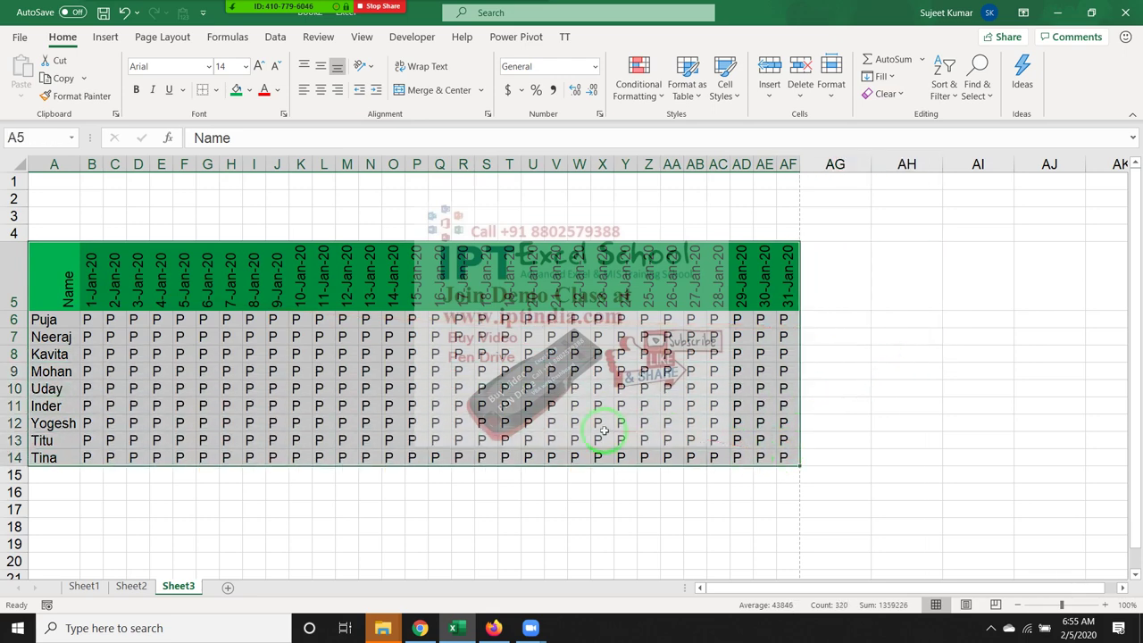
click(131, 586)
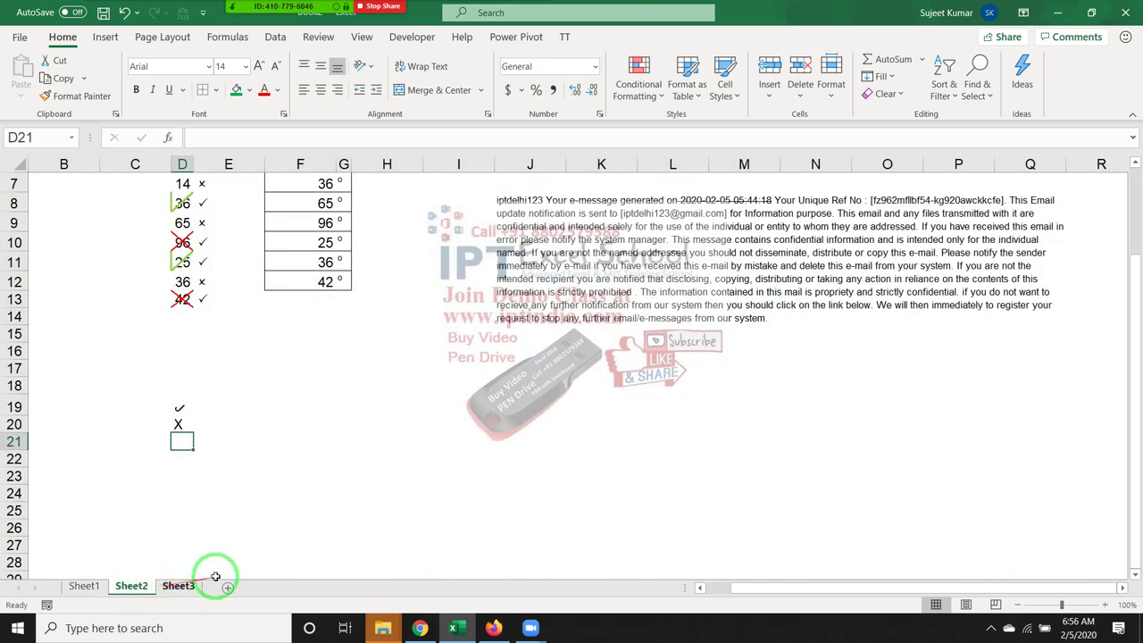
click(178, 586)
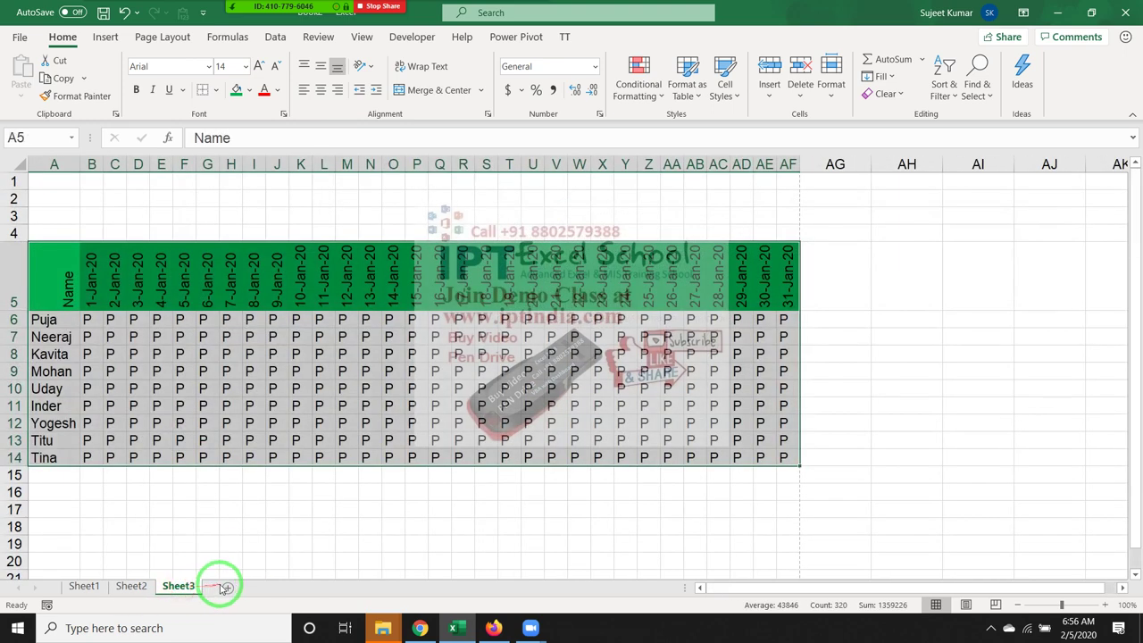
click(228, 587)
Step: Review the long message cell on Sheet2, then start typing a name in Sheet4's A1
click(176, 586)
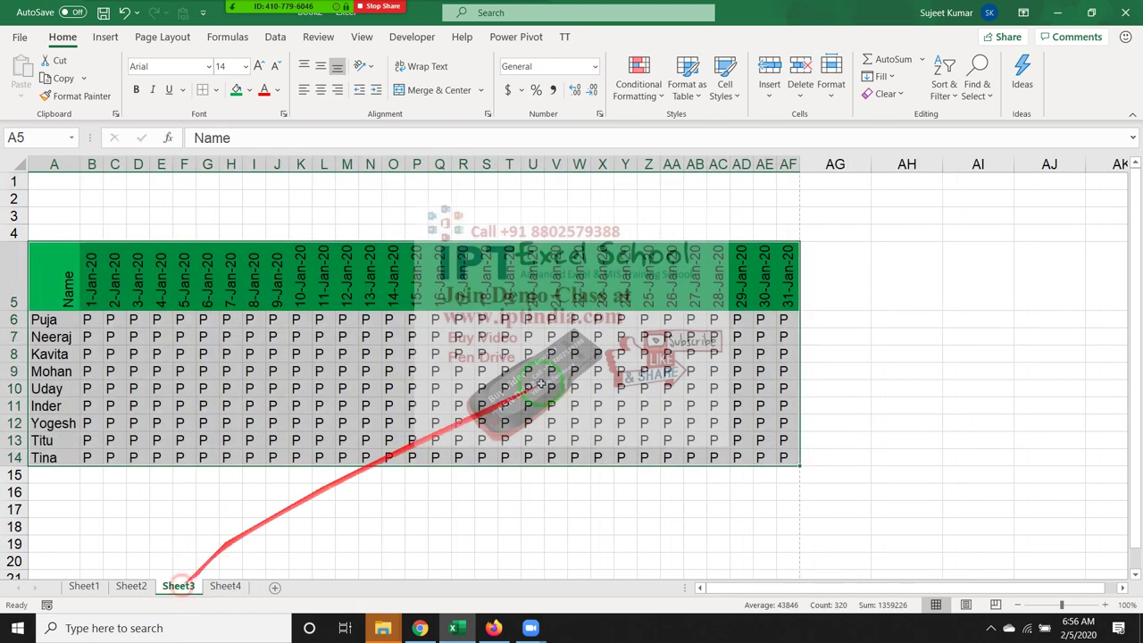
click(126, 597)
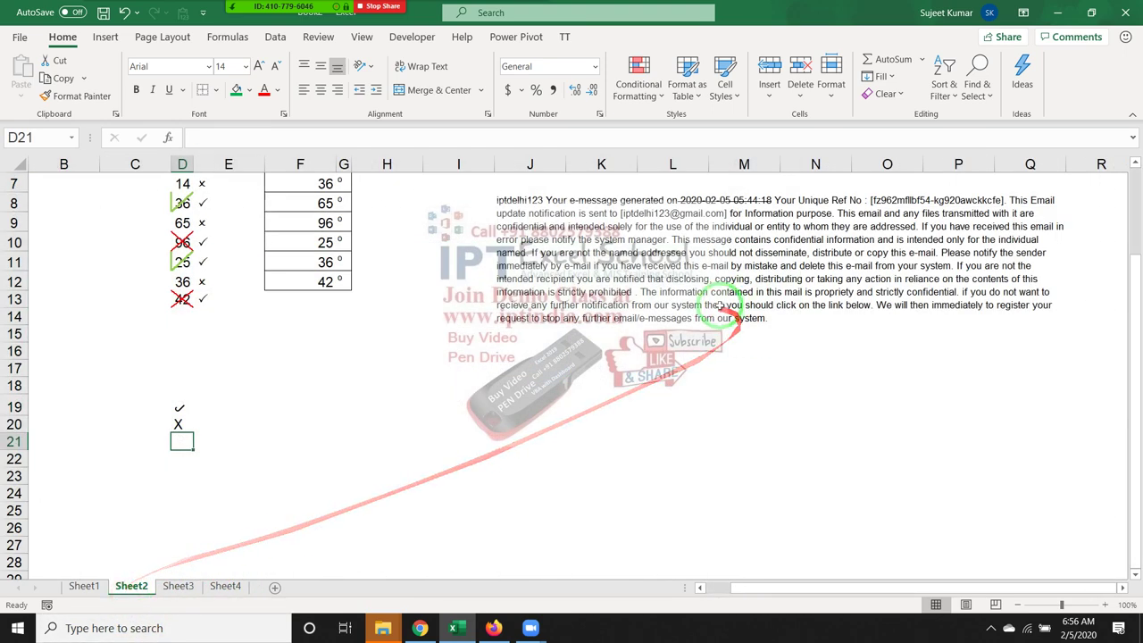
click(661, 389)
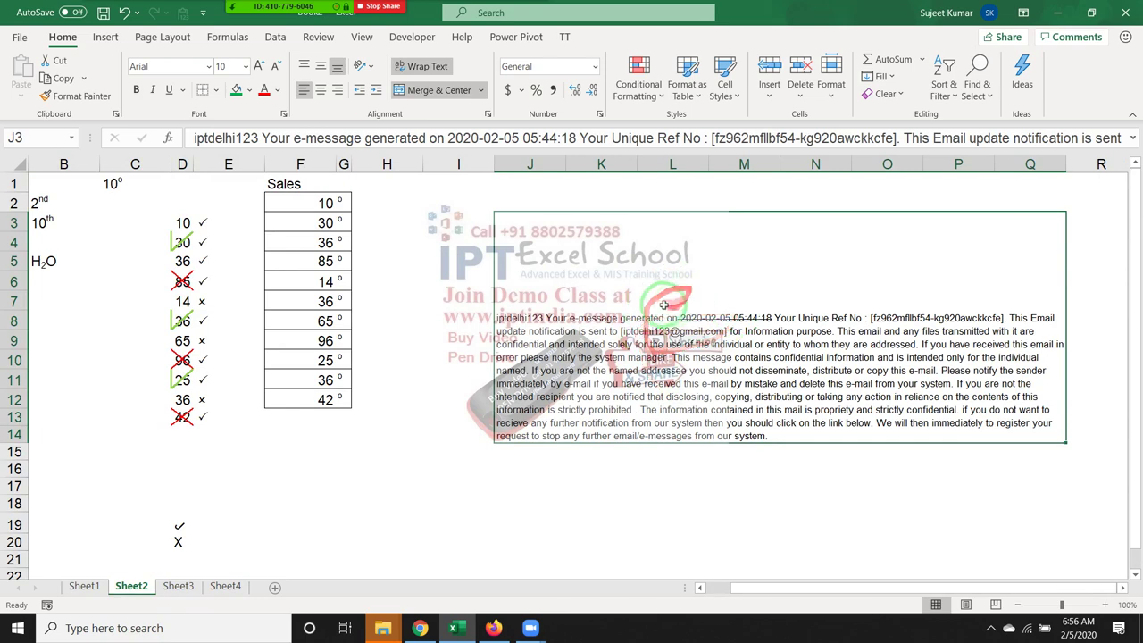
drag(625, 361, 275, 116)
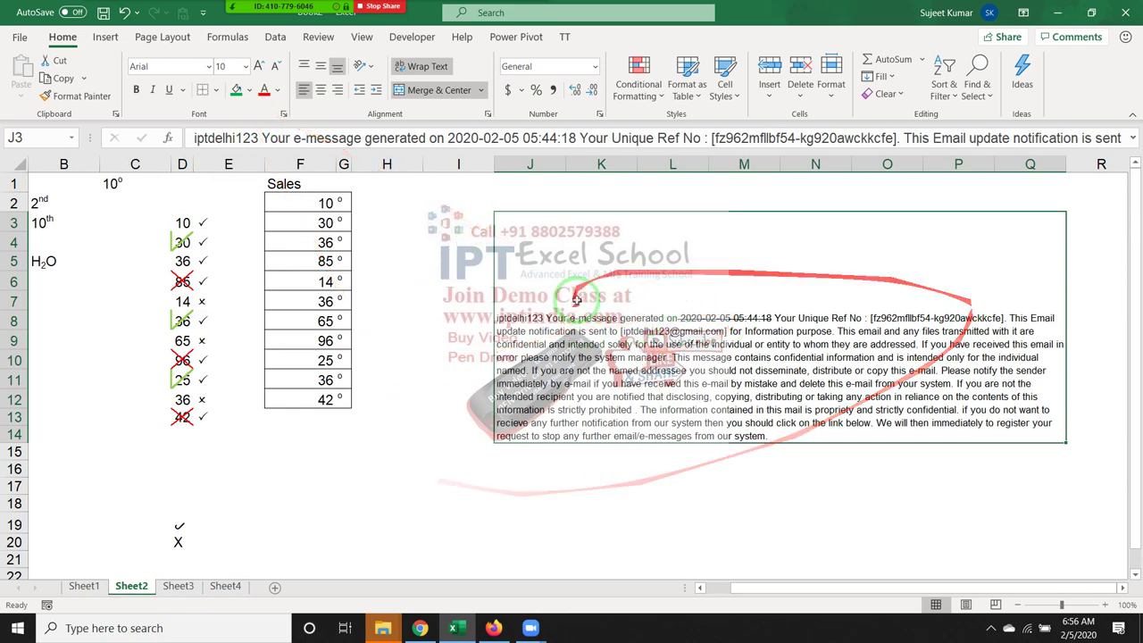
click(224, 587)
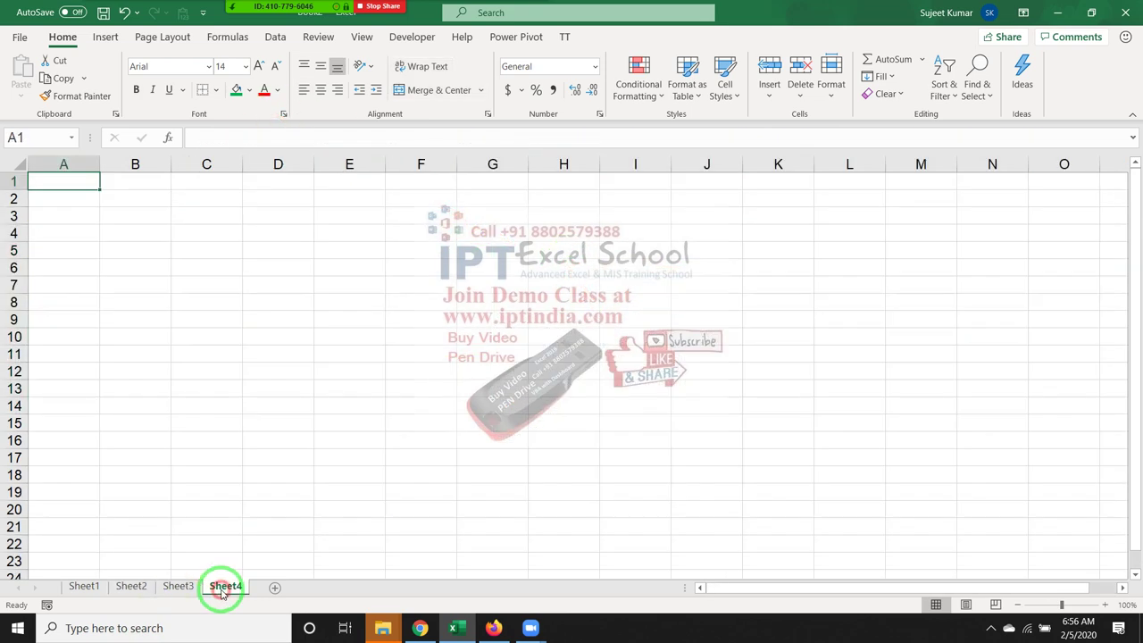
text(Sujeet Kumar)
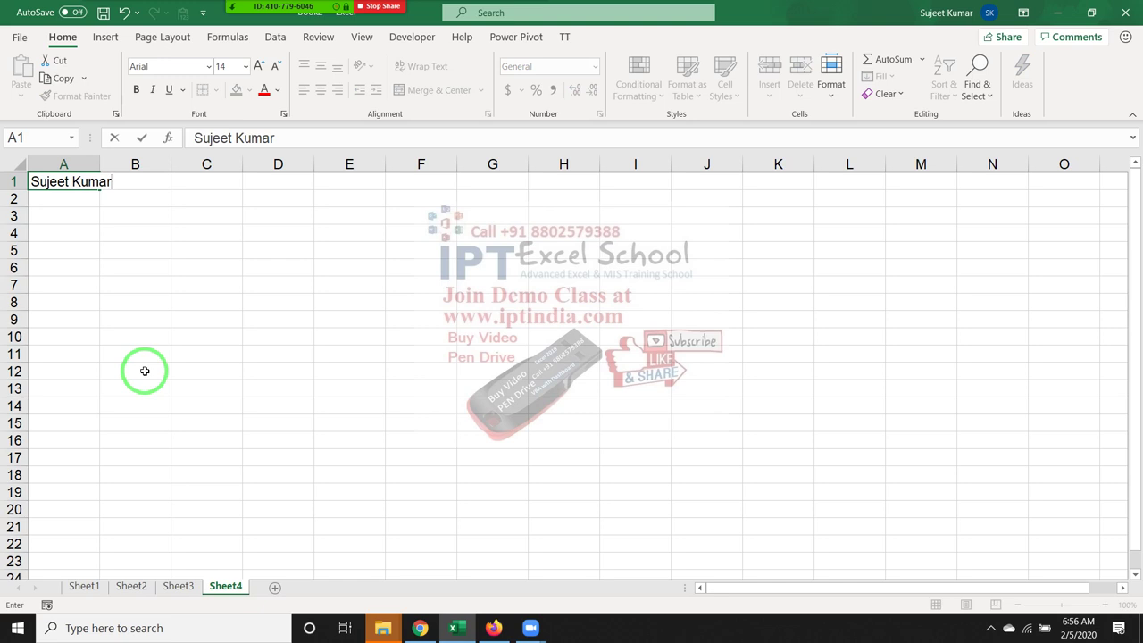
Step: Commit the name in A1, try centre and wrap, then narrow column A and left-align it
key(Return)
key(Up)
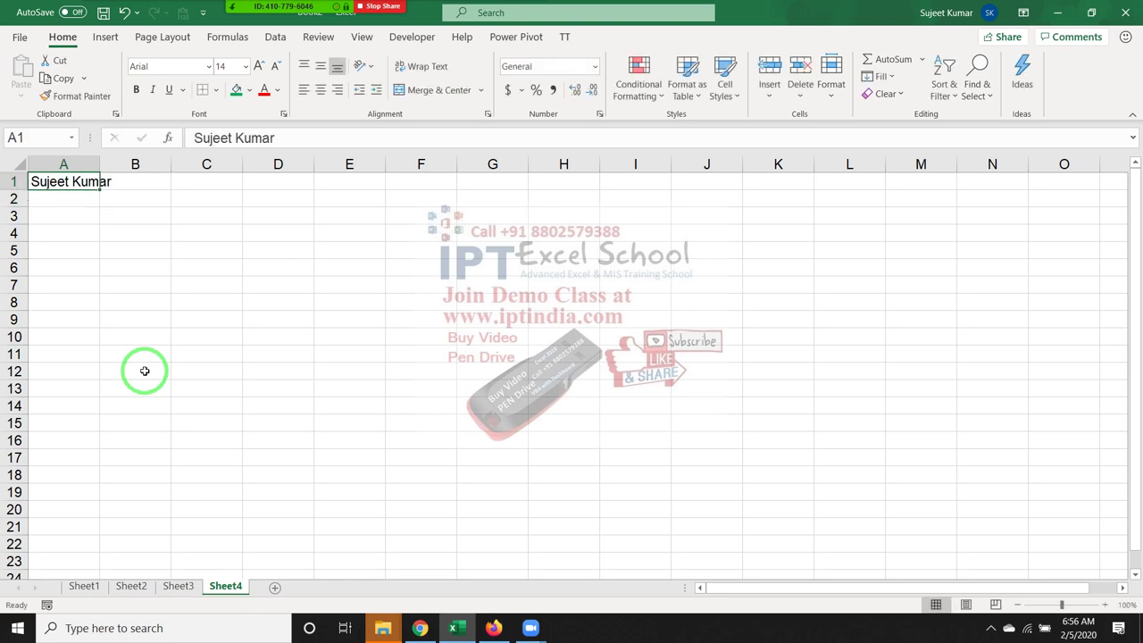
click(439, 92)
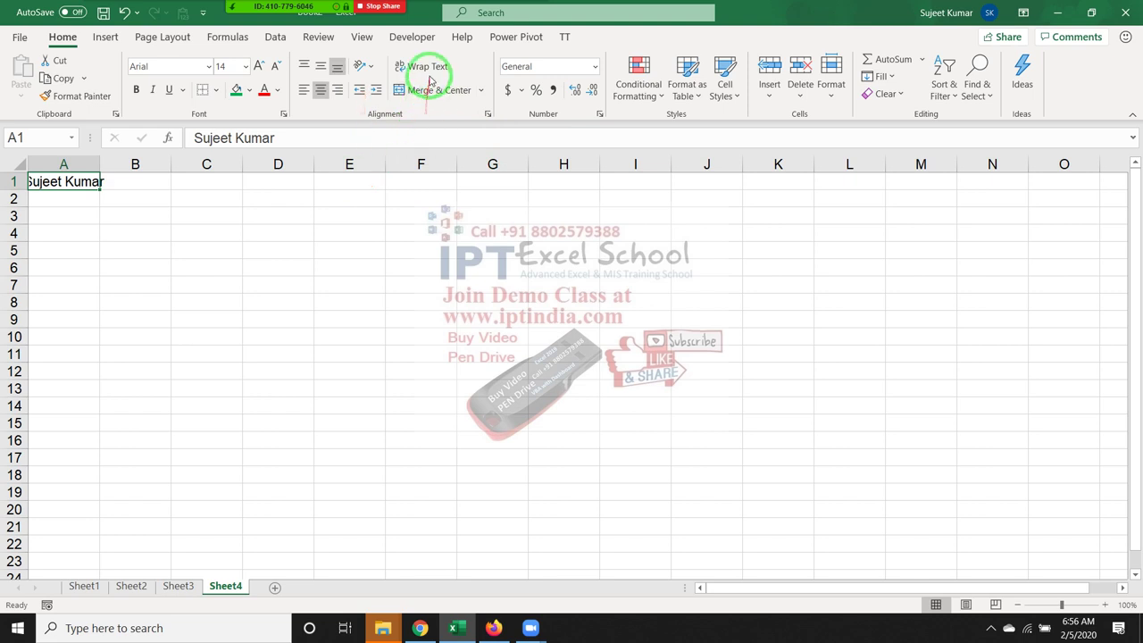
click(429, 70)
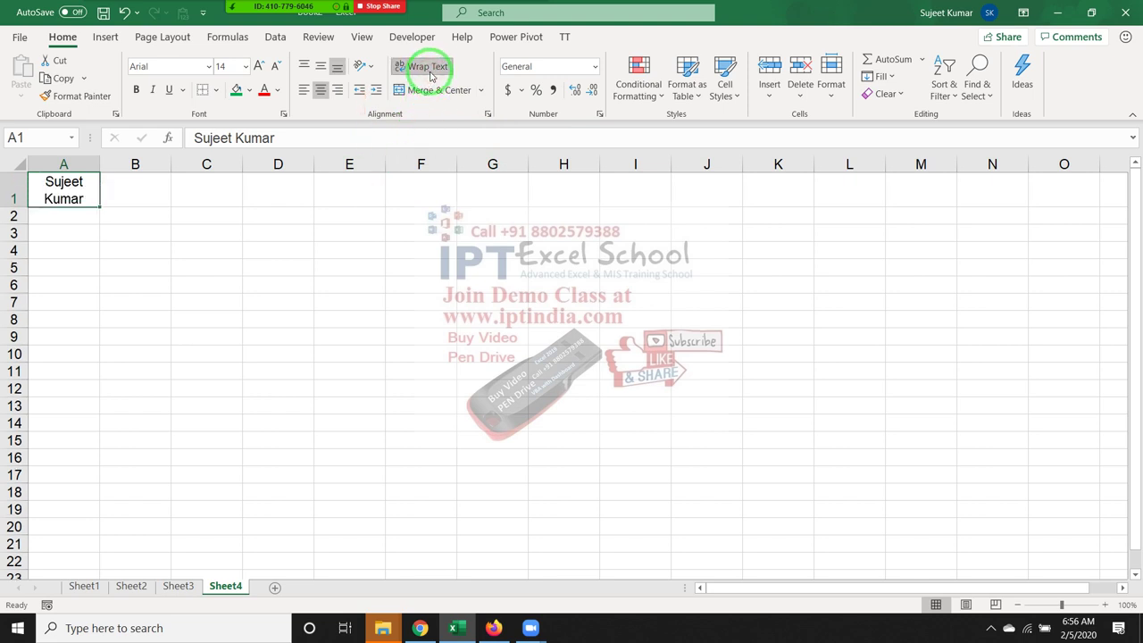
click(402, 66)
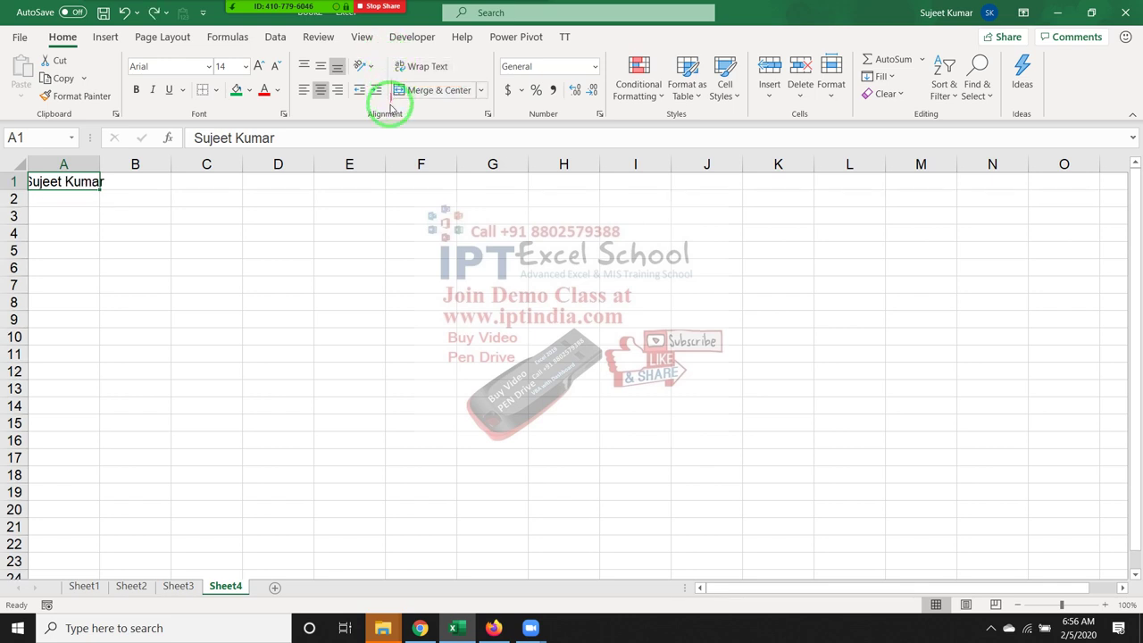
click(167, 255)
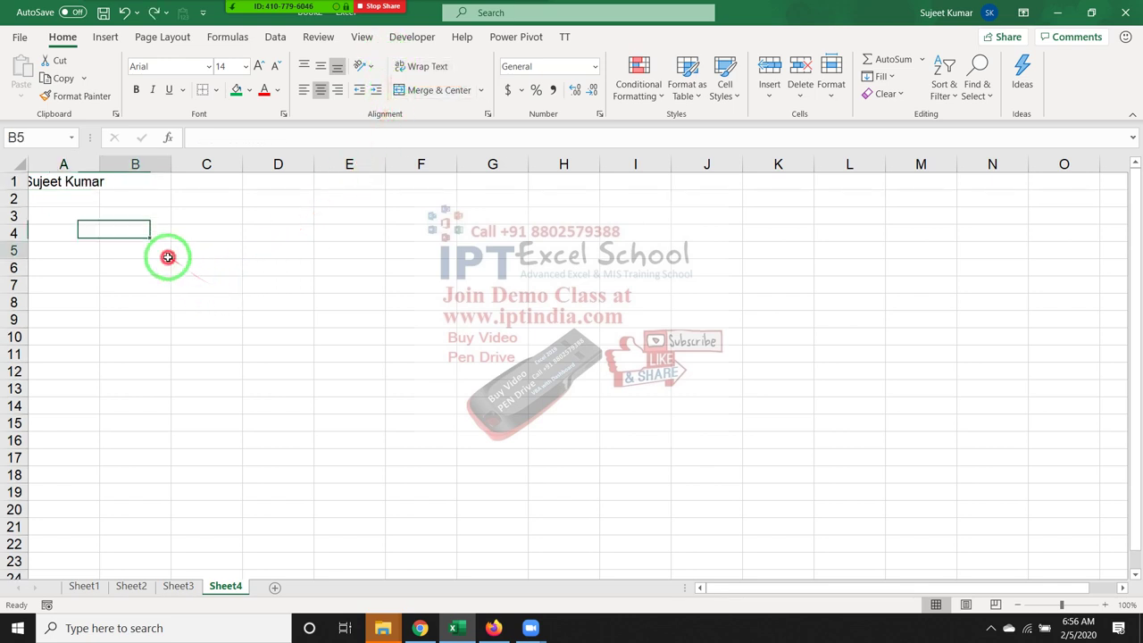
click(72, 183)
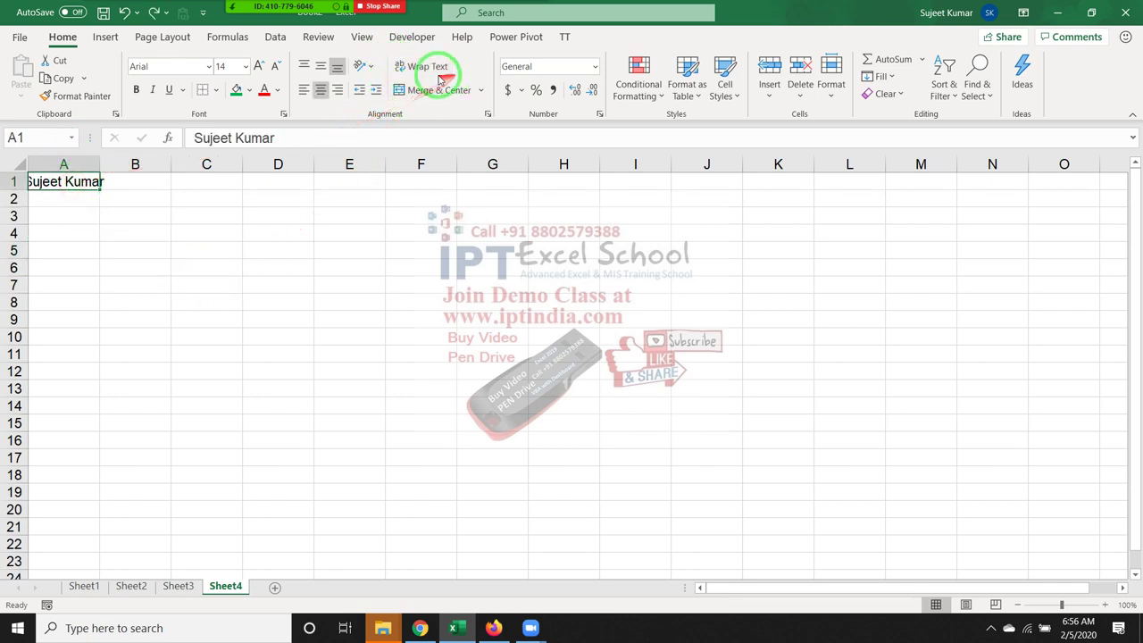
drag(99, 156, 92, 156)
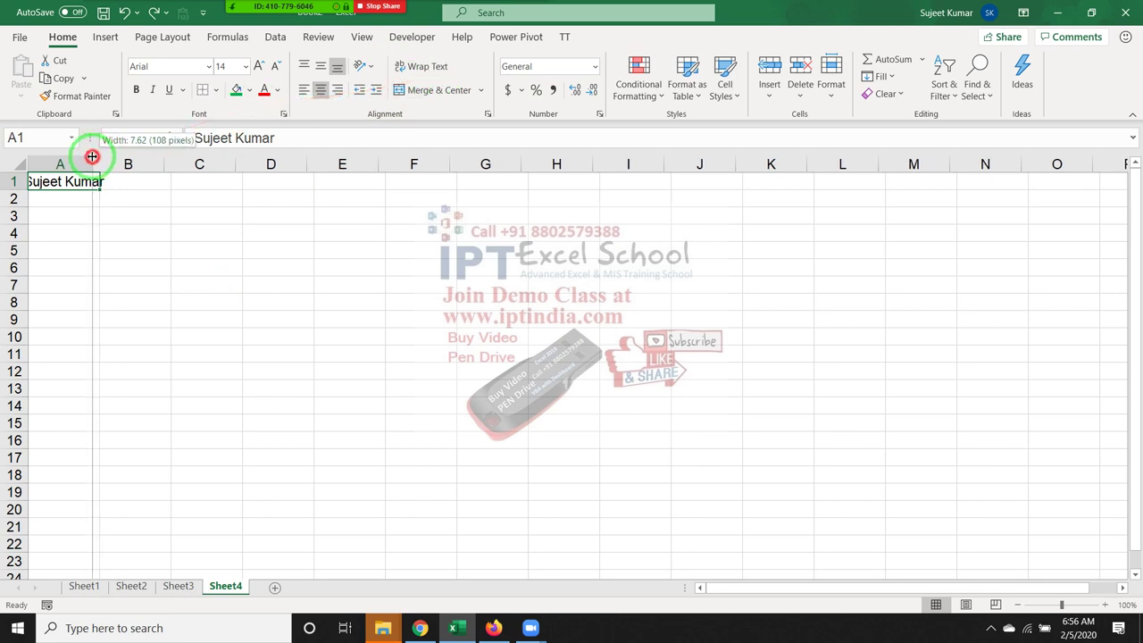
click(303, 90)
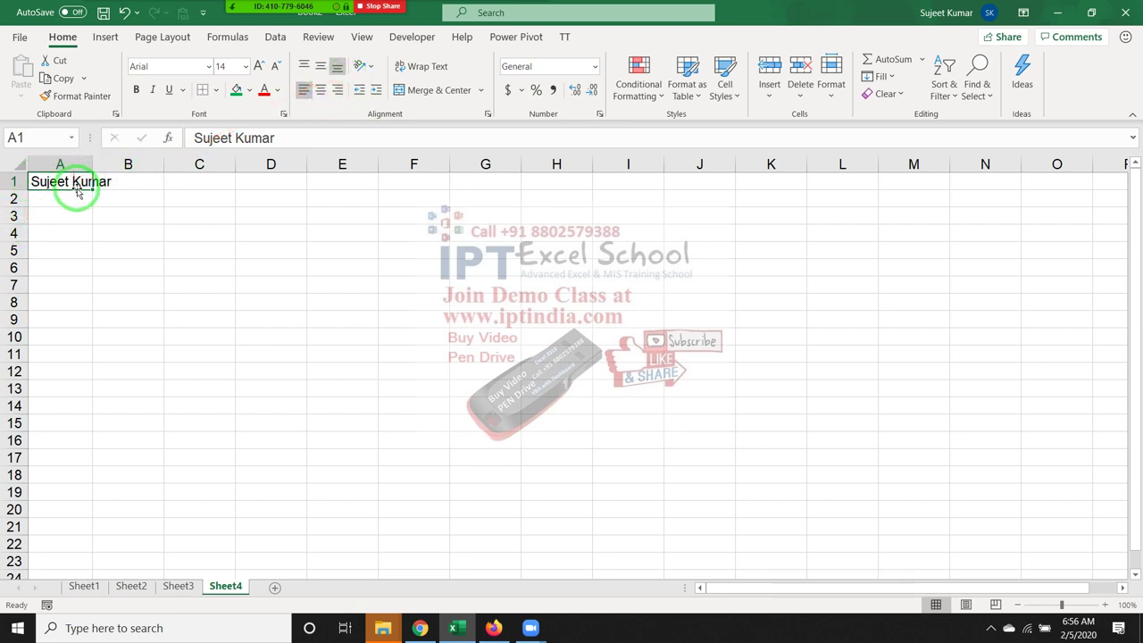
click(141, 219)
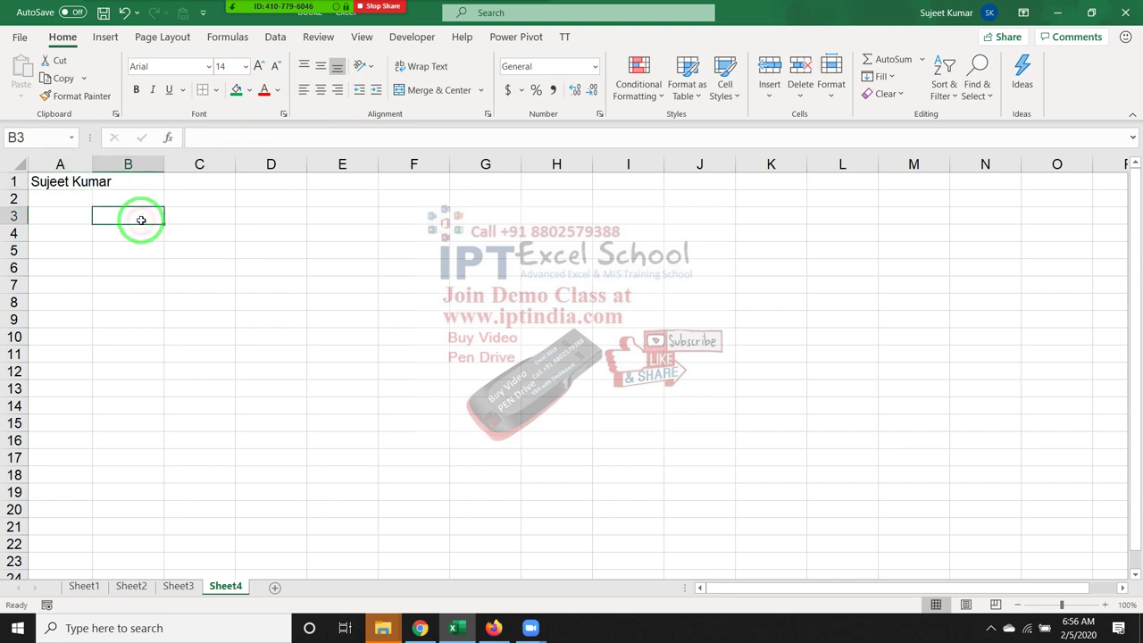
text(147)
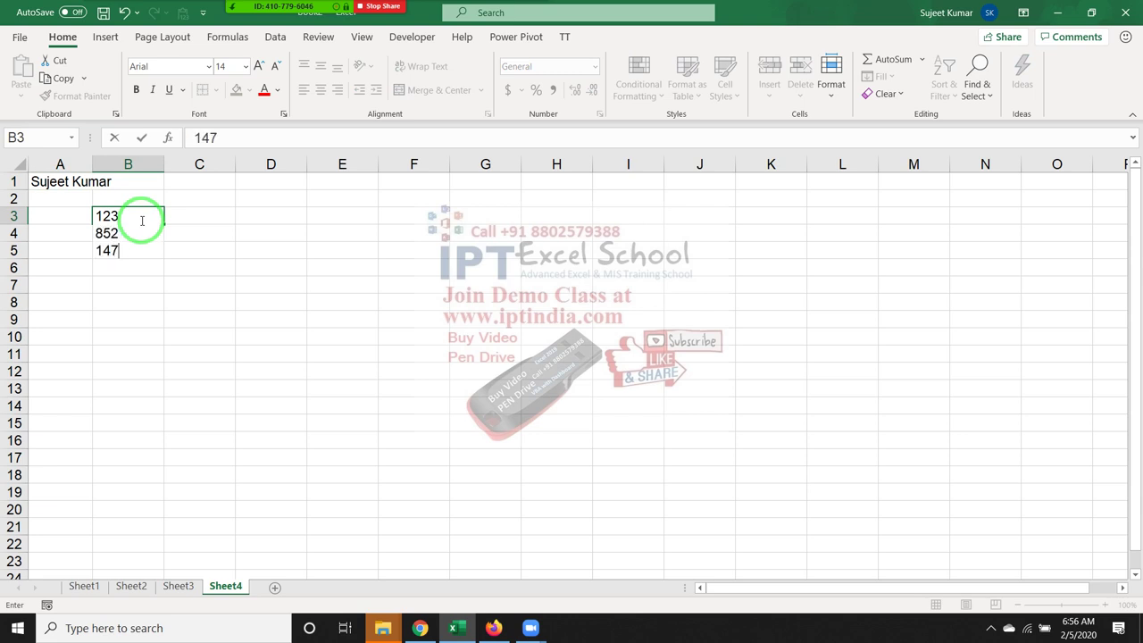
key(Return)
click(141, 219)
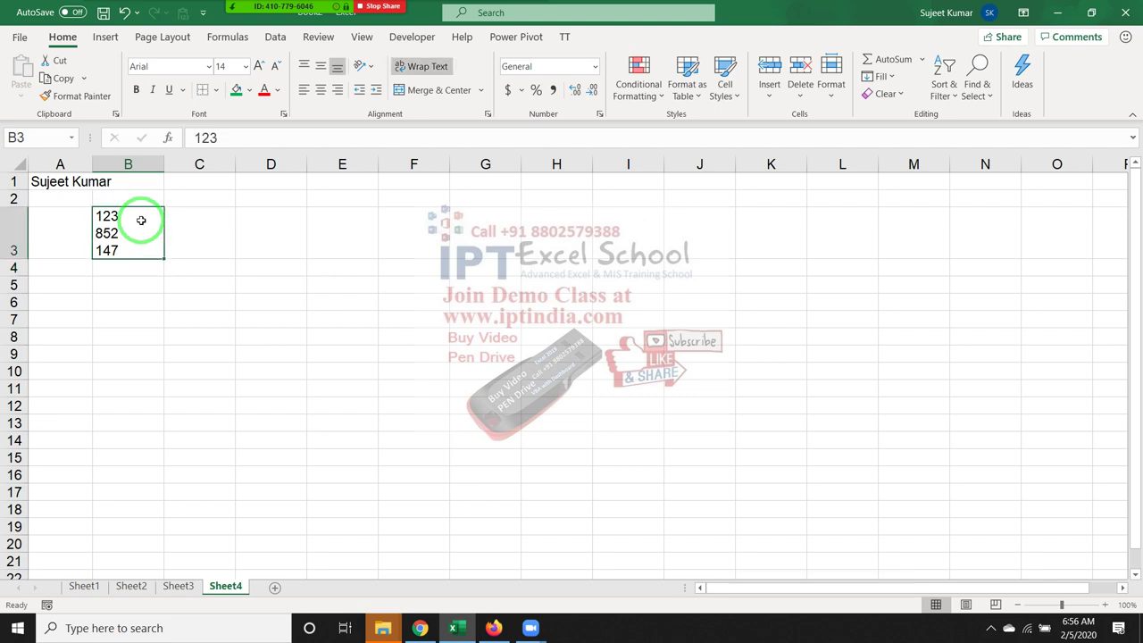
key(ctrl+z)
key(Up)
key(Up)
key(Left)
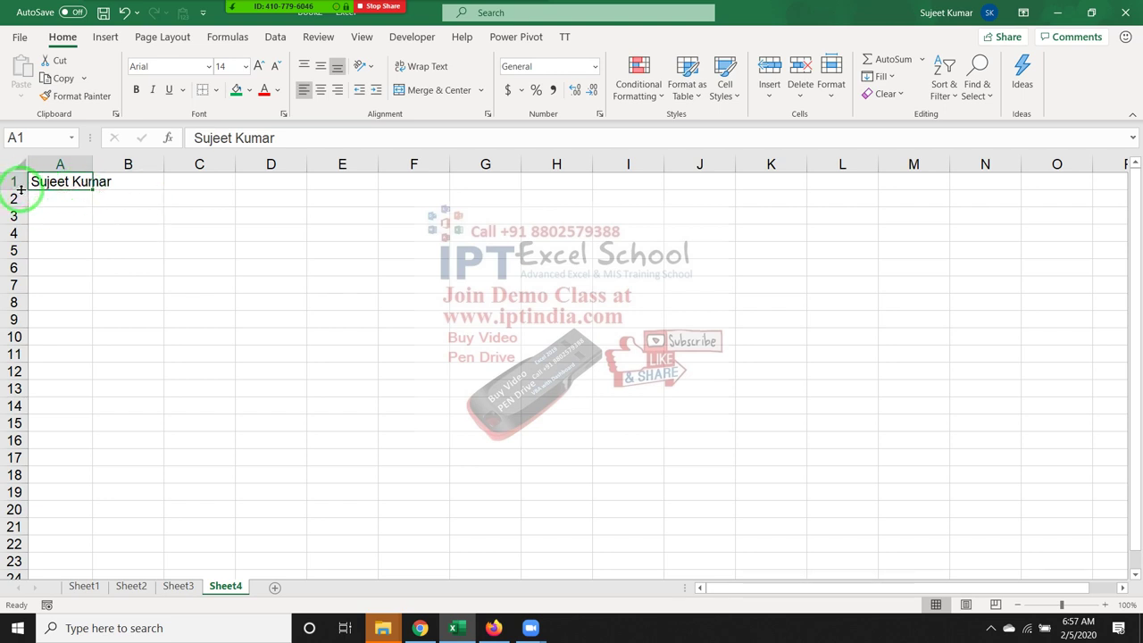
Step: Turn on Shrink to fit for A1, then widen column A to show the full name
right_click(85, 182)
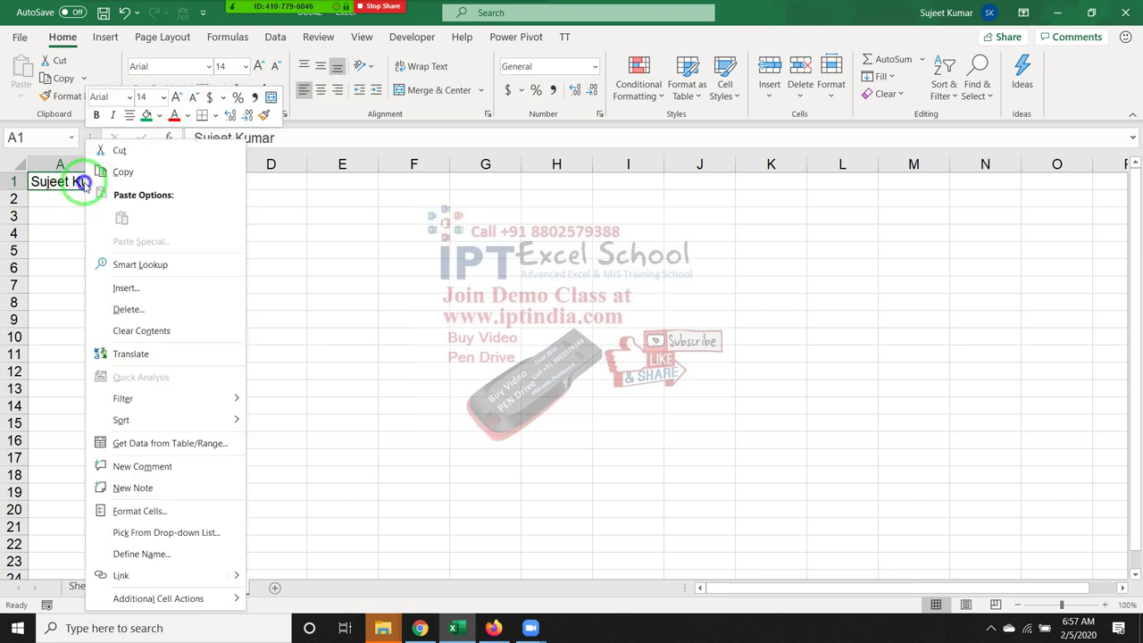
click(160, 509)
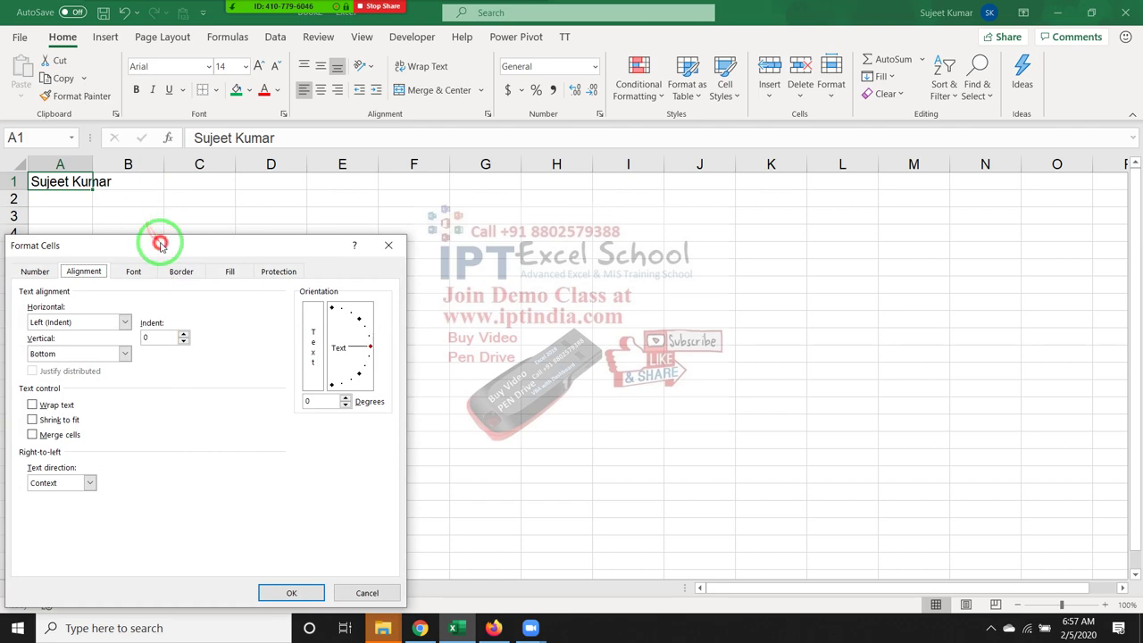
drag(165, 239, 413, 189)
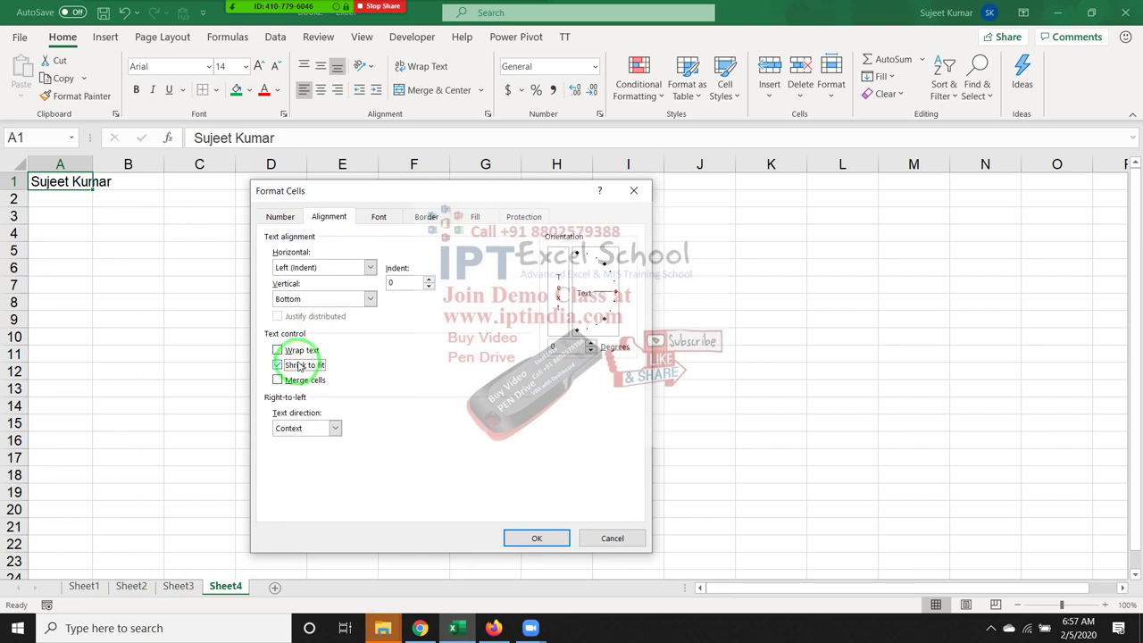
click(537, 538)
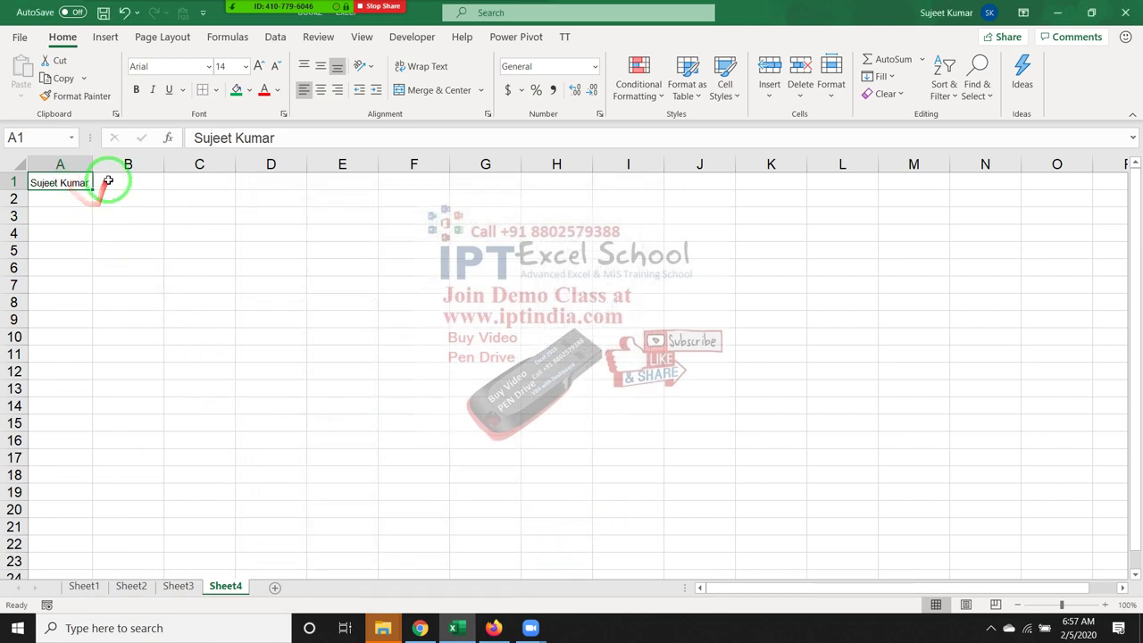
mouse_move(97, 164)
mouse_down()
mouse_move(125, 169)
mouse_move(88, 164)
mouse_move(127, 169)
mouse_move(112, 169)
mouse_up()
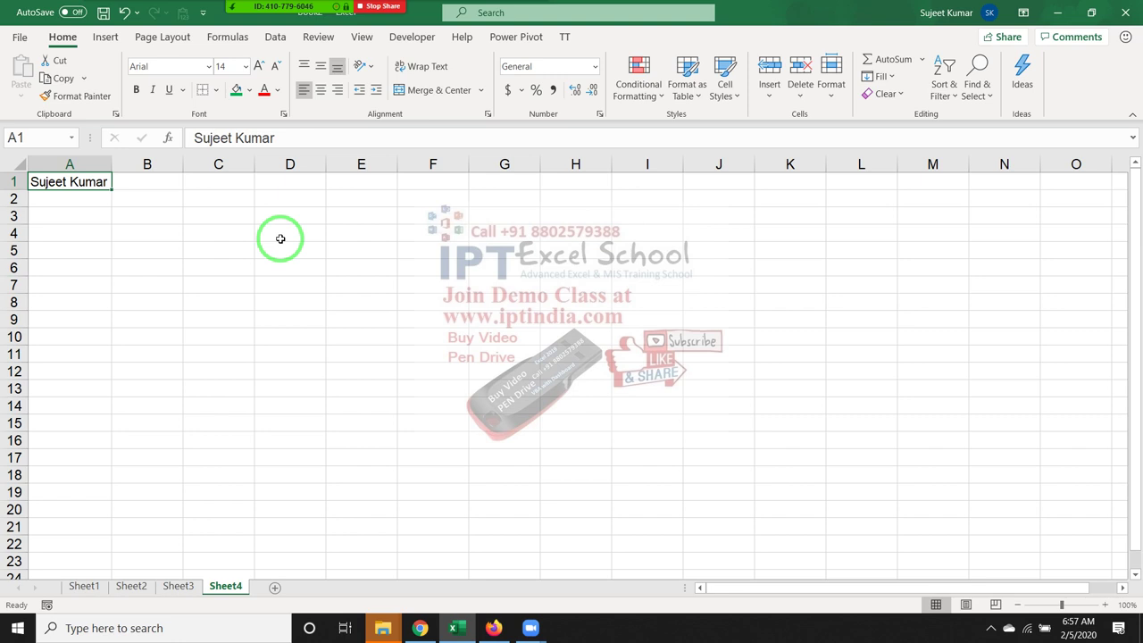
Step: Apply Merge Across to D4:H10 after undoing a Merge & Center
drag(295, 236, 576, 337)
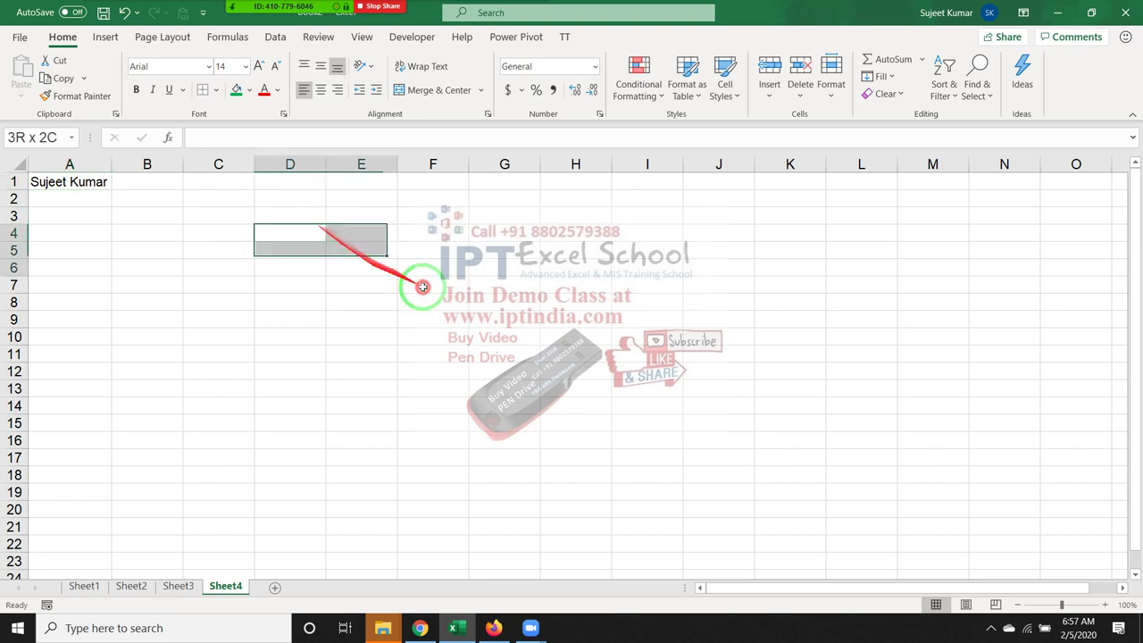
click(438, 90)
key(ctrl+z)
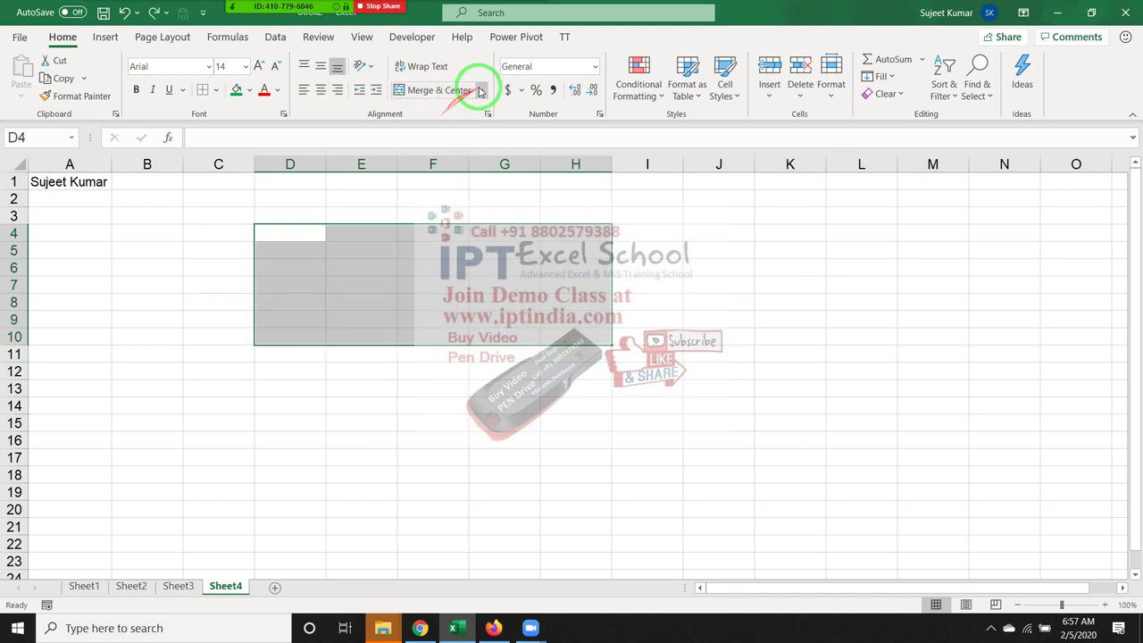
click(480, 90)
click(461, 132)
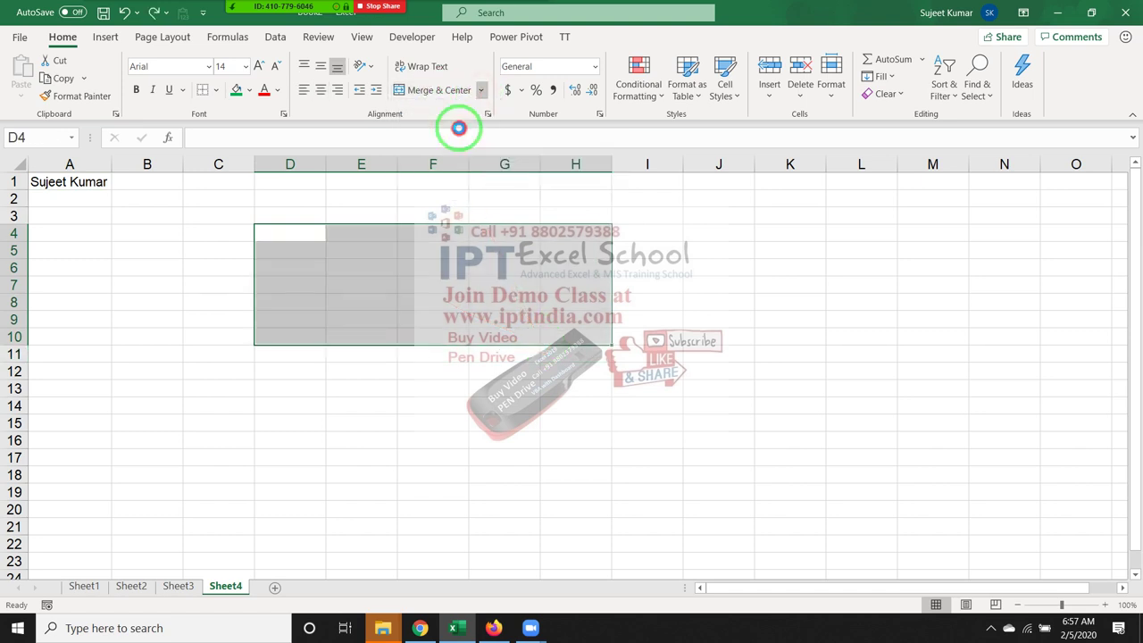
Step: Click through rows 4 to 10 to confirm each is one merged D:H cell
click(383, 228)
click(378, 251)
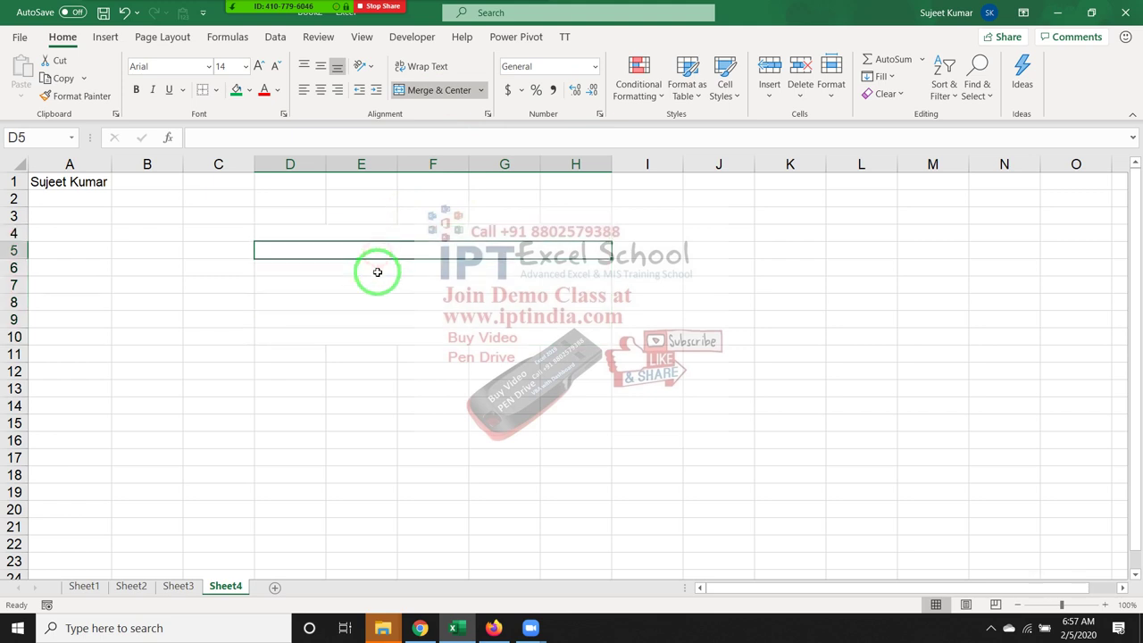
click(378, 269)
click(376, 286)
click(377, 304)
click(381, 335)
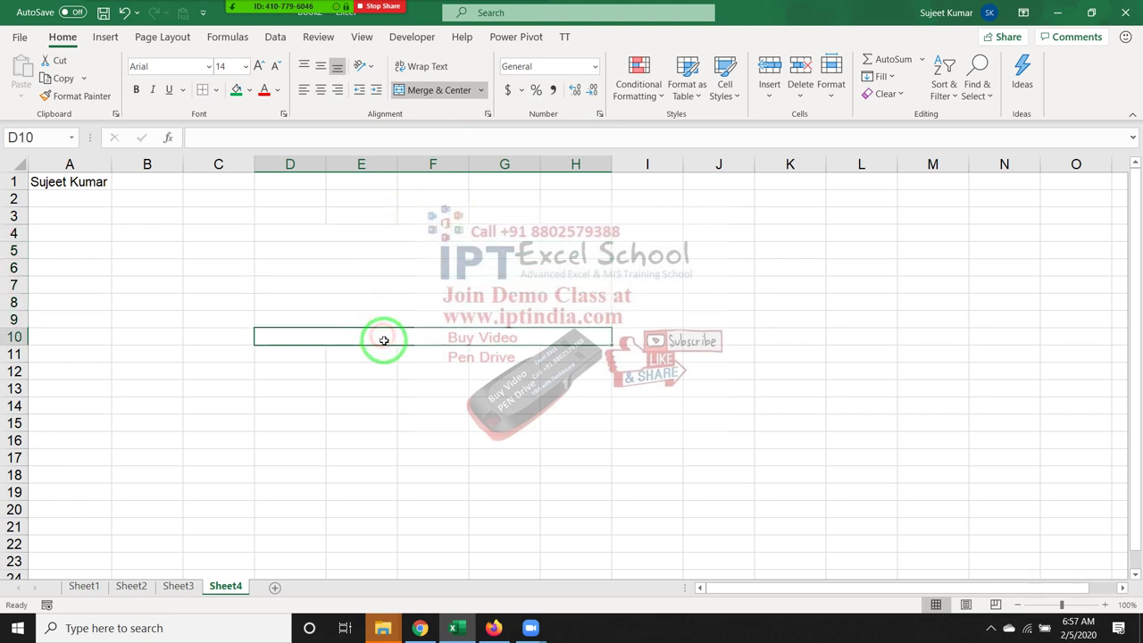
click(310, 265)
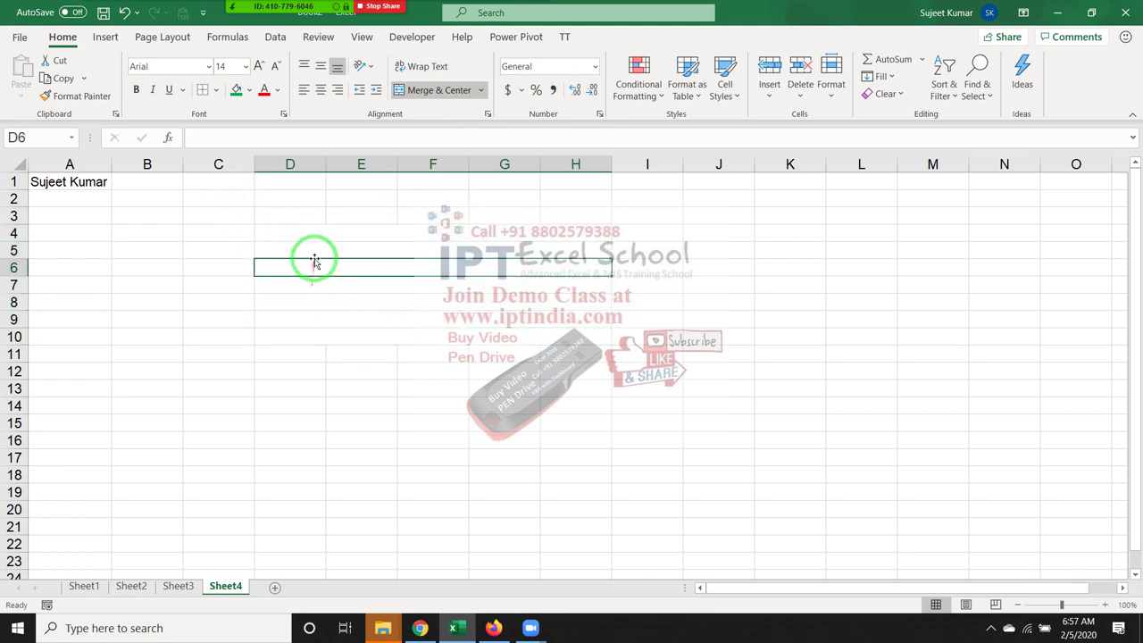
click(312, 252)
click(223, 206)
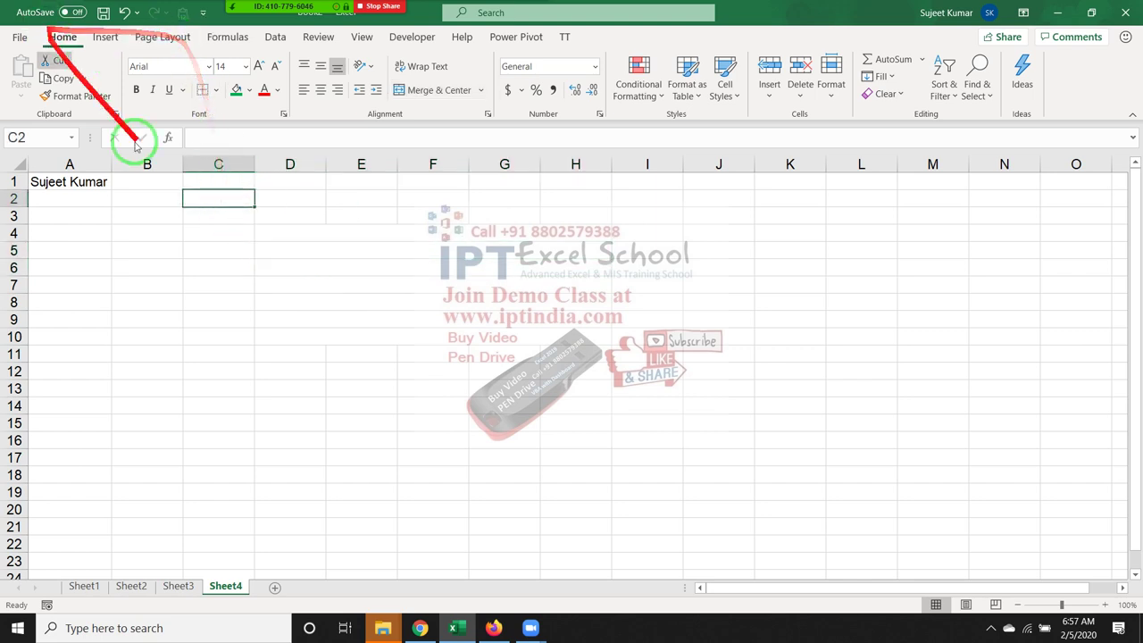
Step: Look at the File view, then go to the Sheet1 risk assessment form
click(19, 37)
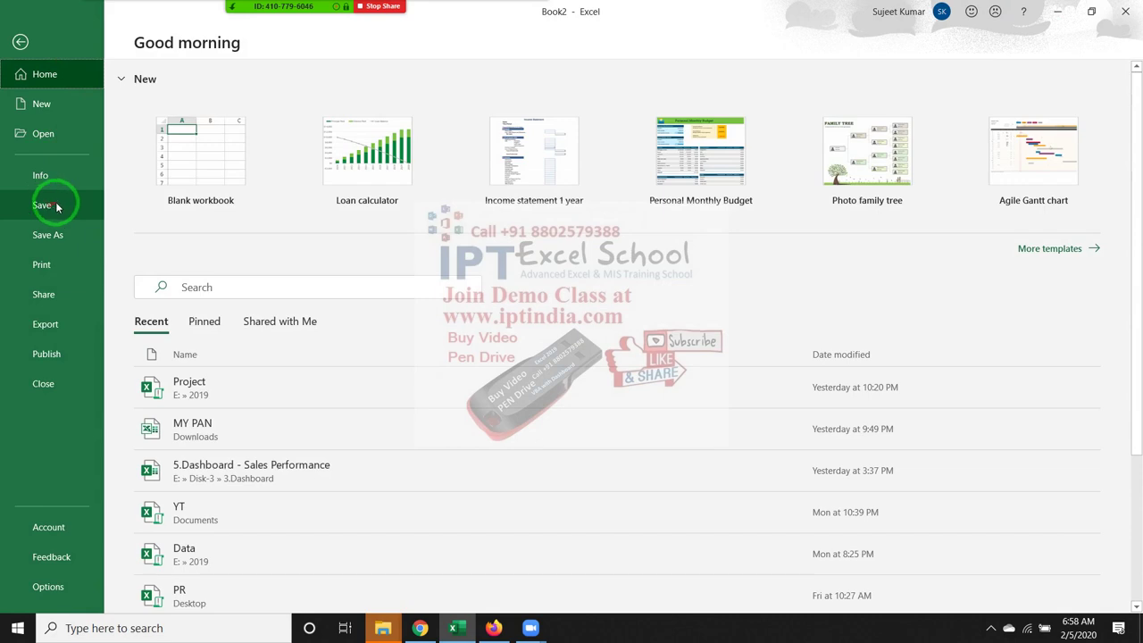
click(337, 450)
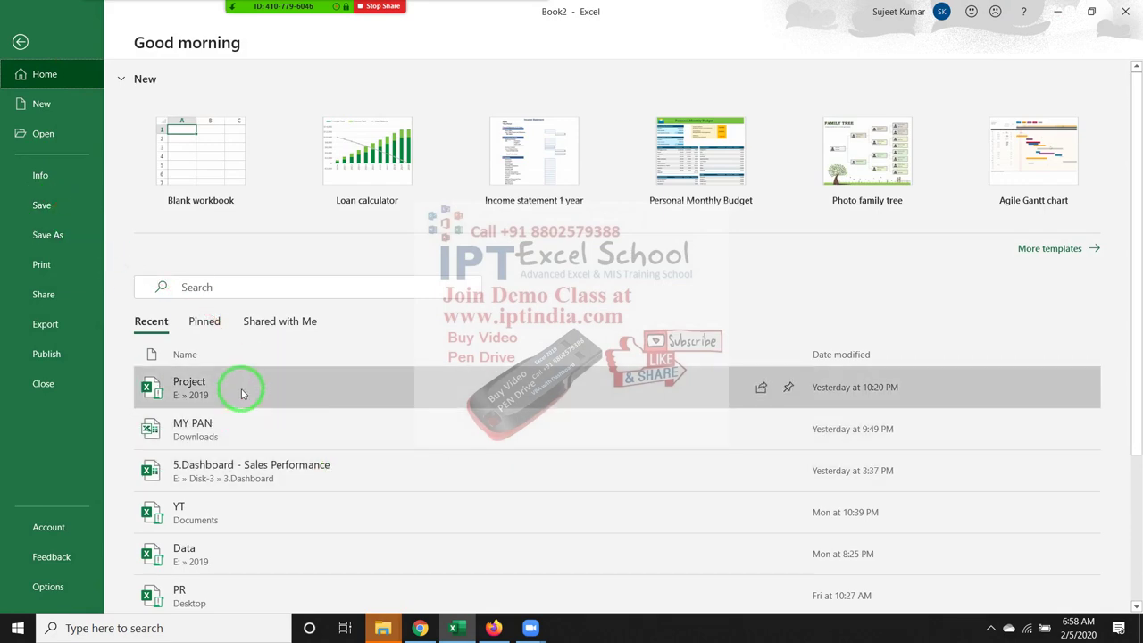
key(Escape)
click(81, 585)
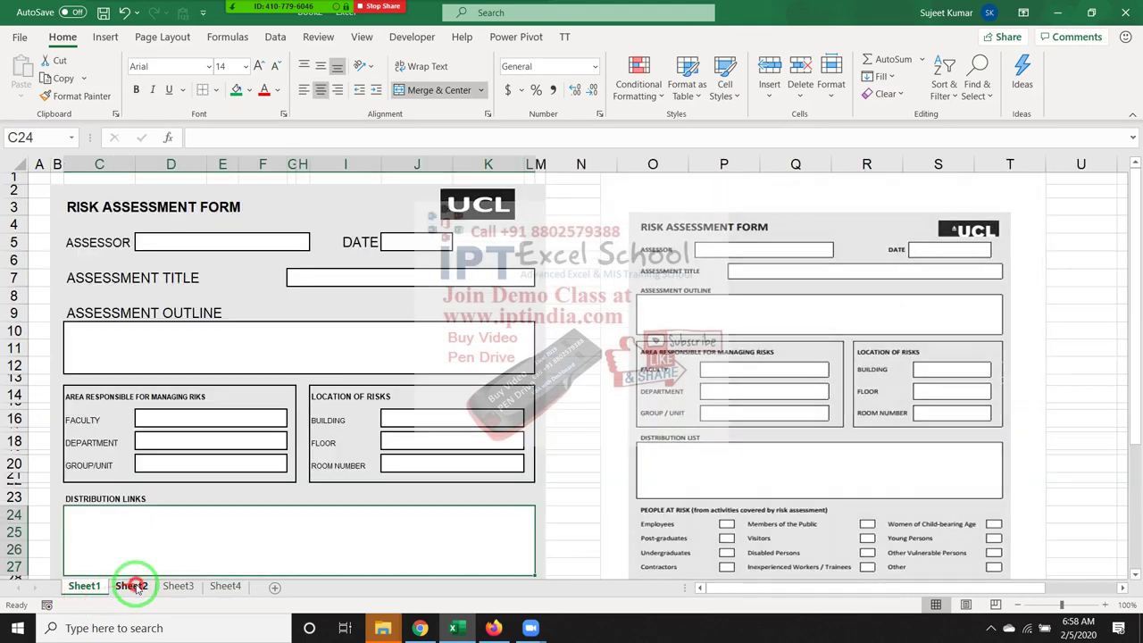
click(125, 586)
click(80, 588)
Step: Check the Faculty, Department, Group/Unit and Room Number boxes and nudge the reference picture on the right
click(199, 419)
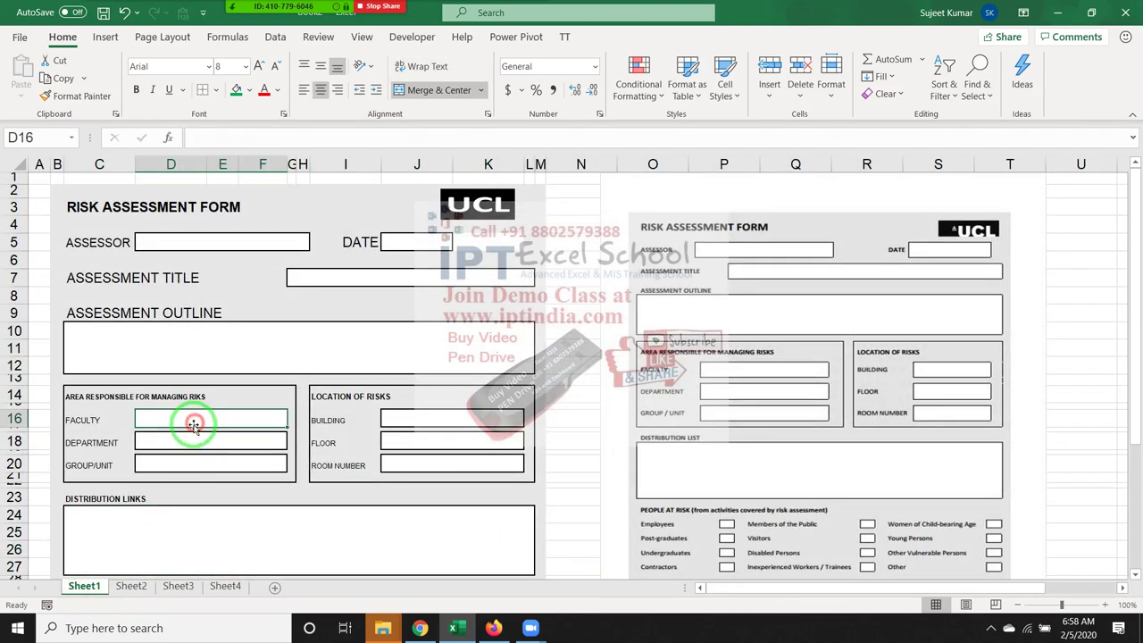
click(192, 442)
click(190, 465)
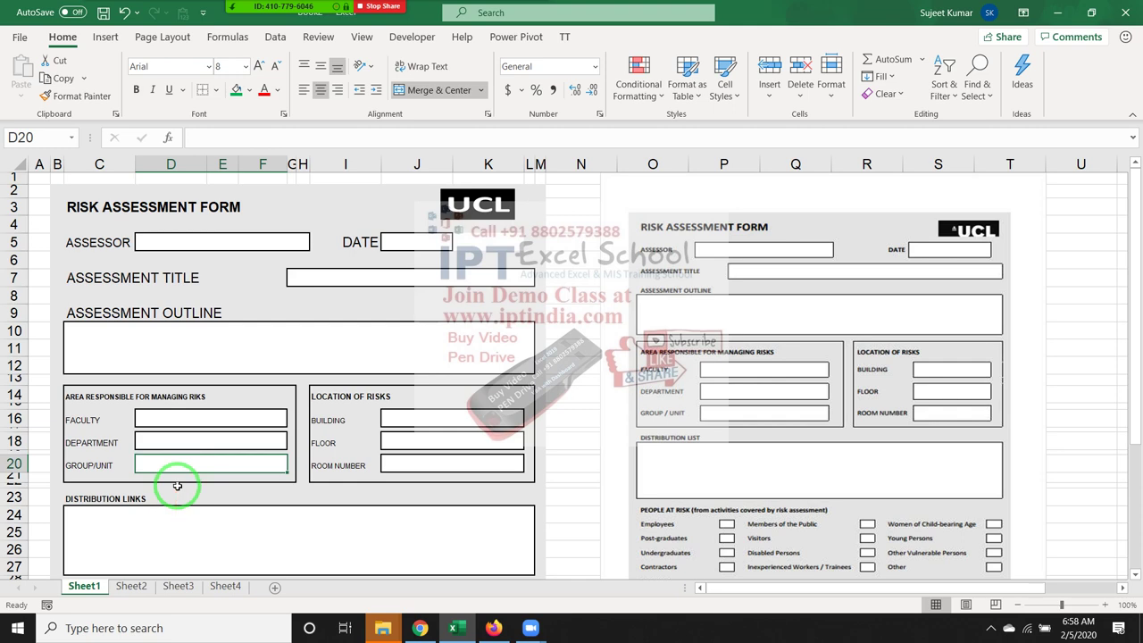
click(397, 463)
scroll(429, 435, down, 2)
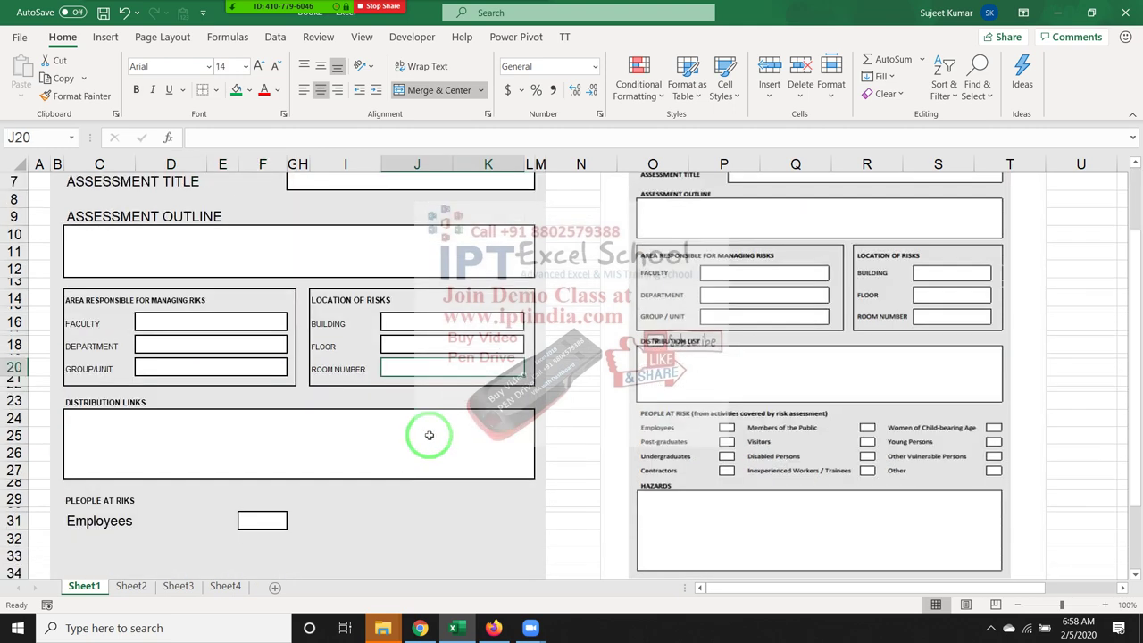
mouse_move(911, 352)
mouse_down()
mouse_move(911, 402)
mouse_move(886, 396)
mouse_up()
scroll(390, 403, up, 2)
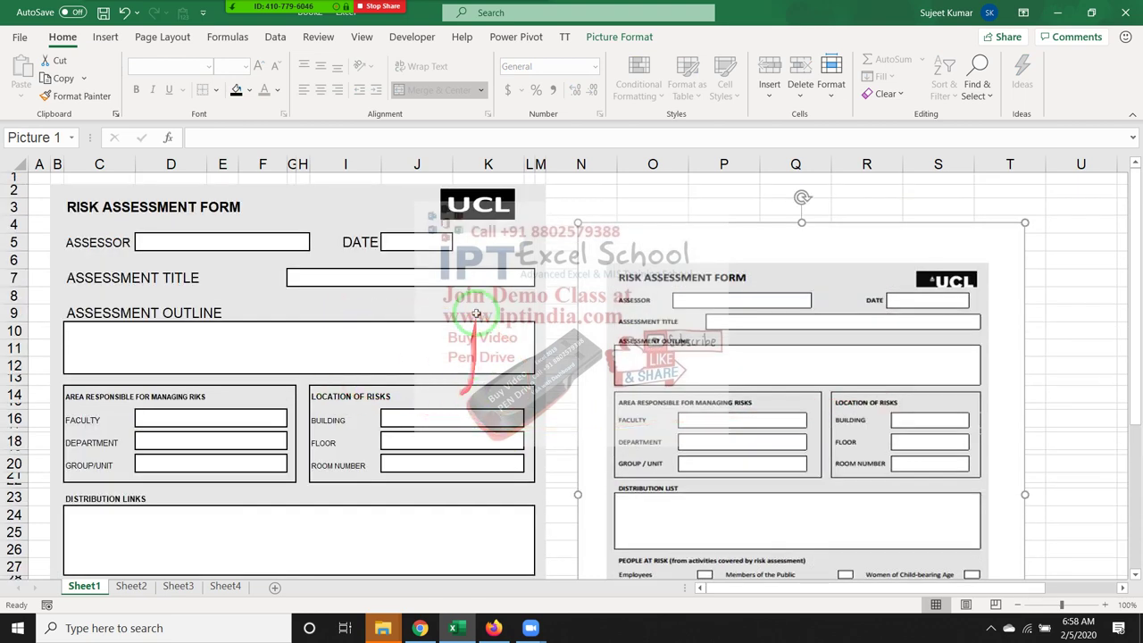
click(465, 296)
Step: Move the DATE label from I5 one cell right into J5, then go back to Sheet4
click(429, 224)
click(491, 244)
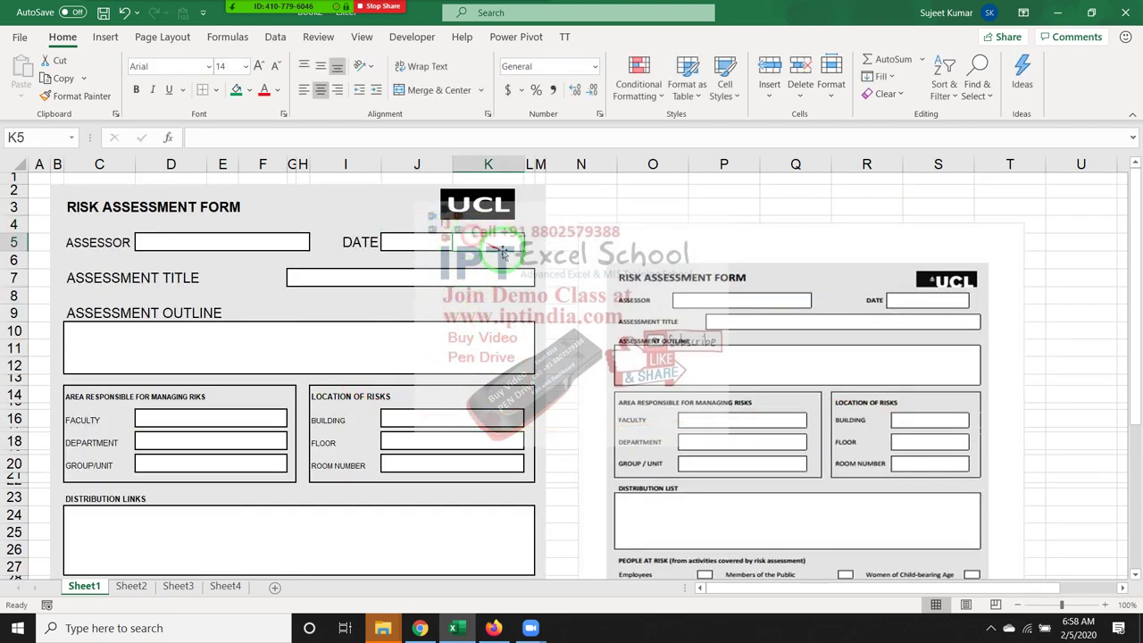
click(502, 280)
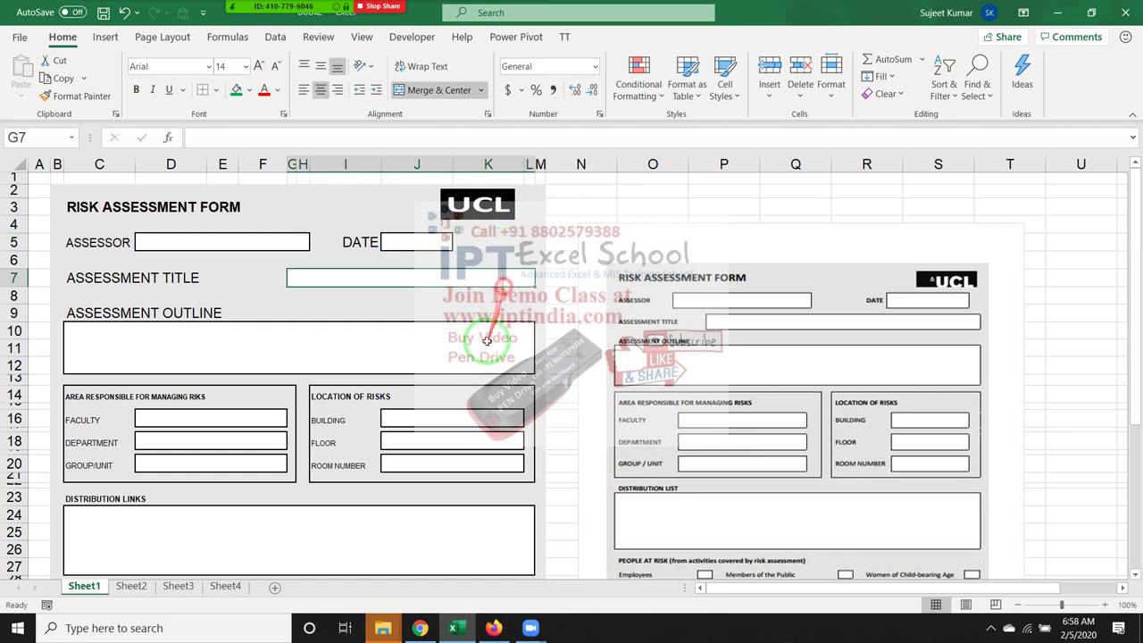
drag(362, 243, 403, 241)
click(402, 242)
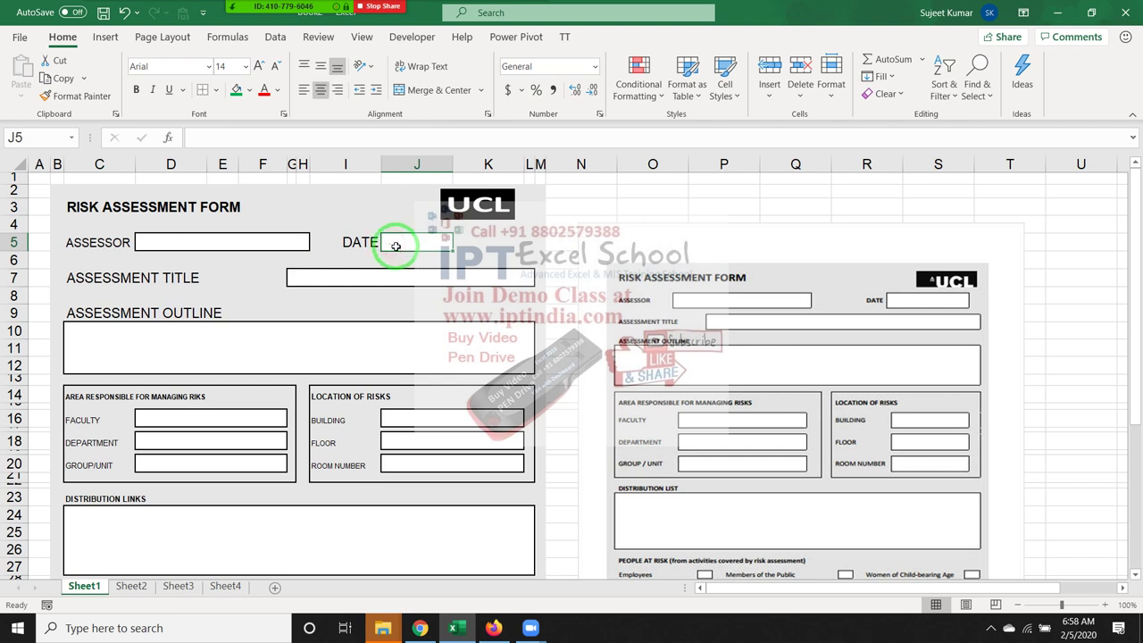
mouse_move(398, 255)
mouse_down()
mouse_move(473, 253)
mouse_move(362, 243)
mouse_move(438, 254)
mouse_up()
click(349, 243)
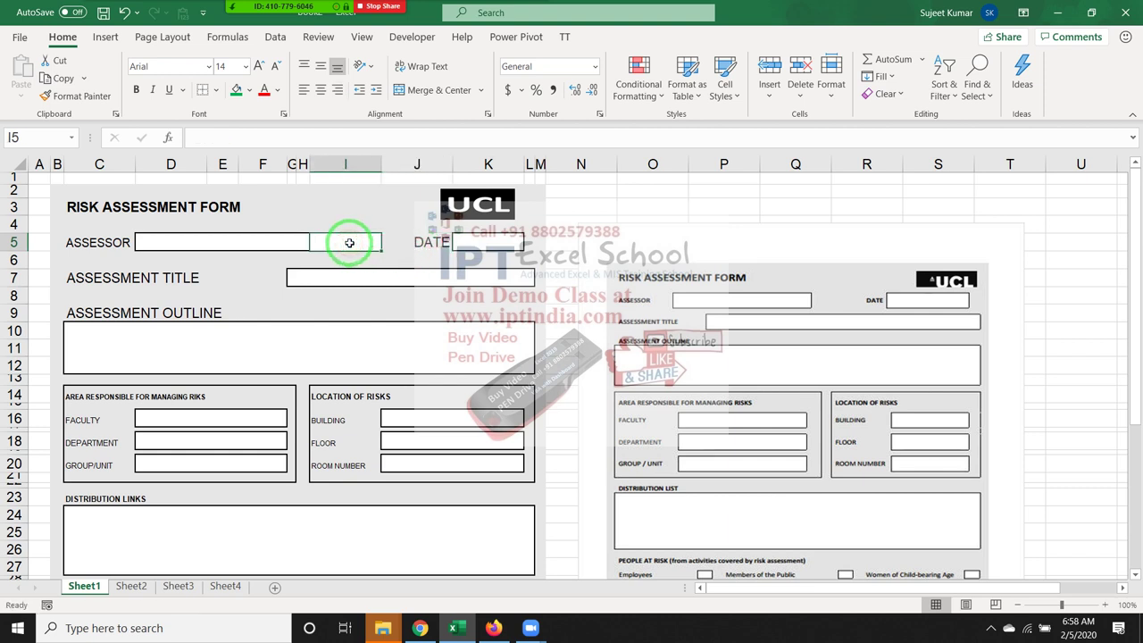
click(420, 259)
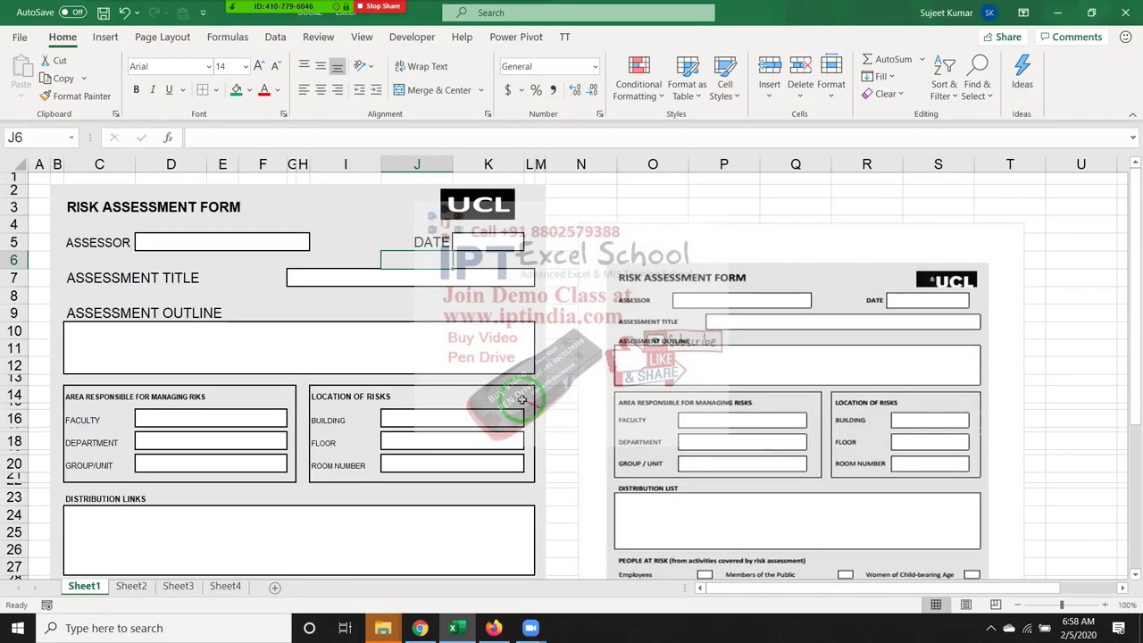
click(225, 586)
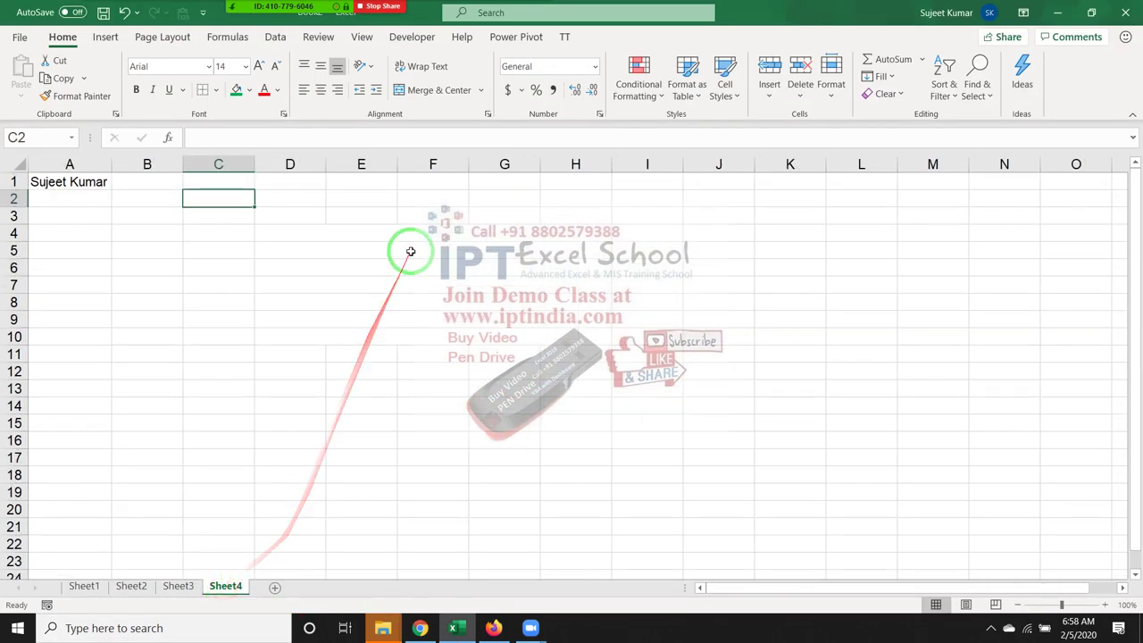
Step: Open Format Cells for merged D5:H5 and browse the Alignment, Font, Border, Fill and Protection tabs
drag(290, 251, 575, 251)
click(439, 89)
click(601, 115)
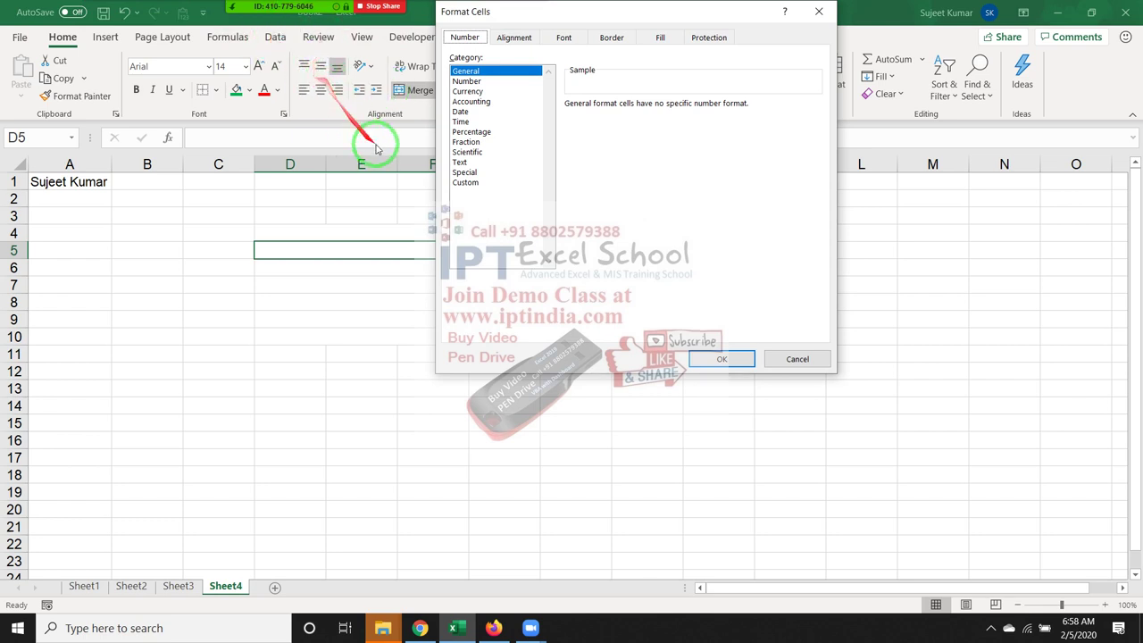
drag(393, 151, 428, 27)
click(514, 37)
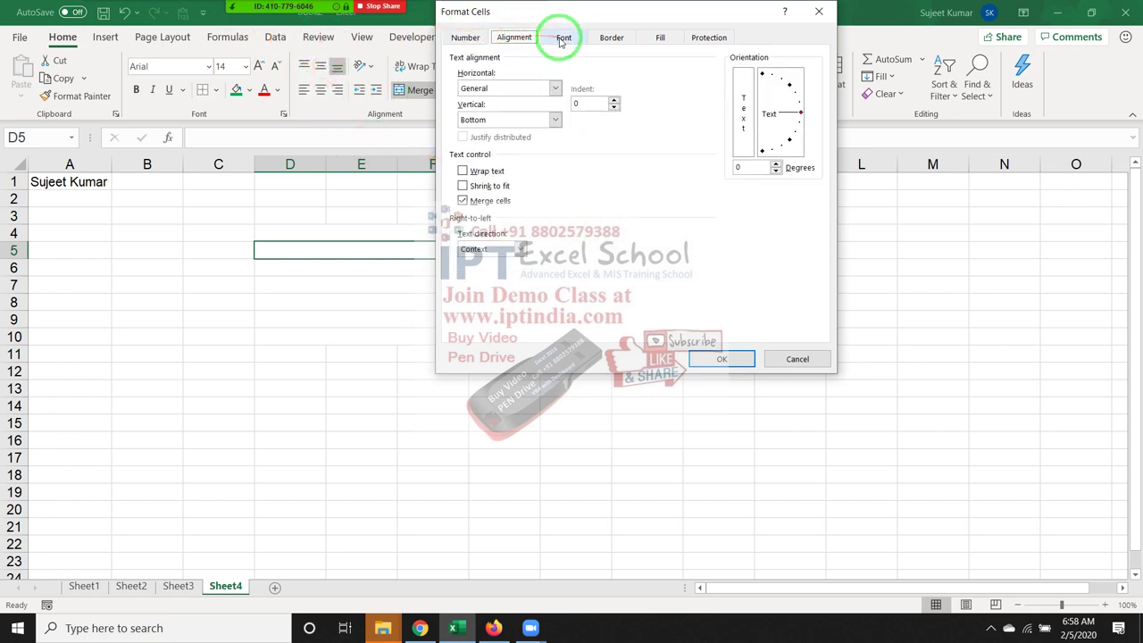
click(564, 36)
click(612, 37)
click(661, 38)
click(708, 37)
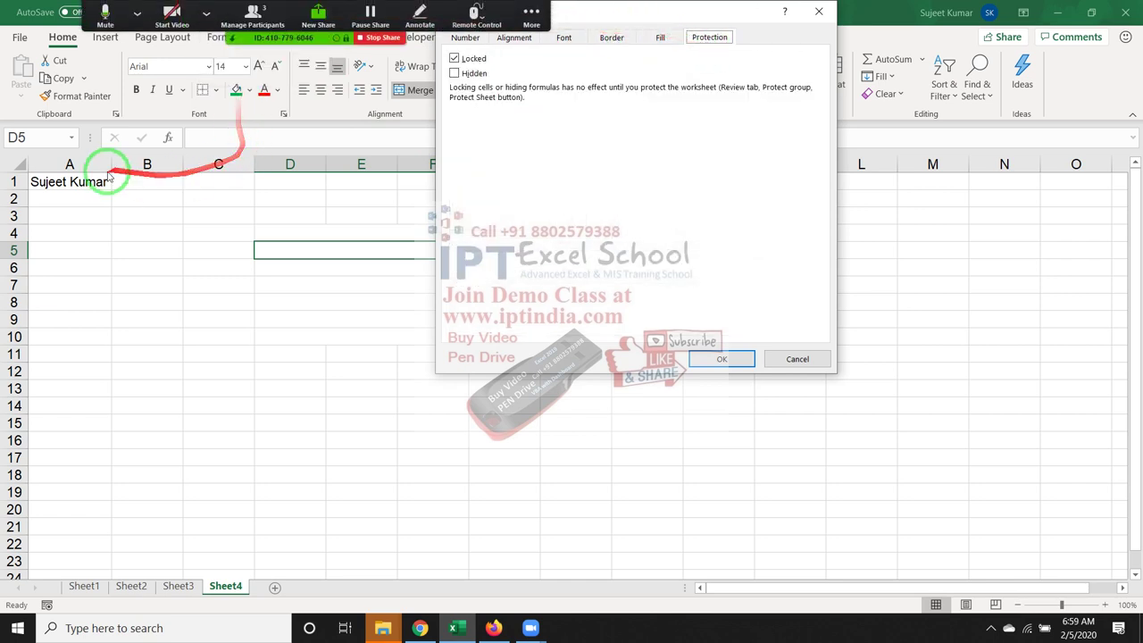
Step: Under Number > Custom, pick the code #,##0_);[Red](#,##0)
click(466, 37)
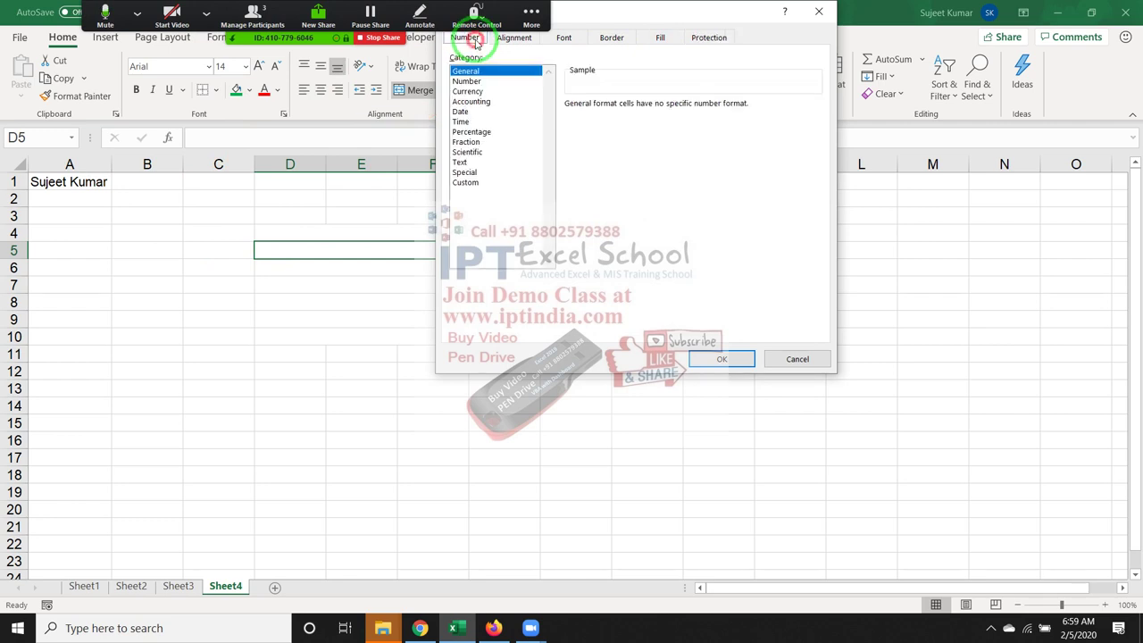
click(465, 182)
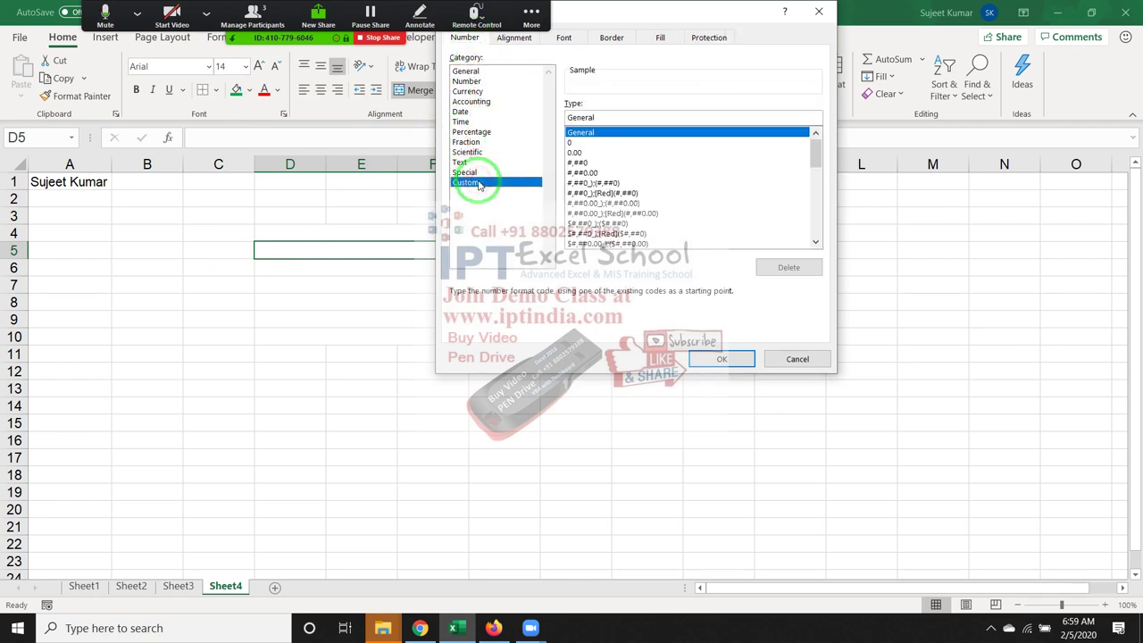
click(613, 193)
scroll(613, 193, down, 1)
scroll(615, 199, down, 2)
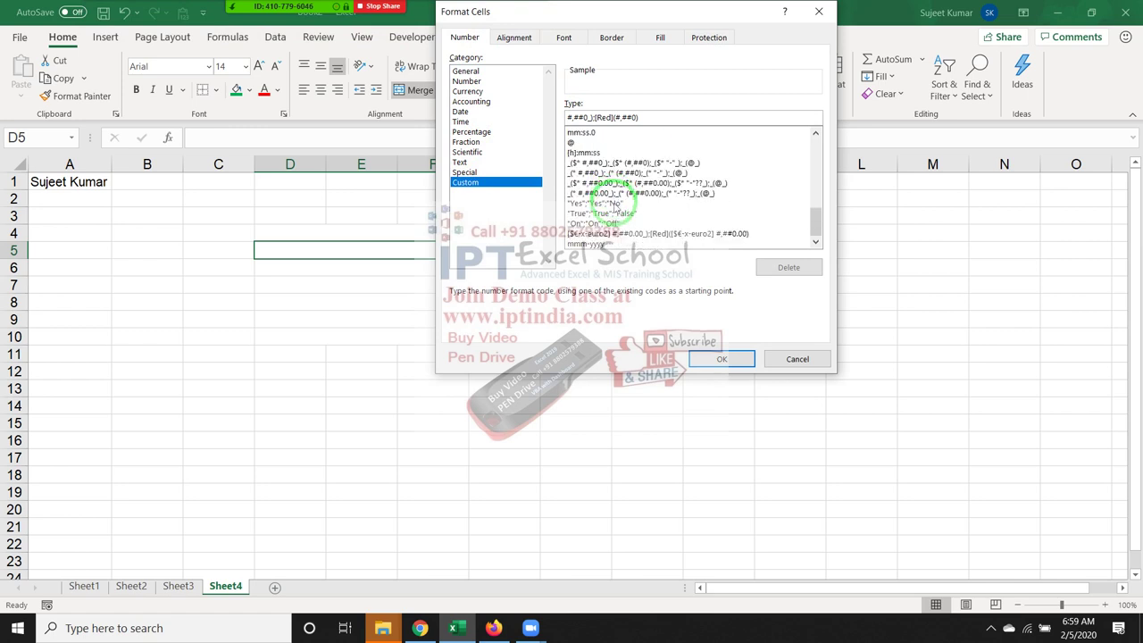